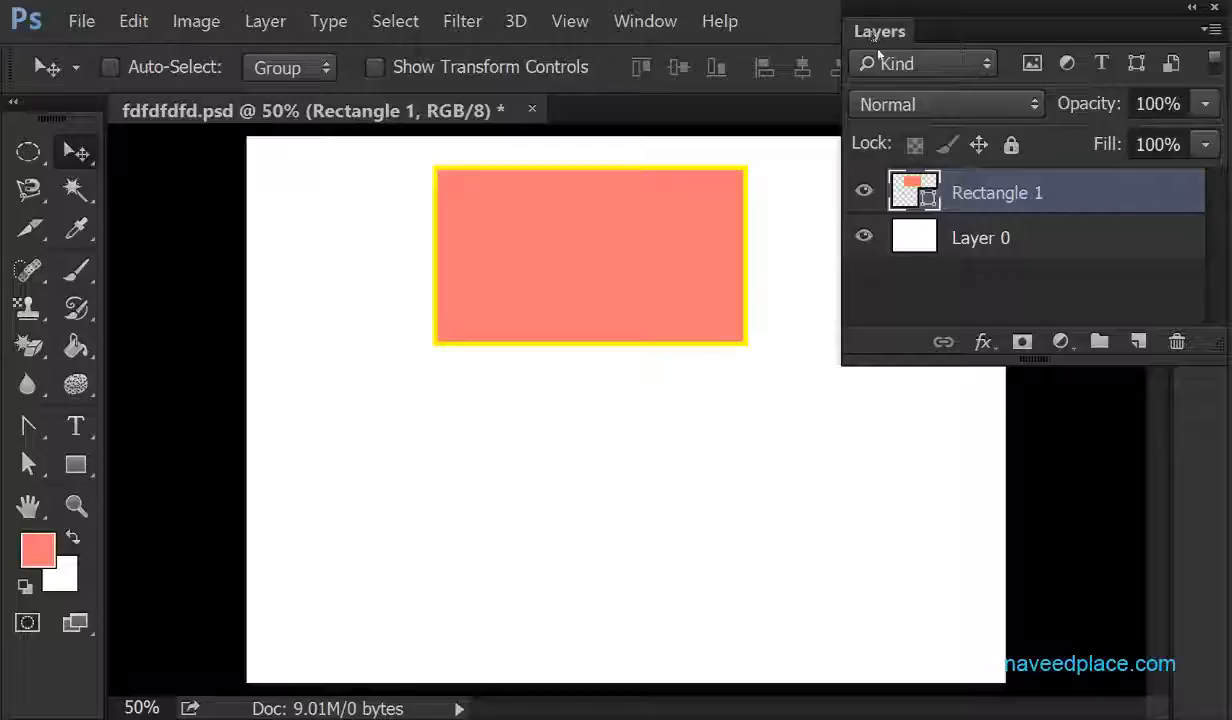
Open the layer style settings for the Rectangle 1 layer and enable the Drop Shadow effect.
click(984, 343)
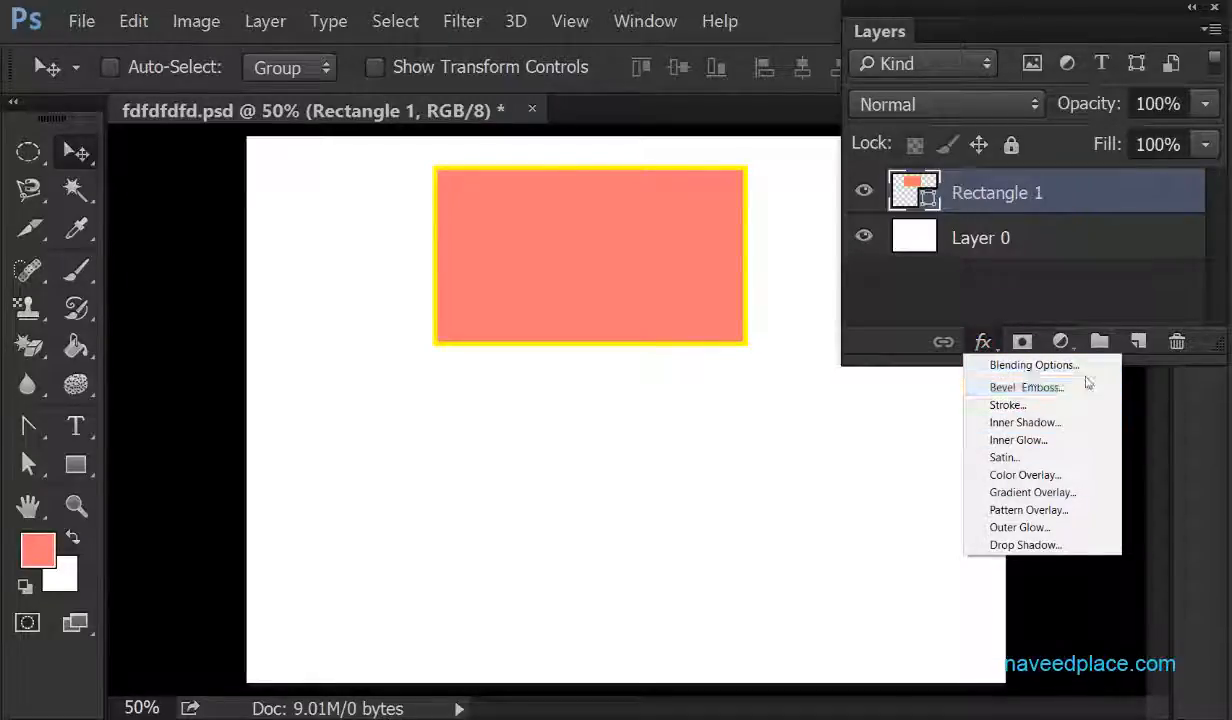
click(1010, 367)
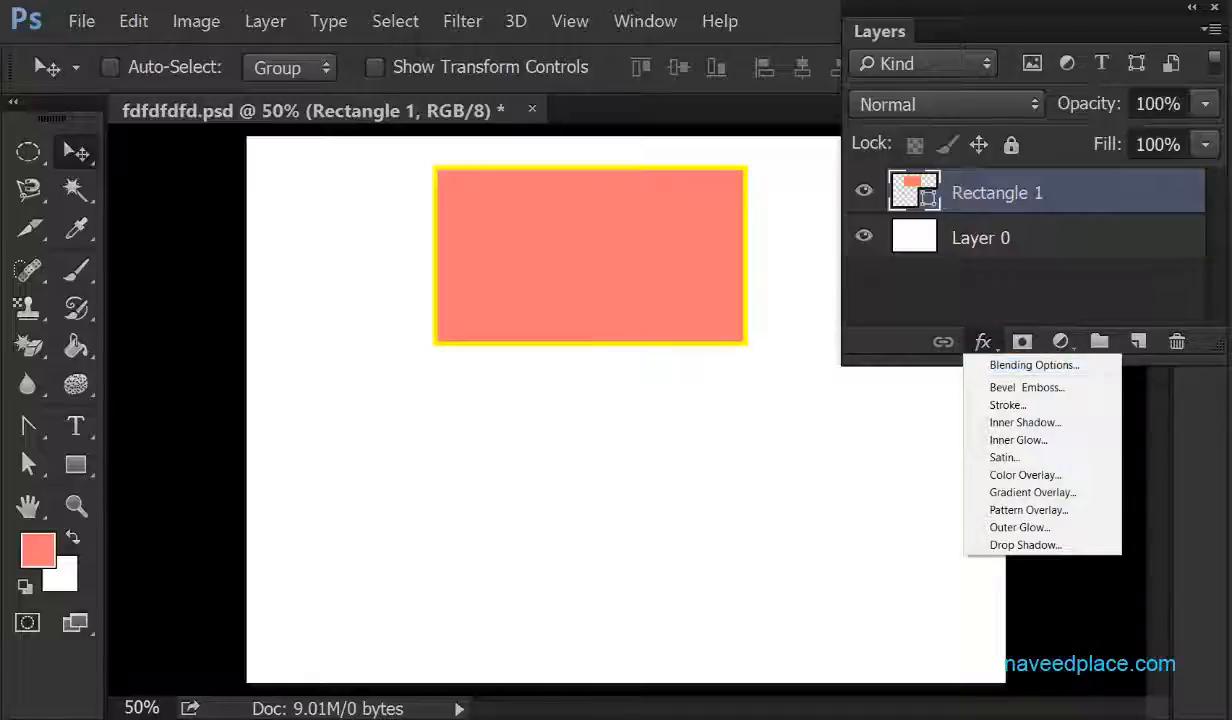
click(1004, 368)
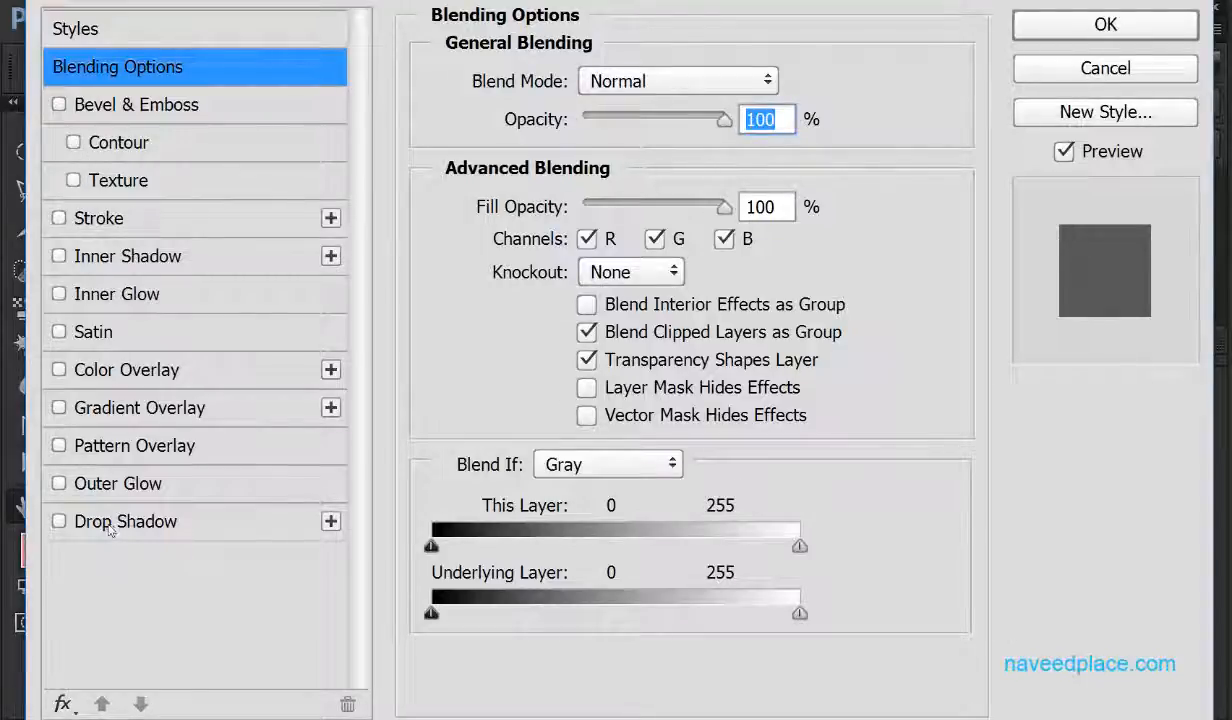
click(60, 522)
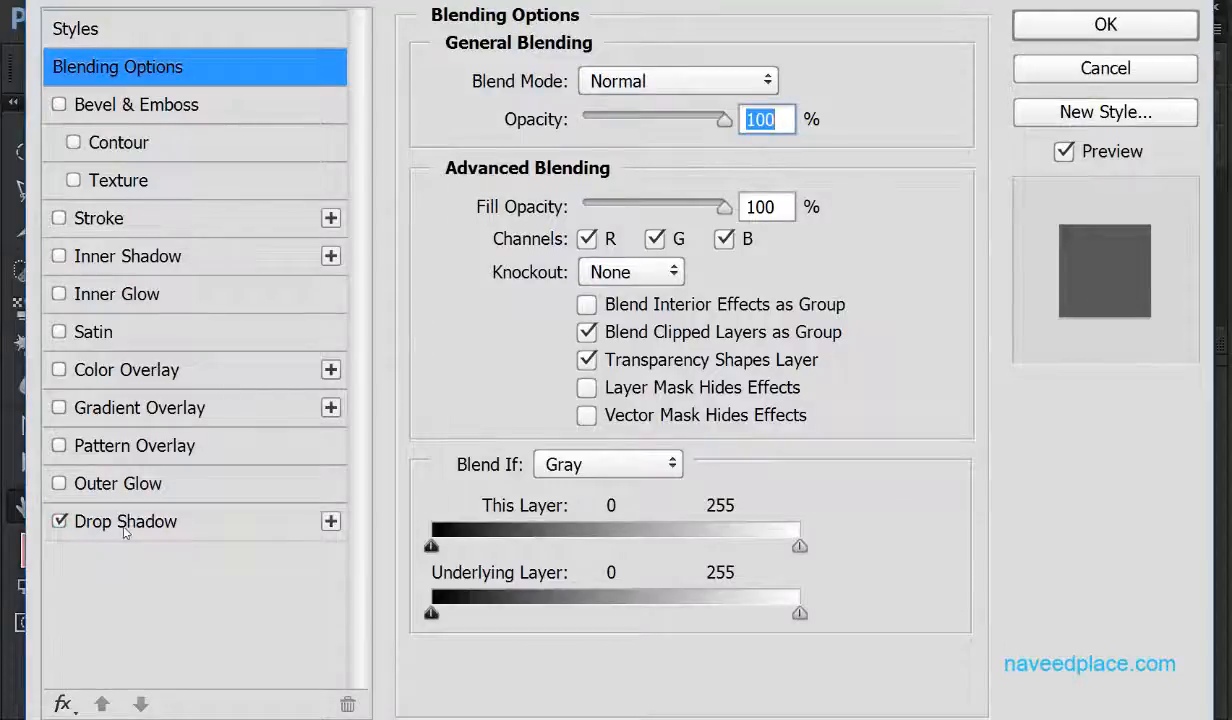
click(123, 521)
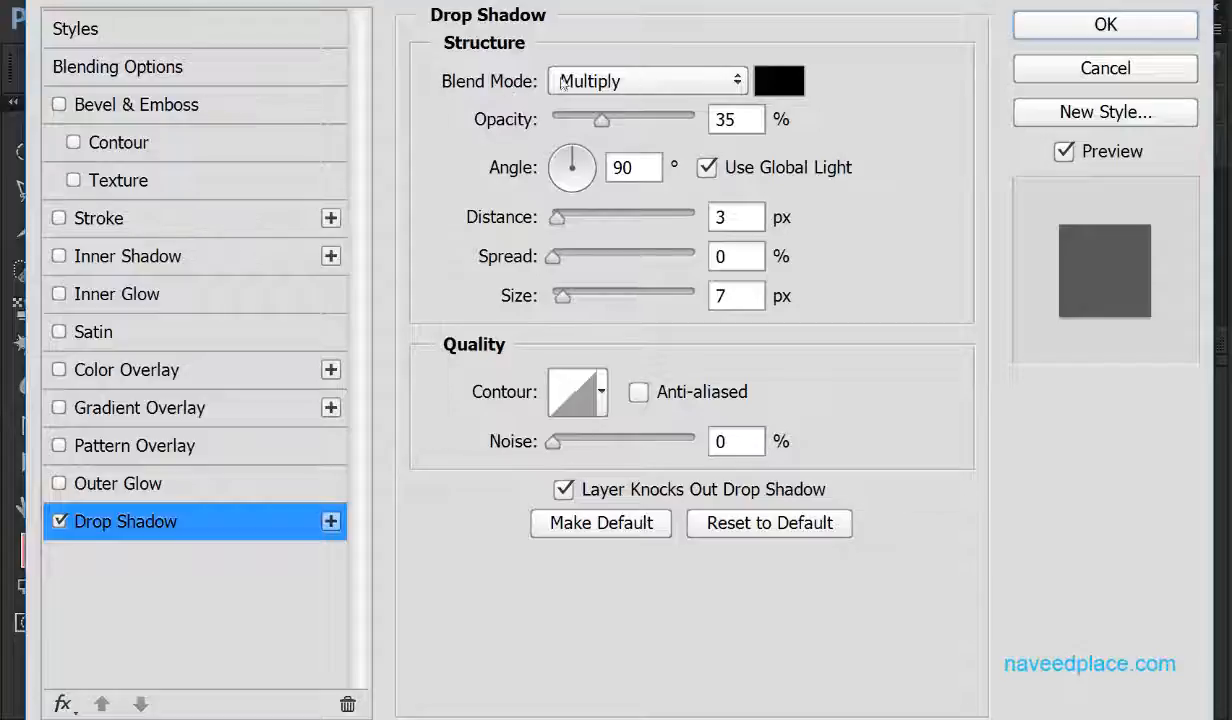
click(650, 84)
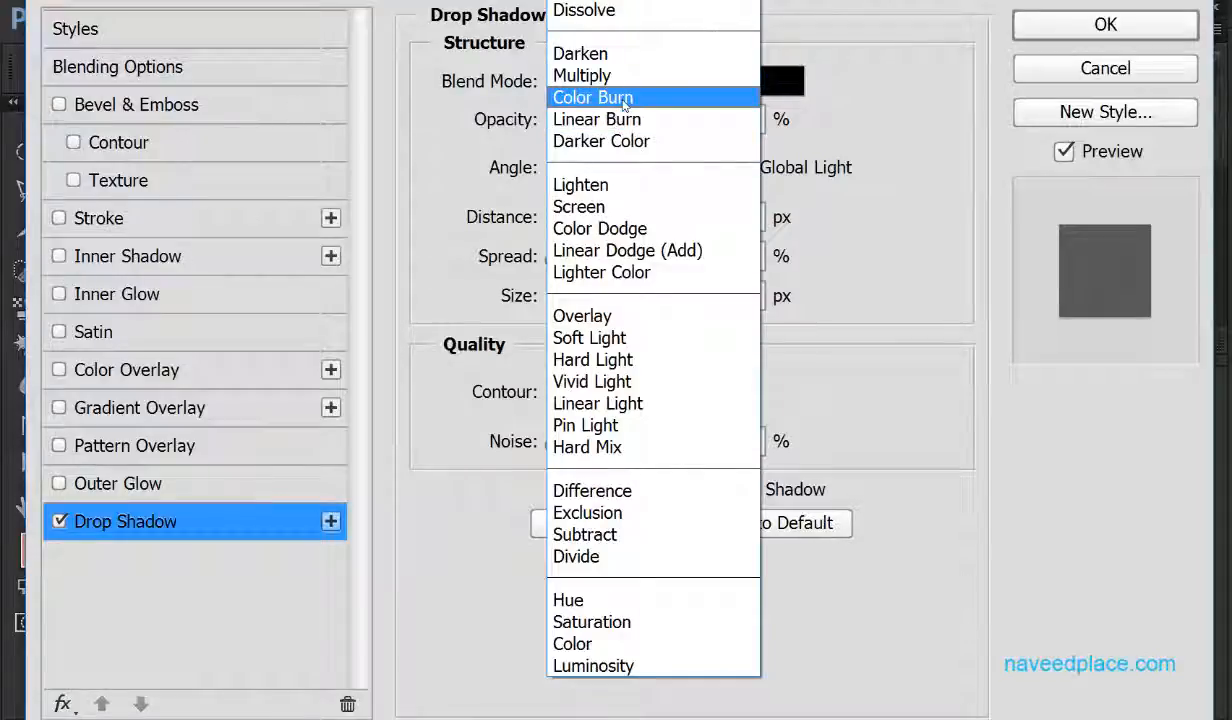
click(403, 112)
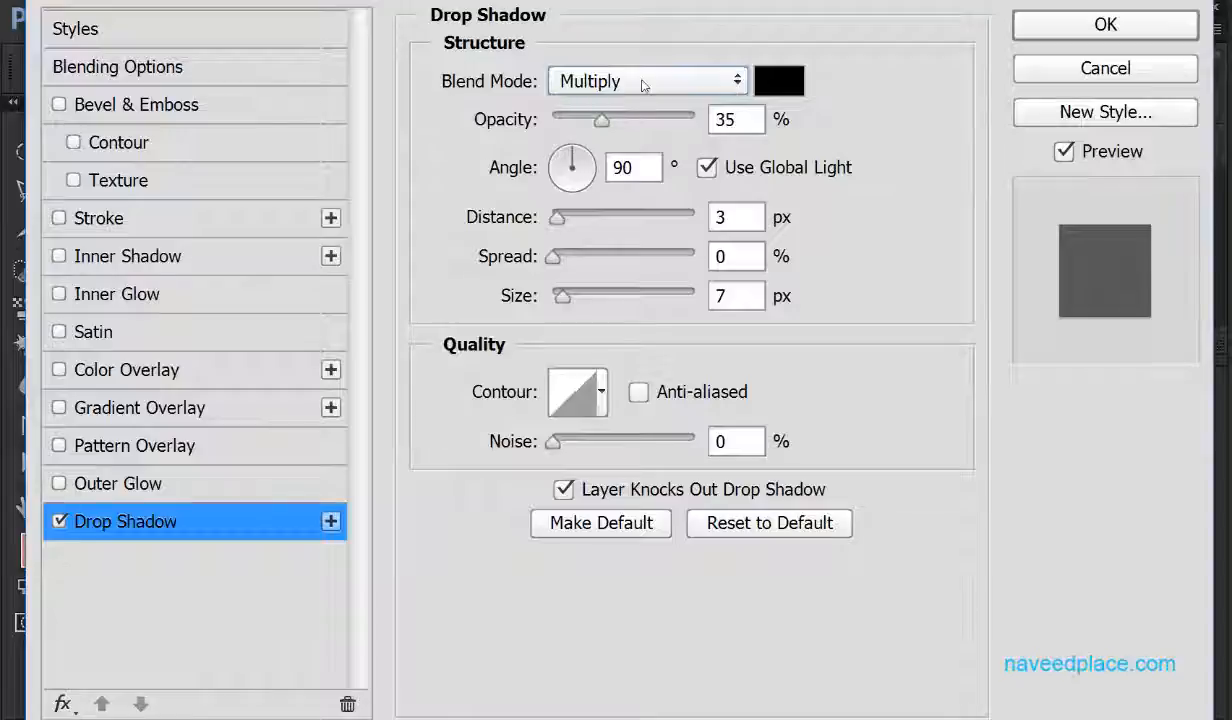
Set the drop shadow's colour to bright yellow, e0f817.
click(775, 88)
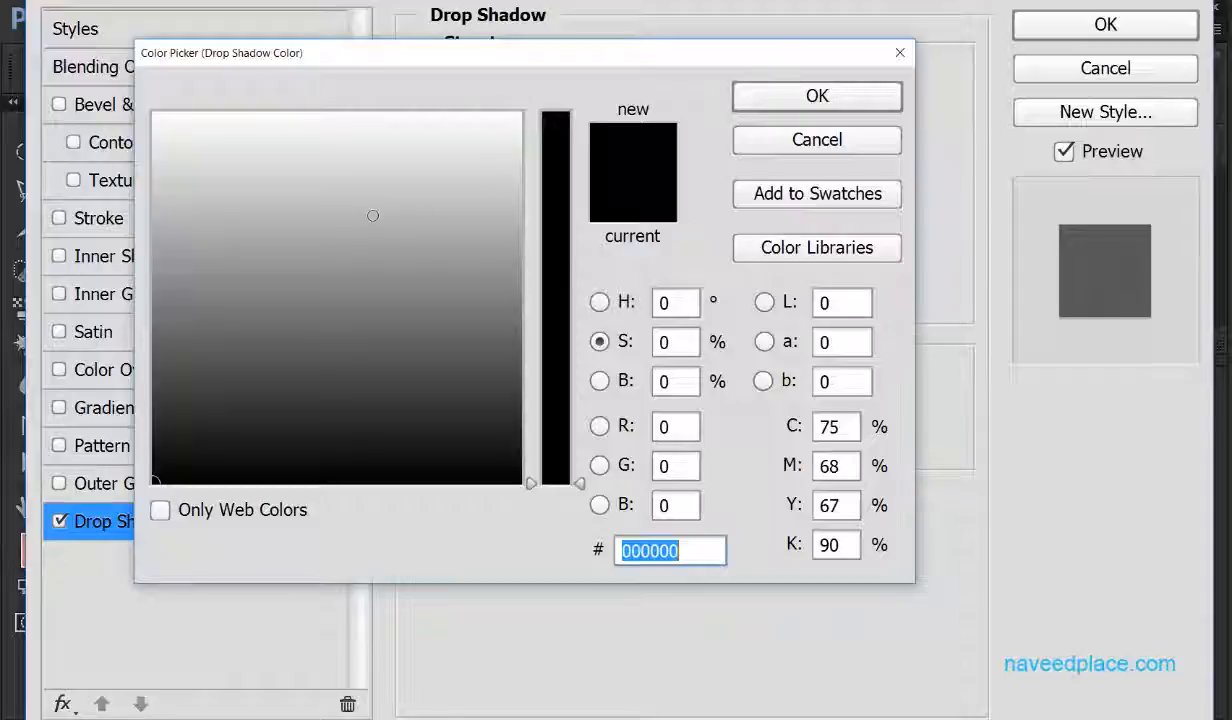
mouse_move(495, 360)
mouse_down()
mouse_move(505, 362)
mouse_move(243, 147)
mouse_move(426, 238)
mouse_move(366, 177)
mouse_up()
click(538, 233)
drag(538, 203, 538, 189)
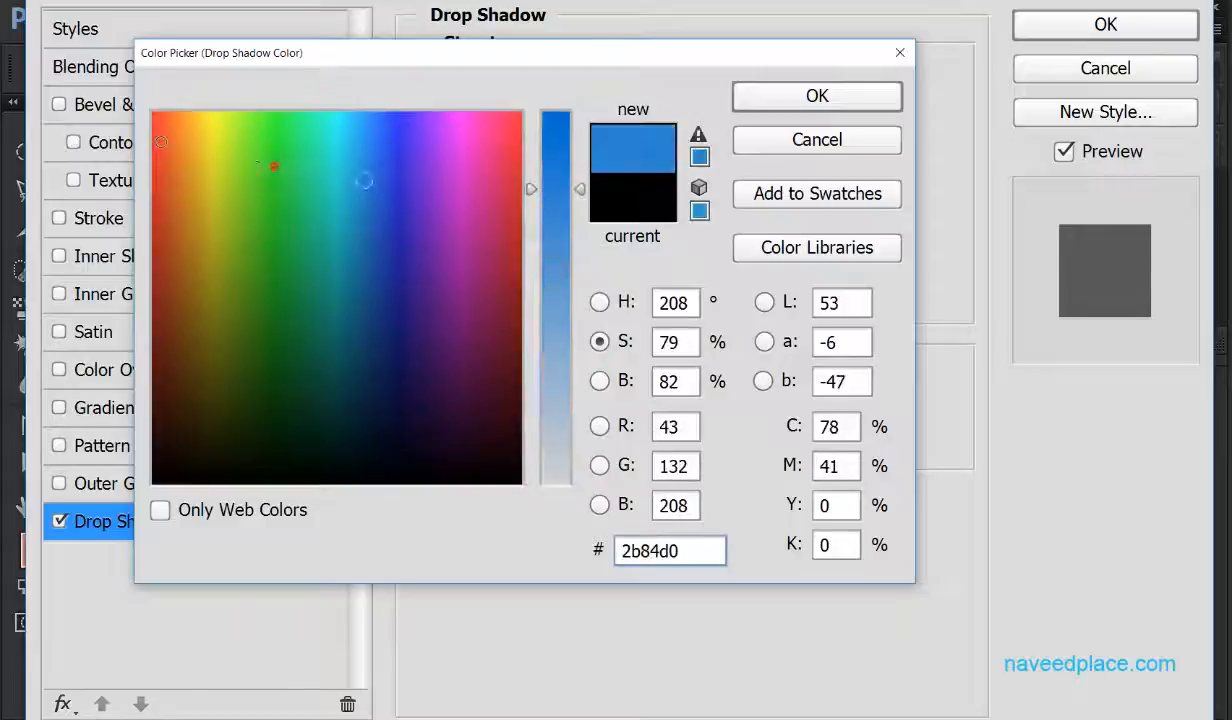
mouse_move(275, 165)
mouse_down()
mouse_move(159, 132)
mouse_move(220, 121)
mouse_up()
drag(556, 186, 580, 144)
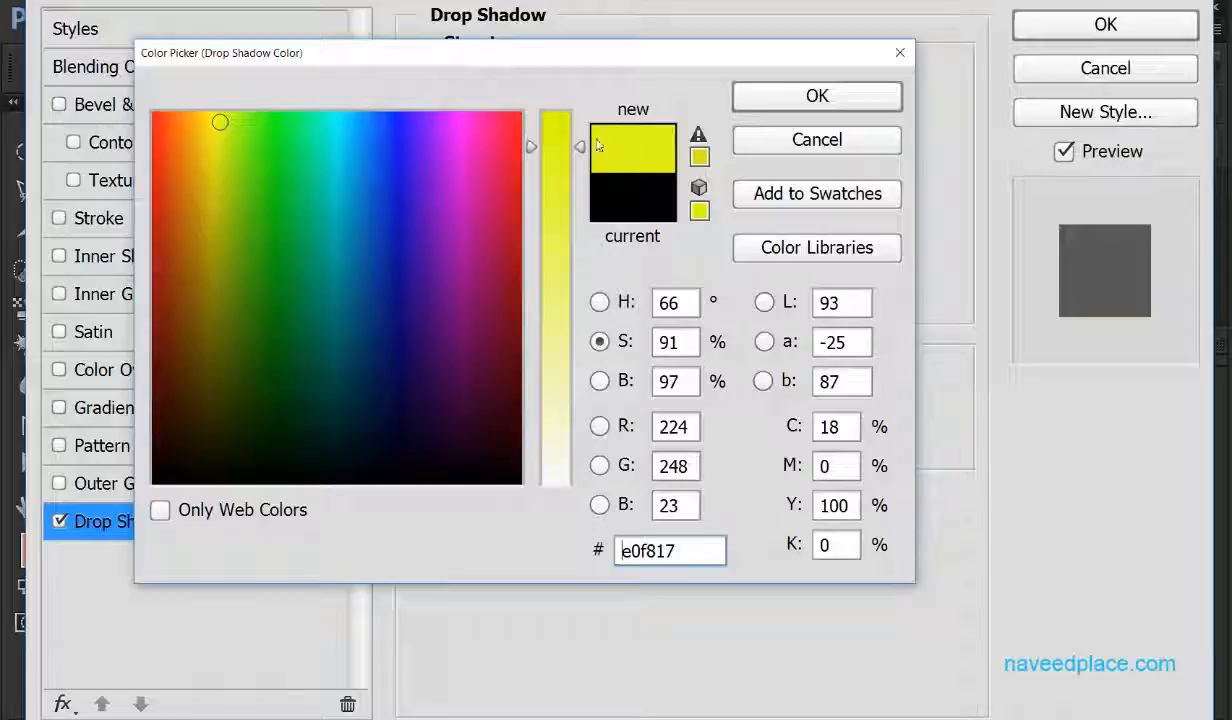
click(777, 98)
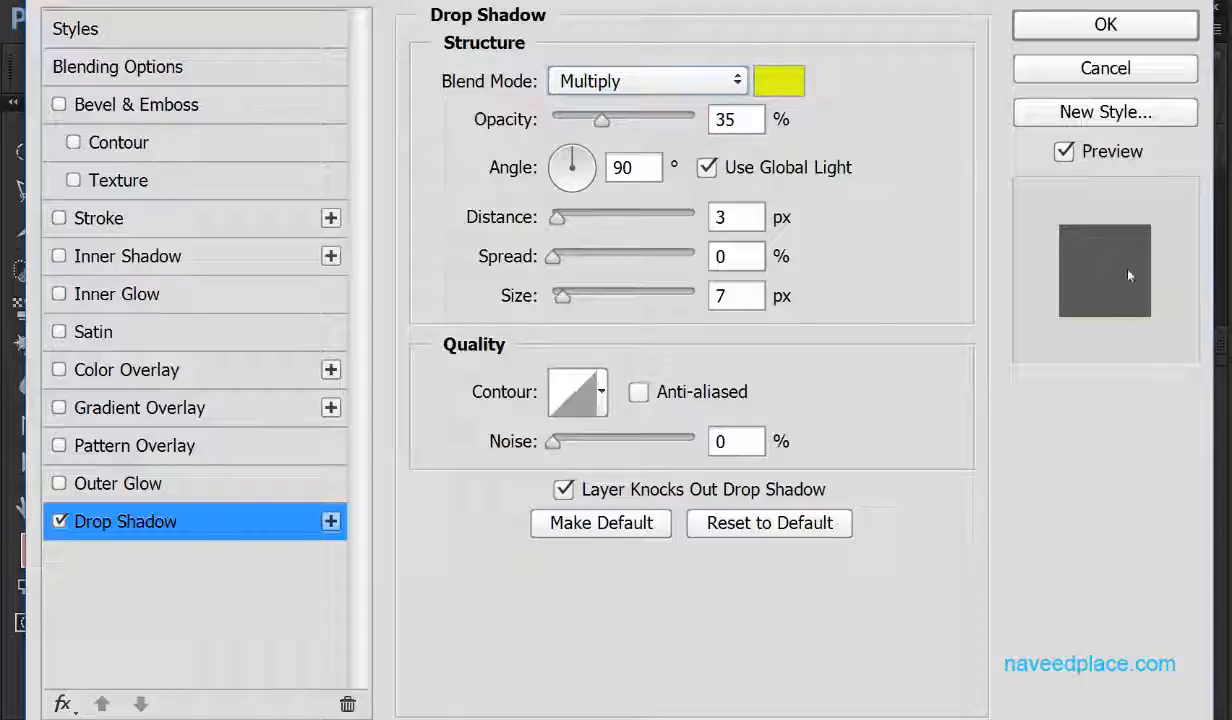
Set the drop shadow's opacity to 83% and its distance to 36 px.
click(600, 122)
drag(600, 122, 672, 122)
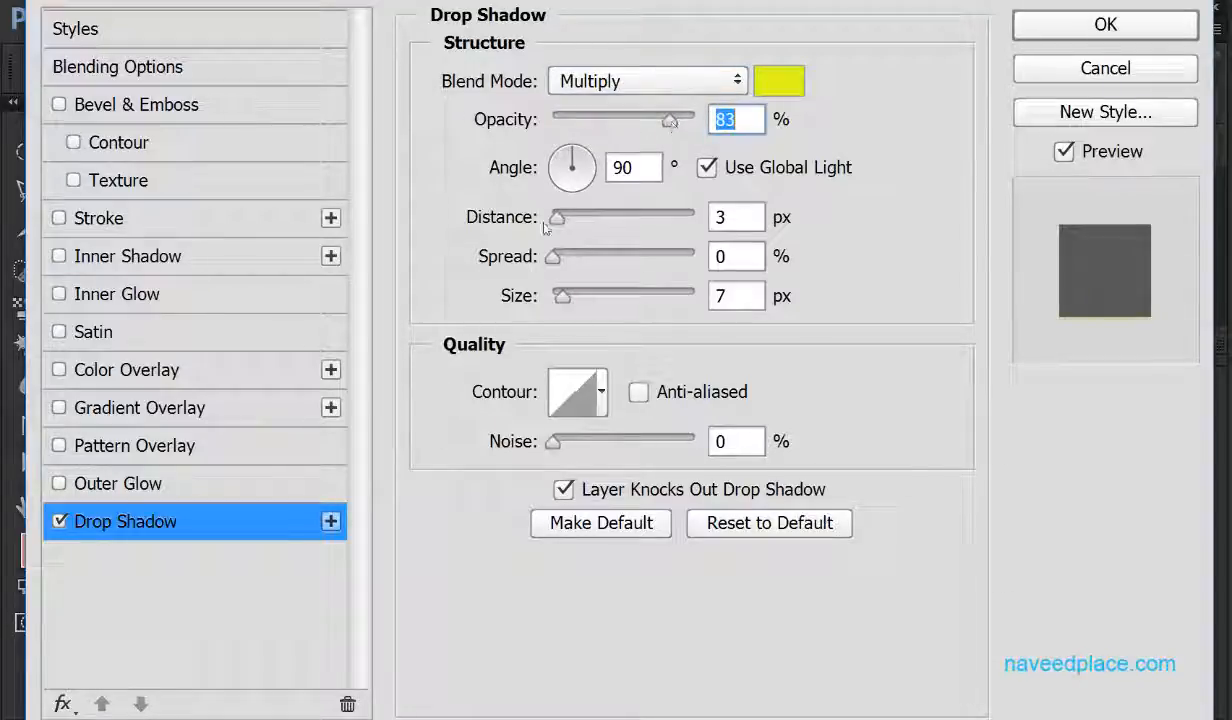
drag(557, 220, 603, 220)
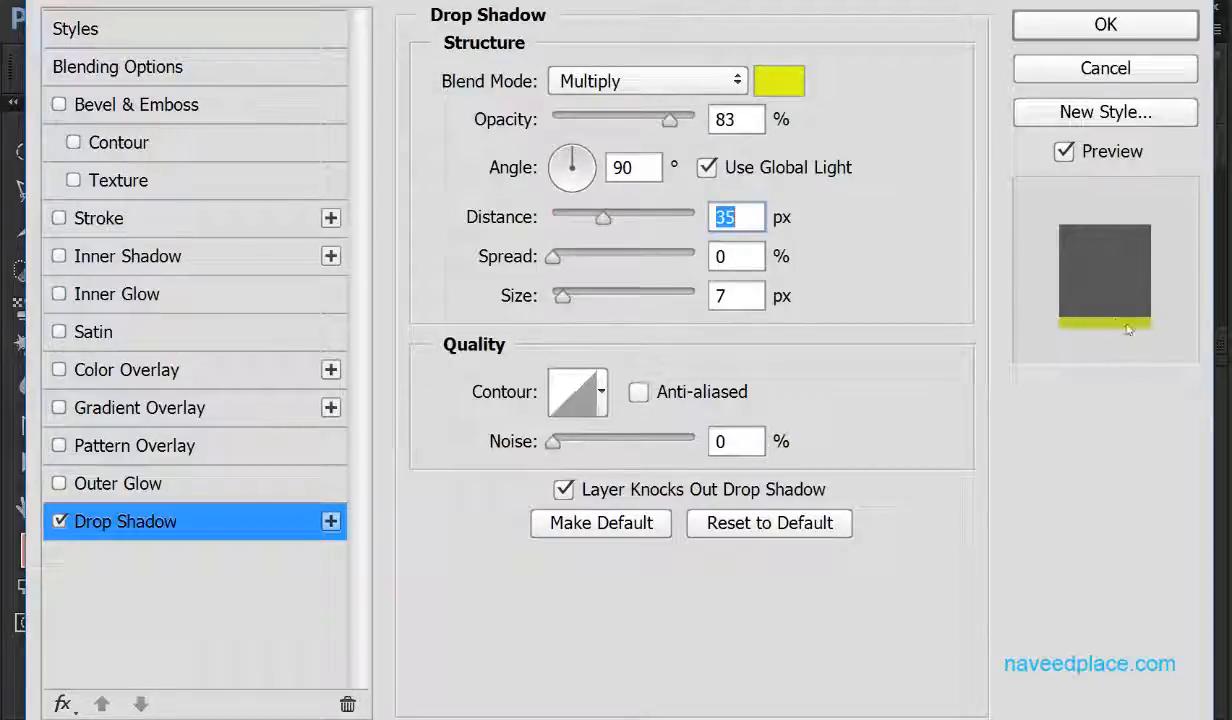
mouse_move(603, 220)
mouse_down()
mouse_move(661, 226)
mouse_move(560, 222)
mouse_move(632, 218)
mouse_move(611, 206)
mouse_up()
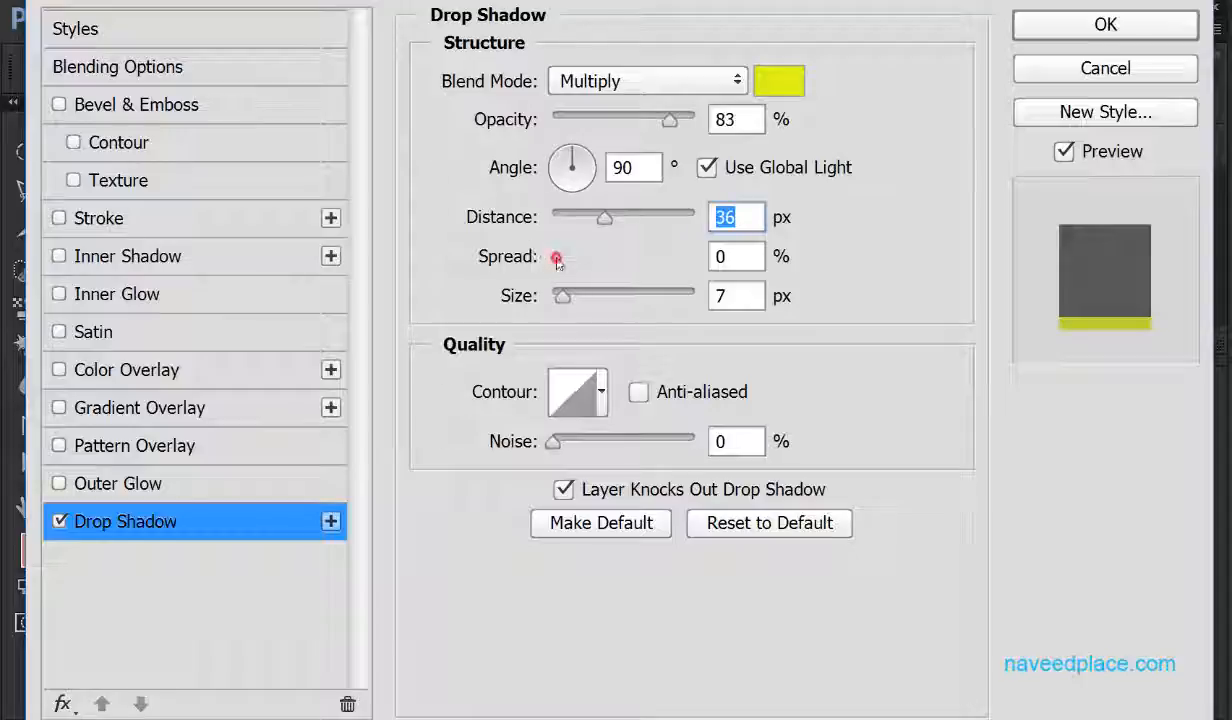
Set the drop shadow's spread to 9%, its size to 245 px and its angle to 94°.
drag(556, 258, 665, 300)
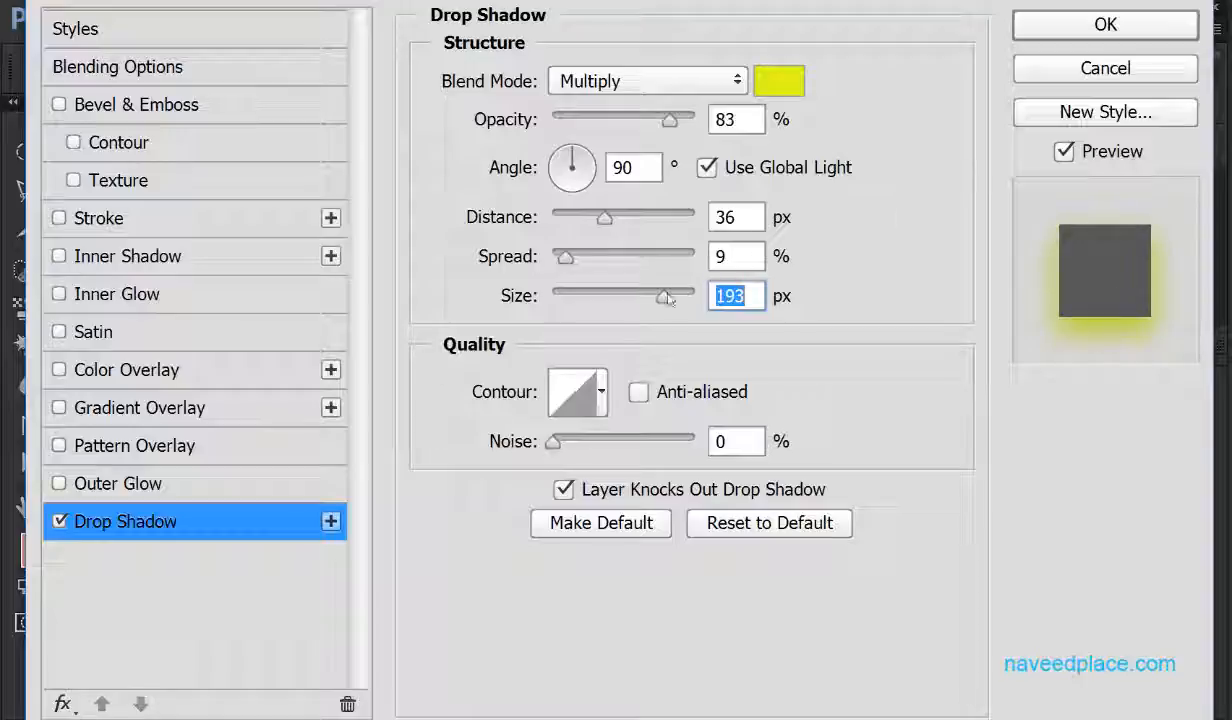
drag(668, 298, 694, 299)
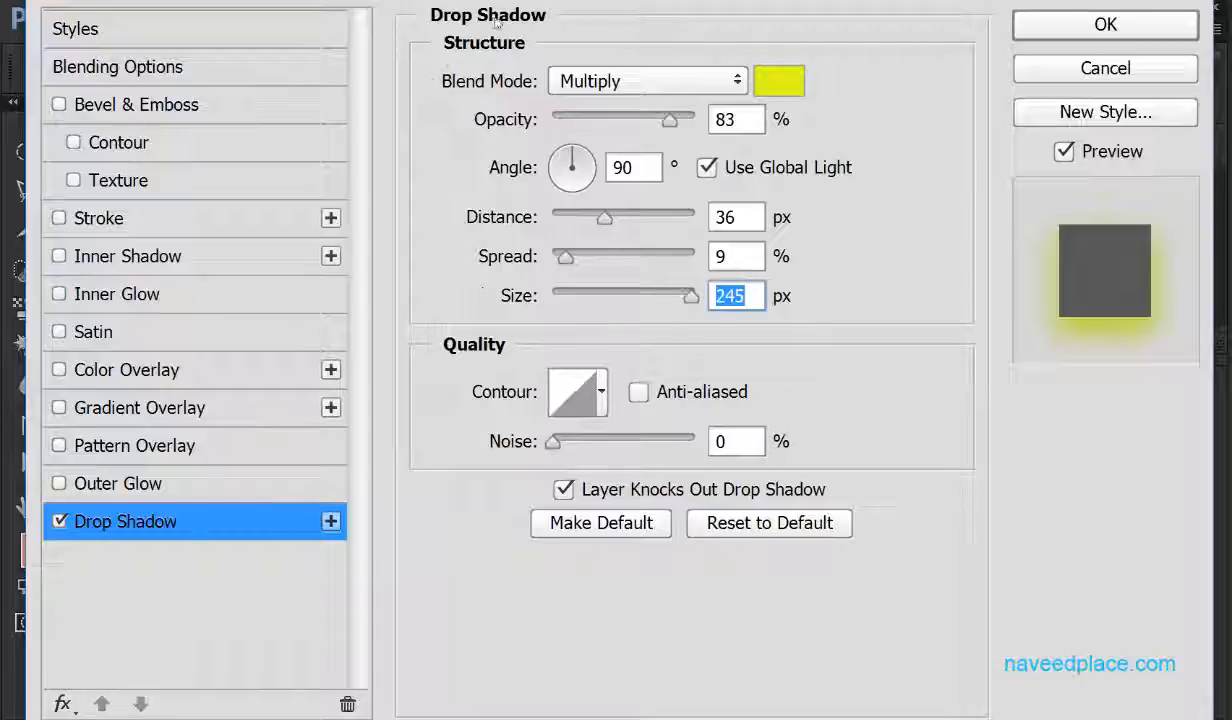
click(564, 160)
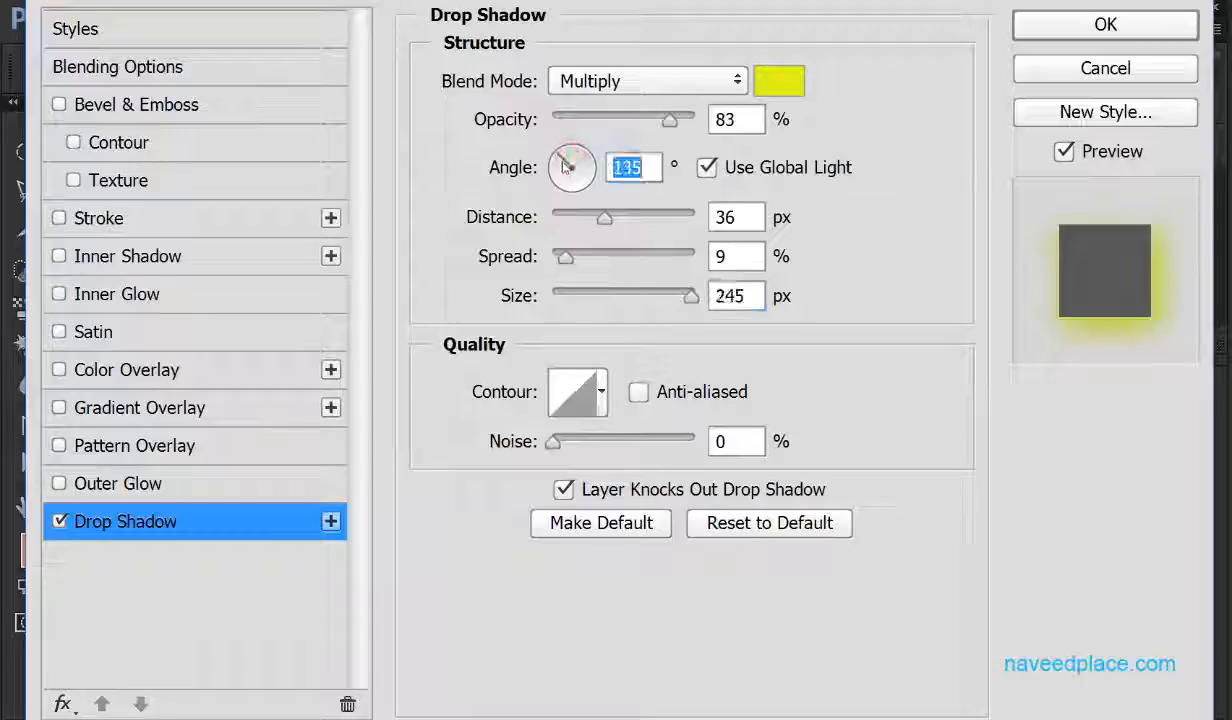
mouse_move(564, 166)
mouse_down()
mouse_move(550, 164)
mouse_move(556, 153)
mouse_move(605, 170)
mouse_move(553, 167)
mouse_move(571, 176)
mouse_up()
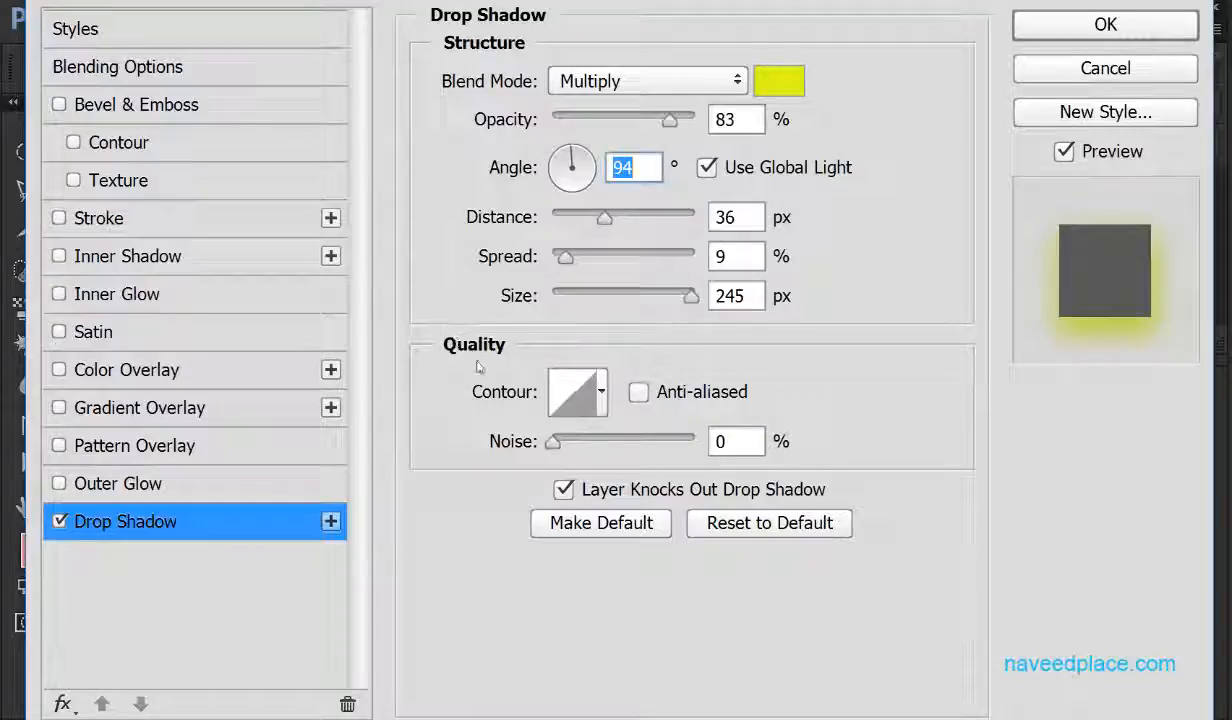
Try out several different contour presets on the drop shadow.
click(601, 395)
click(479, 460)
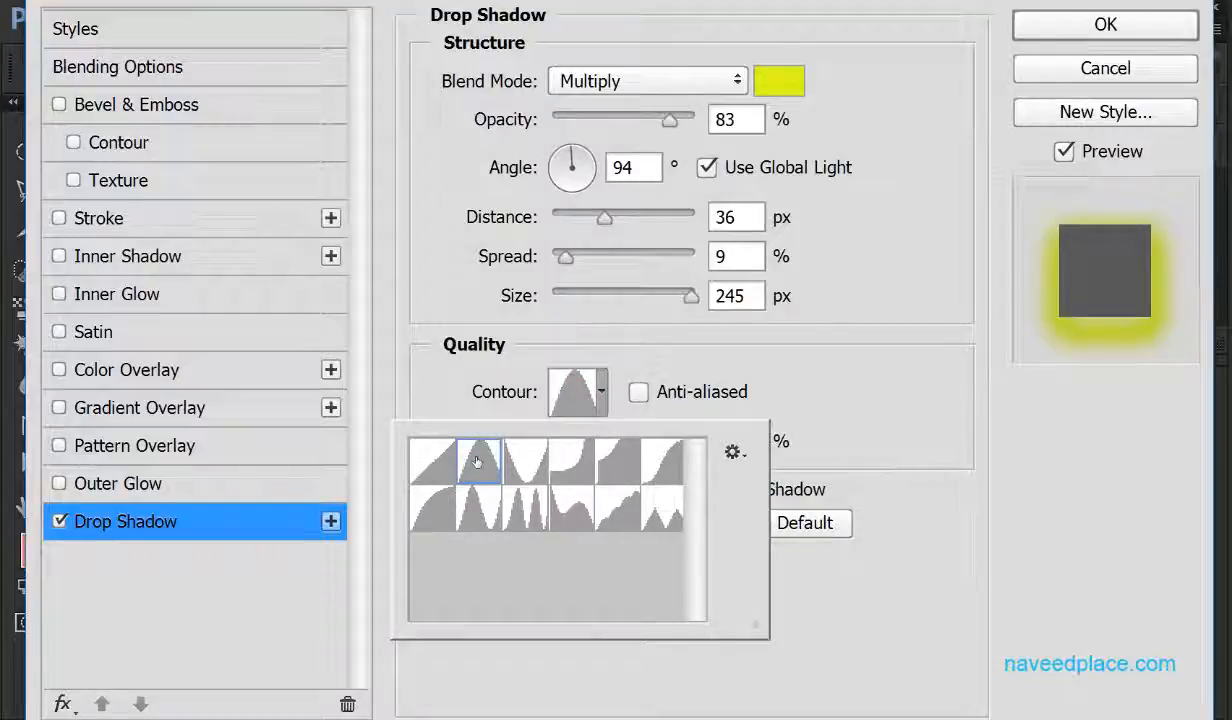
click(525, 460)
click(568, 472)
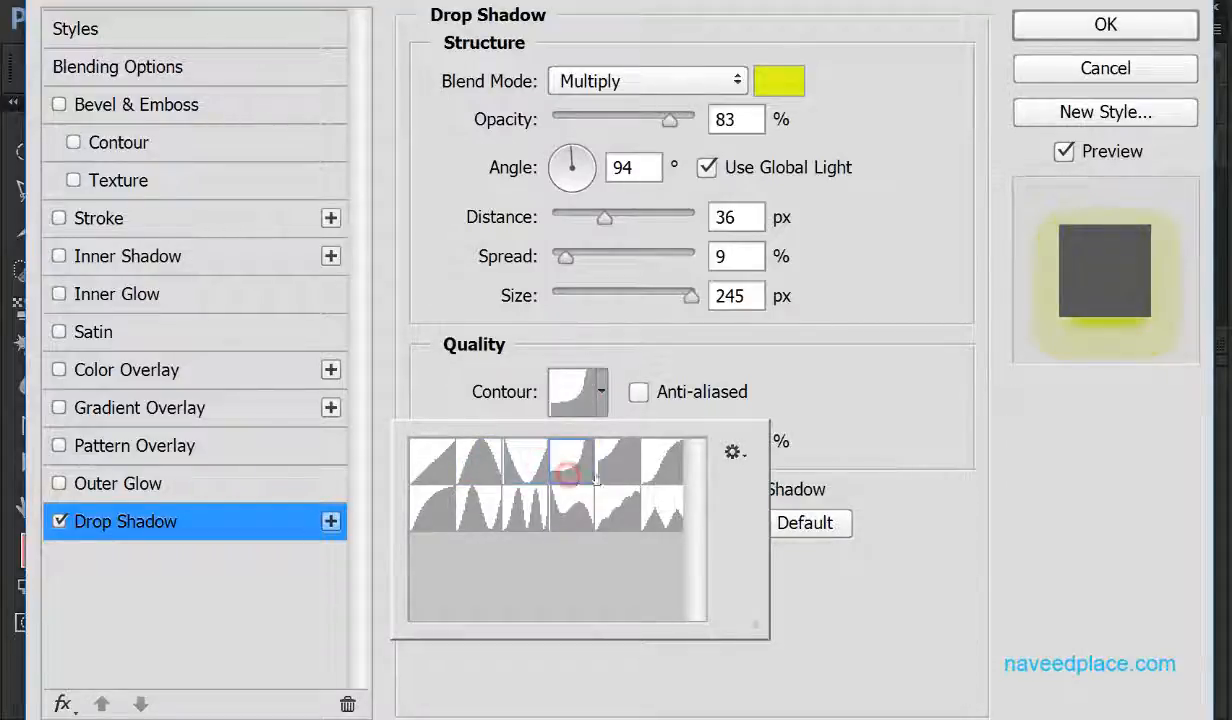
click(612, 468)
click(530, 516)
click(466, 513)
click(543, 520)
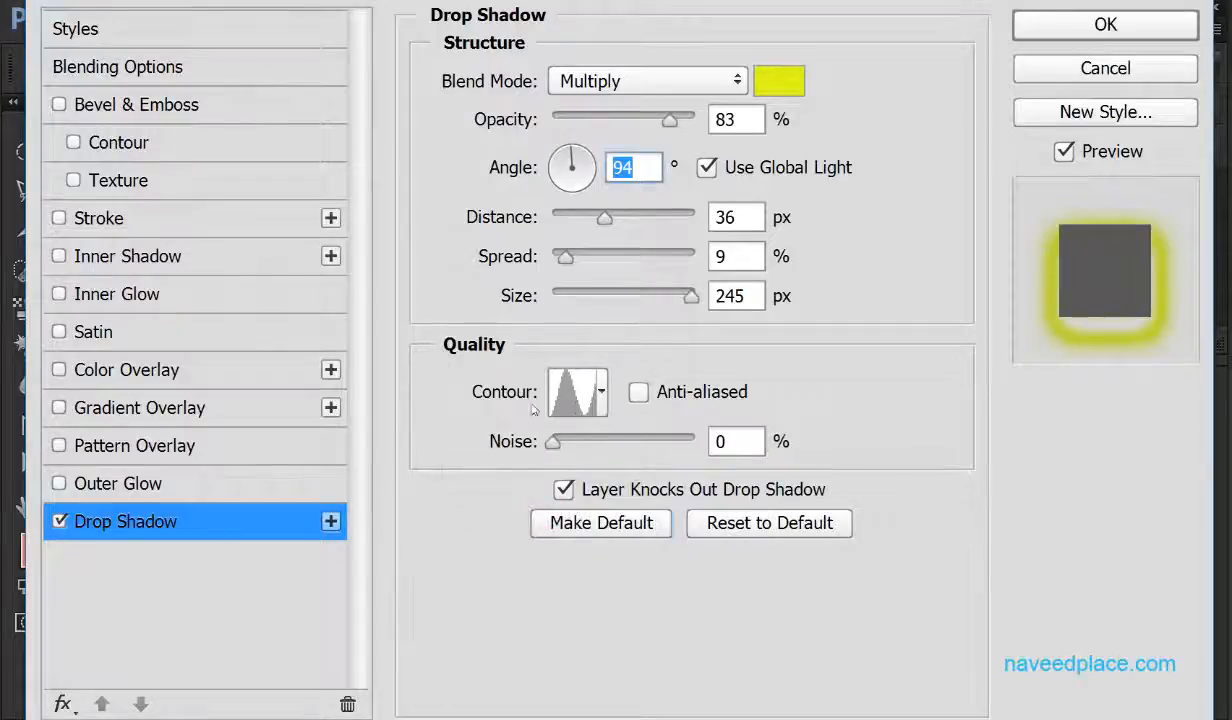
Set the drop shadow's contour to the preset that rises in uneven, rounded steps.
click(601, 391)
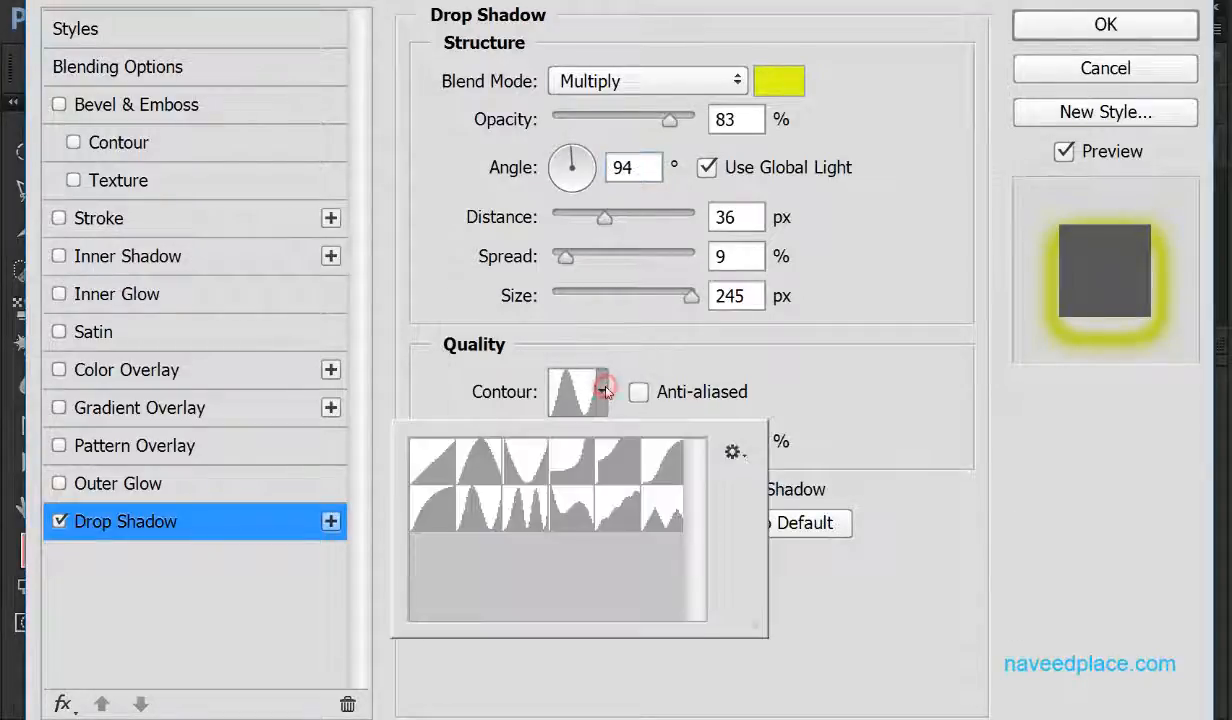
click(661, 462)
click(652, 508)
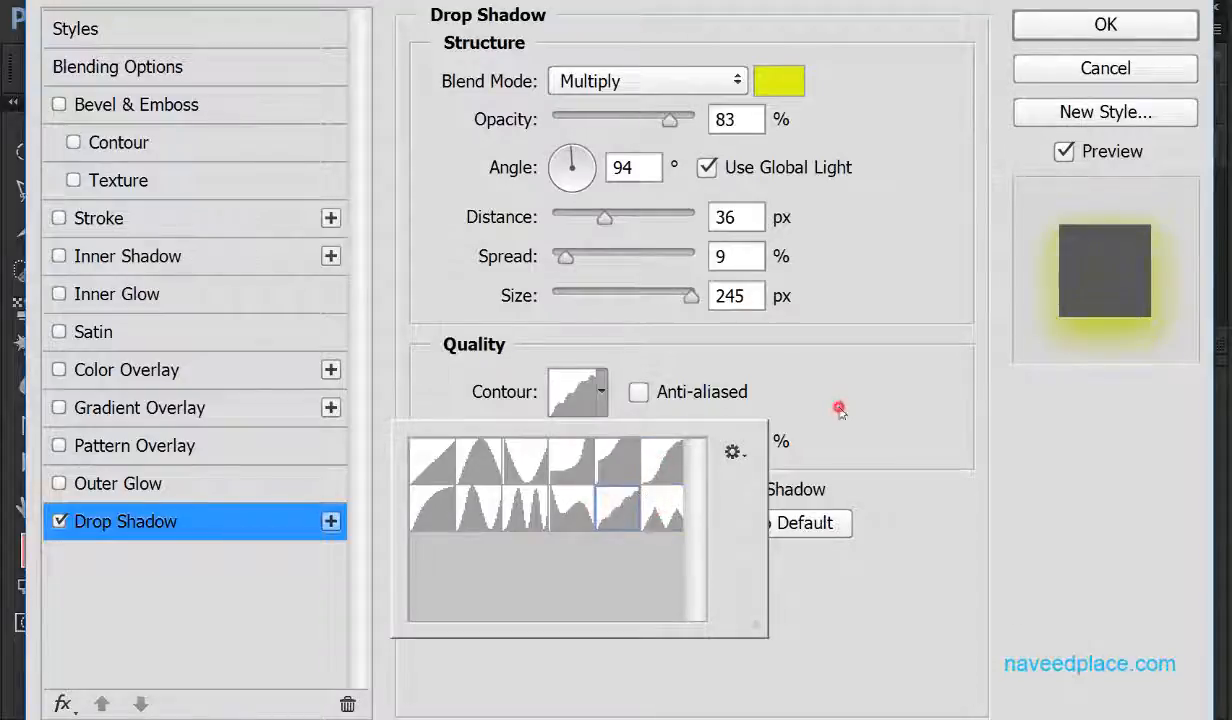
click(809, 395)
Raise the drop shadow's noise to 94% and apply the layer style to the rectangle.
drag(555, 443, 673, 445)
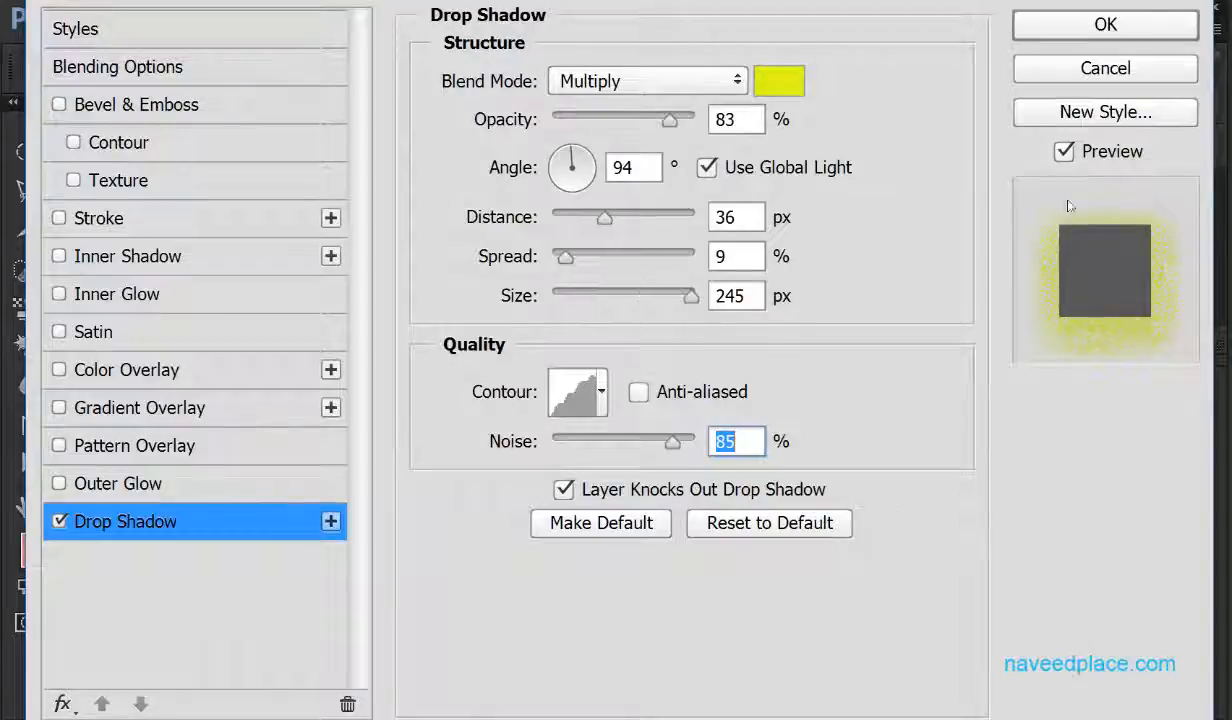
drag(678, 445, 689, 445)
click(1092, 33)
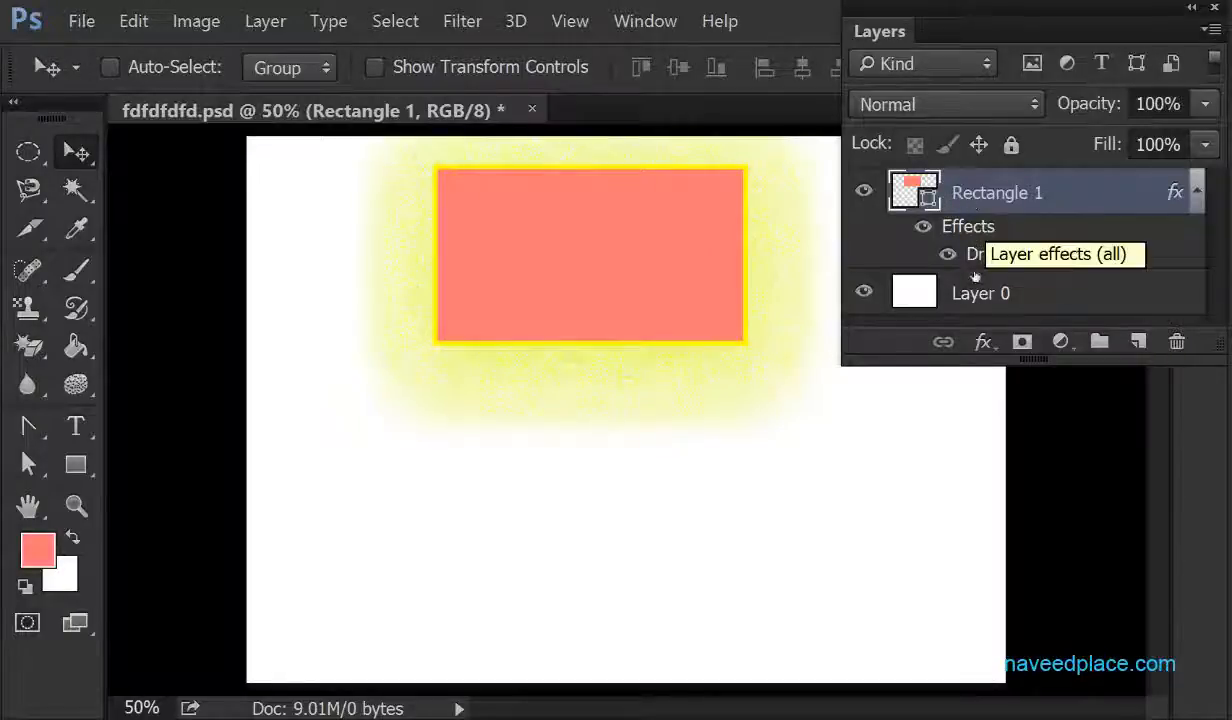
Reopen the rectangle's layer style, enable Outer Glow and turn off Drop Shadow.
click(983, 344)
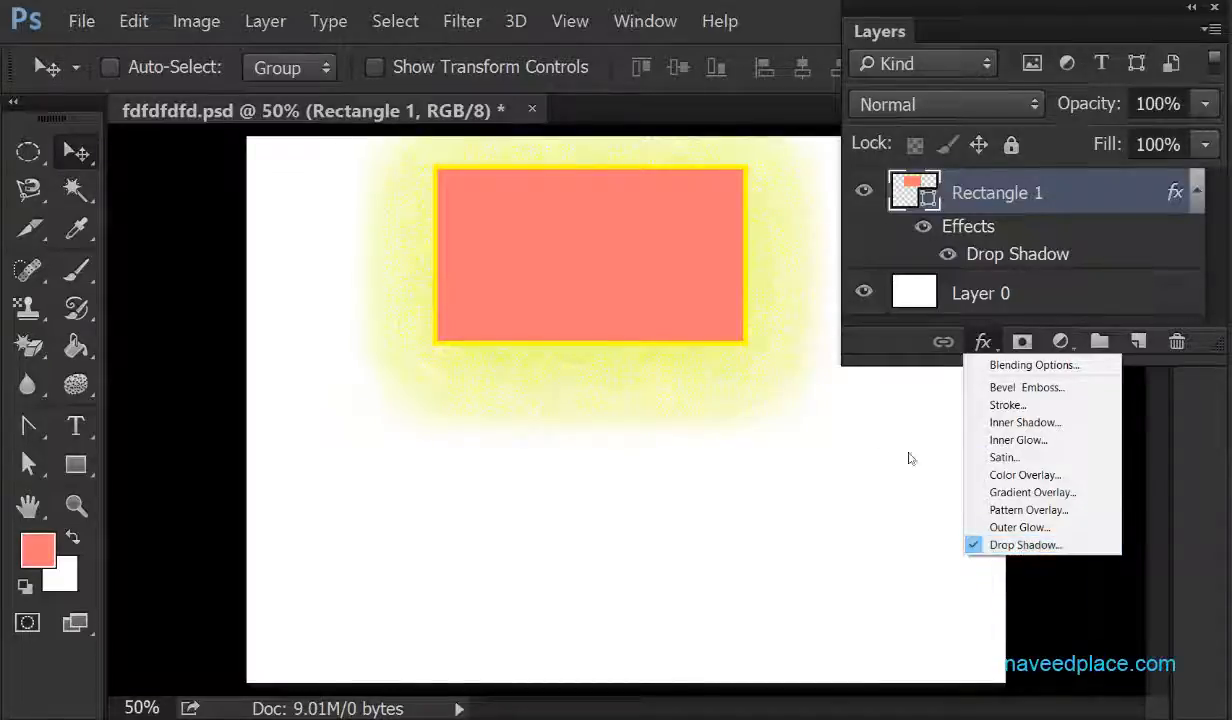
click(1028, 545)
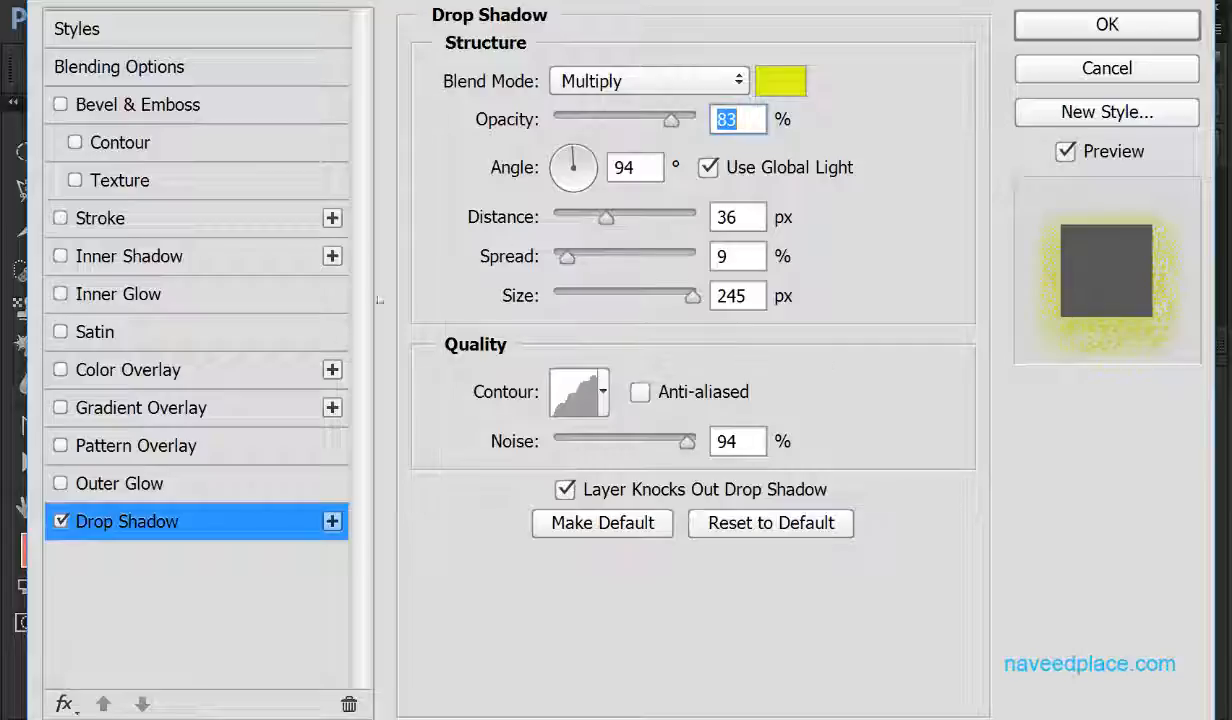
click(145, 485)
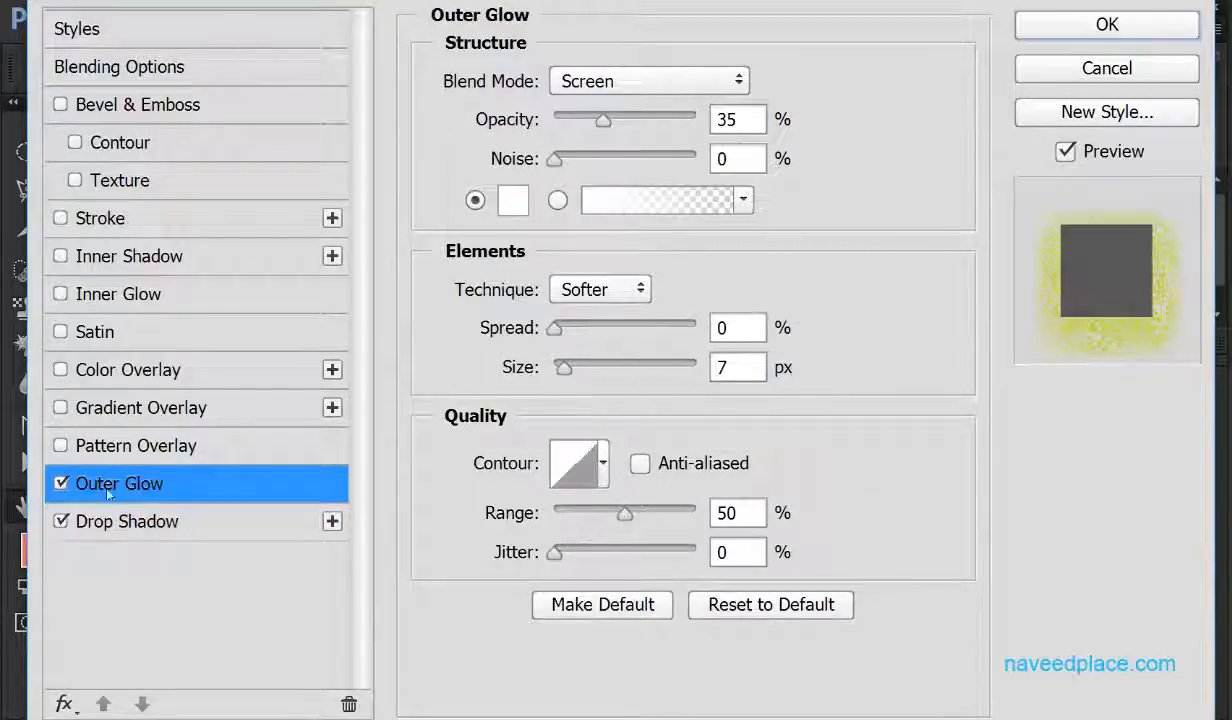
click(61, 521)
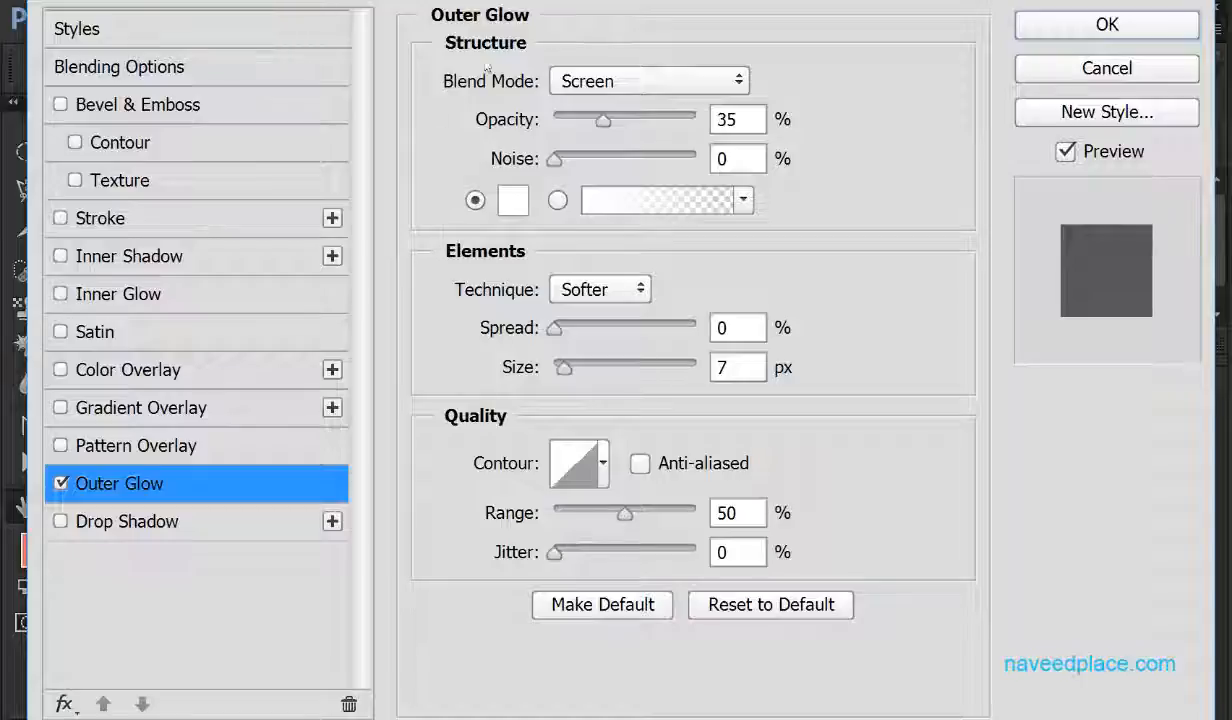
click(627, 88)
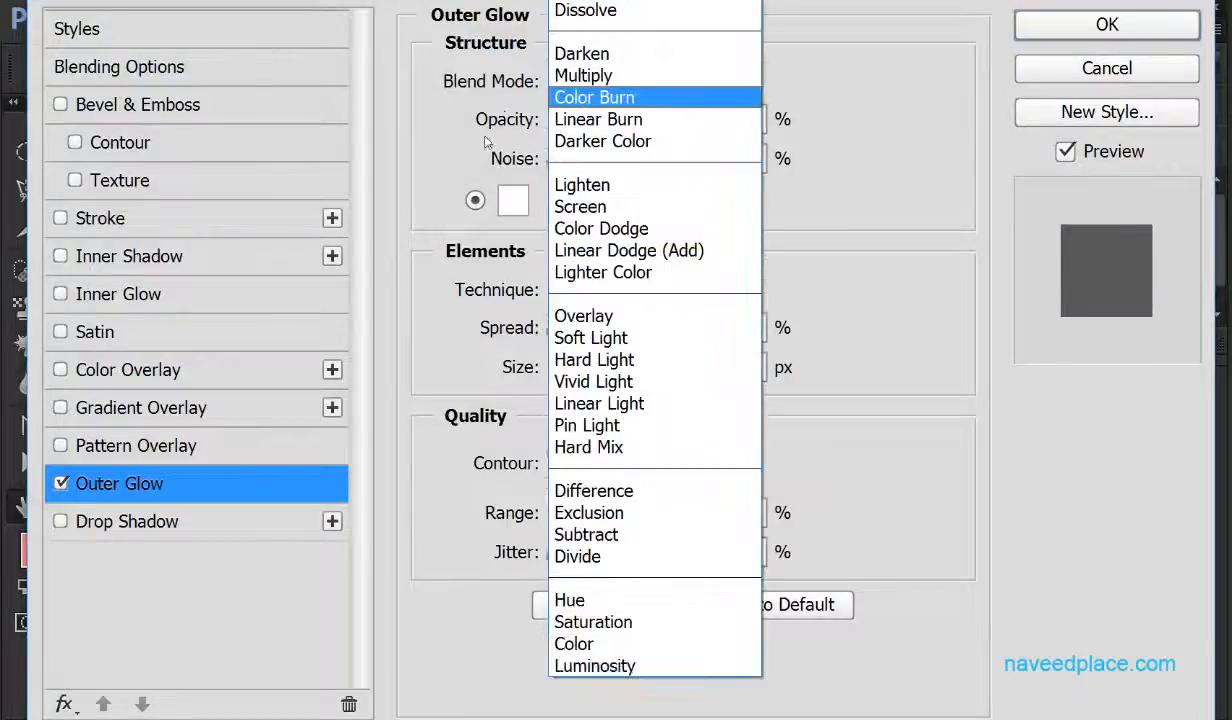
click(448, 132)
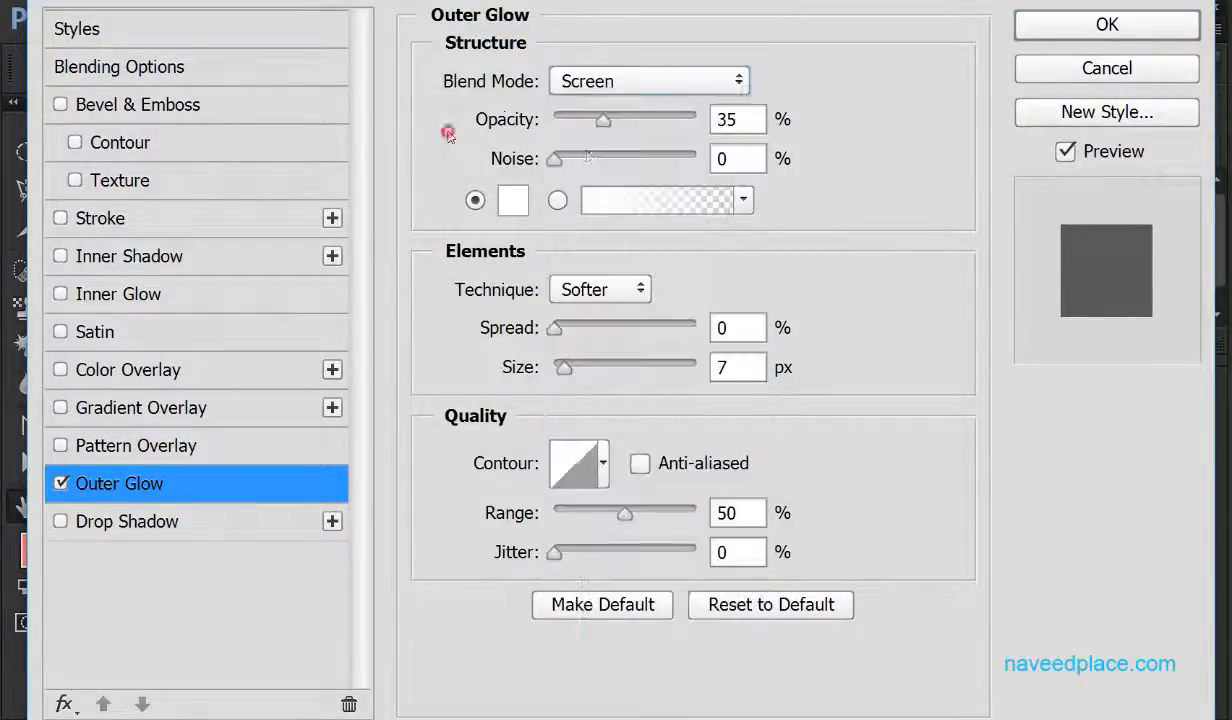
Set the outer glow's opacity to 62%.
drag(605, 121, 649, 121)
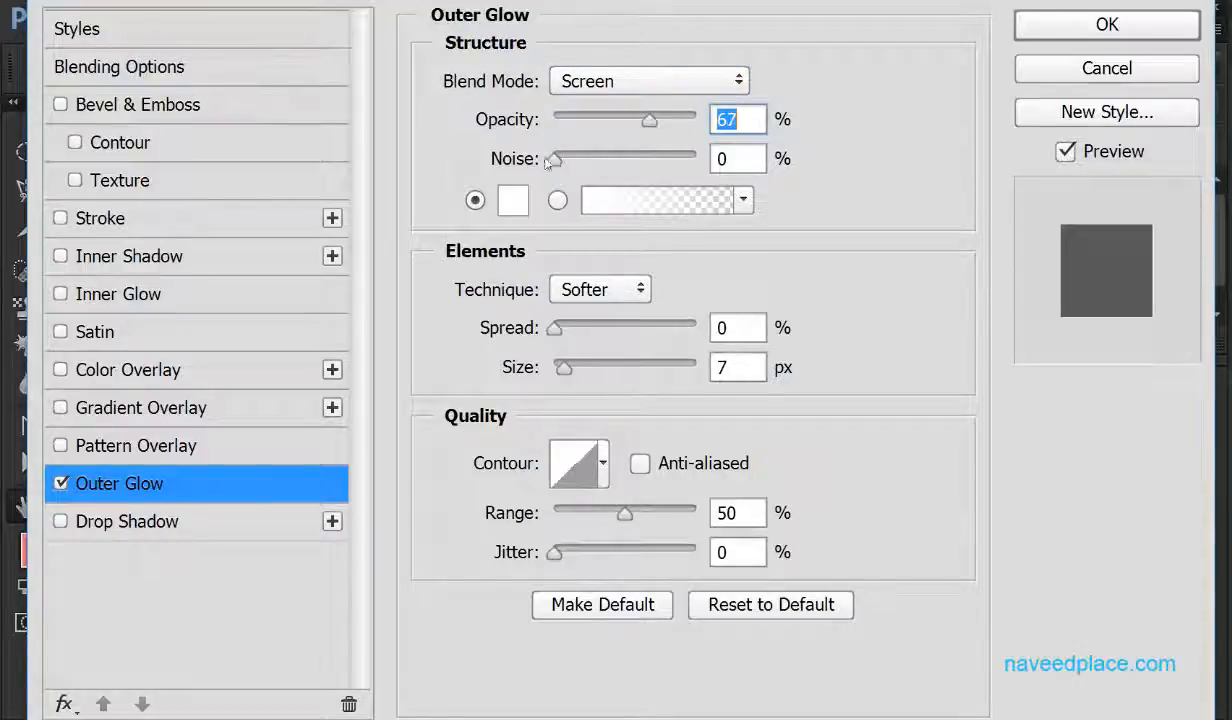
mouse_move(553, 160)
mouse_down()
mouse_move(620, 165)
mouse_move(553, 161)
mouse_up()
drag(649, 120, 645, 121)
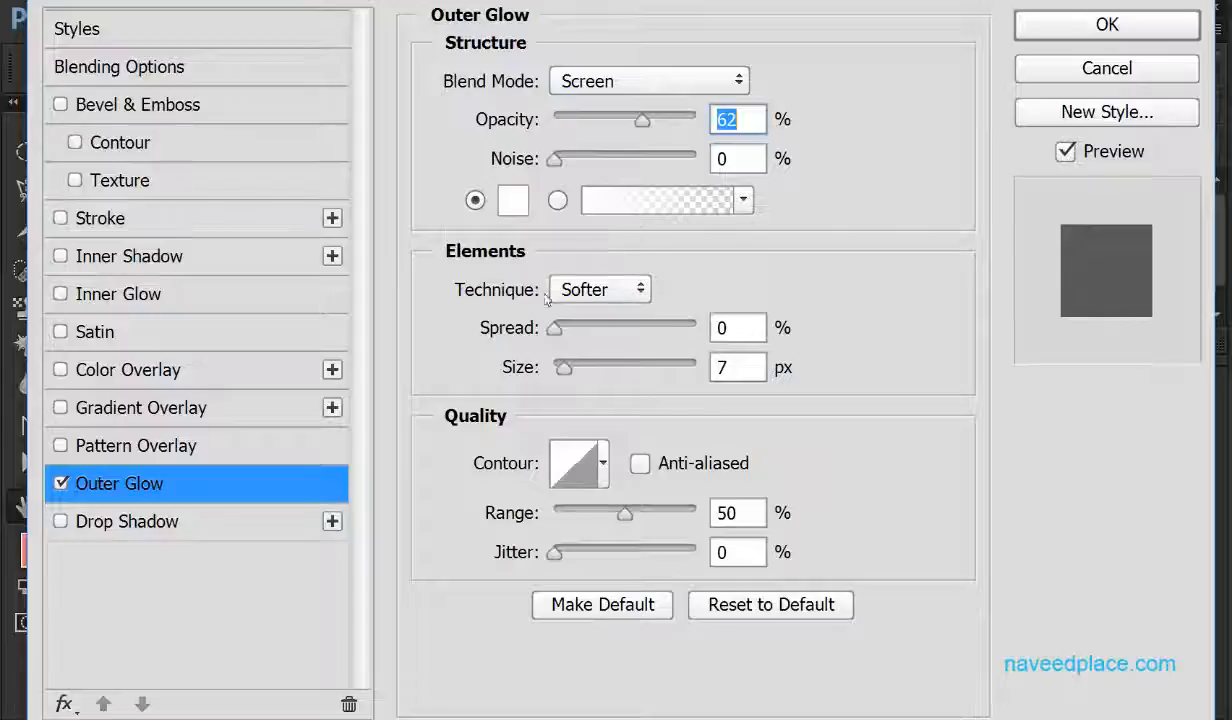
Set the outer glow's colour to orange, f86a38.
click(513, 201)
drag(509, 198, 304, 157)
drag(531, 262, 531, 197)
mouse_move(236, 156)
mouse_down()
mouse_move(158, 115)
mouse_move(168, 122)
mouse_up()
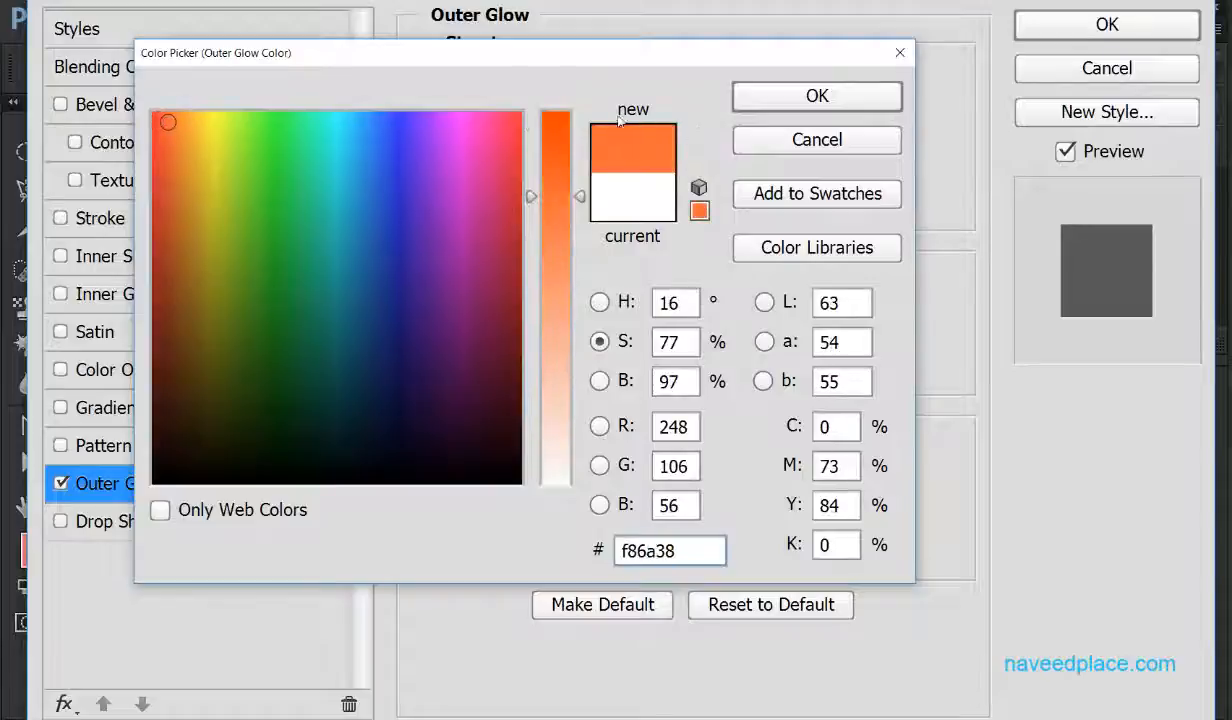
click(748, 100)
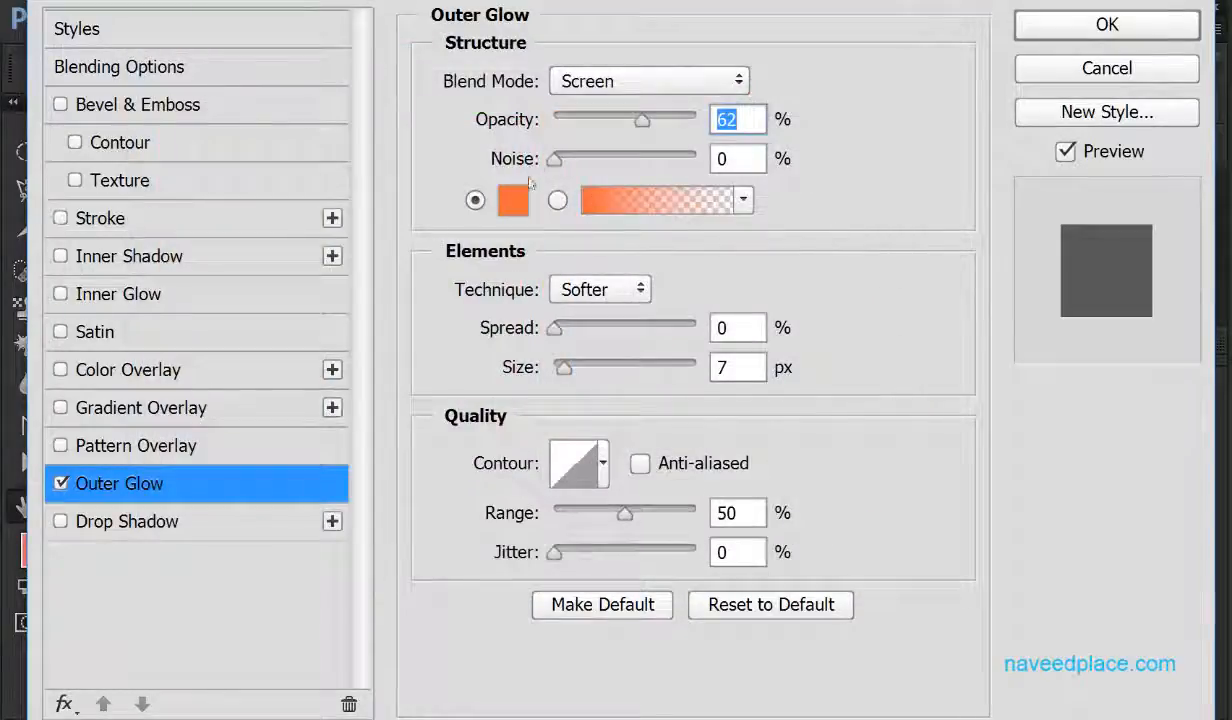
Set the outer glow's opacity to 100% and its noise to 31%.
drag(642, 119, 712, 120)
drag(553, 160, 601, 173)
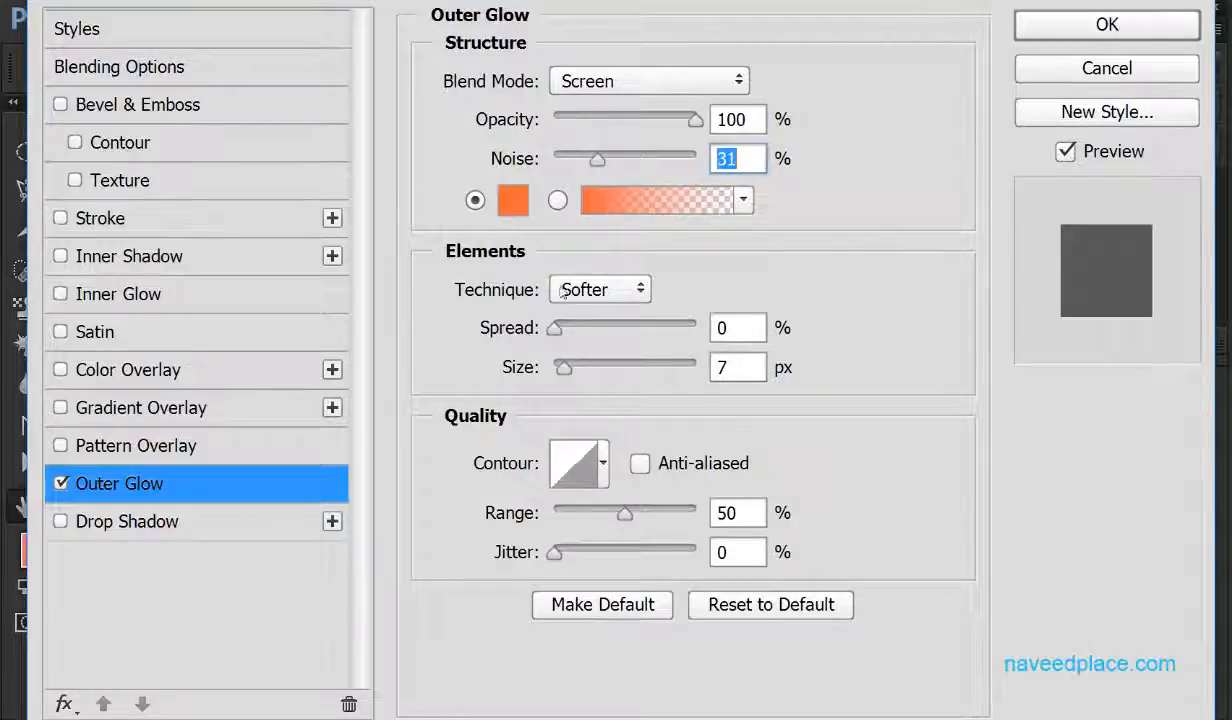
Set the outer glow's spread to 65% and its size to 250 px.
drag(554, 328, 656, 328)
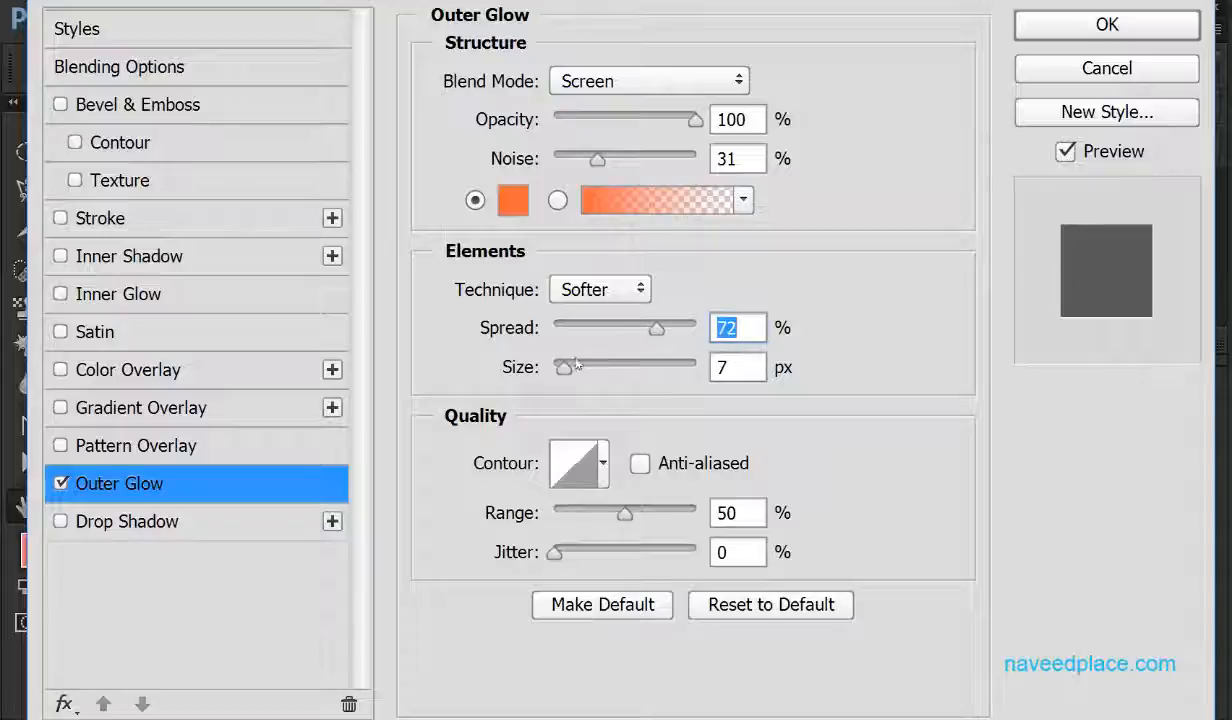
drag(576, 364, 613, 369)
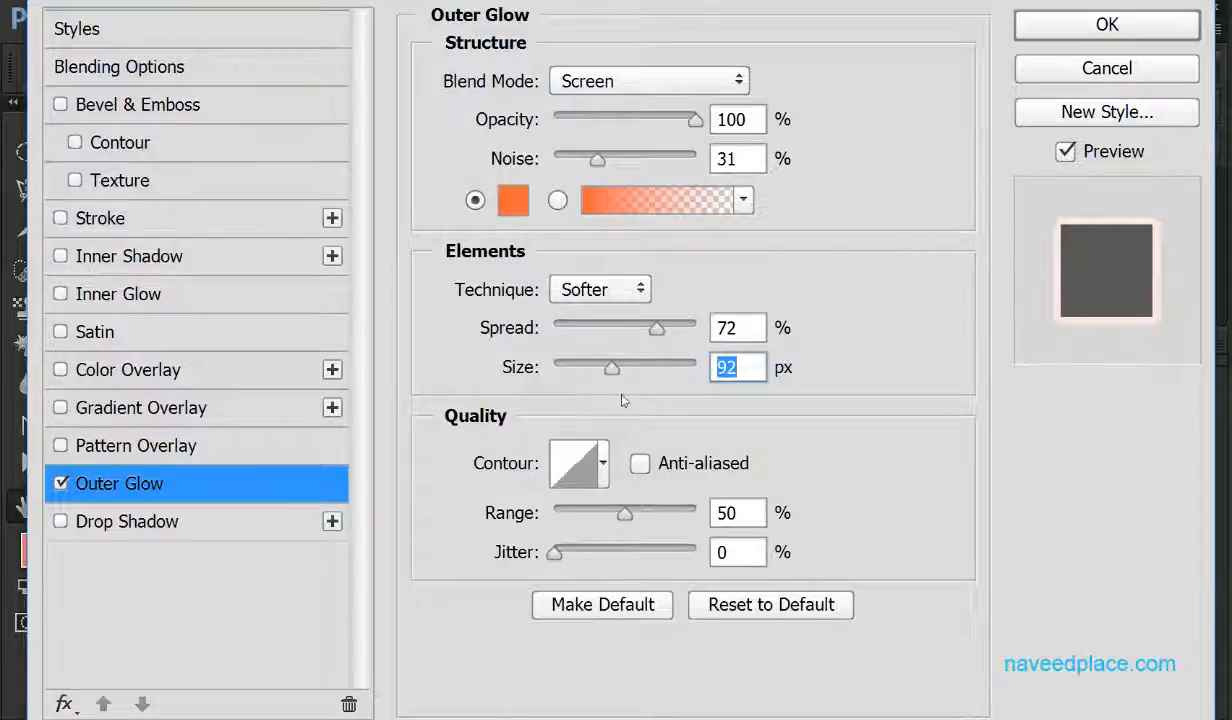
mouse_move(612, 371)
mouse_down()
mouse_move(662, 369)
mouse_move(624, 368)
mouse_up()
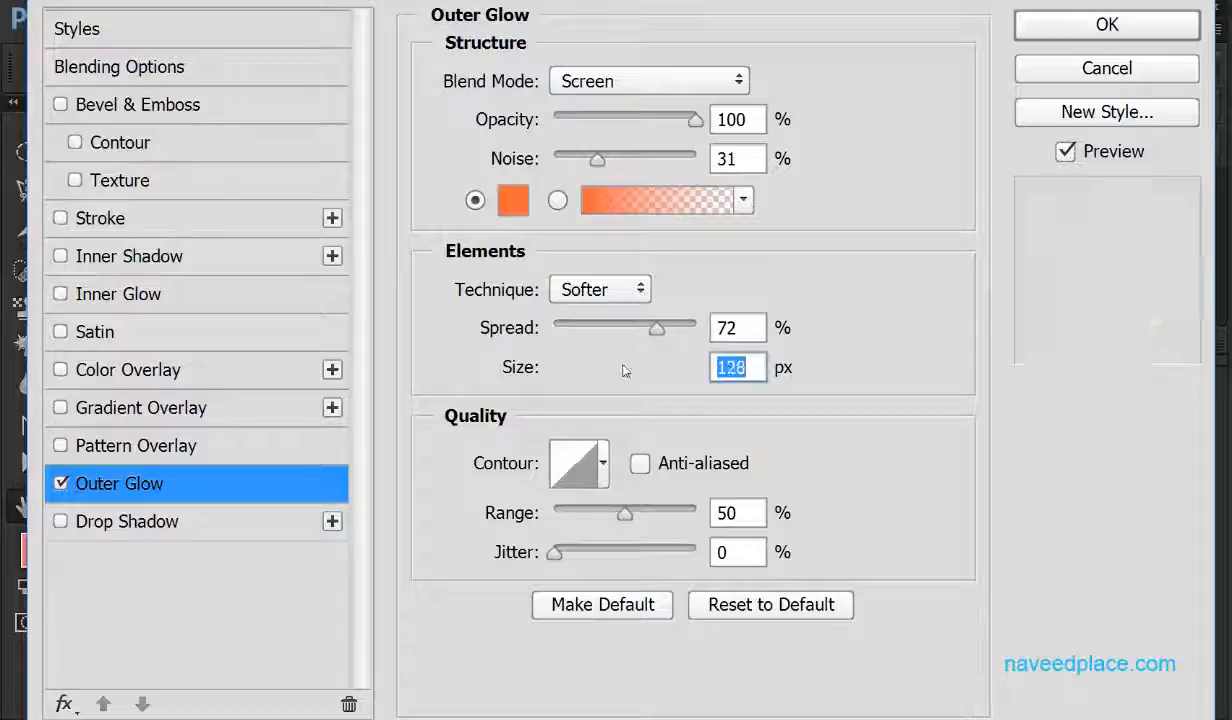
text(250)
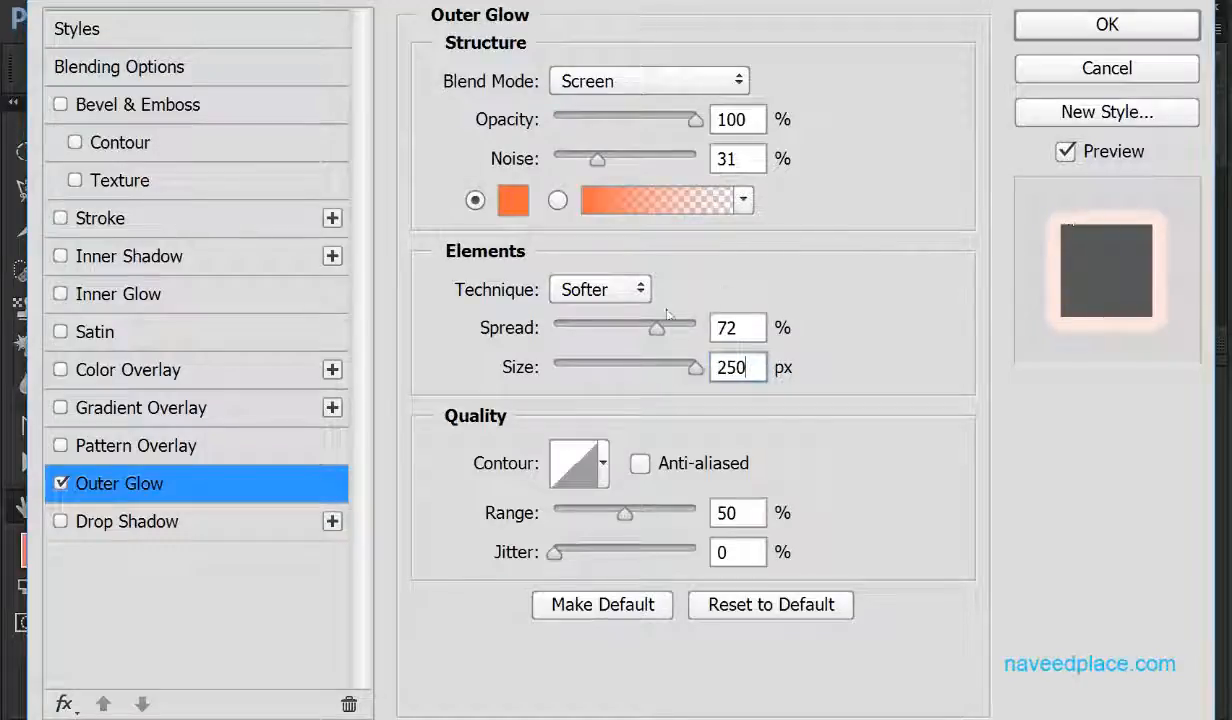
mouse_move(660, 322)
mouse_down()
mouse_move(540, 311)
mouse_move(649, 333)
mouse_move(578, 337)
mouse_move(550, 331)
mouse_move(698, 328)
mouse_move(649, 334)
mouse_up()
Try the Precise technique for the outer glow and switch back to Softer.
click(581, 293)
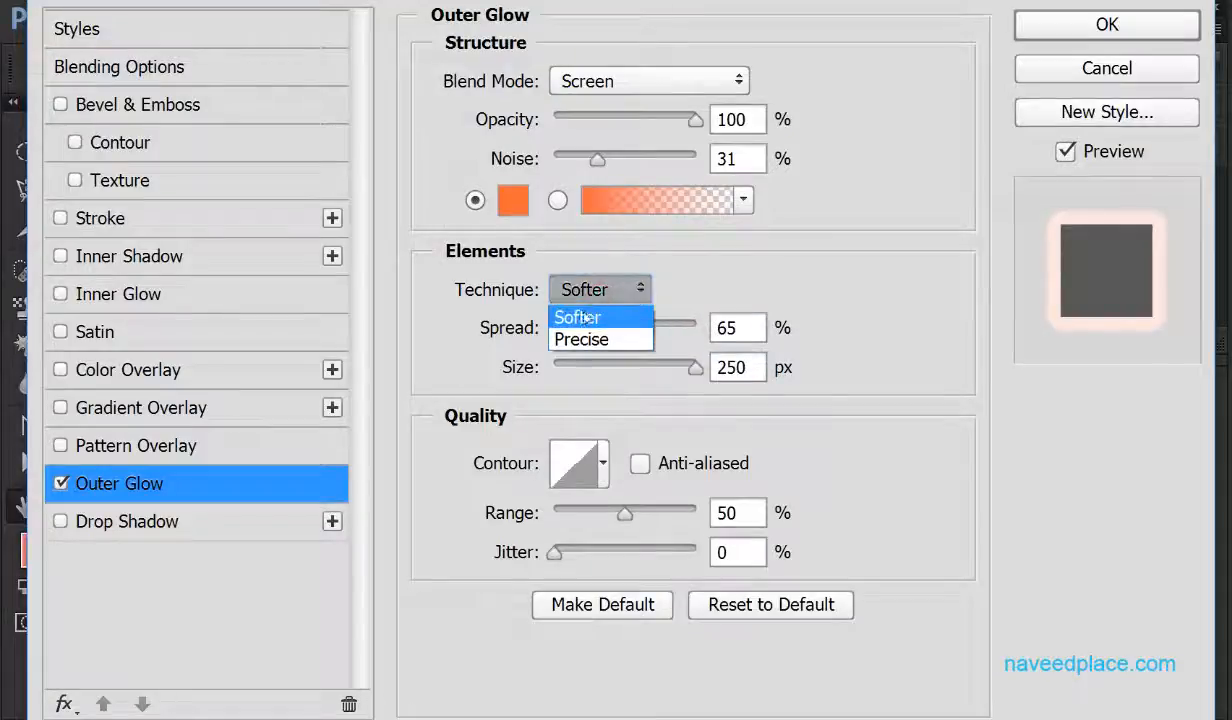
click(584, 318)
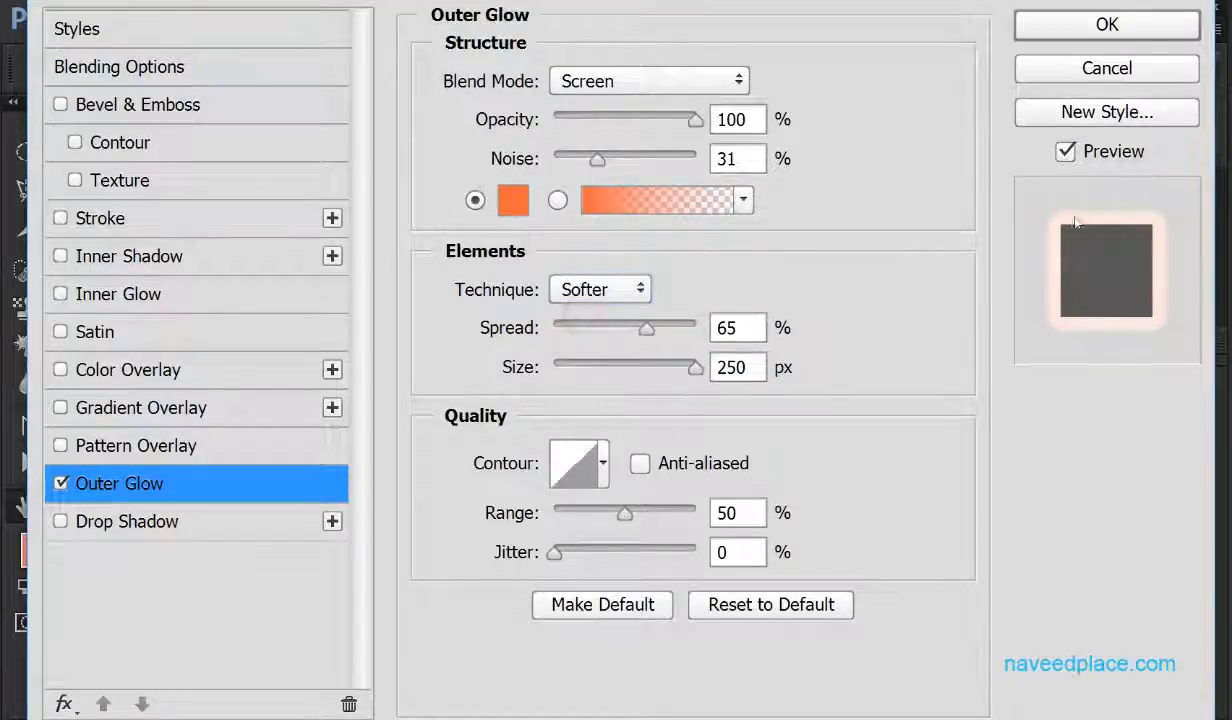
click(626, 291)
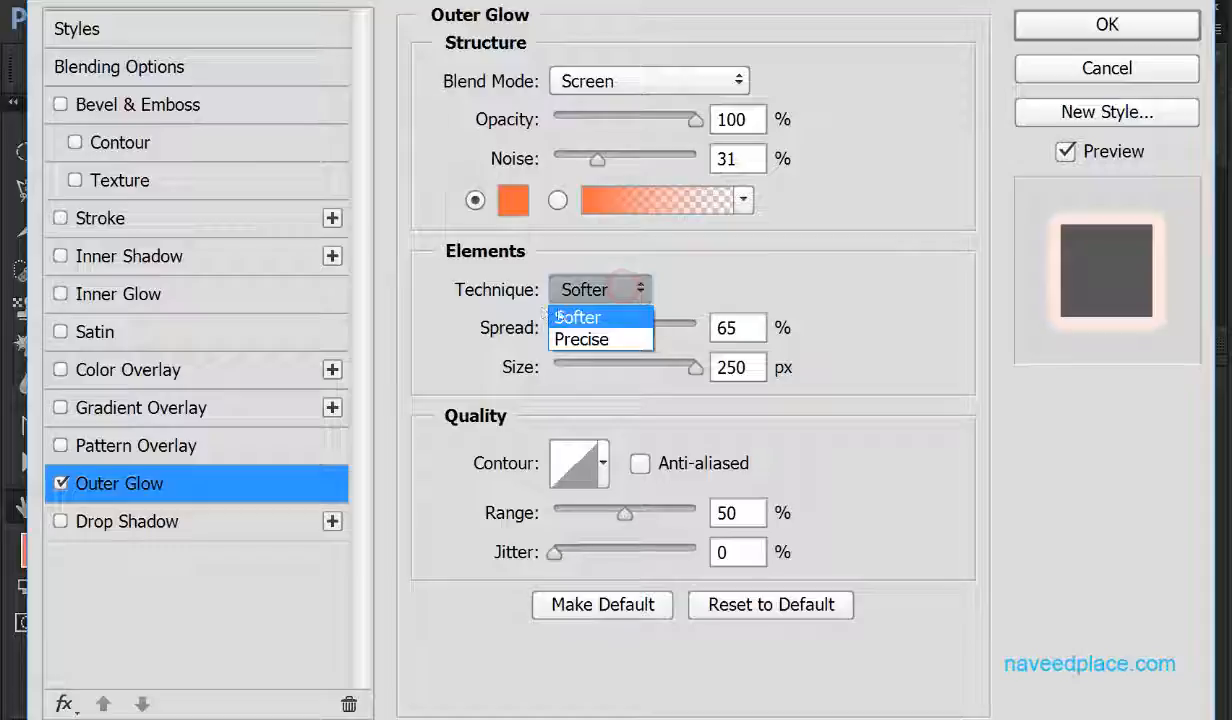
click(594, 341)
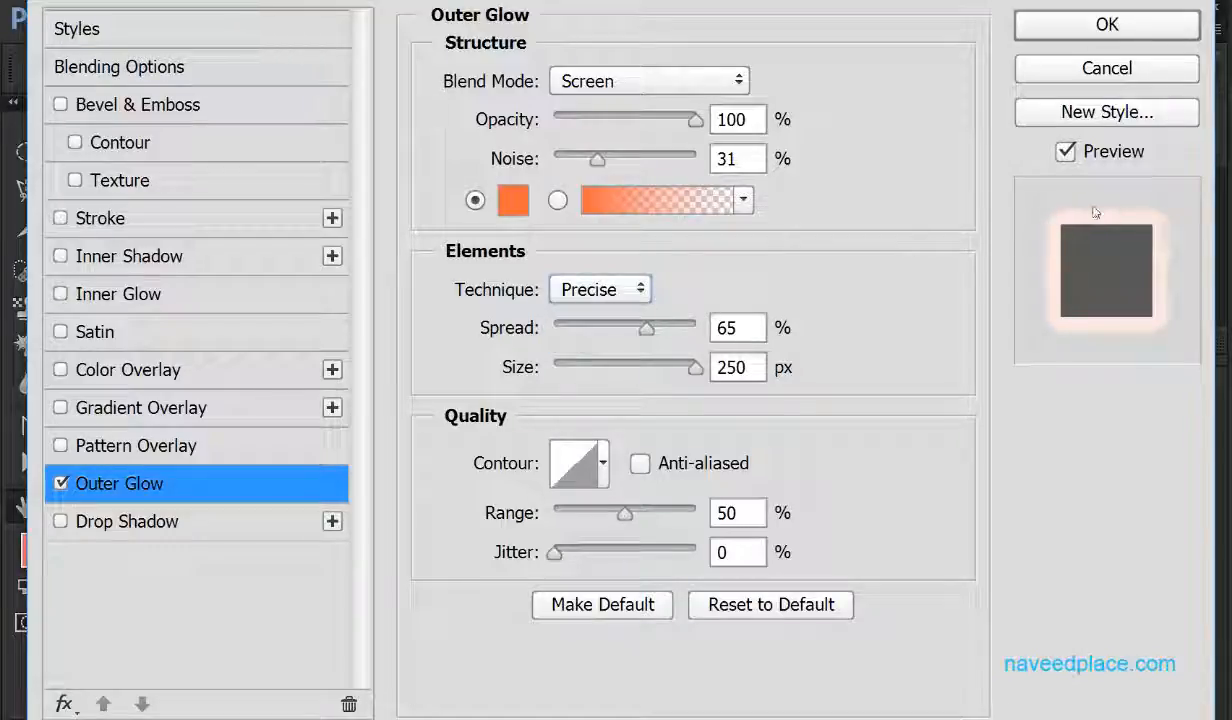
click(619, 289)
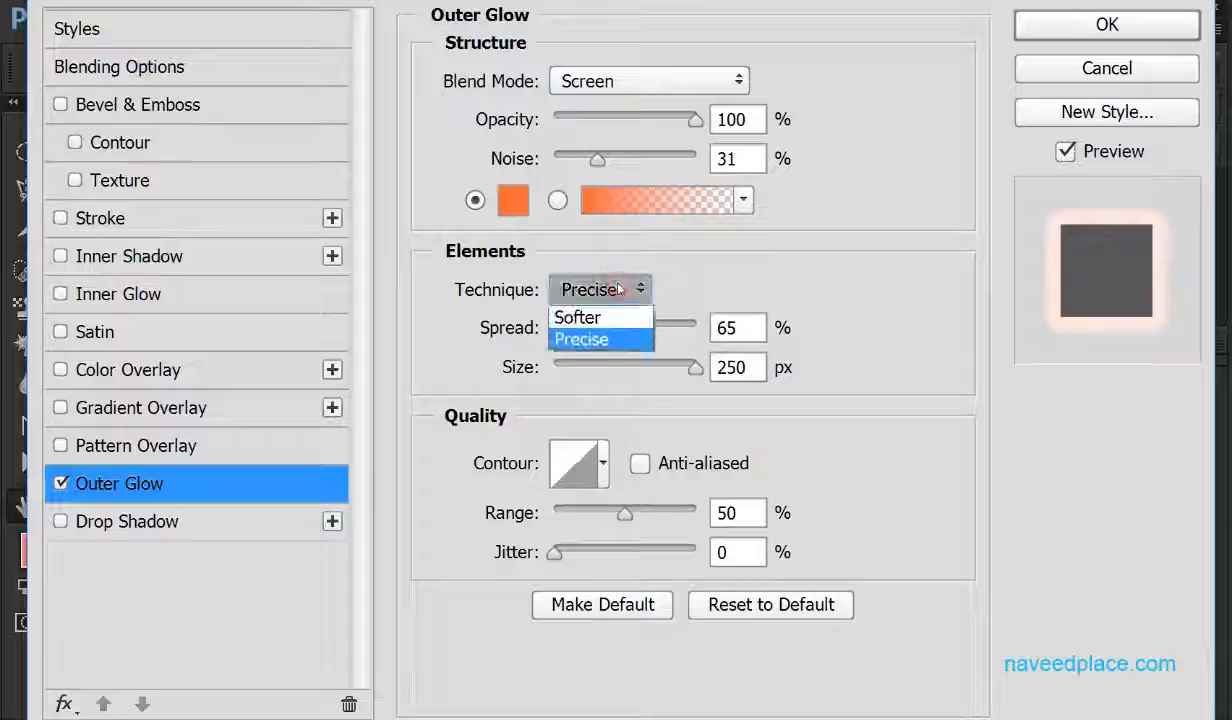
click(580, 317)
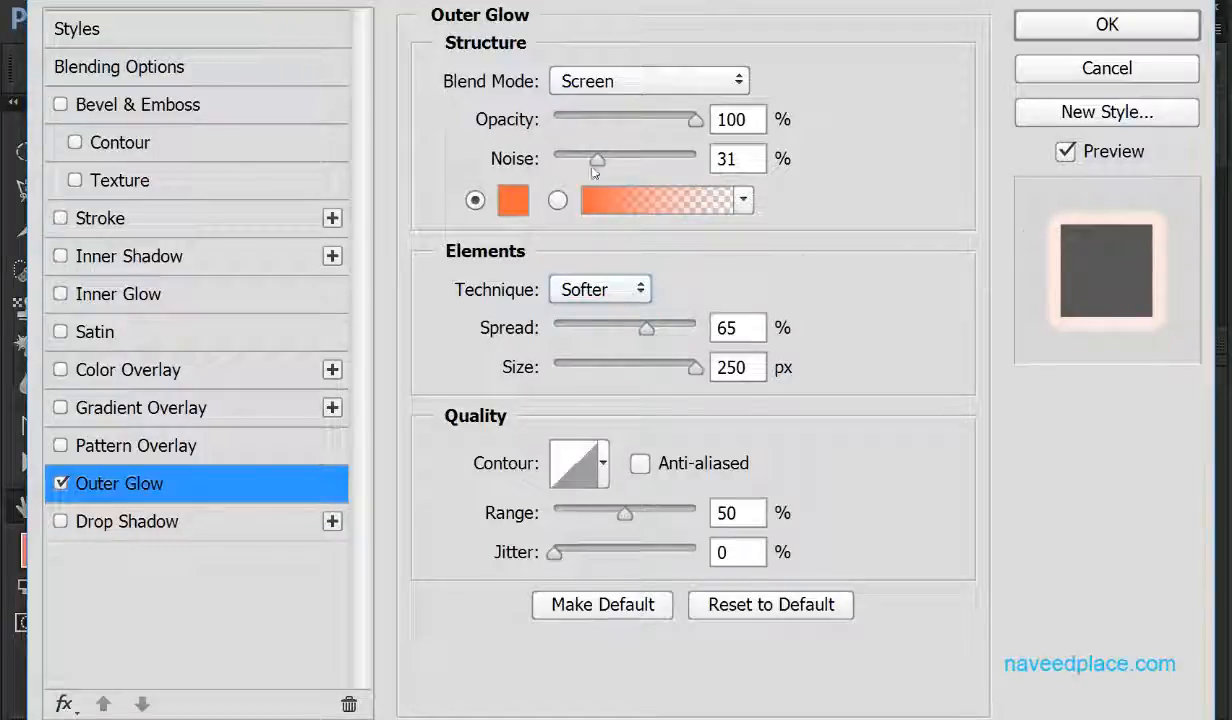
Raise the outer glow's noise to 83% and, after trying other contours, choose the descending rolling-slope contour.
drag(596, 160, 671, 160)
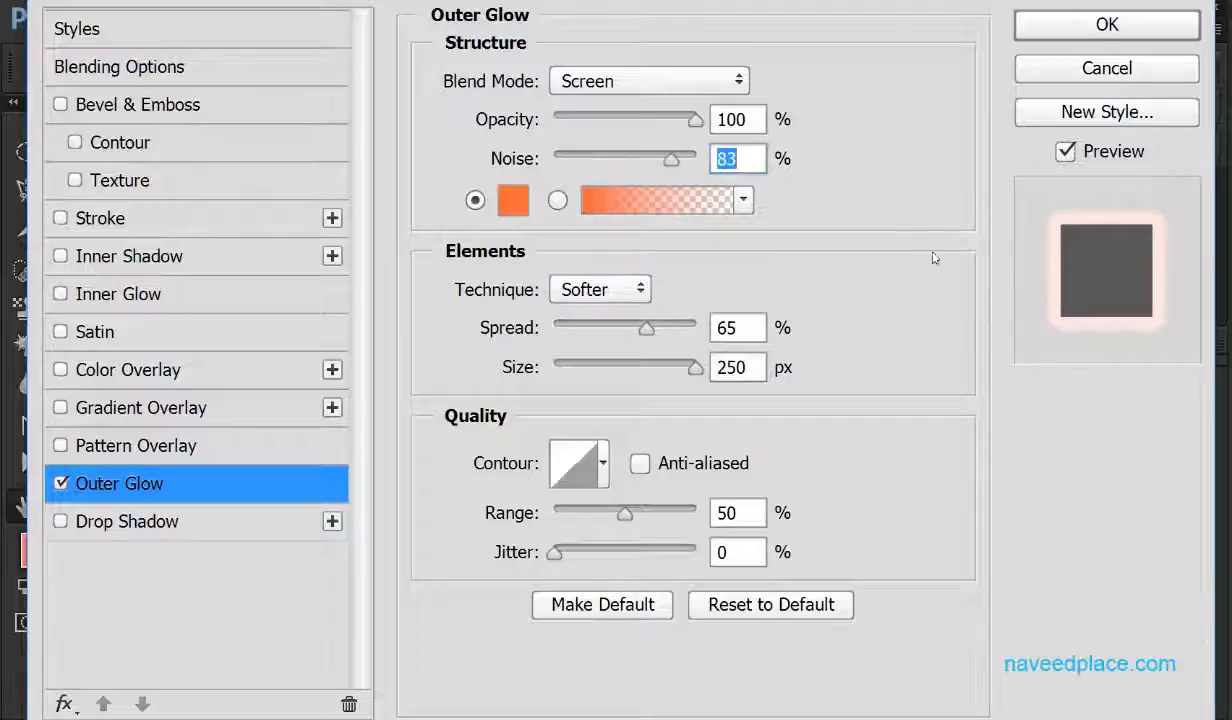
click(604, 465)
click(475, 540)
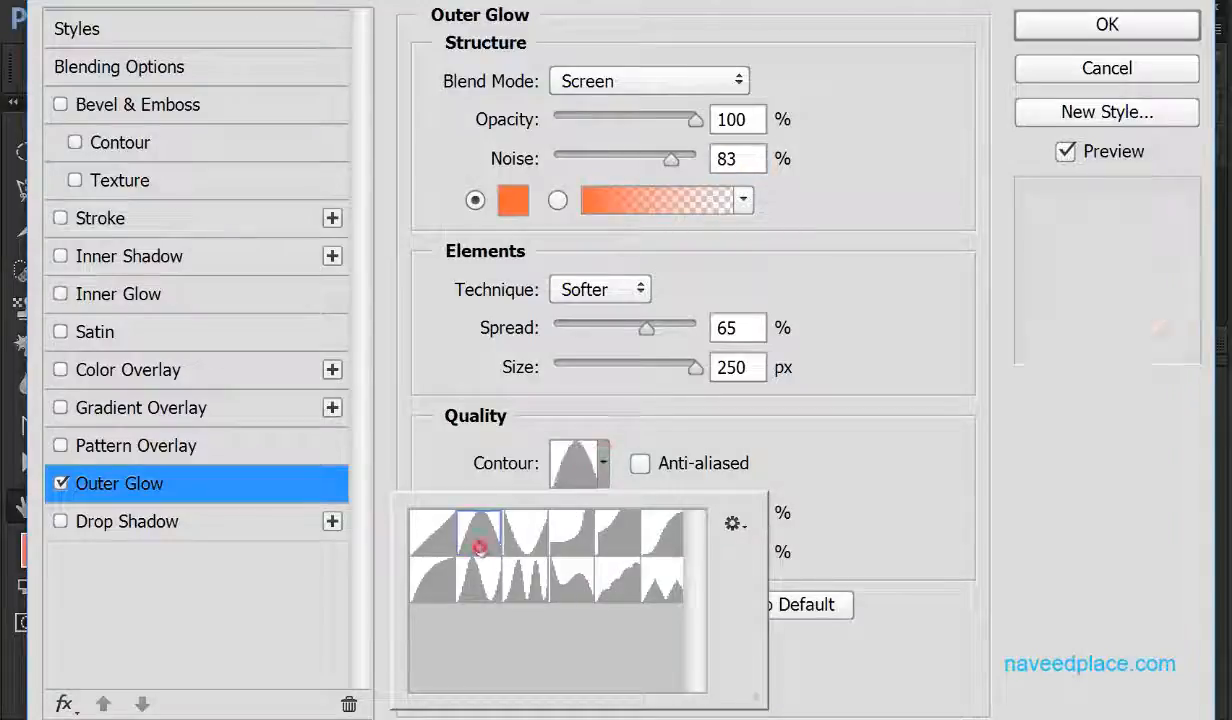
click(528, 540)
click(570, 539)
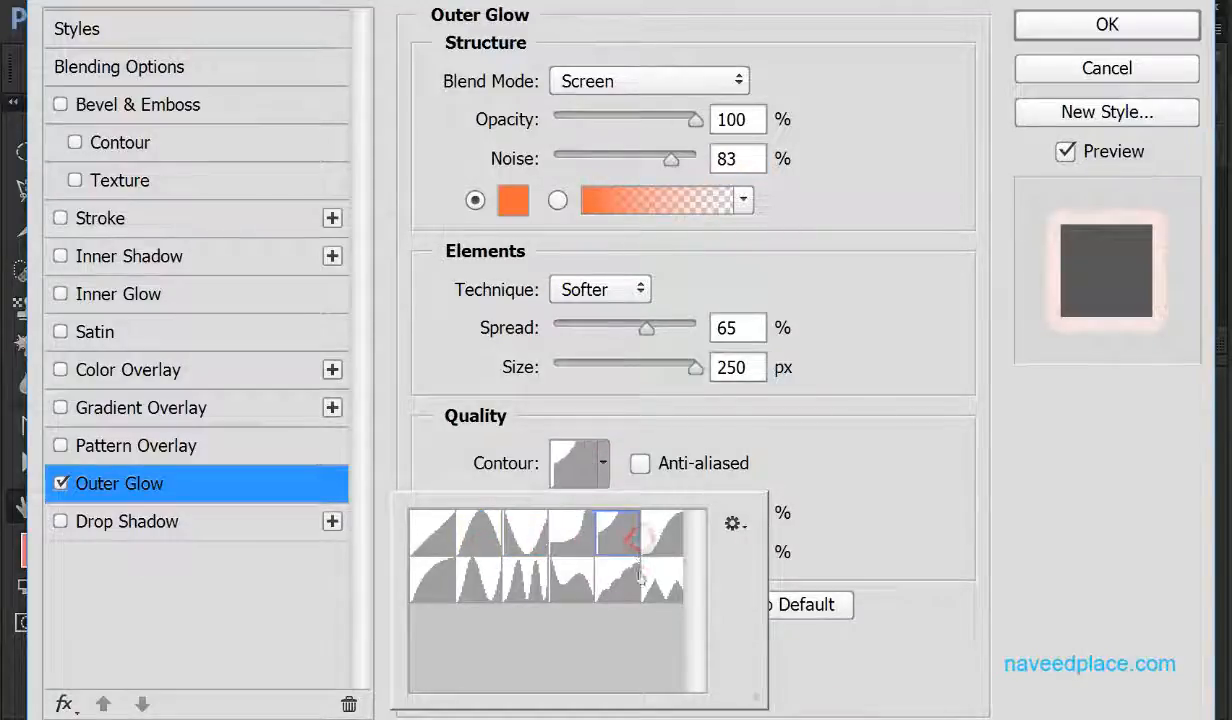
click(571, 577)
click(495, 449)
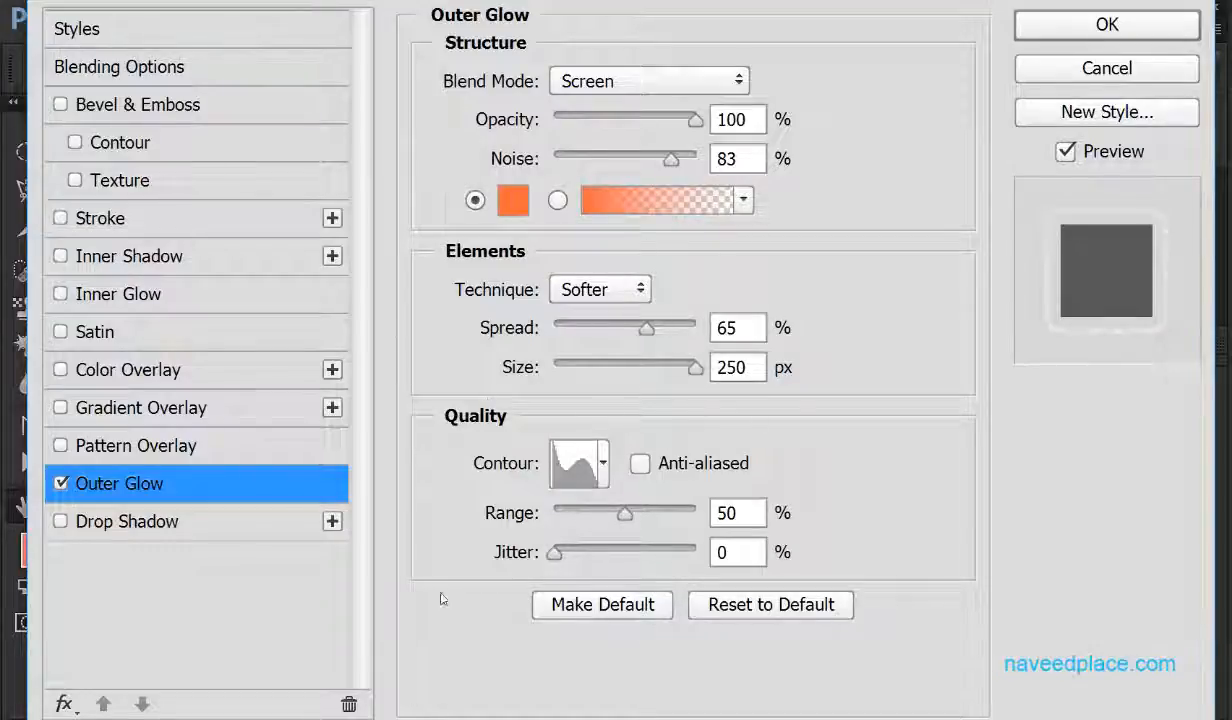
Set the outer glow's range to 100% and its jitter to 51%.
drag(624, 512, 697, 514)
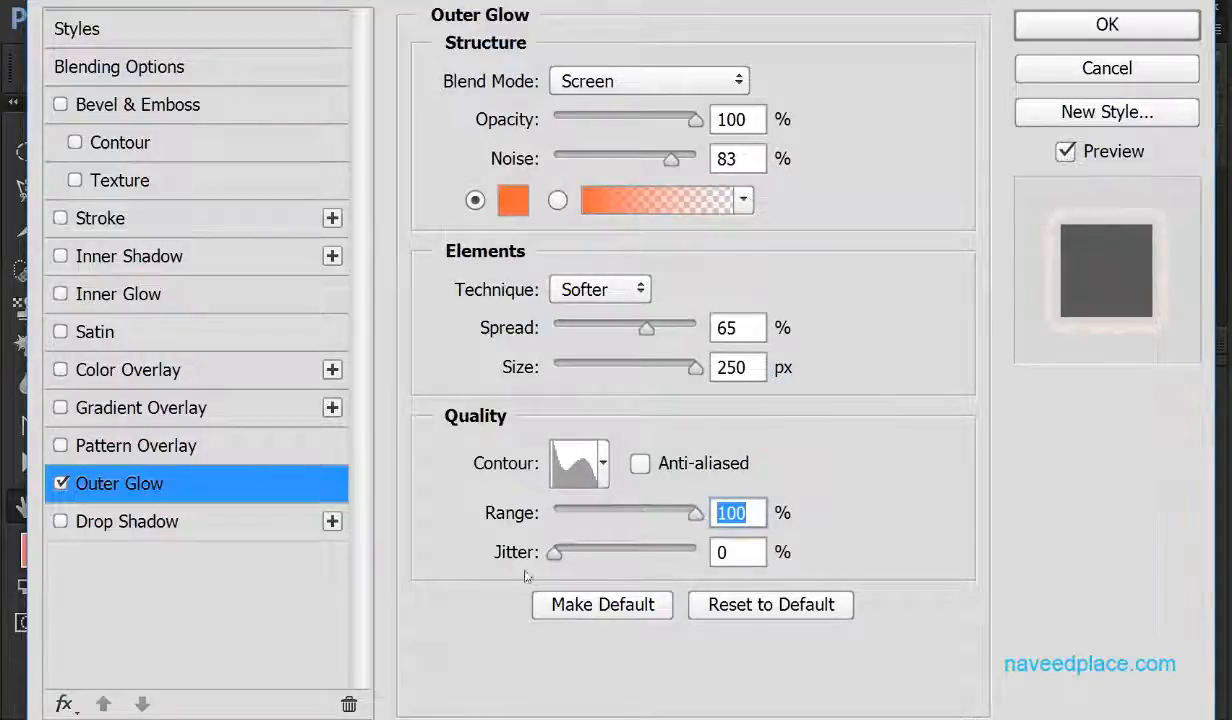
drag(556, 556, 626, 558)
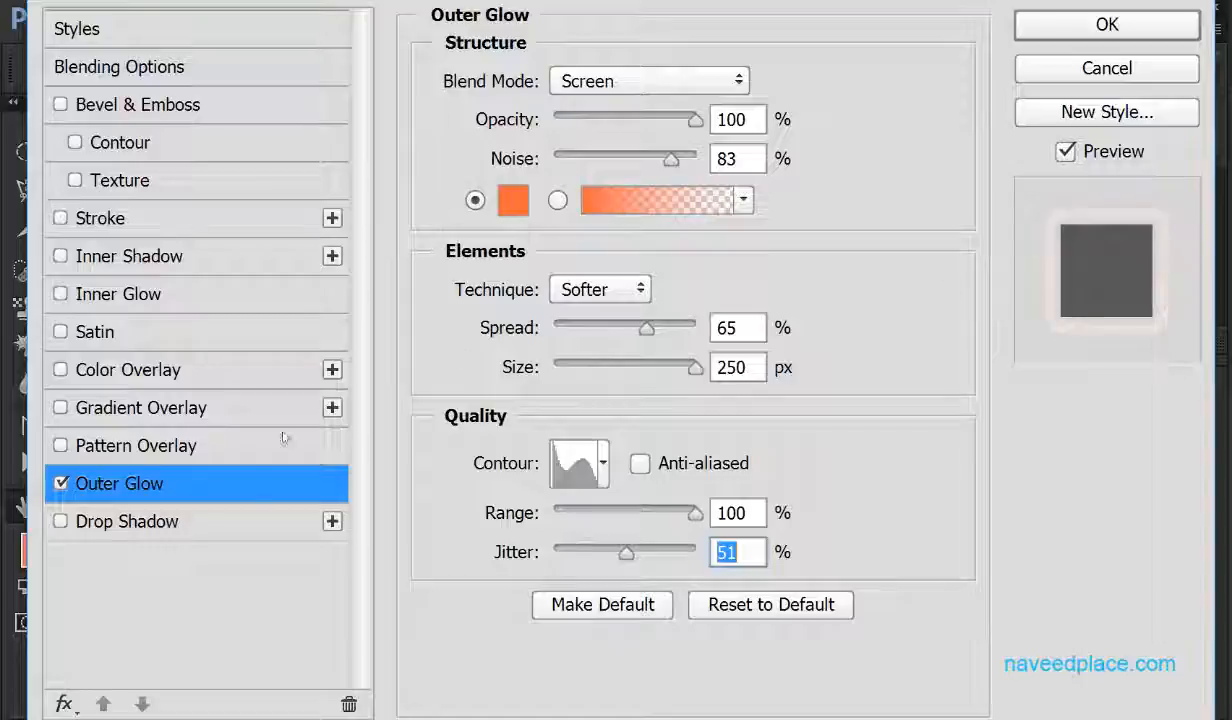
Enable Pattern Overlay, turn off Outer Glow and move the Layer Style dialog below the rectangle.
click(100, 447)
click(60, 483)
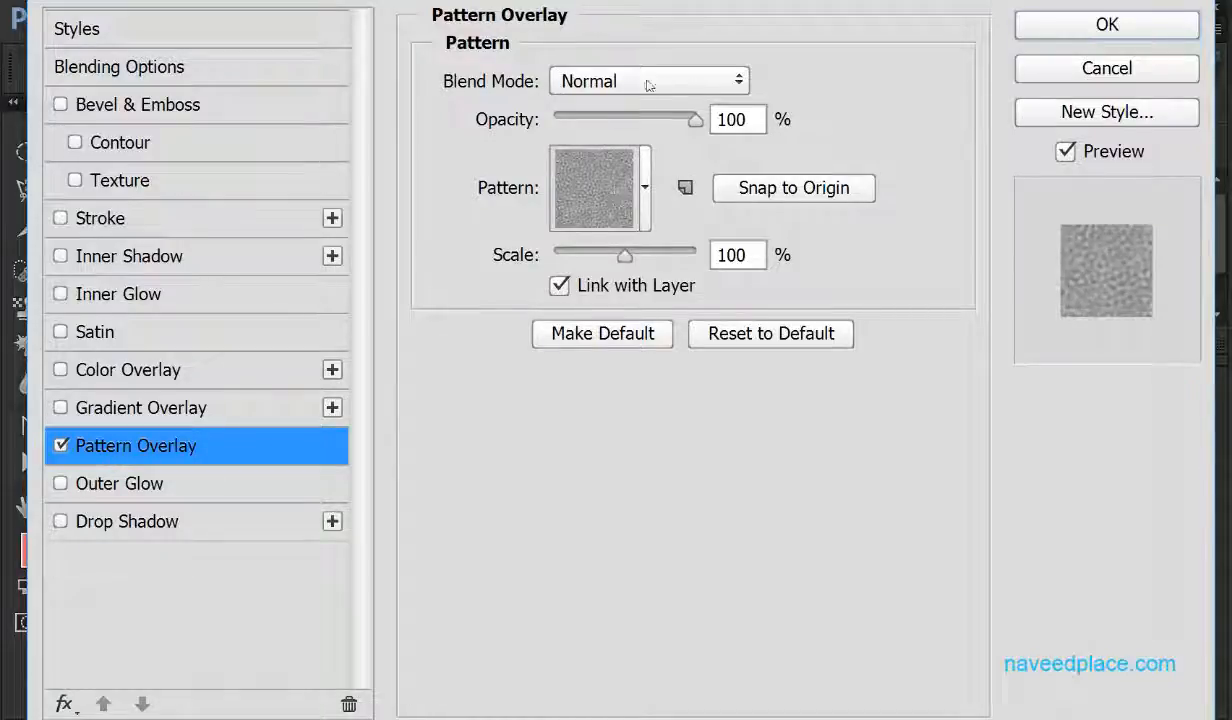
drag(693, 120, 724, 122)
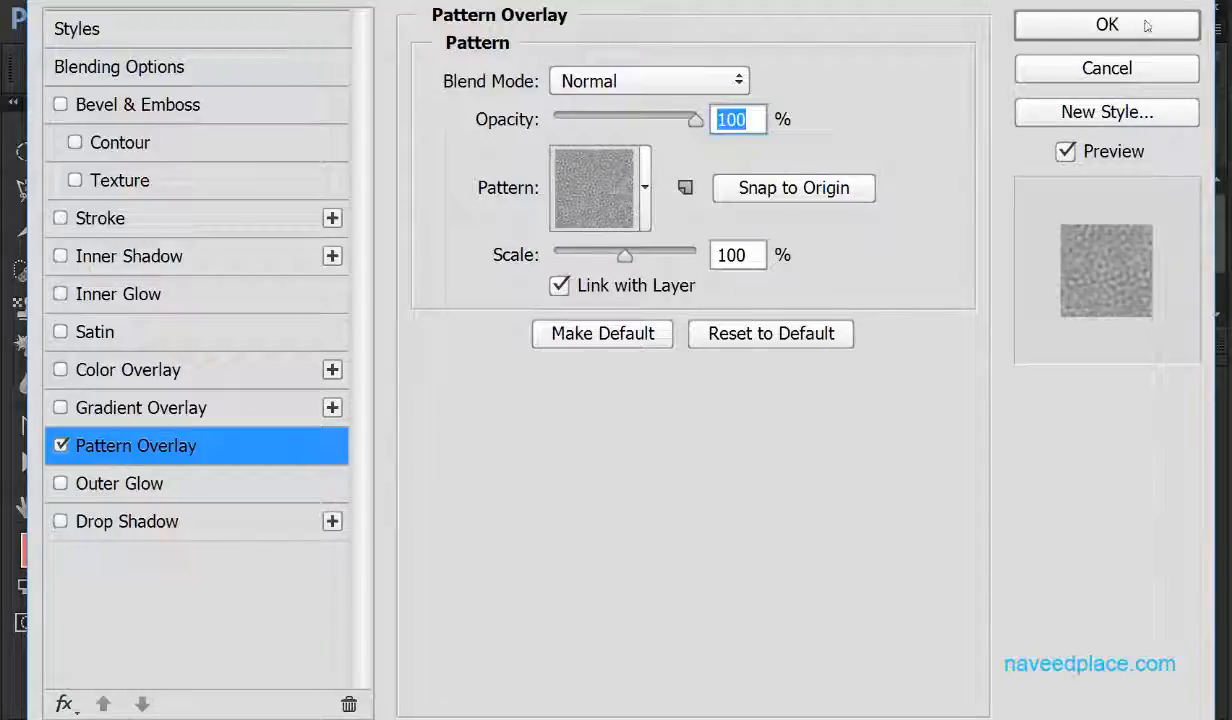
drag(904, 45, 873, 516)
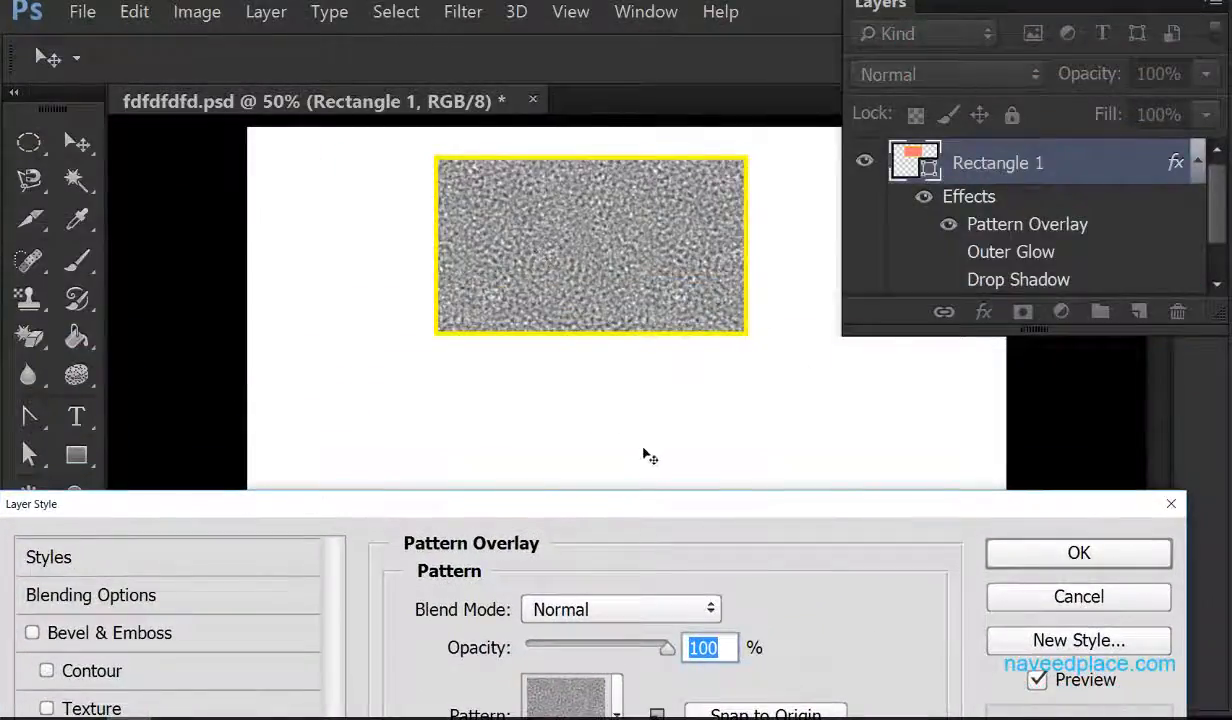
drag(646, 498, 660, 374)
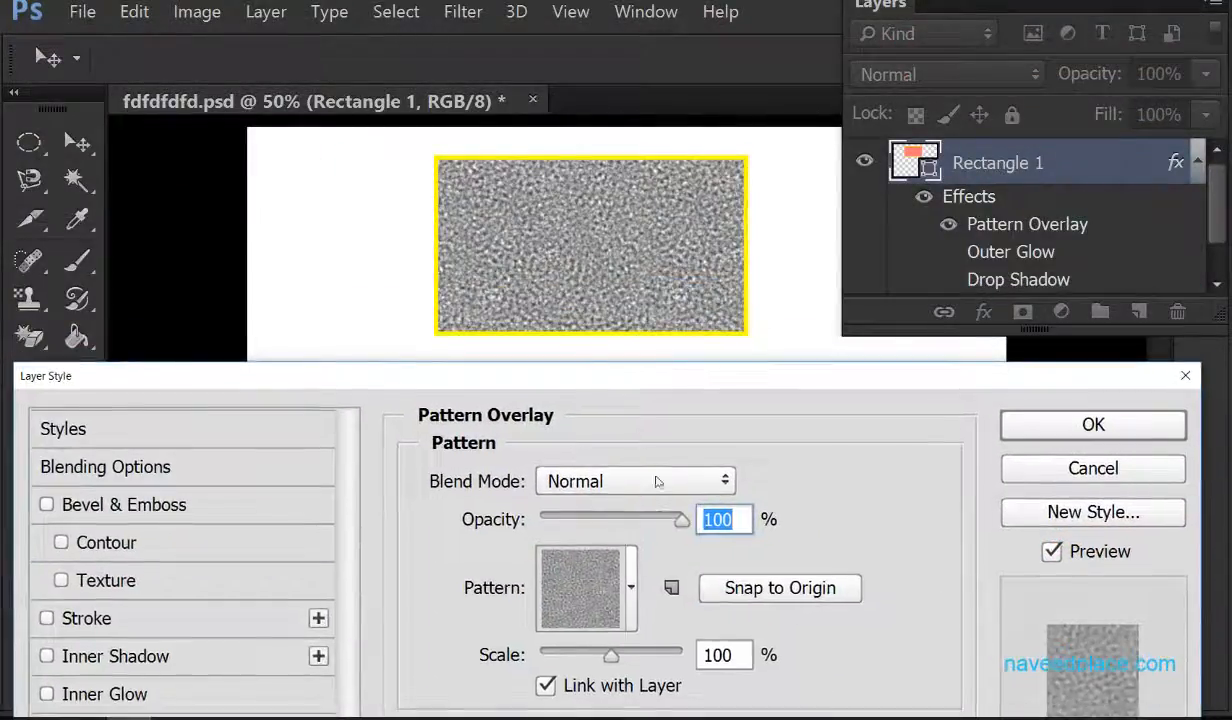
Lower the pattern overlay's opacity to 87% and reposition the Layer Style dialog just under the rectangle.
mouse_move(681, 521)
mouse_down()
mouse_move(595, 519)
mouse_move(663, 519)
mouse_up()
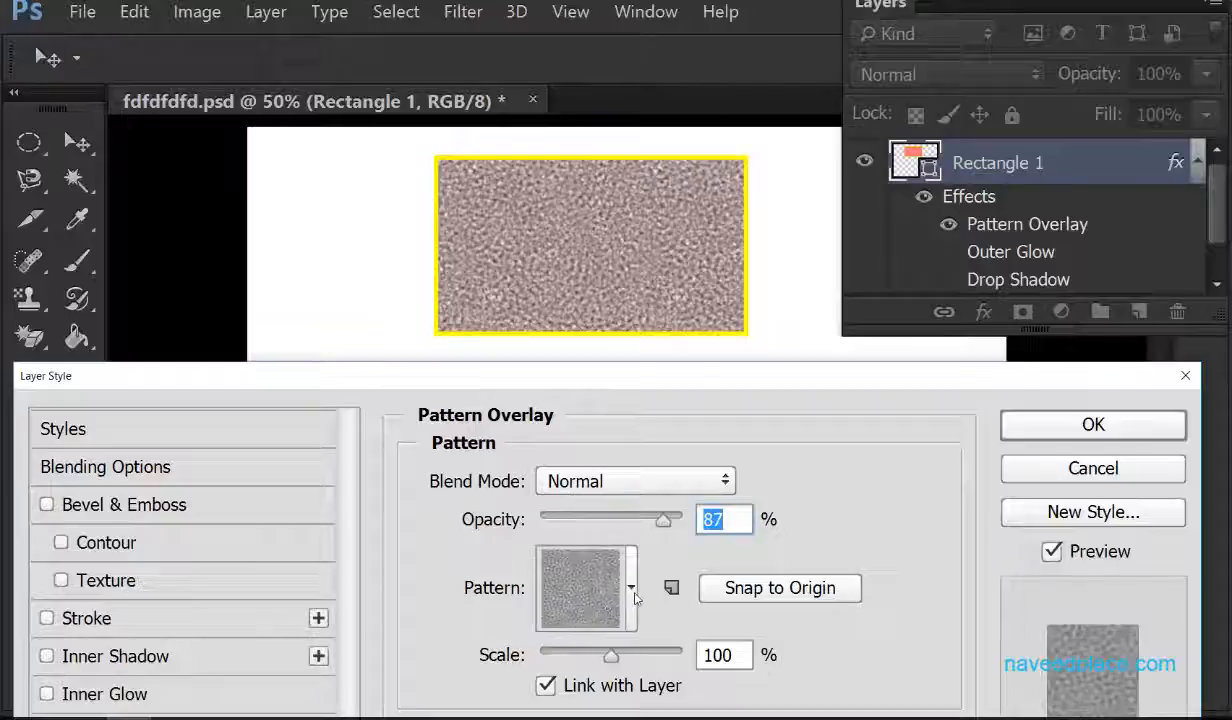
drag(206, 375, 209, 540)
drag(490, 545, 471, 377)
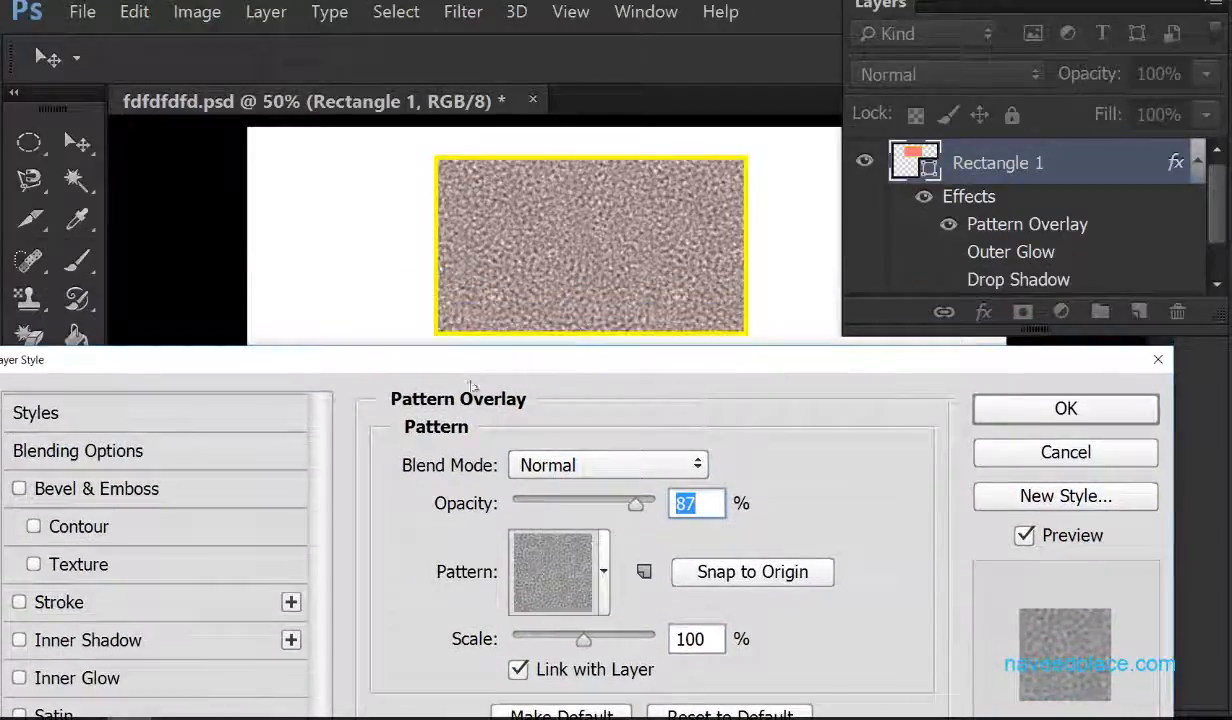
Try the purple speckled pattern and the green grass-like pattern as the rectangle's overlay.
click(604, 568)
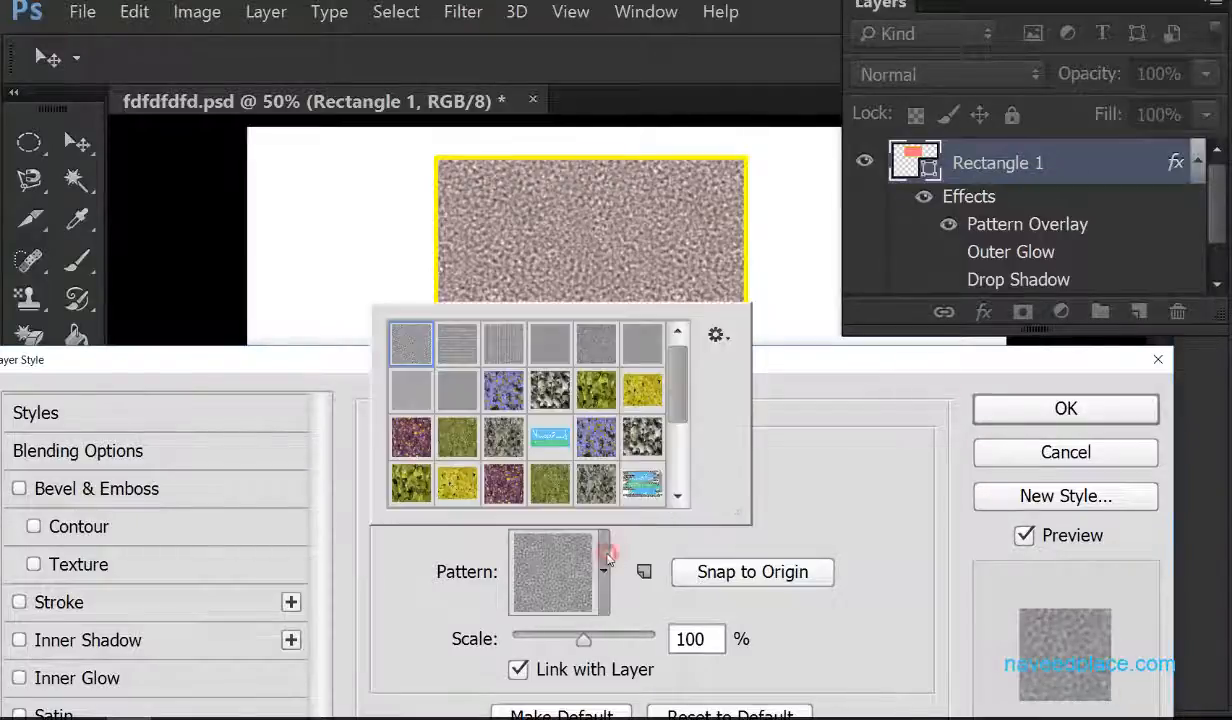
scroll(680, 380, down, 3)
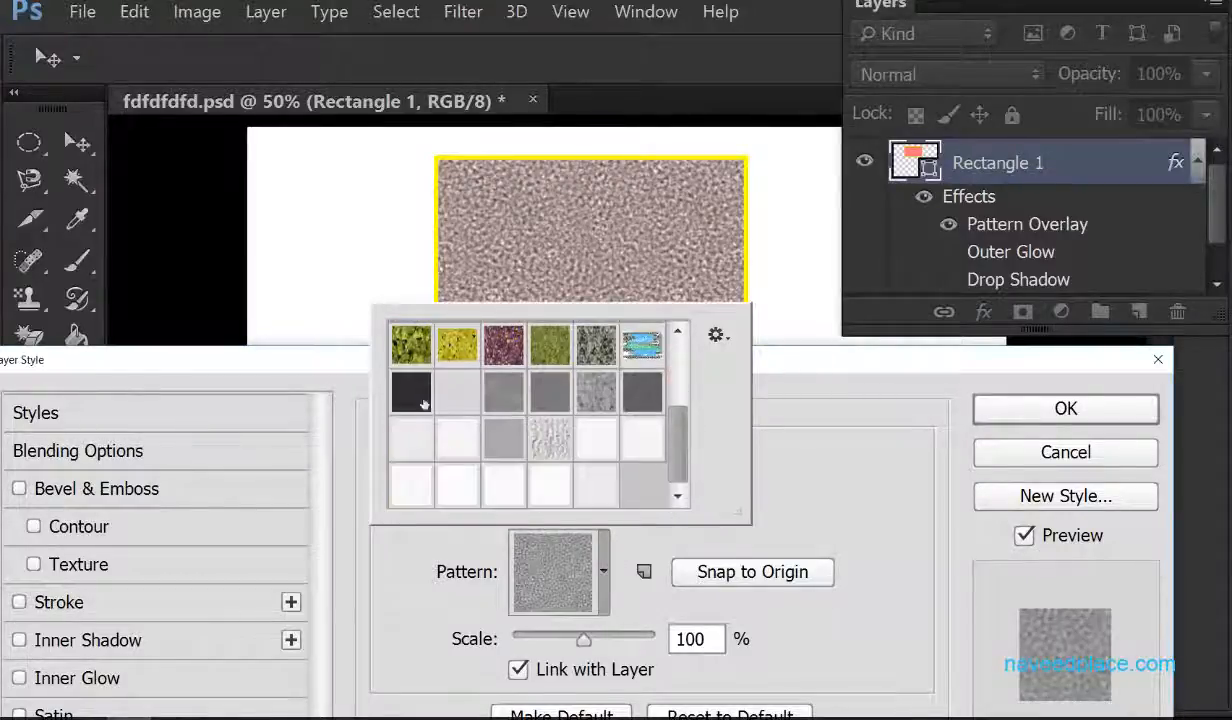
click(503, 344)
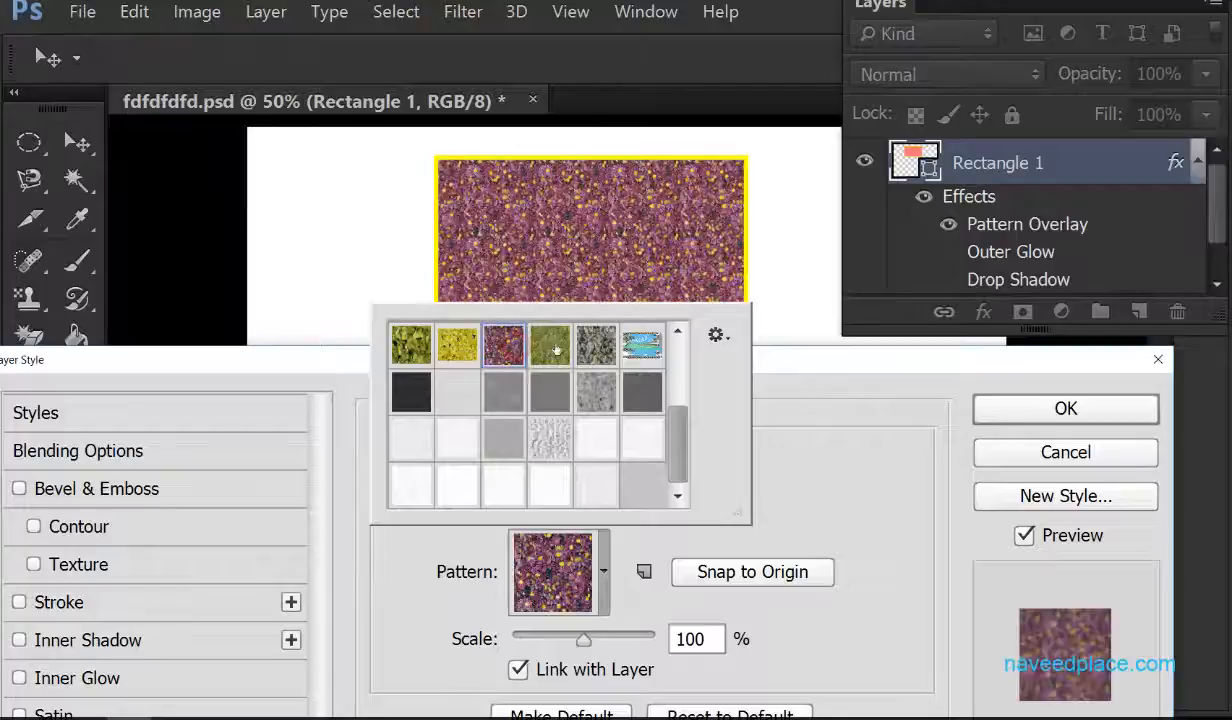
click(549, 344)
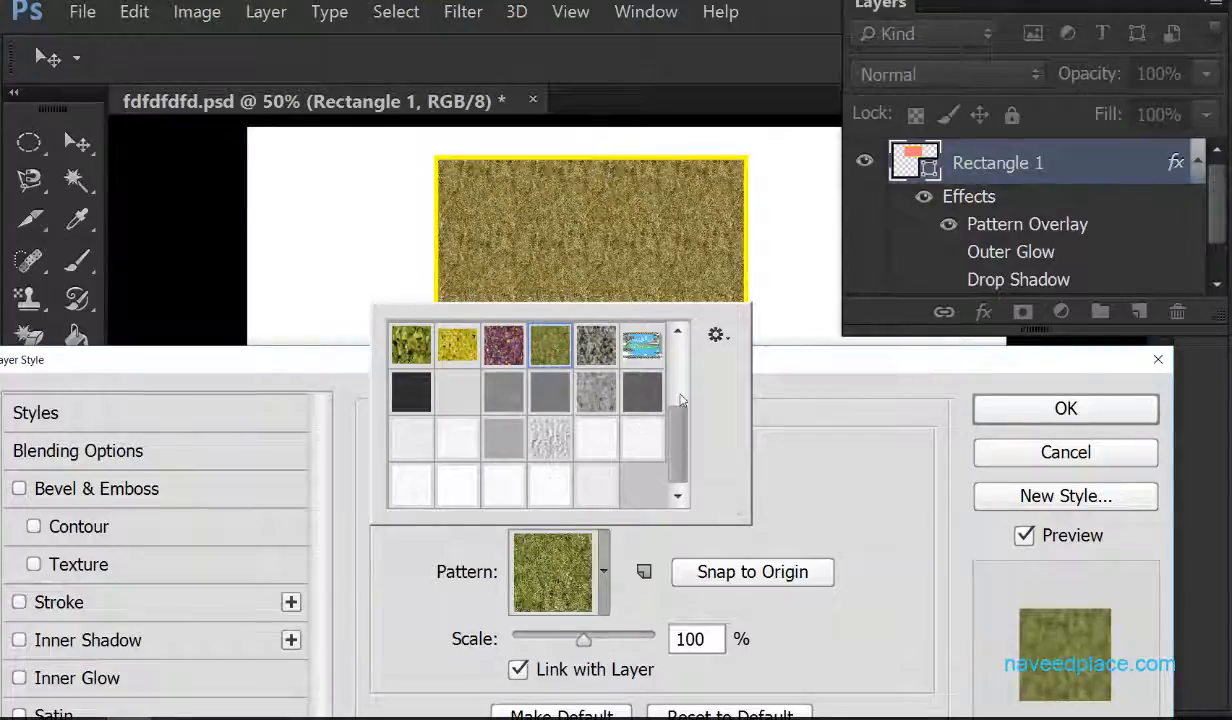
Replace the current pattern set with Artist Surfaces without saving the changes to the existing patterns.
click(716, 337)
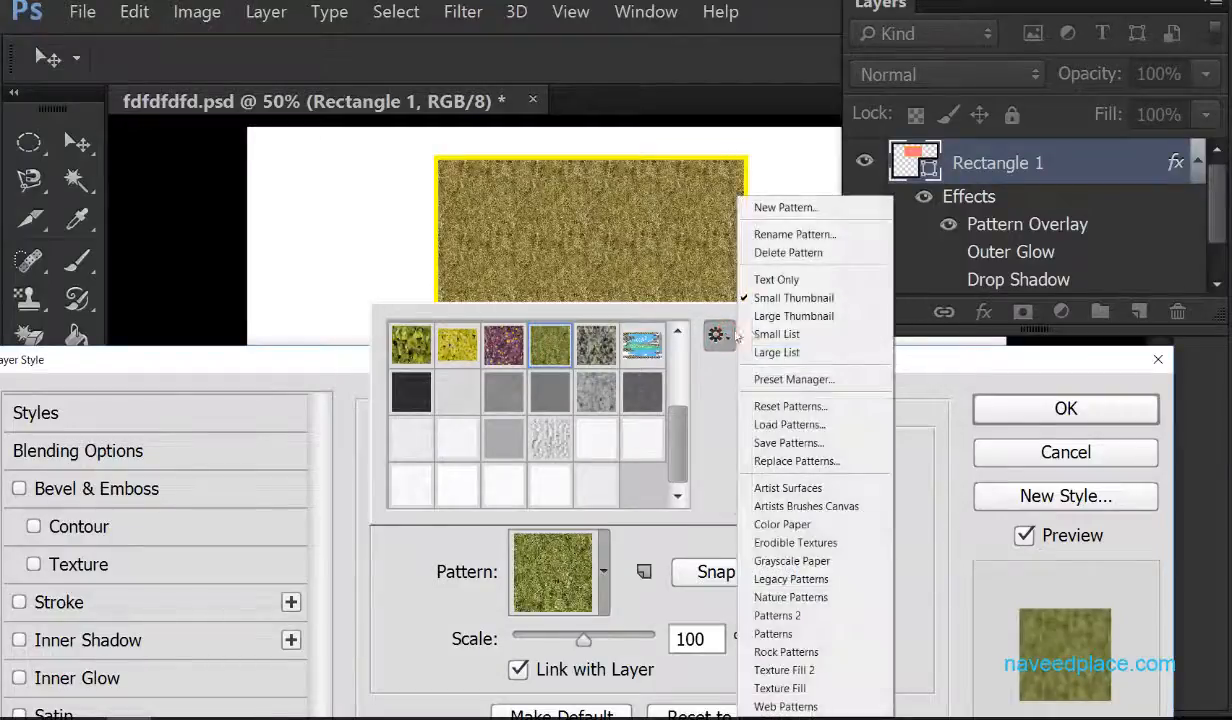
click(790, 488)
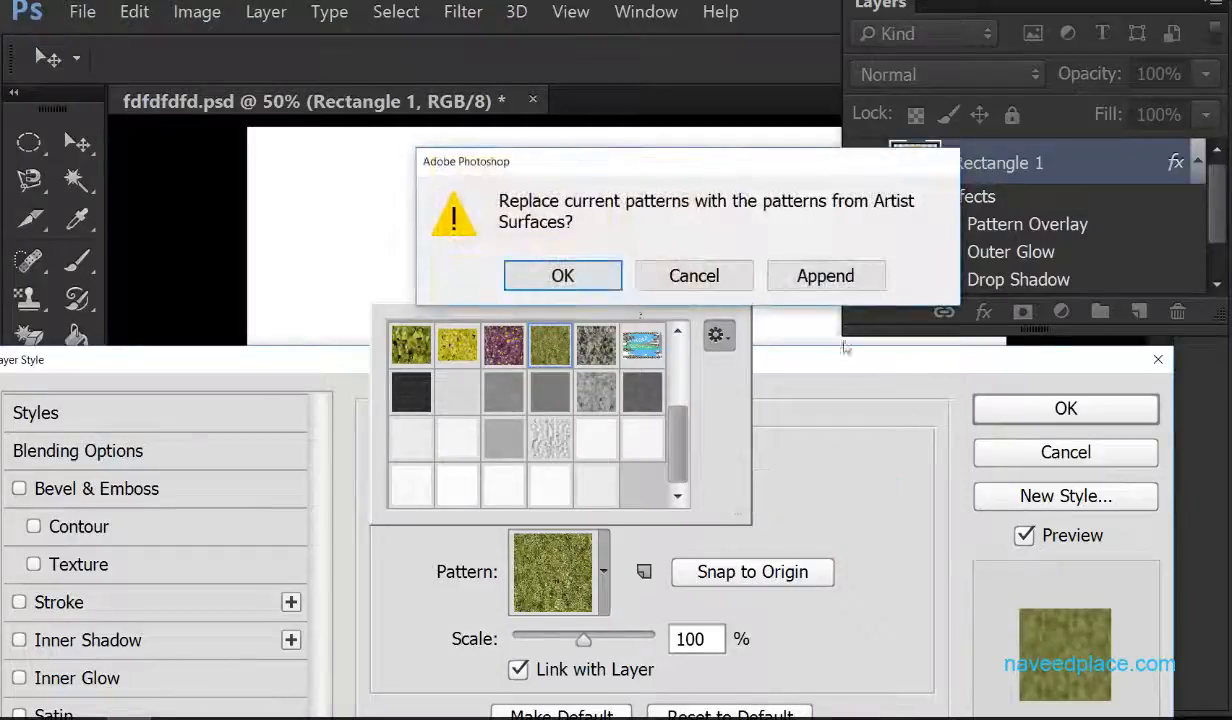
click(585, 285)
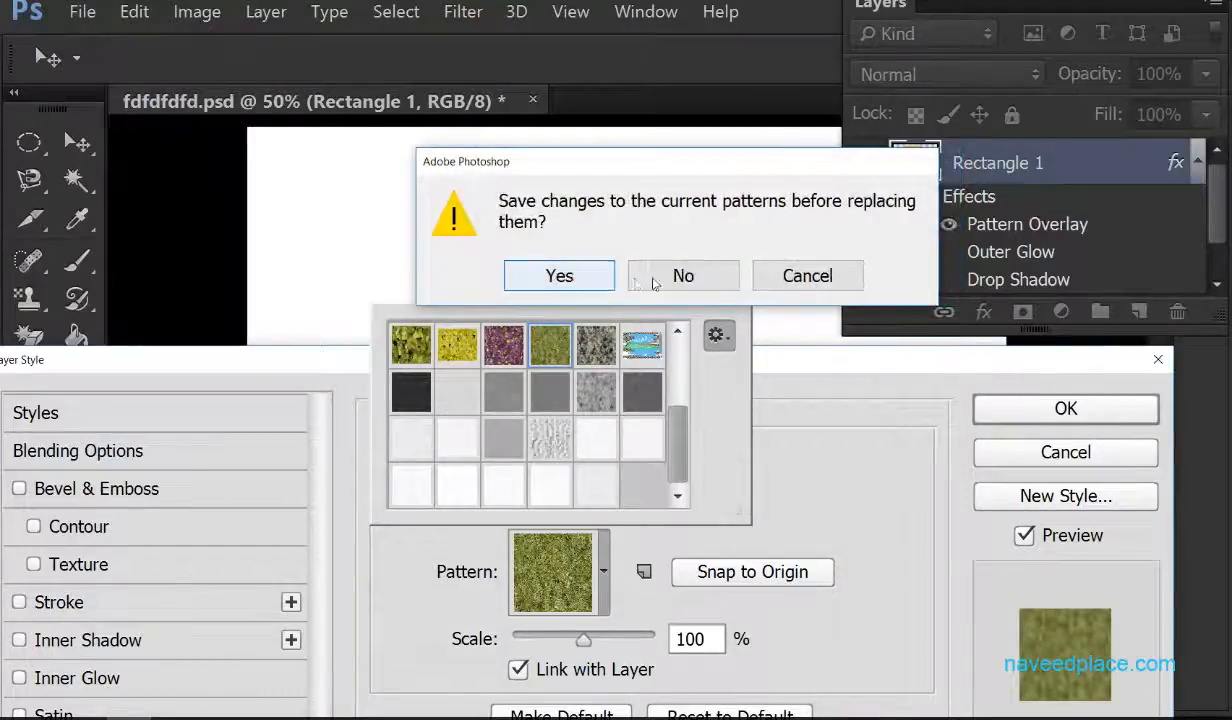
click(684, 277)
Try several Artist Surfaces textures on the rectangle and apply a pale, nearly white one.
click(592, 348)
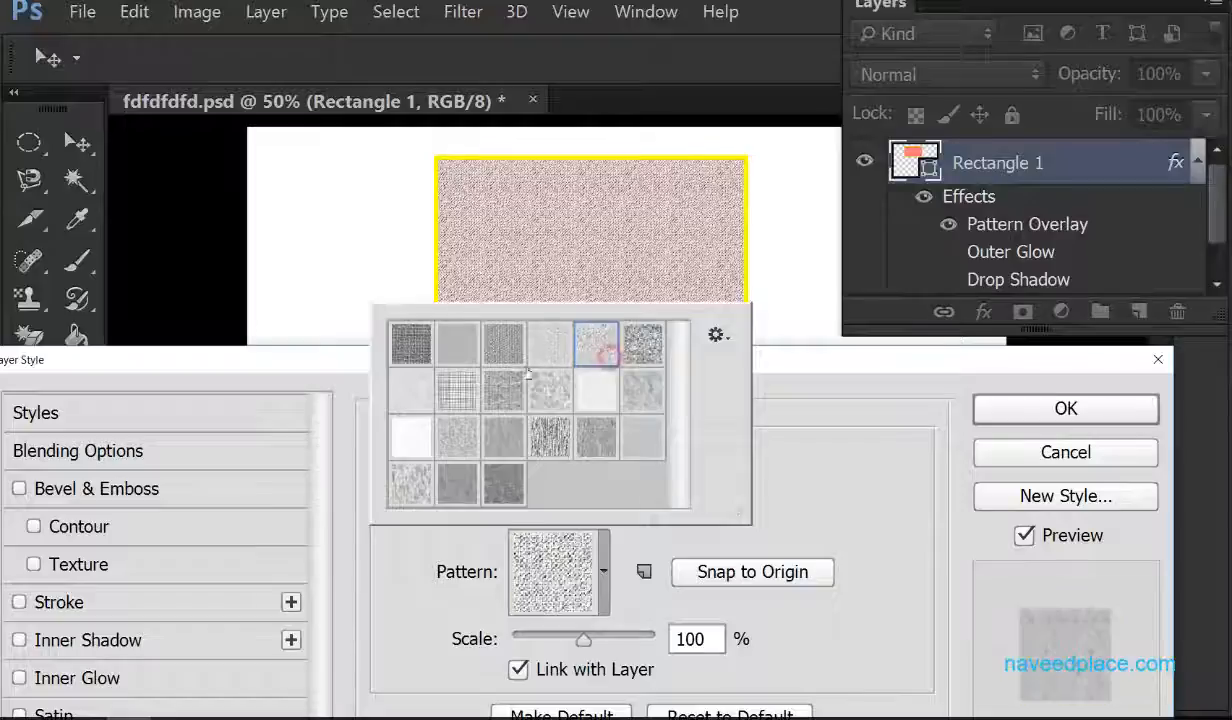
click(459, 389)
click(411, 343)
click(503, 343)
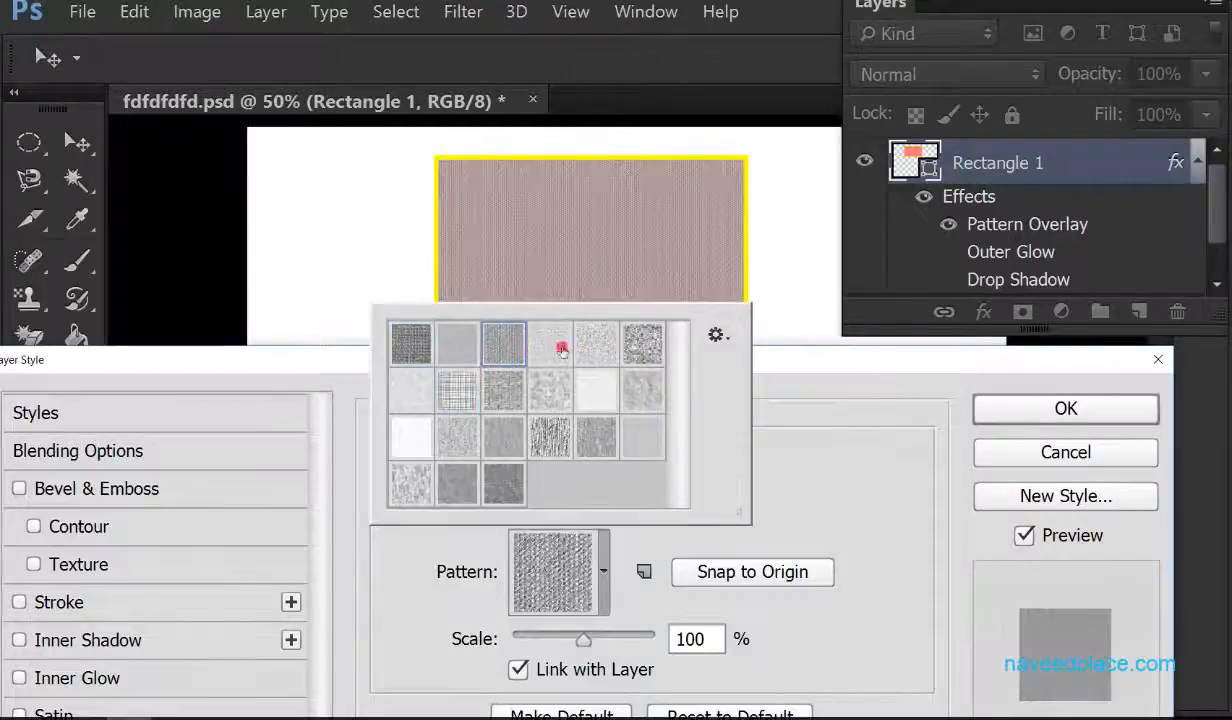
click(549, 434)
double_click(509, 440)
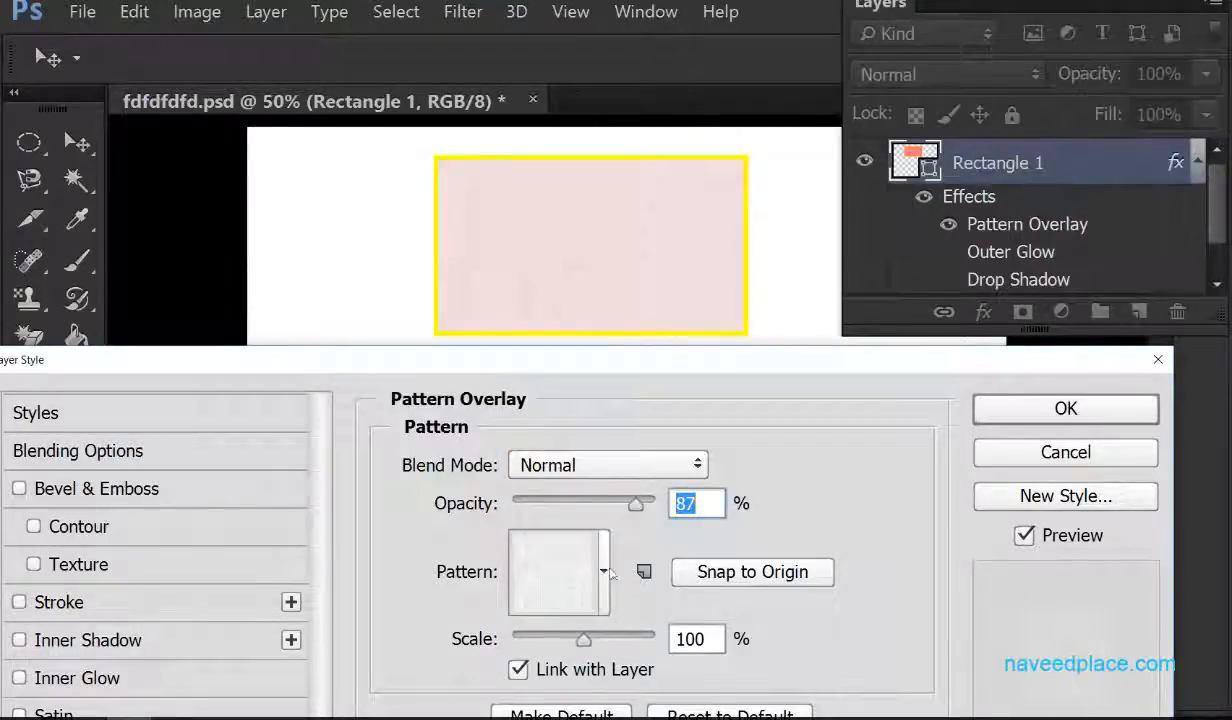
Replace the current pattern set with Grayscale Paper and close the pattern picker without choosing a new pattern.
click(603, 572)
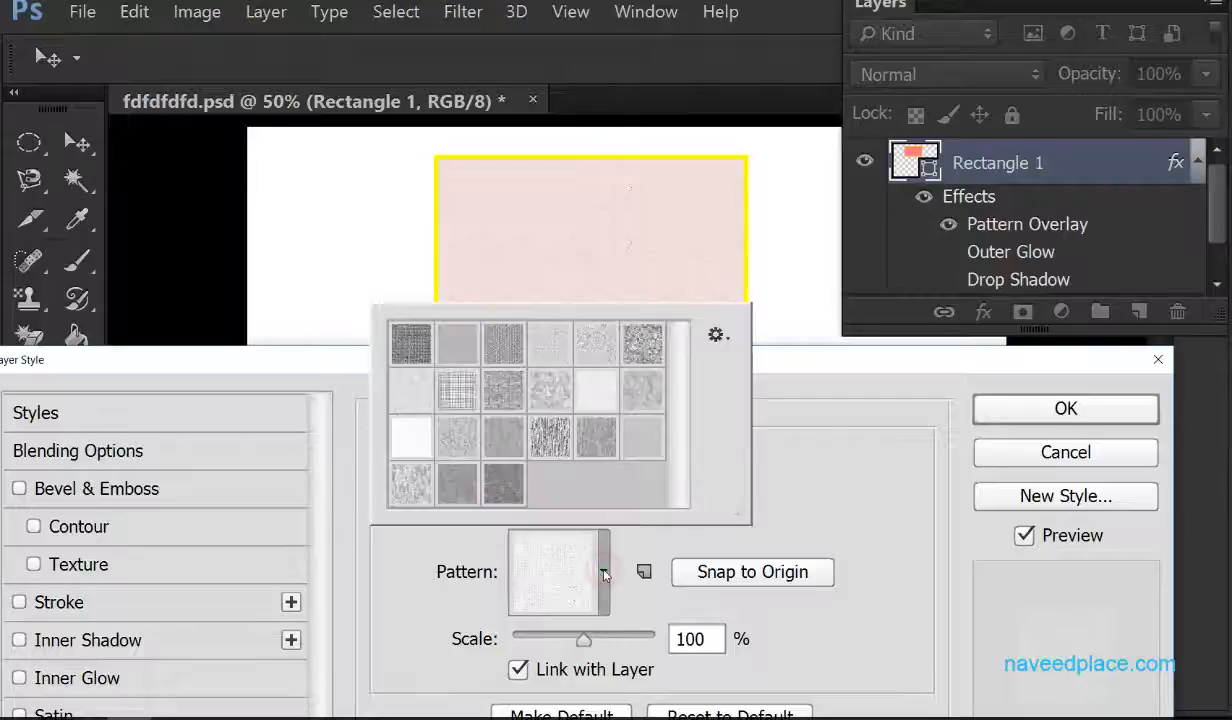
click(716, 335)
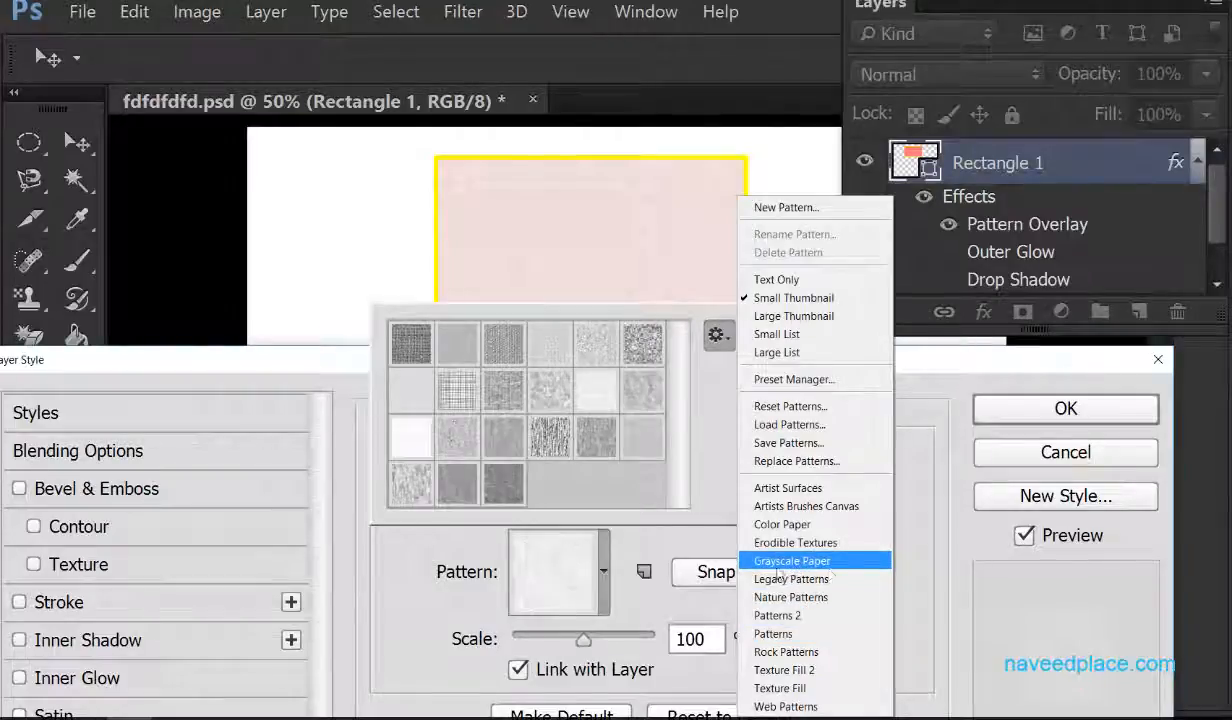
click(828, 567)
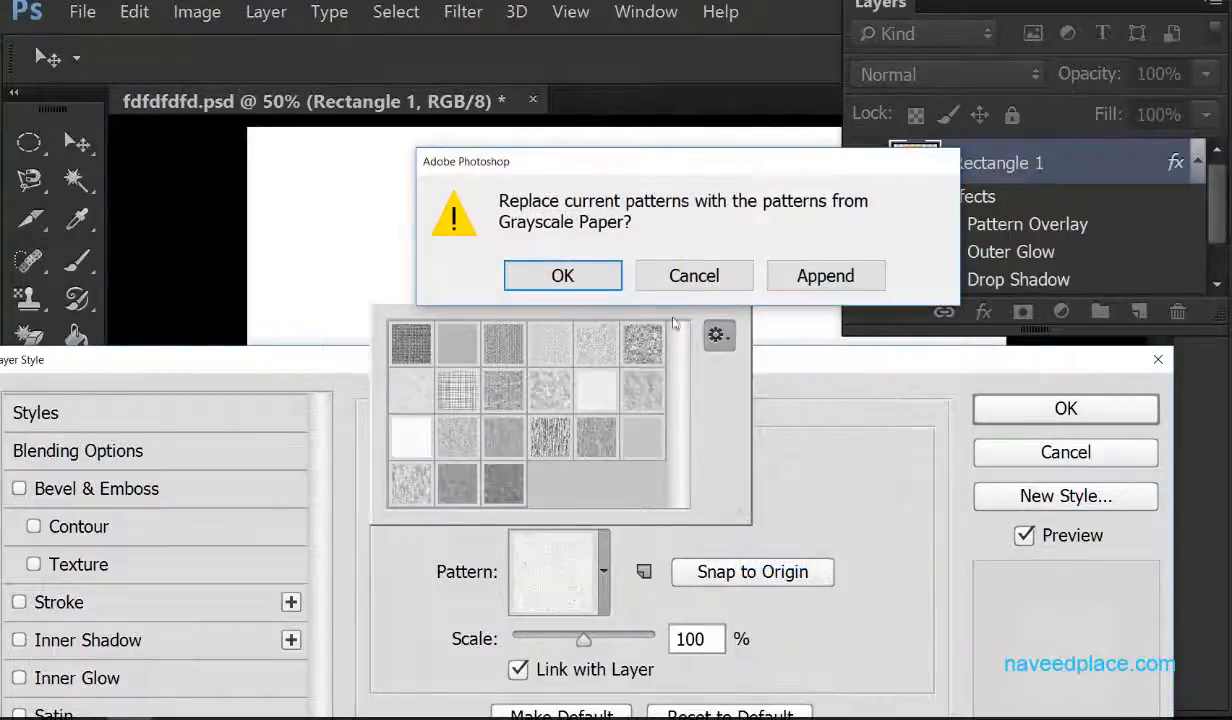
click(545, 285)
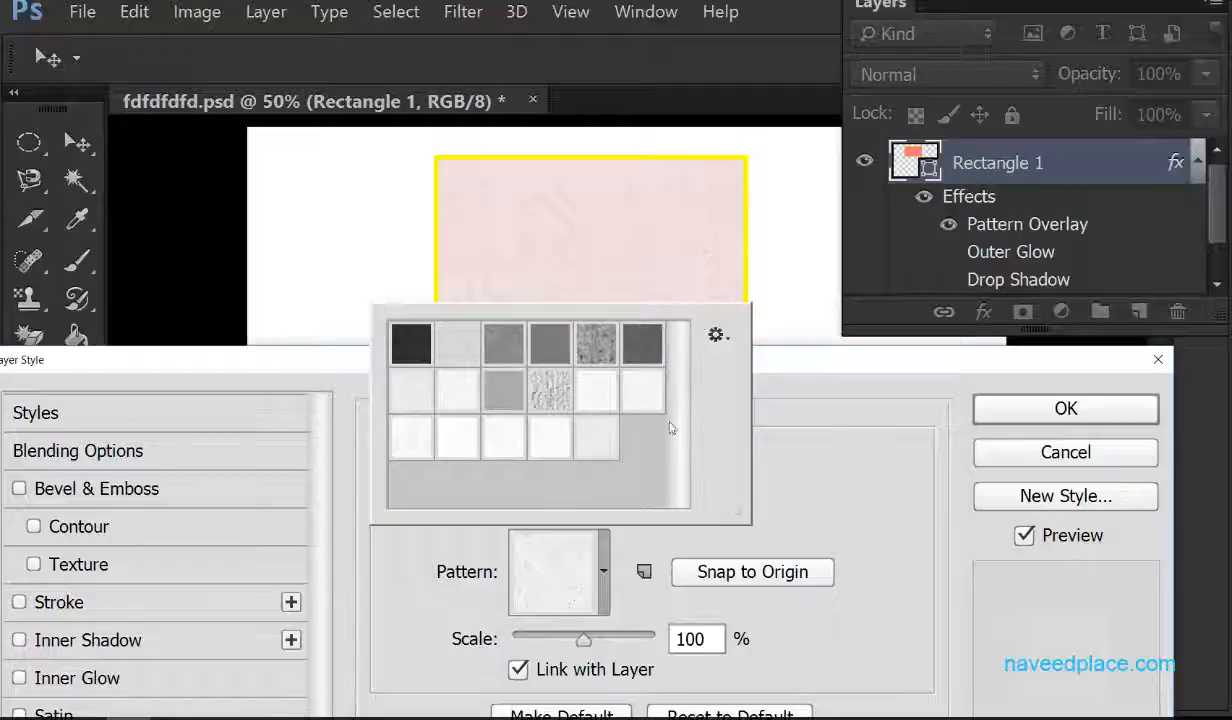
click(837, 483)
Scale the rectangle's pattern overlay to 406% and make its current settings the default.
drag(641, 357, 637, 335)
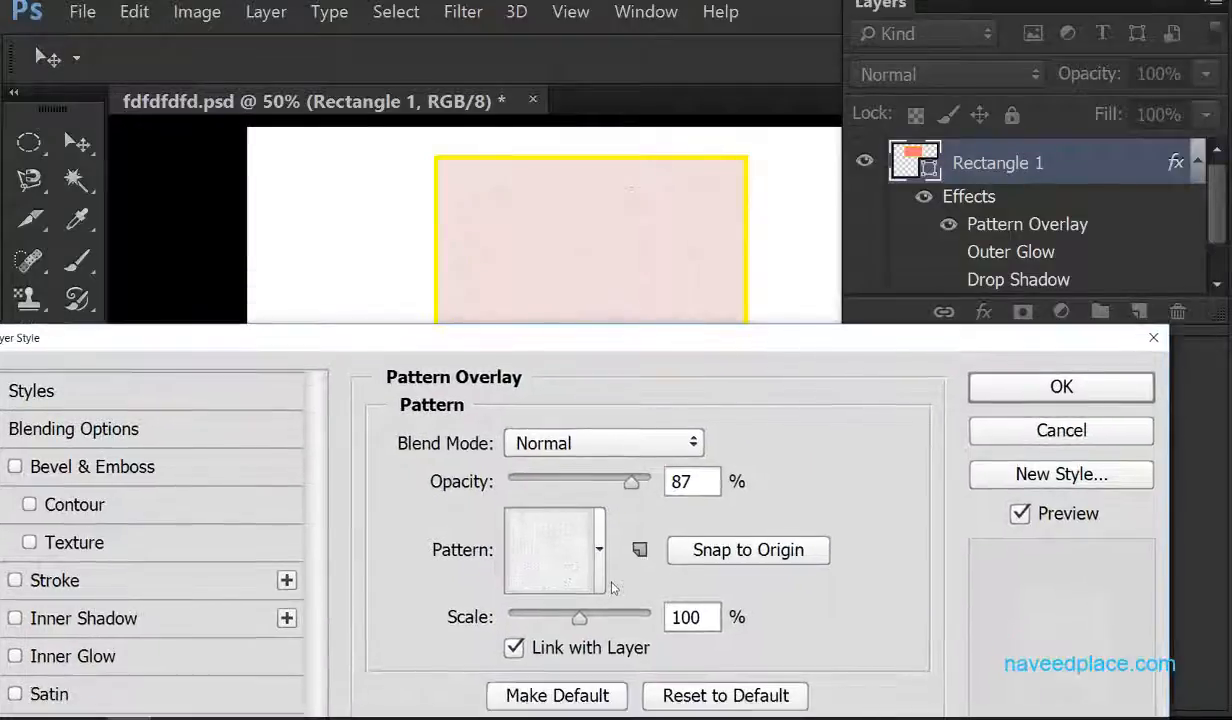
drag(579, 620, 604, 617)
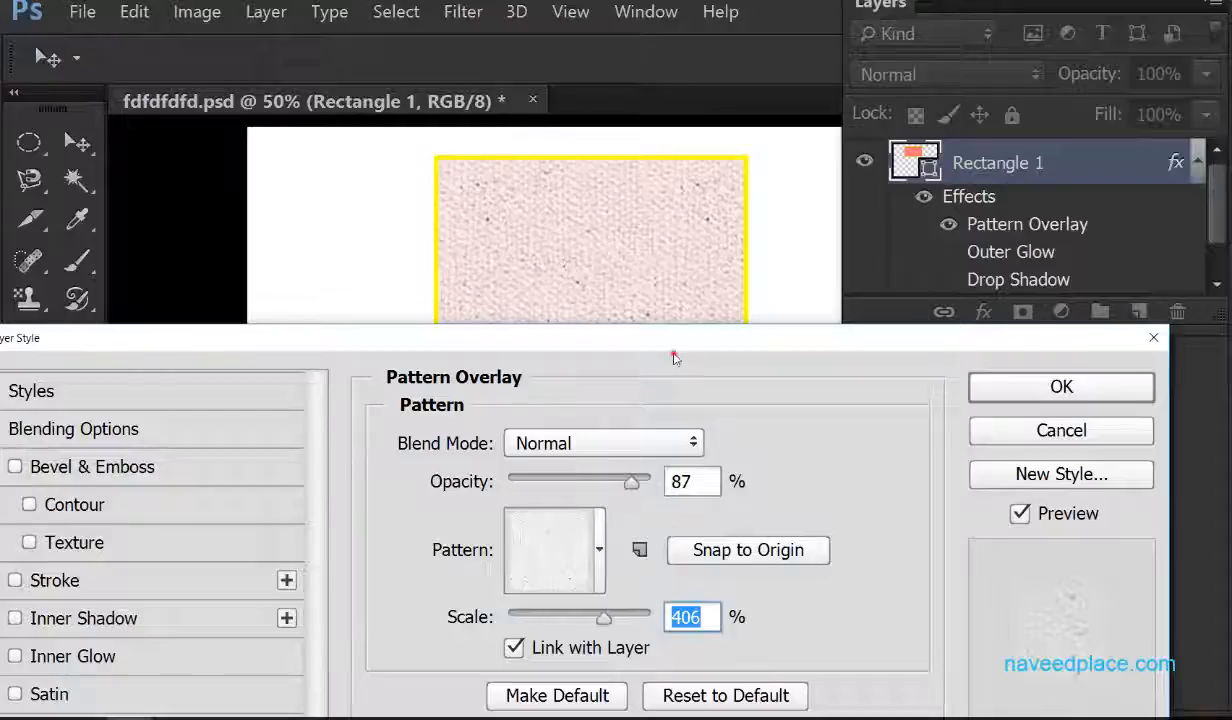
drag(649, 335, 649, 148)
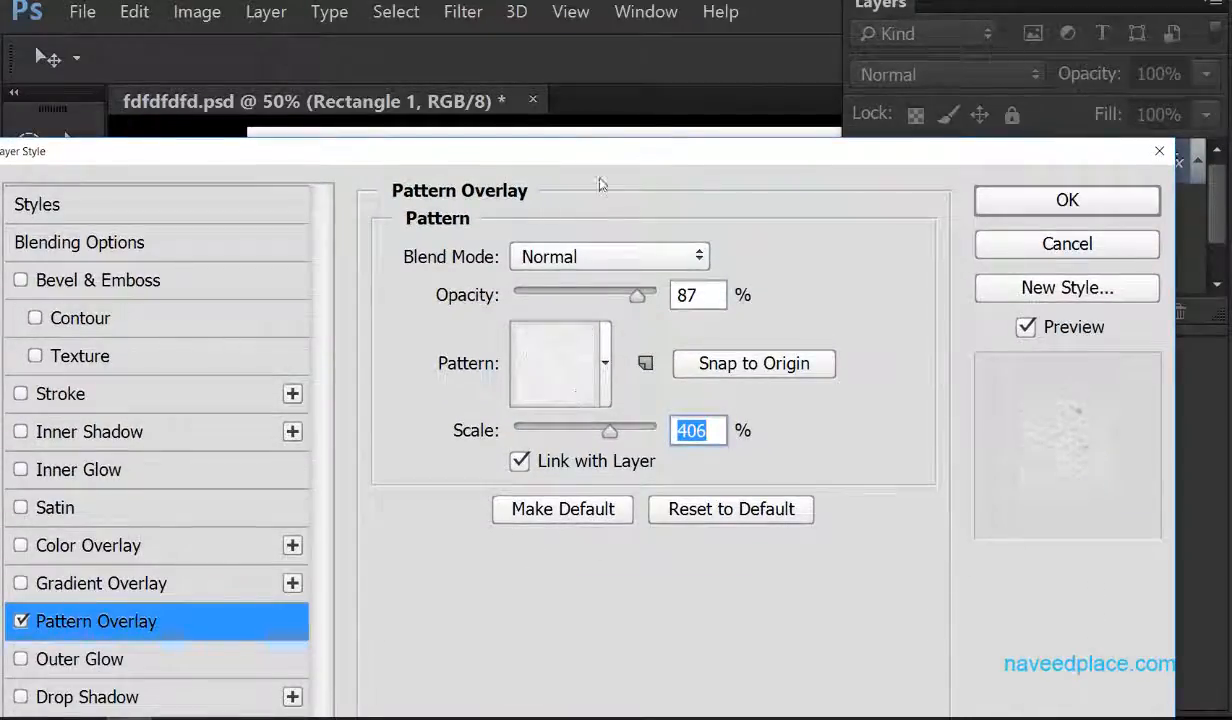
drag(600, 151, 624, 75)
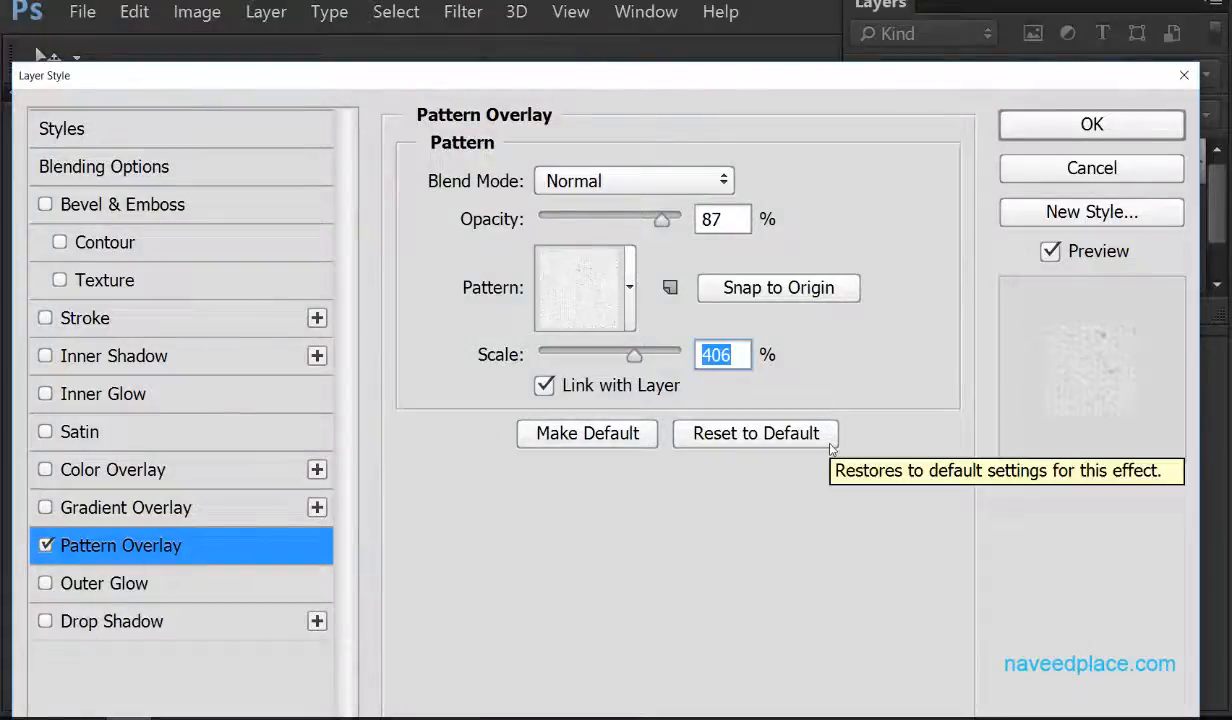
click(589, 441)
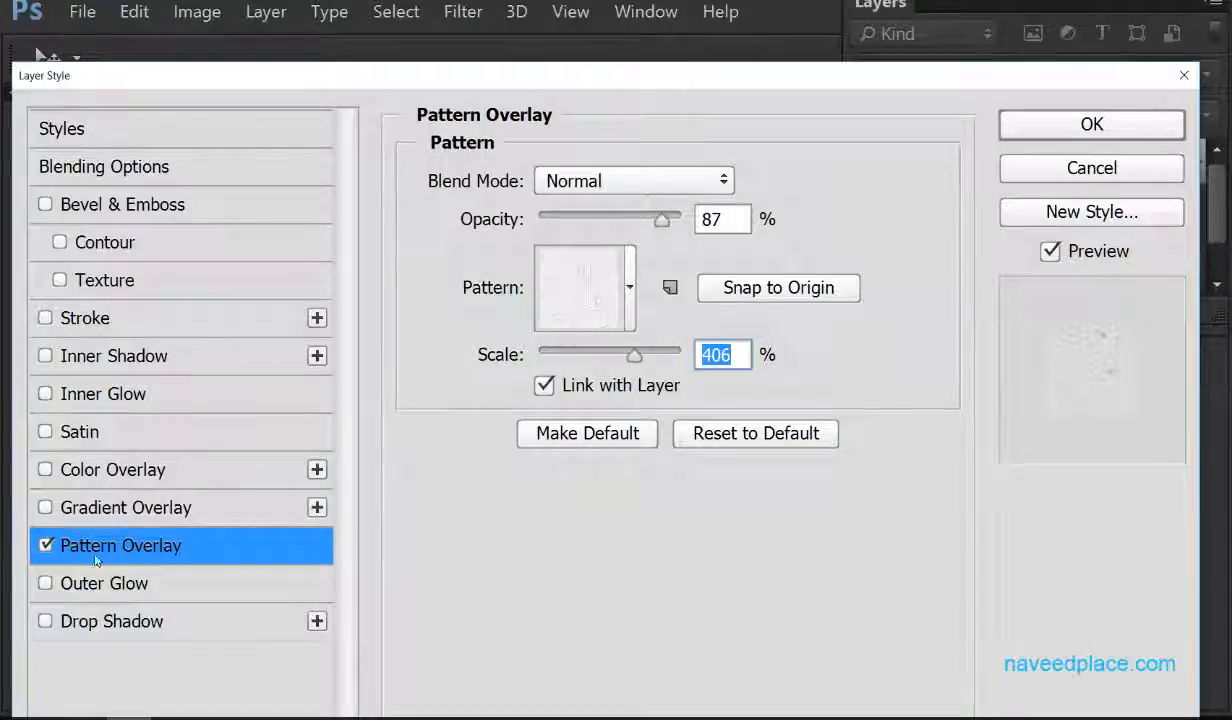
Turn off the rectangle's pattern overlay and enable its gradient overlay.
click(45, 545)
click(45, 507)
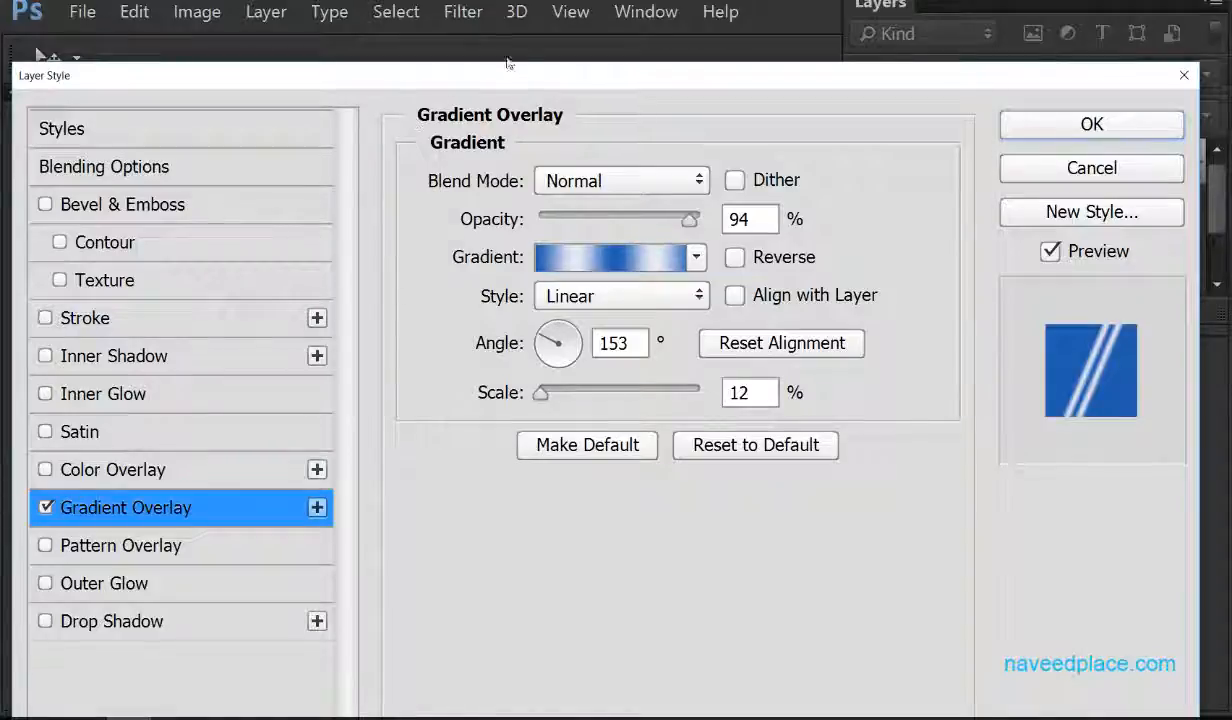
click(598, 2)
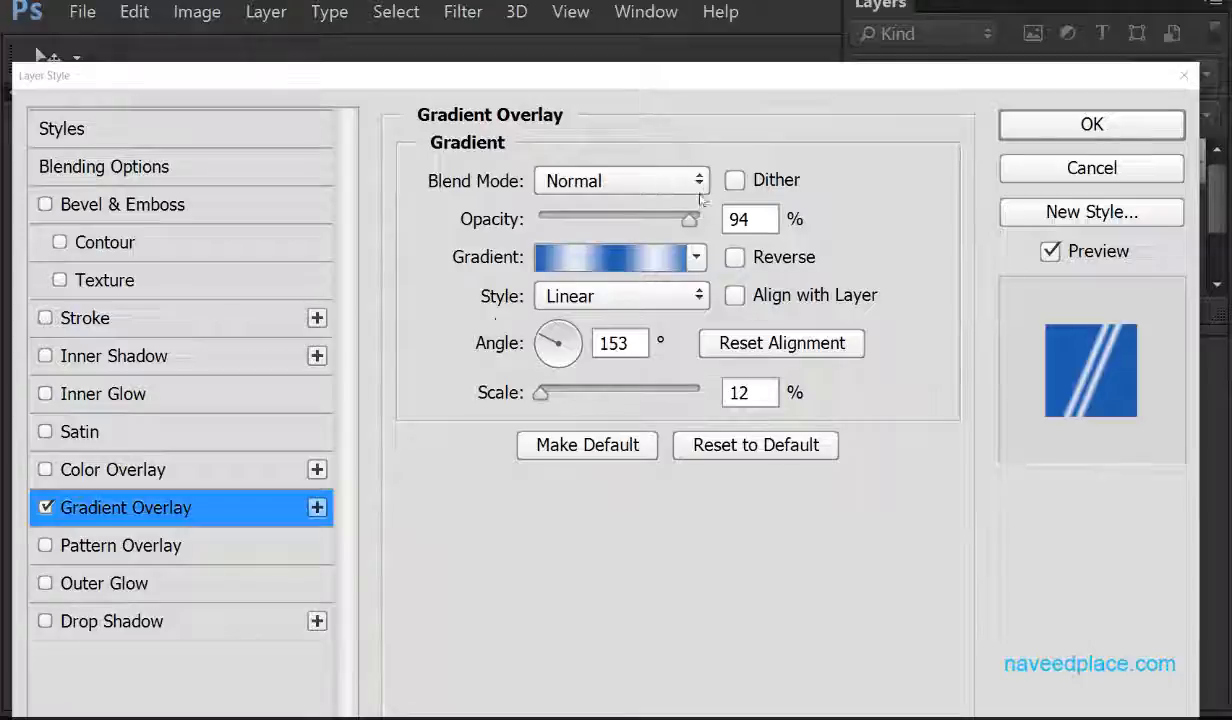
Set the gradient overlay's opacity to 87% and move the Layer Style dialog just below the rectangle.
drag(677, 224, 617, 222)
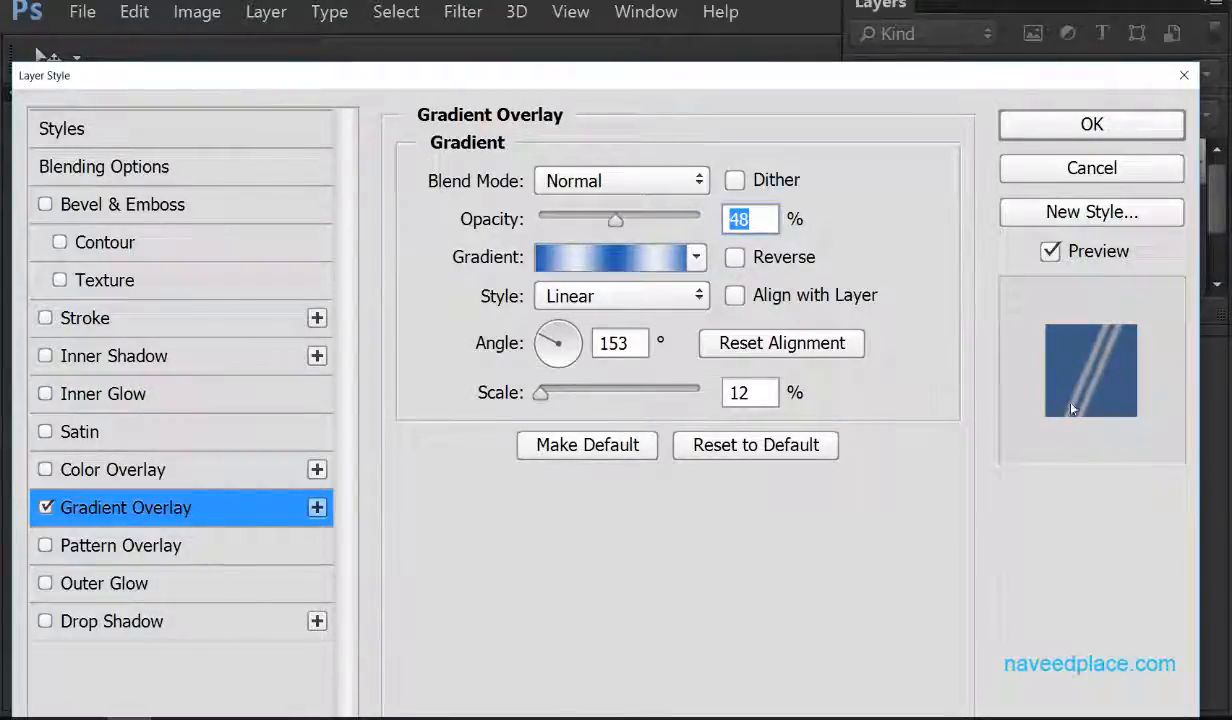
drag(617, 222, 680, 222)
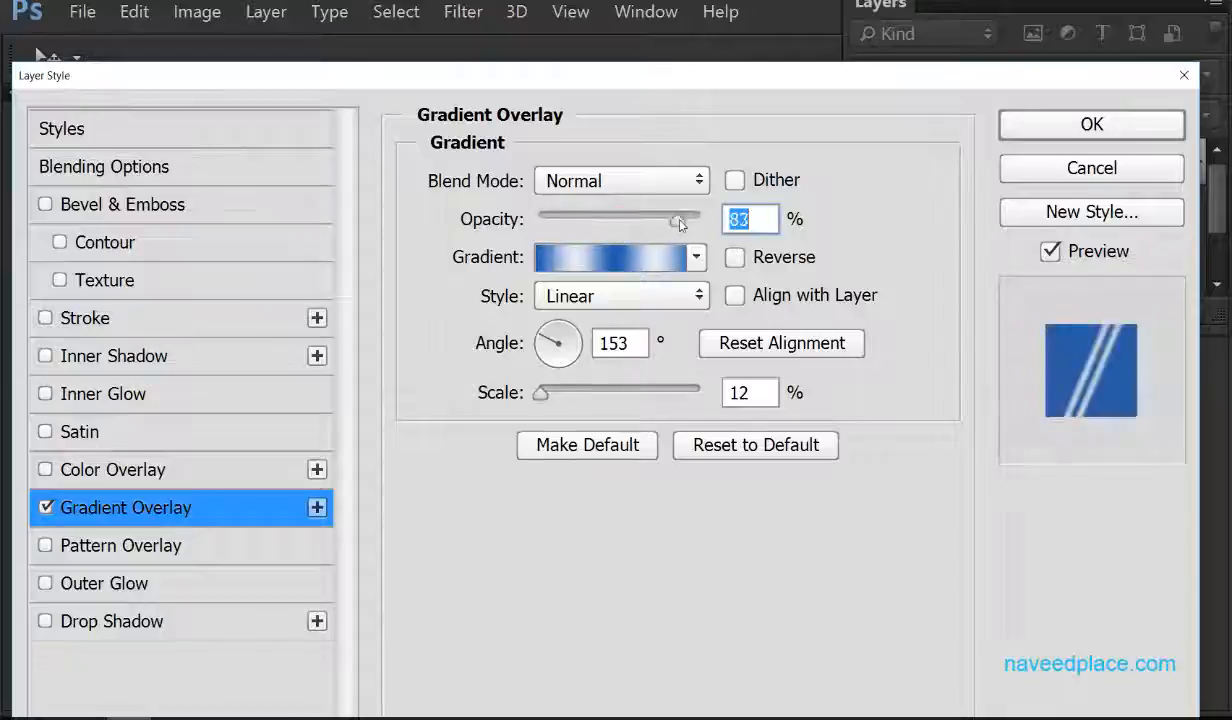
drag(720, 85, 682, 357)
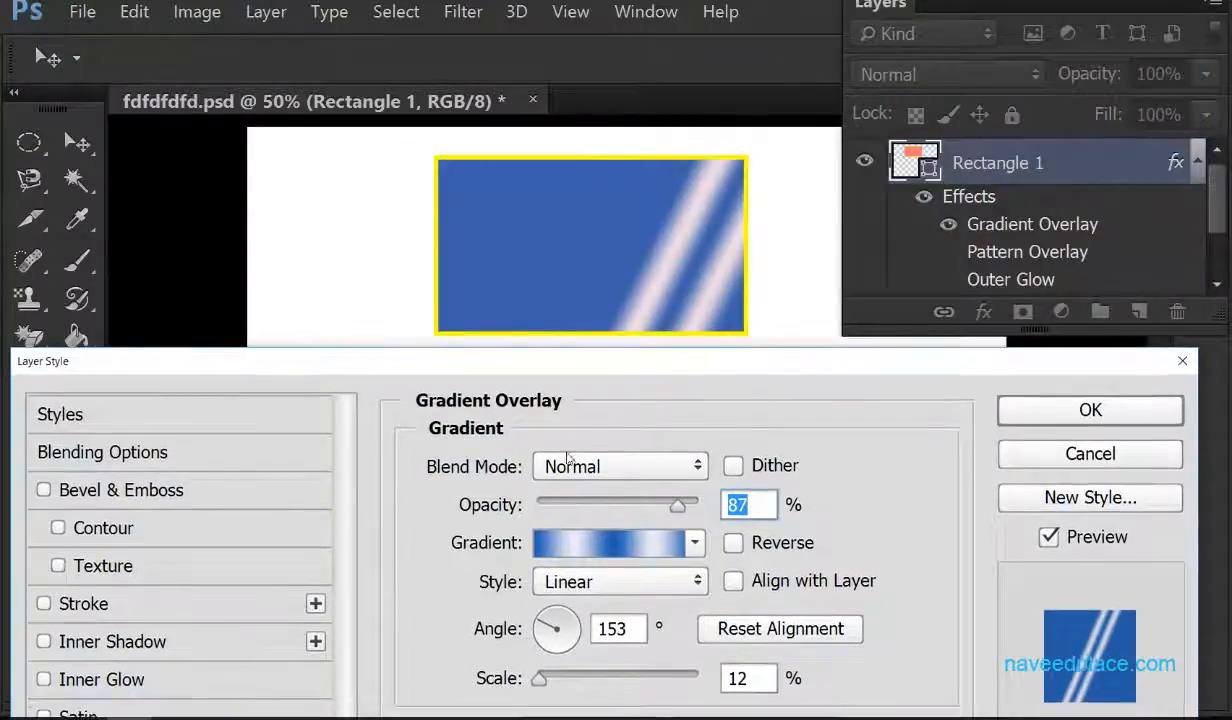
Try the orange and gray striped gradients on the rectangle and return to the blue one.
click(695, 543)
click(505, 340)
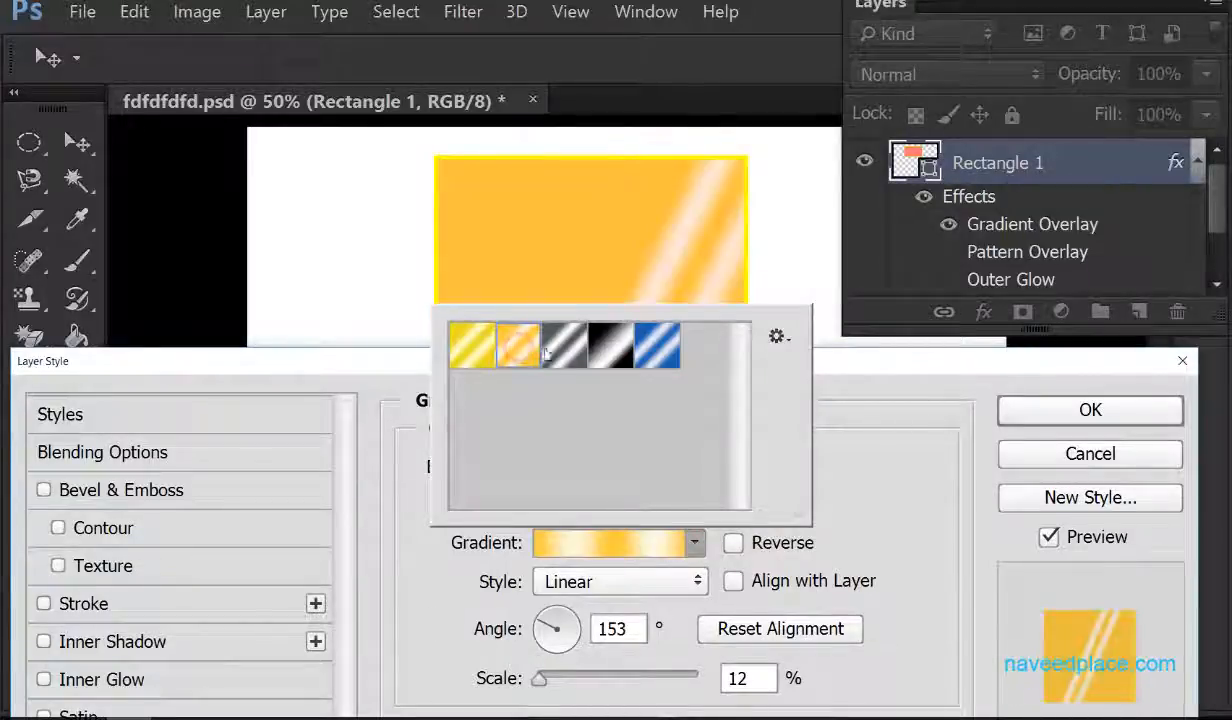
click(549, 340)
click(637, 357)
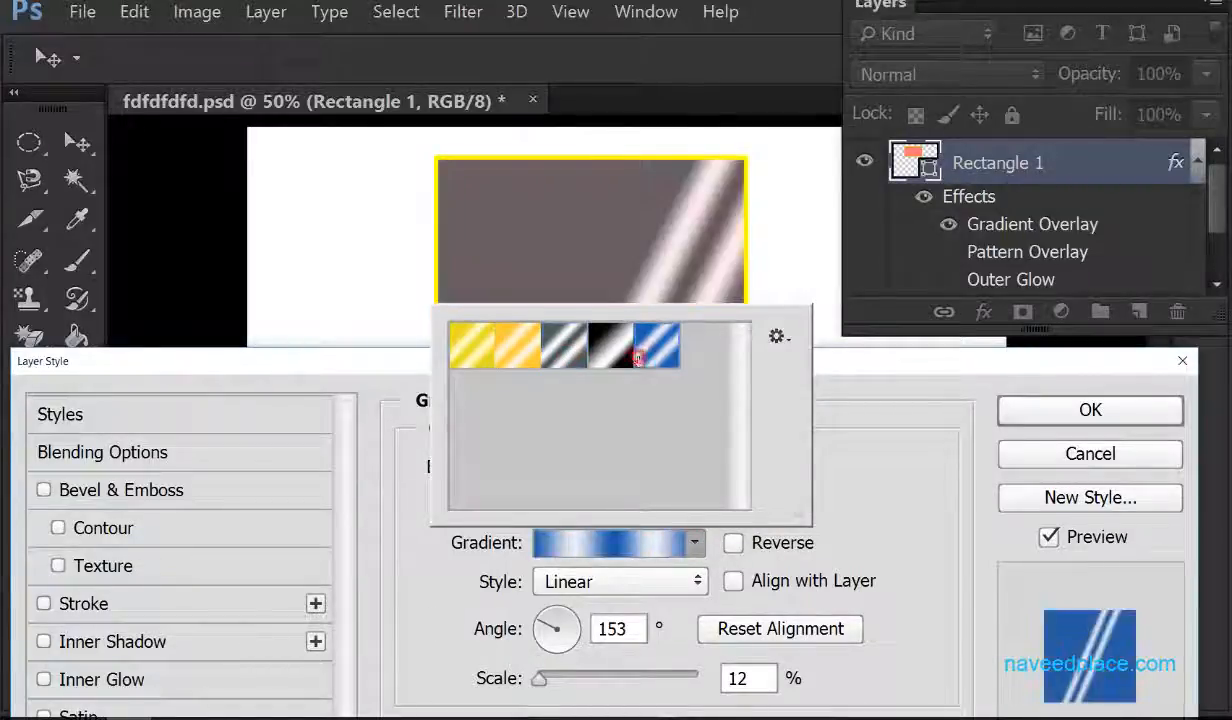
Replace the current gradients with the Pastels set and apply the green, purple and blue gradient to the rectangle.
click(780, 338)
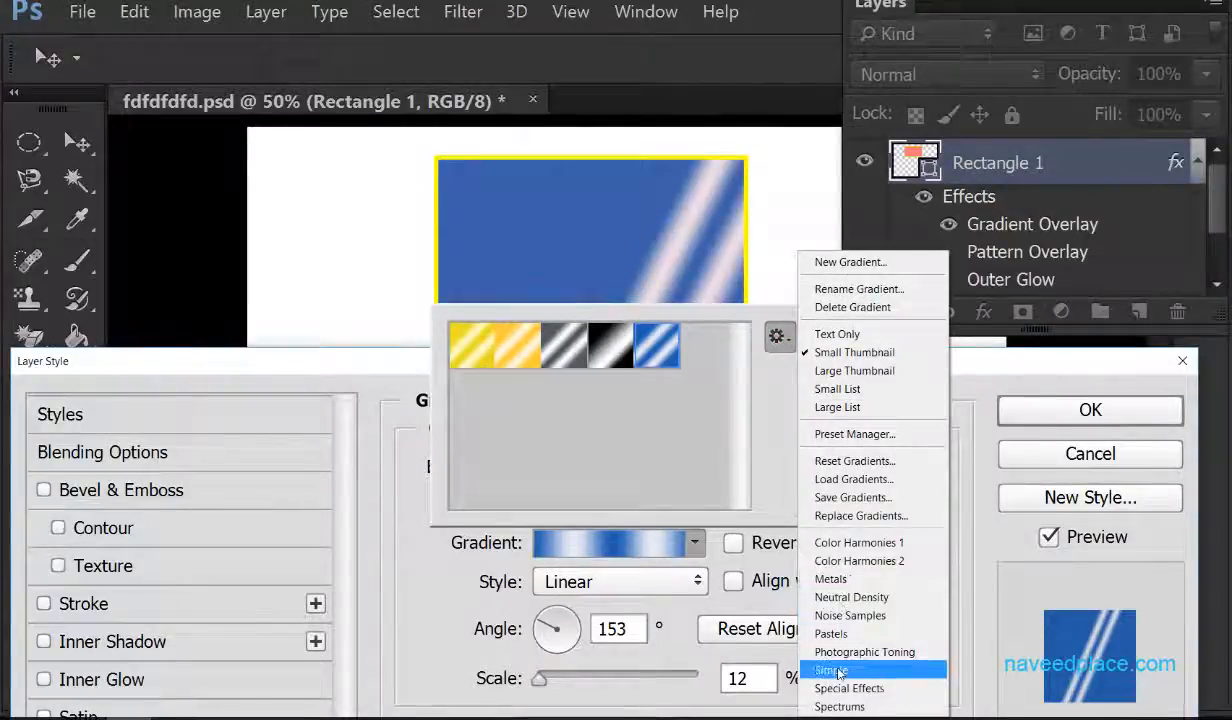
click(835, 634)
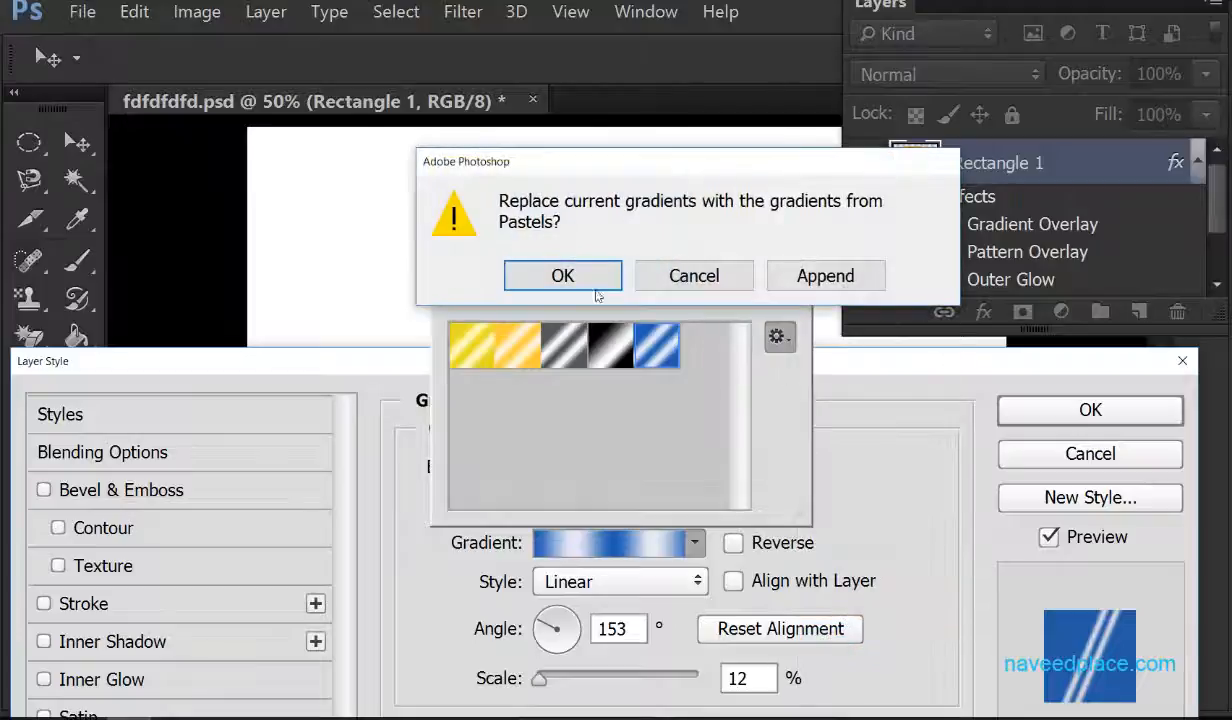
click(591, 277)
click(510, 344)
click(665, 355)
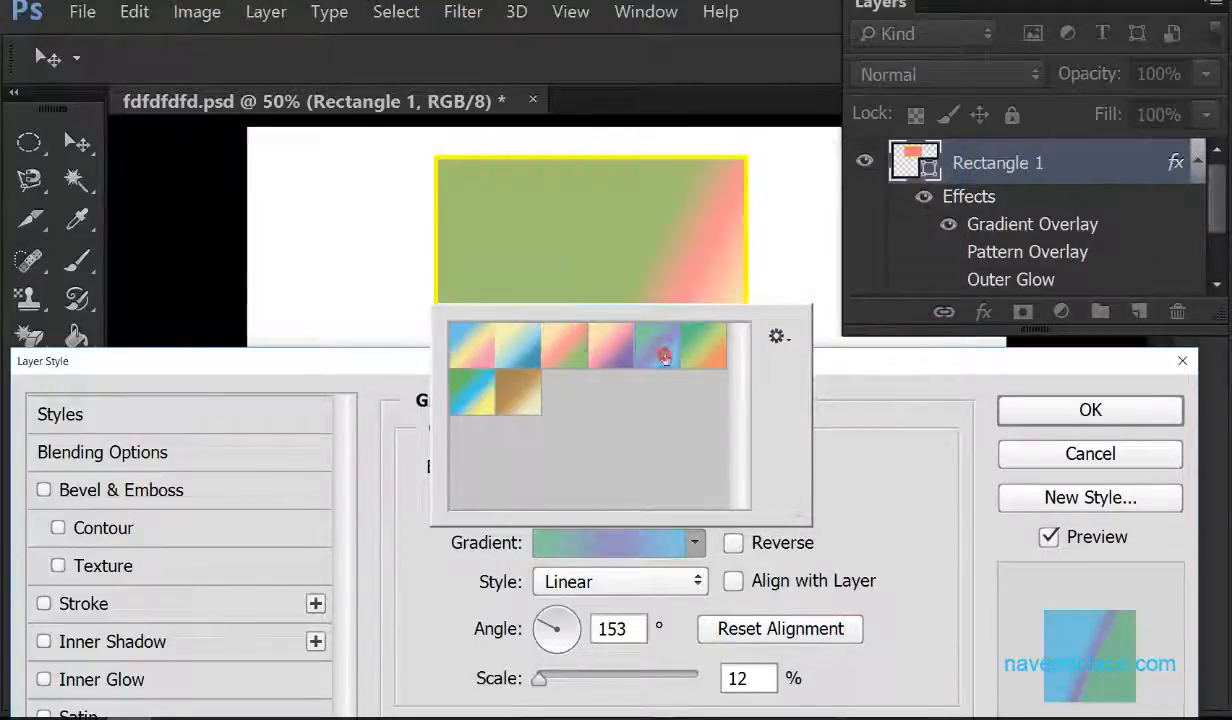
click(376, 456)
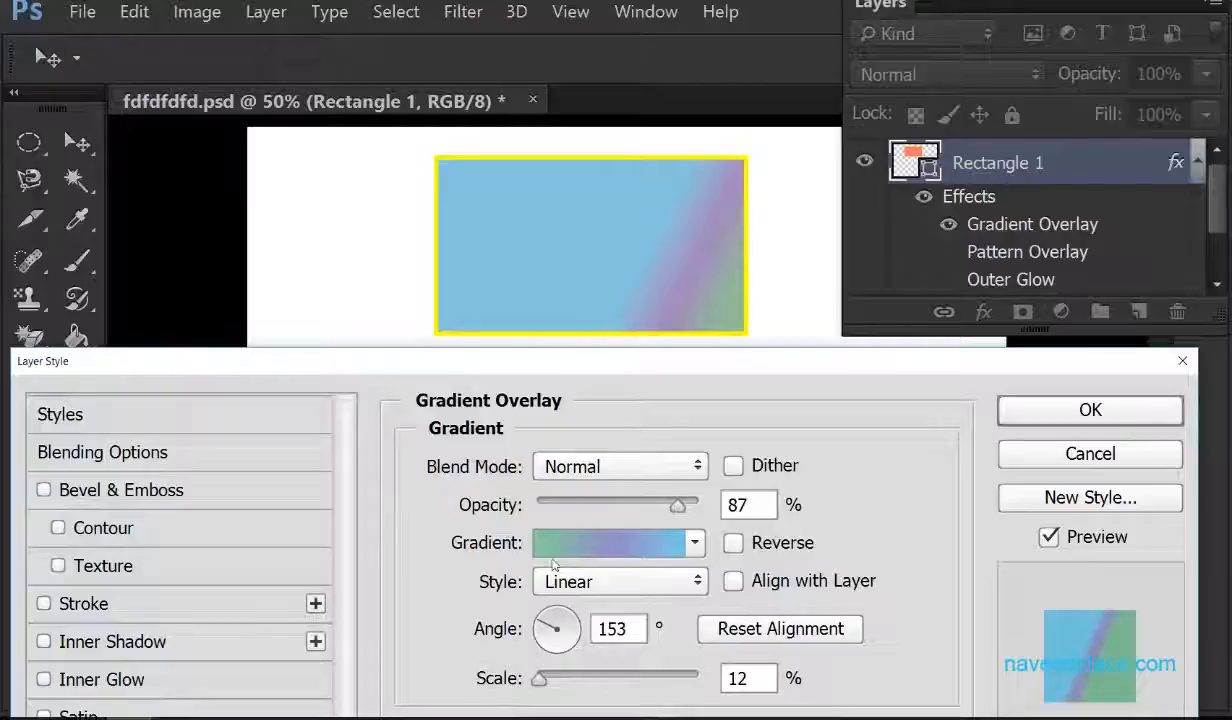
Try the Radial and Angle styles for the gradient overlay and settle on Reflected.
click(607, 591)
click(597, 628)
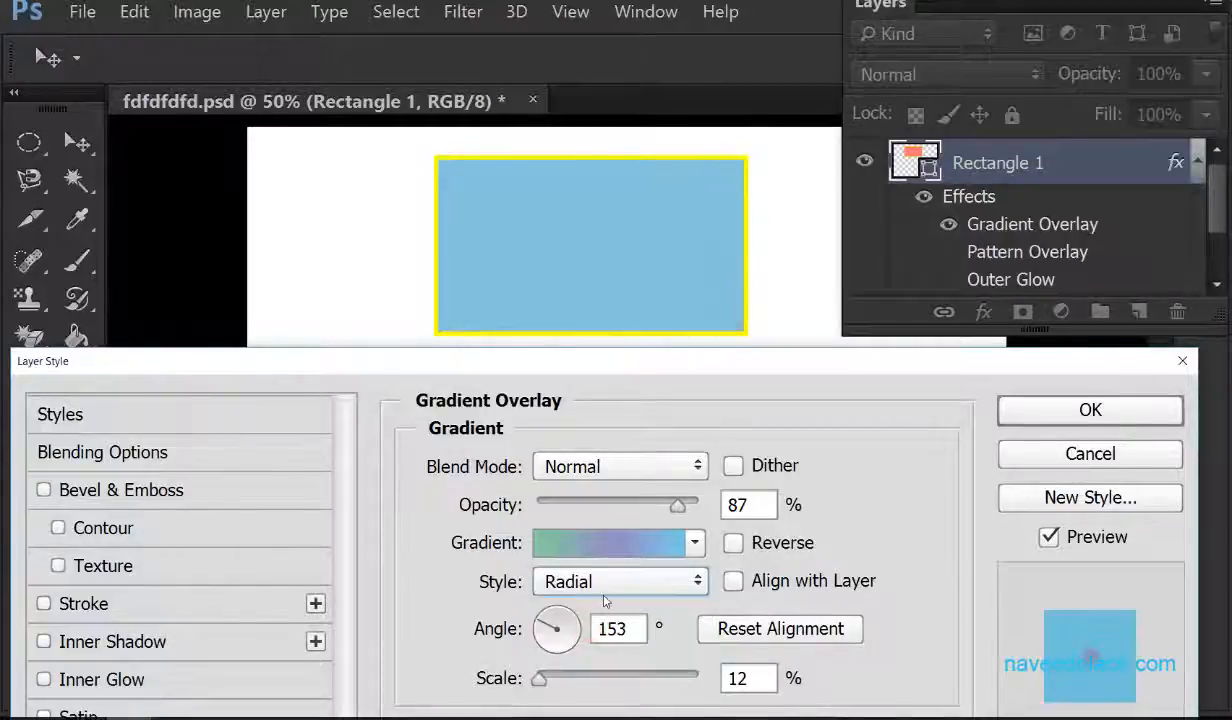
click(605, 588)
click(588, 653)
click(619, 583)
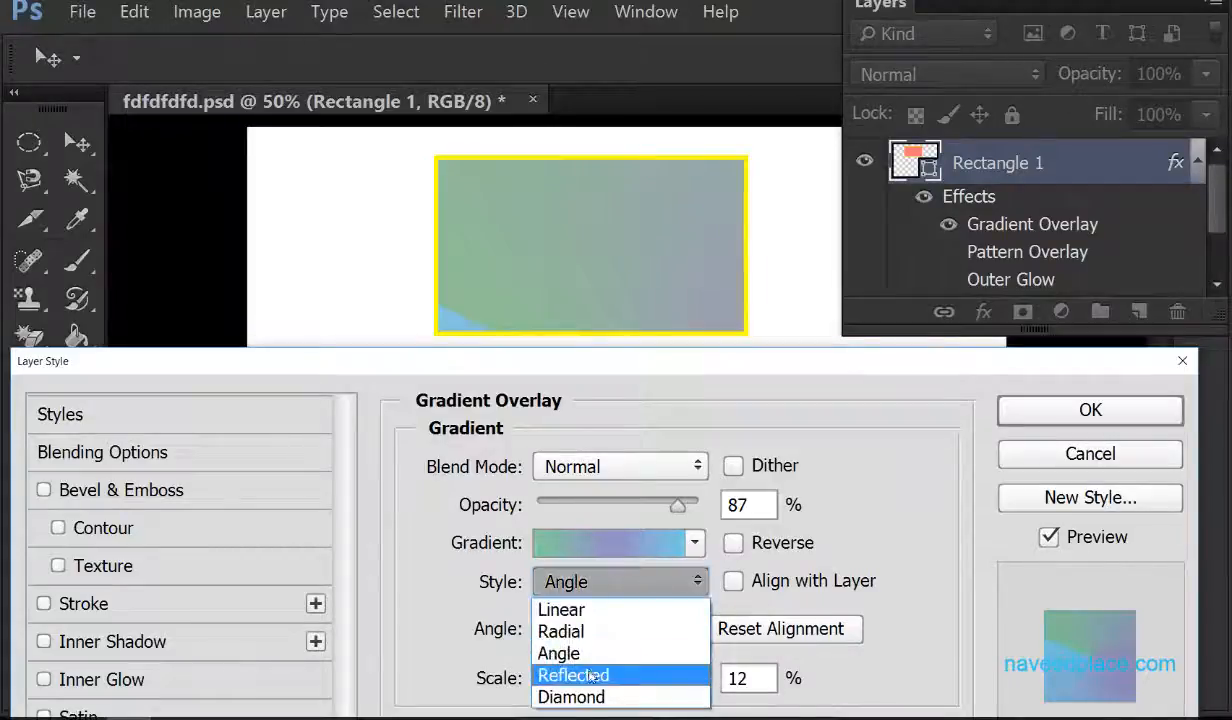
click(592, 675)
Set the reflected gradient's angle to -90° and its scale to 79%.
drag(552, 624, 555, 632)
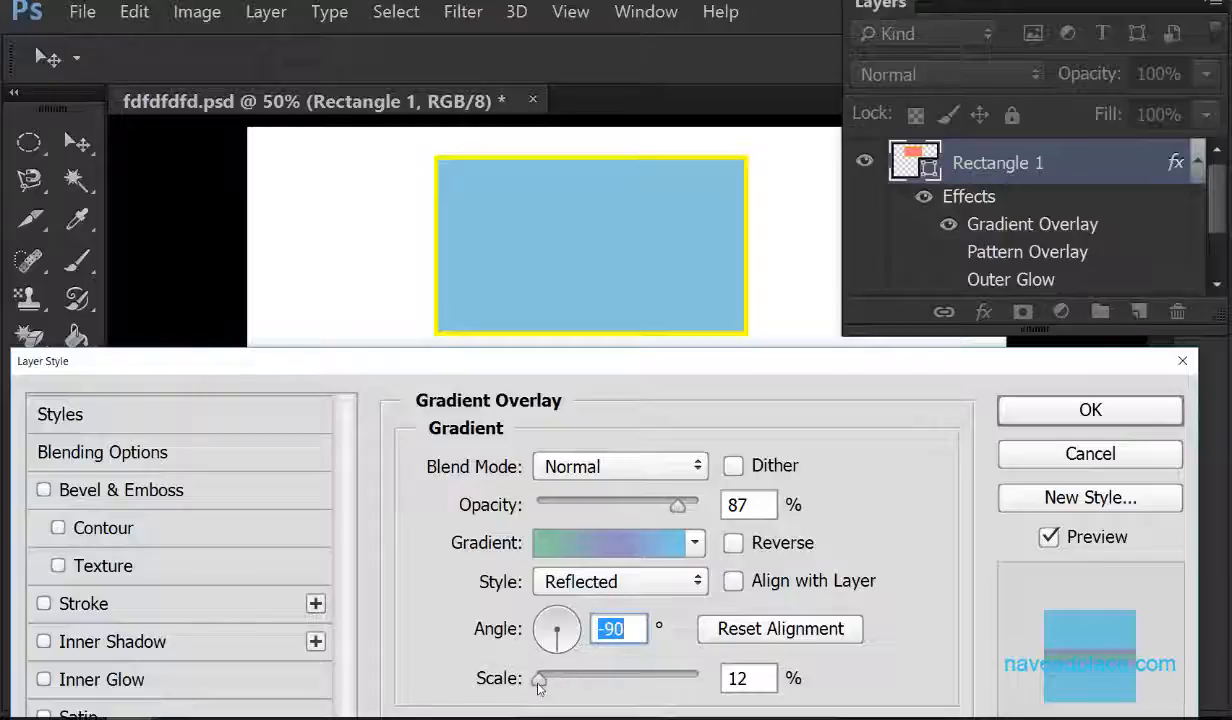
drag(538, 686, 622, 680)
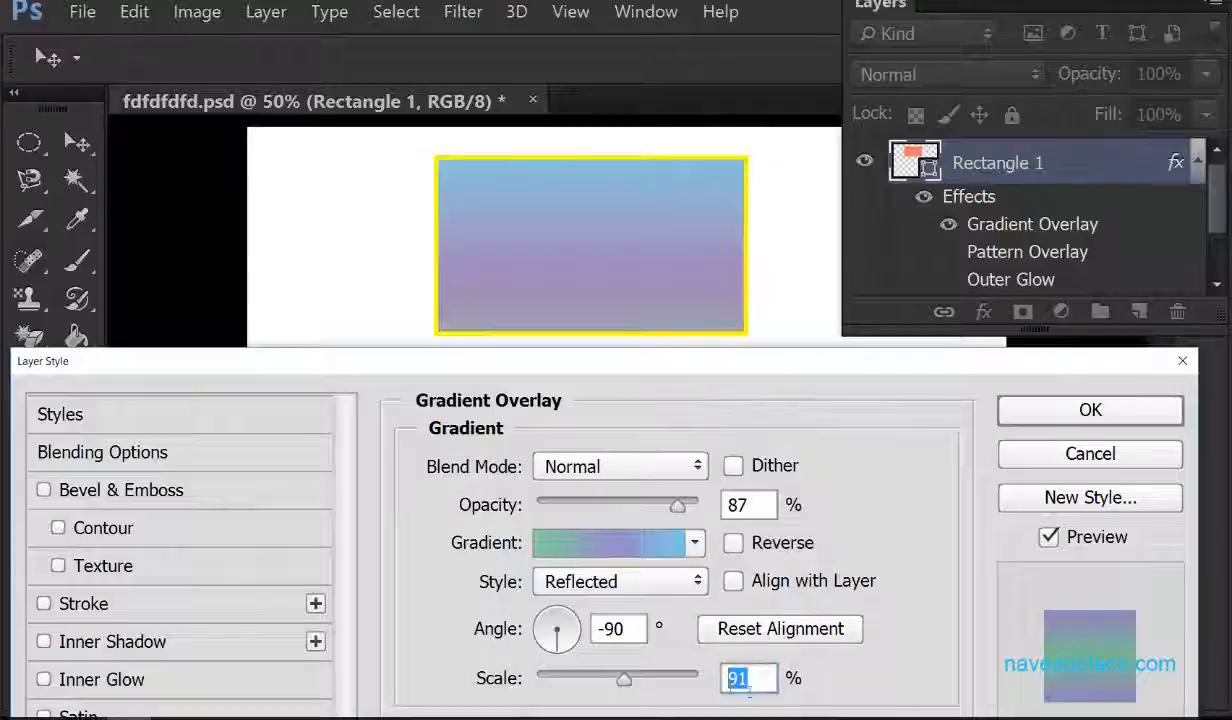
mouse_move(624, 681)
mouse_down()
mouse_move(572, 684)
mouse_move(600, 686)
mouse_move(597, 705)
mouse_move(609, 680)
mouse_up()
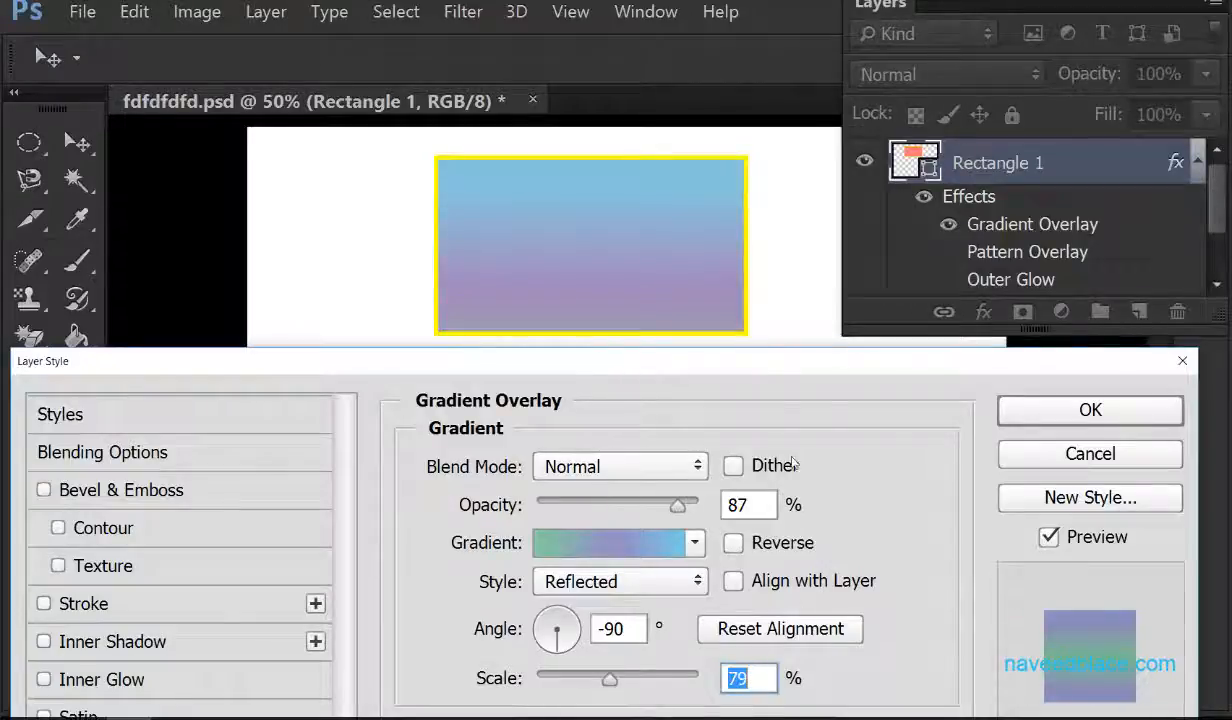
Move the Layer Style dialog up to show its full contents and reset the gradient overlay to its default settings.
drag(737, 357, 737, 242)
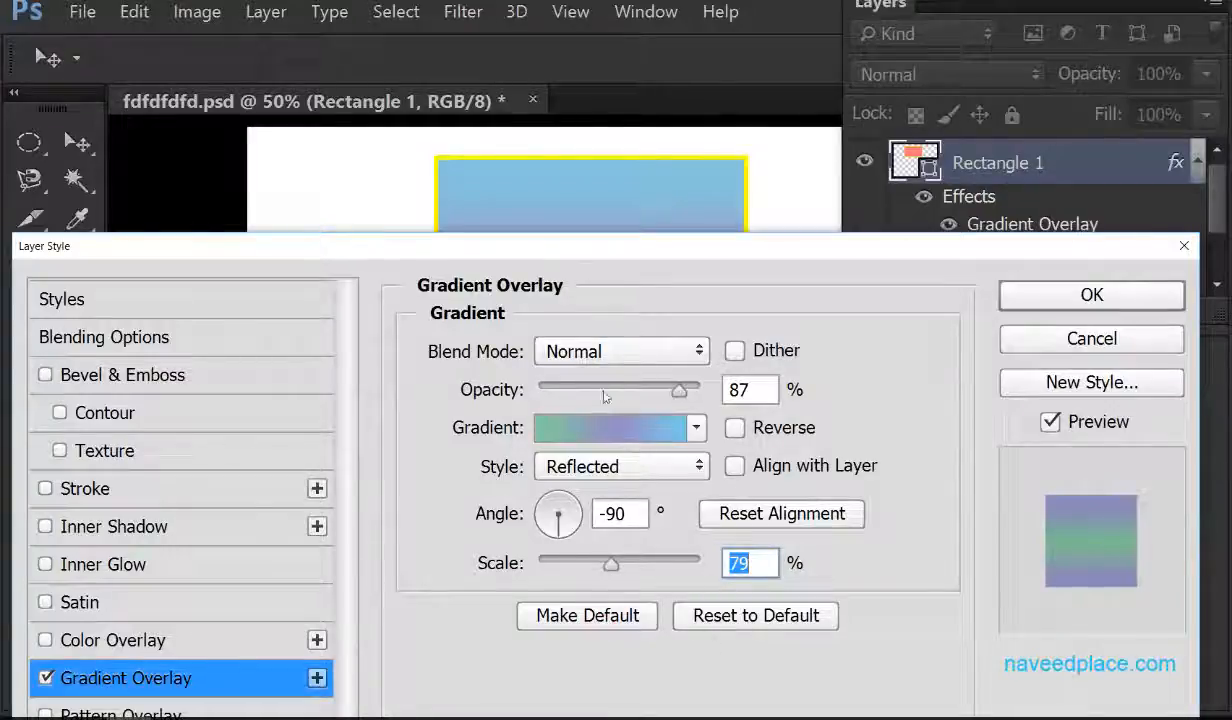
drag(612, 259, 610, 106)
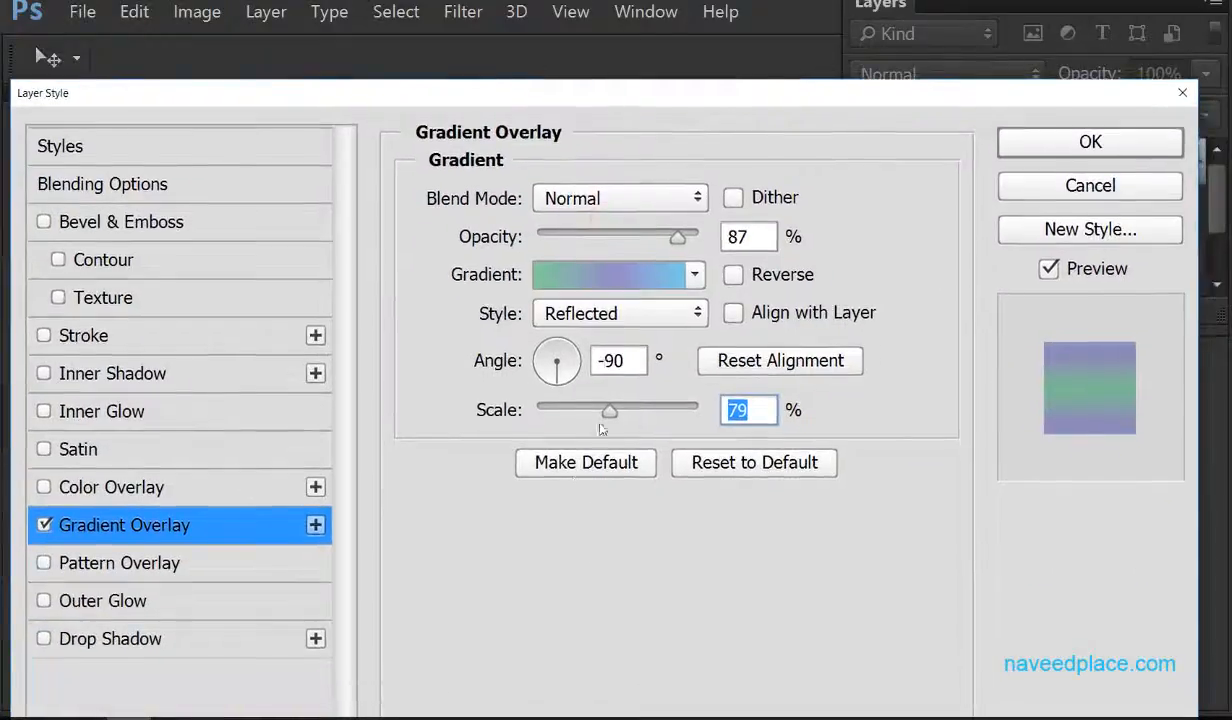
click(757, 474)
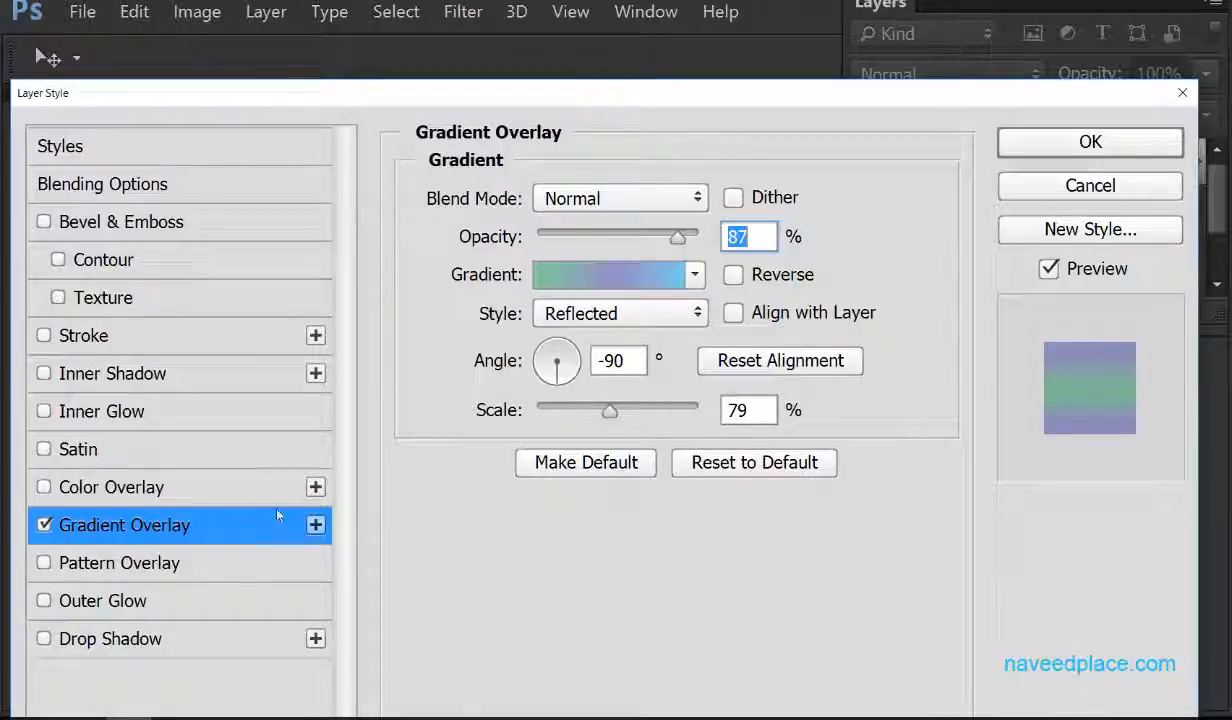
Turn off the gradient and pattern overlays and enable the rectangle's drop shadow.
click(90, 563)
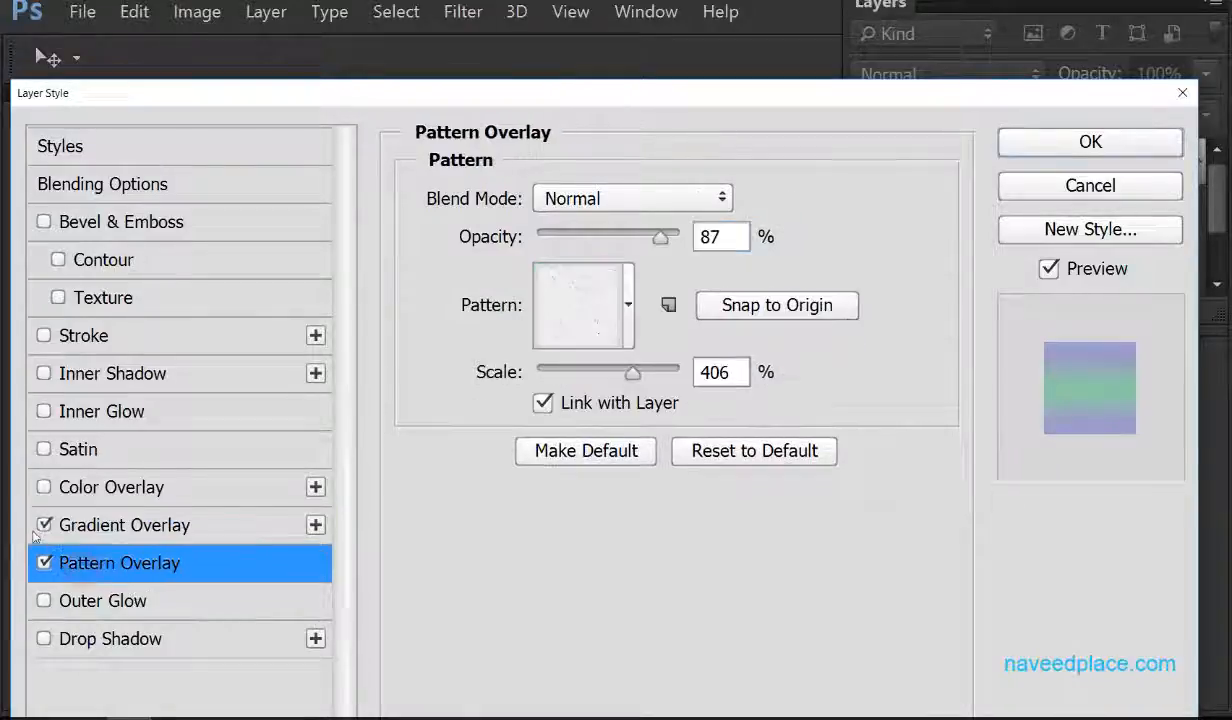
click(70, 525)
click(44, 525)
click(44, 563)
click(80, 638)
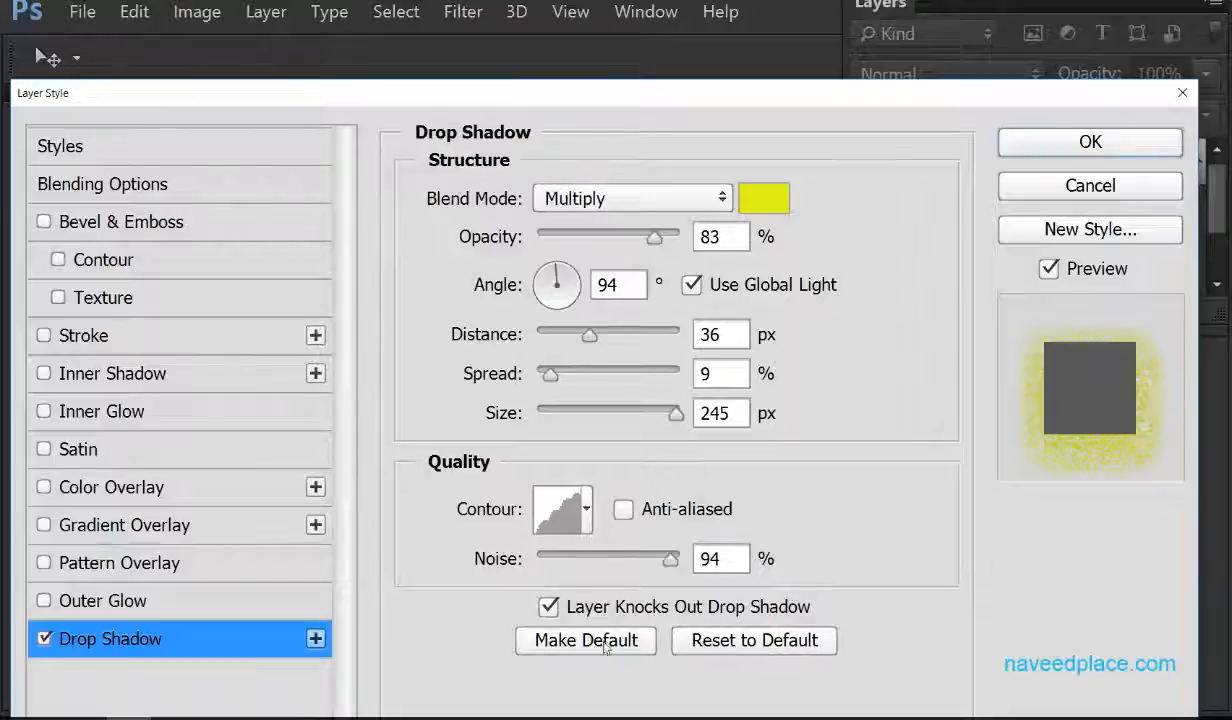
Reset the drop shadow to its default settings and make those settings the default.
click(742, 647)
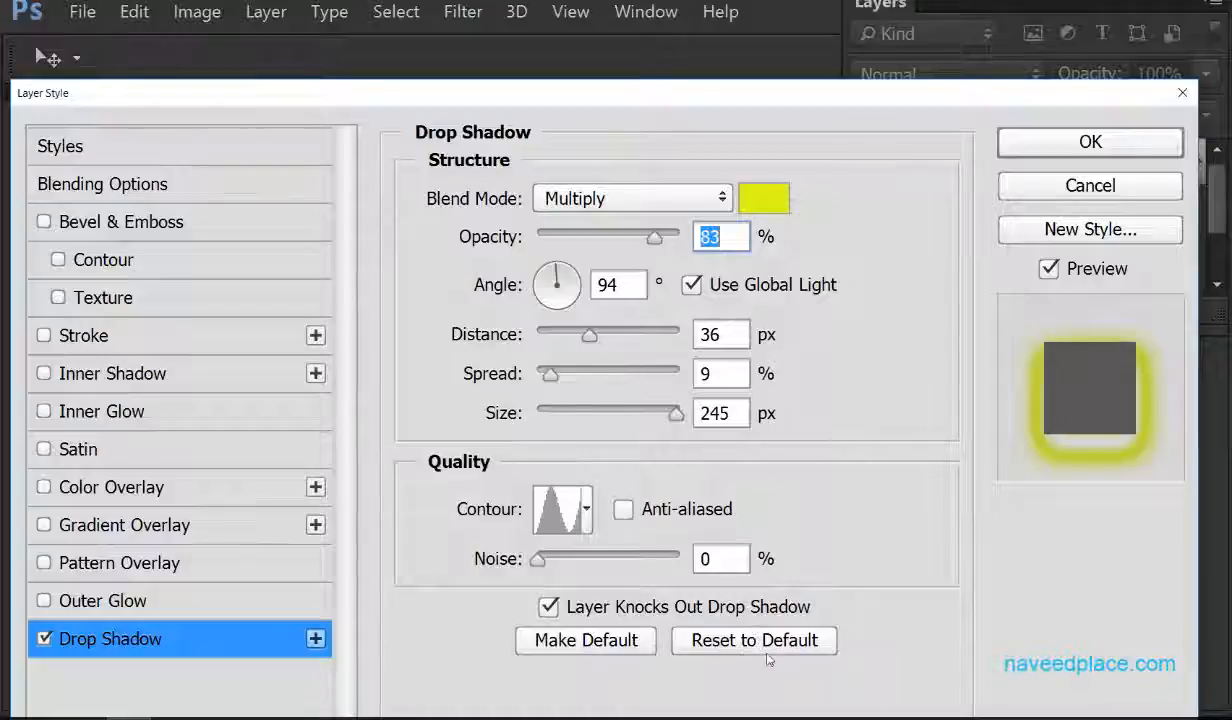
click(758, 645)
click(755, 645)
click(752, 648)
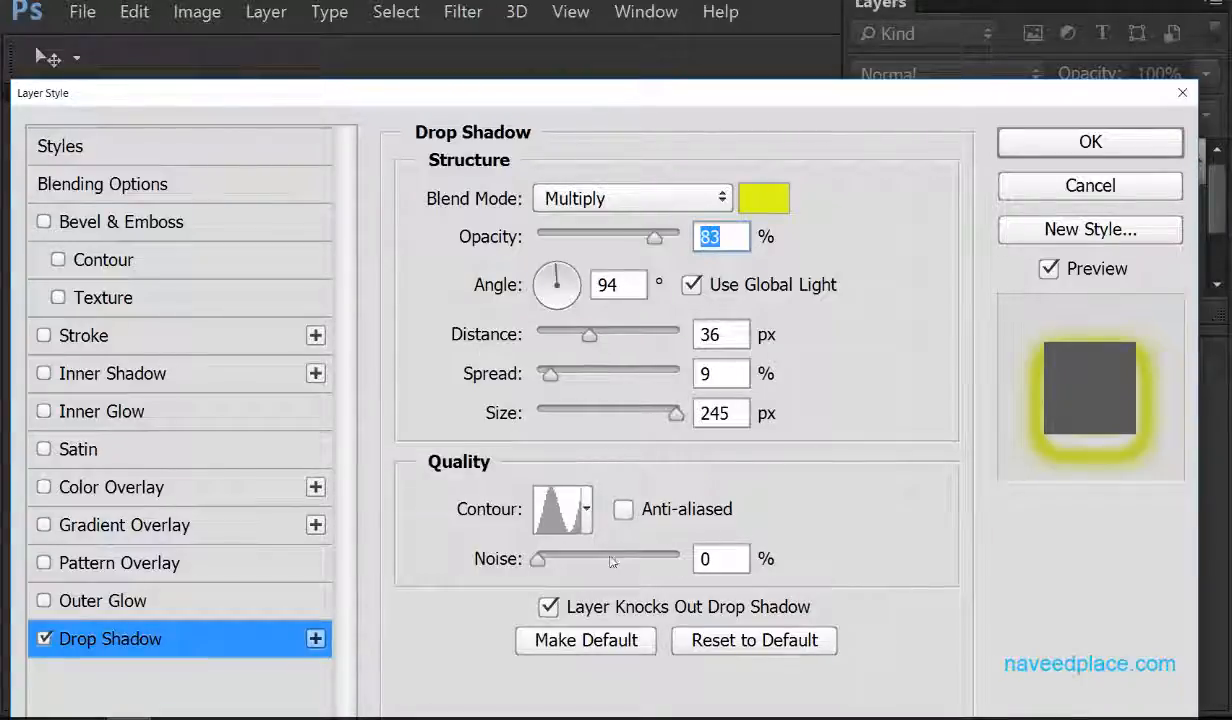
click(577, 645)
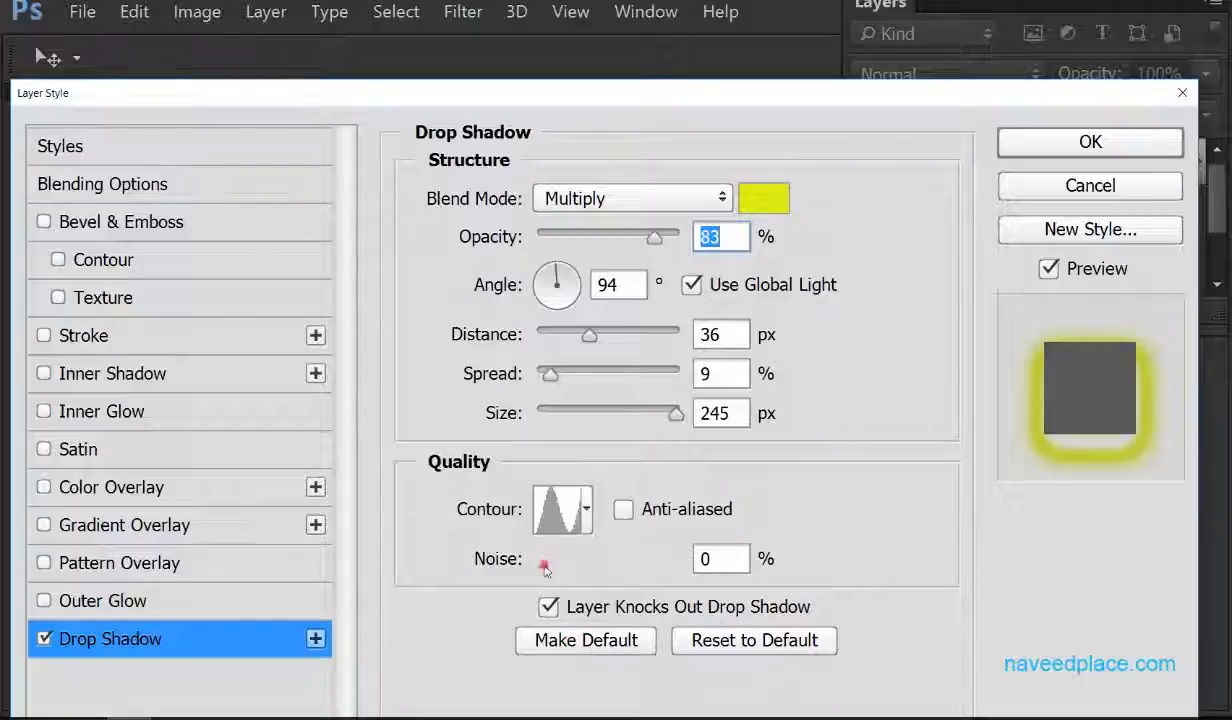
Try the drop shadow with 73% noise and 27% opacity, and reset it to the default settings.
drag(540, 558, 641, 558)
drag(655, 237, 576, 237)
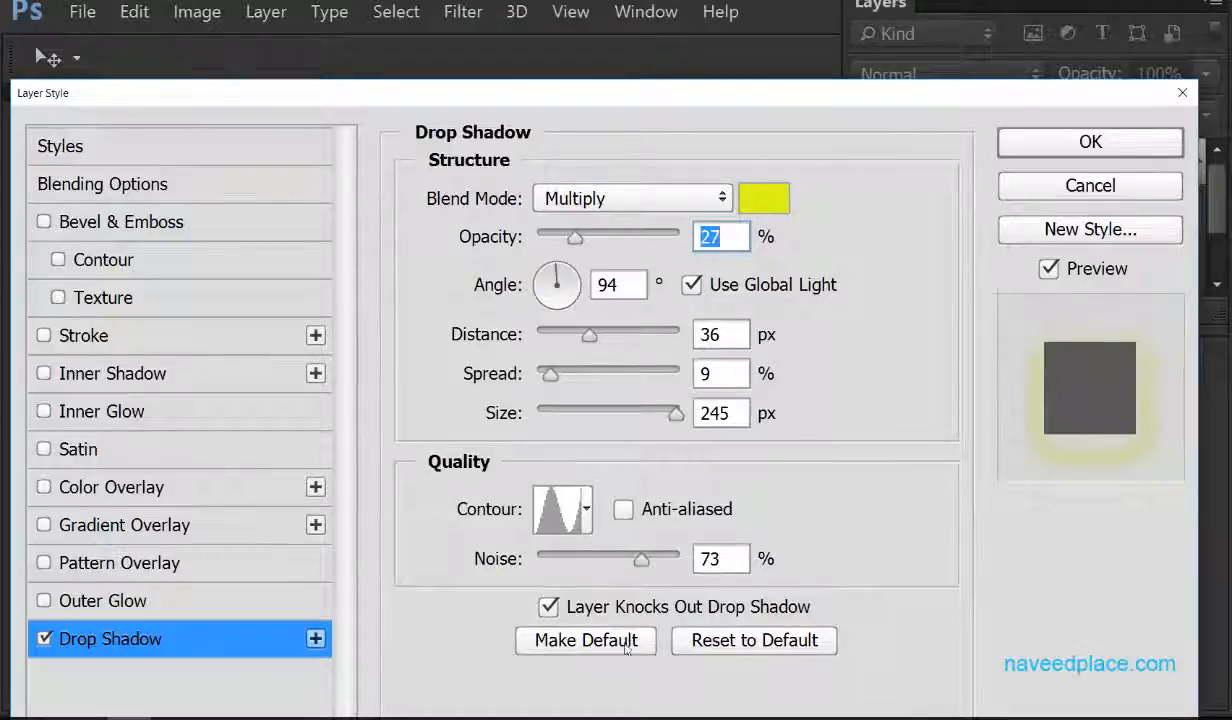
click(738, 646)
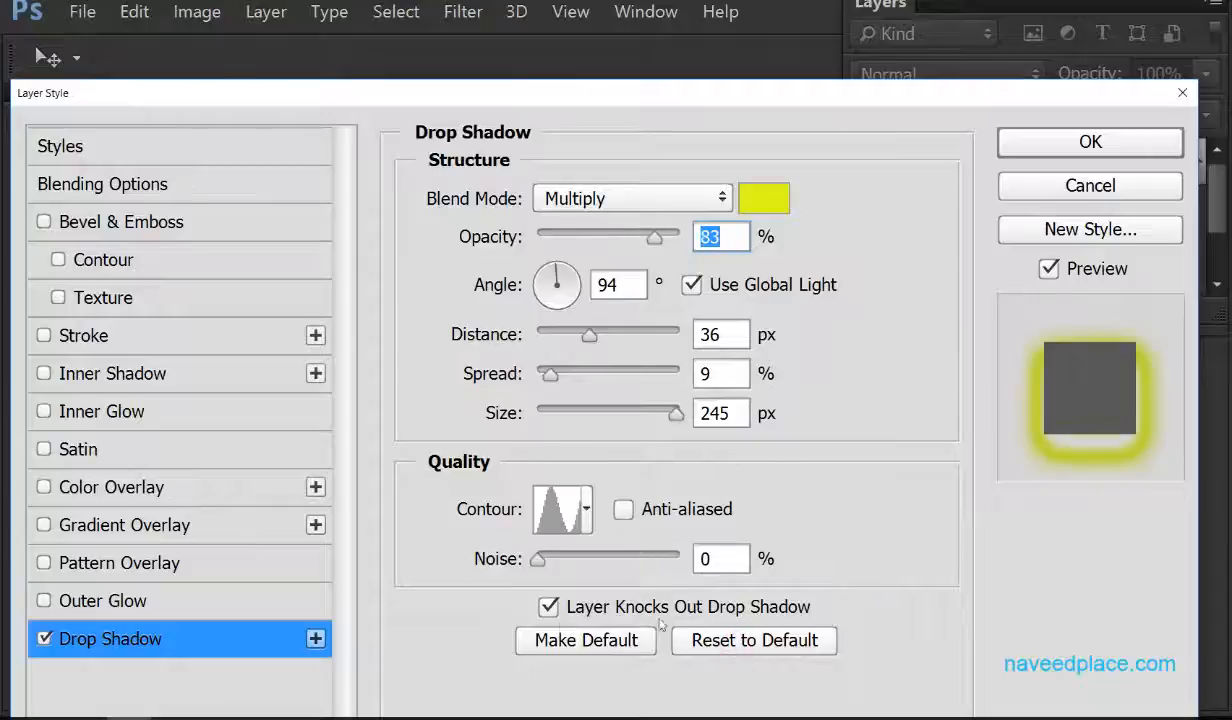
Make a 169 px size the drop shadow's default, and try 58% spread with 18 px size before resetting to that default.
mouse_move(674, 414)
mouse_down()
mouse_move(590, 418)
mouse_move(636, 416)
mouse_up()
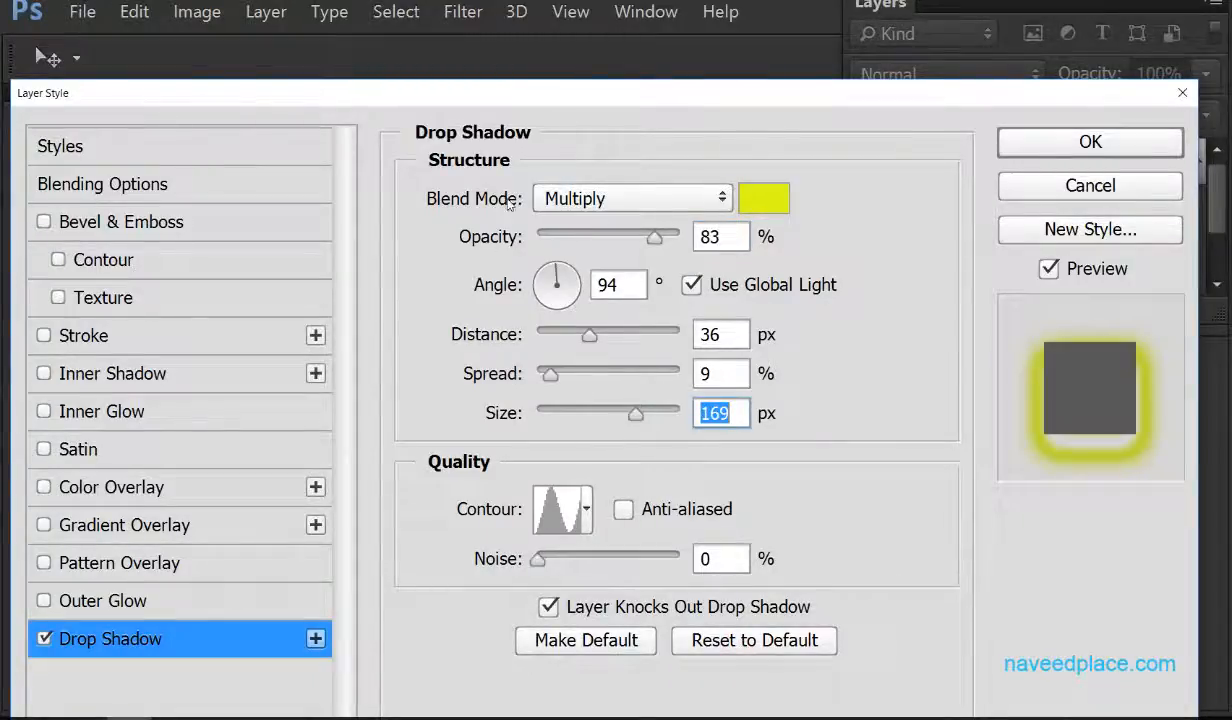
click(590, 647)
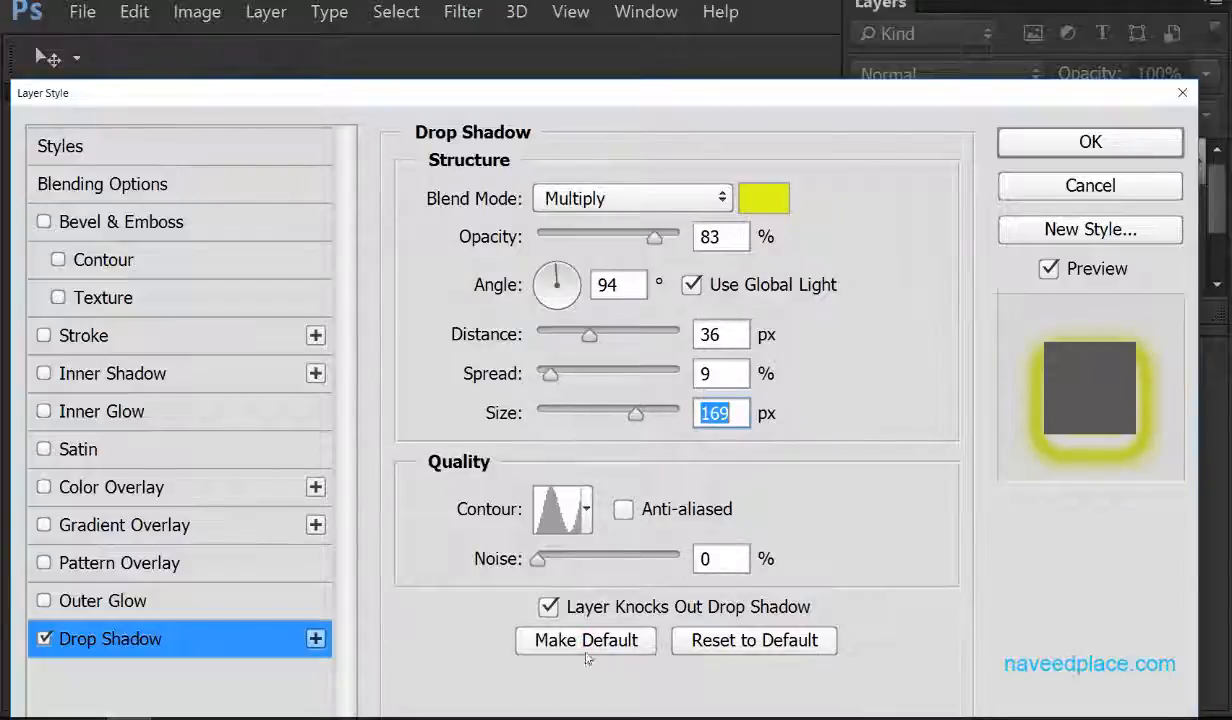
drag(636, 413, 620, 374)
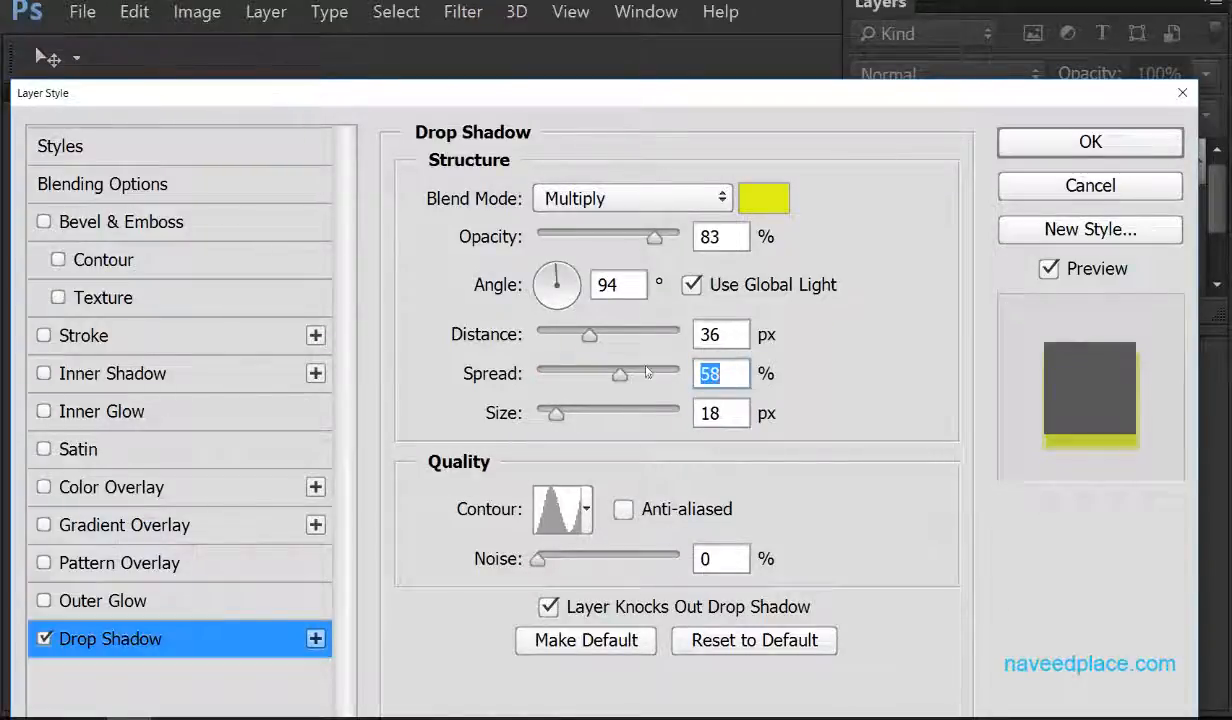
click(730, 647)
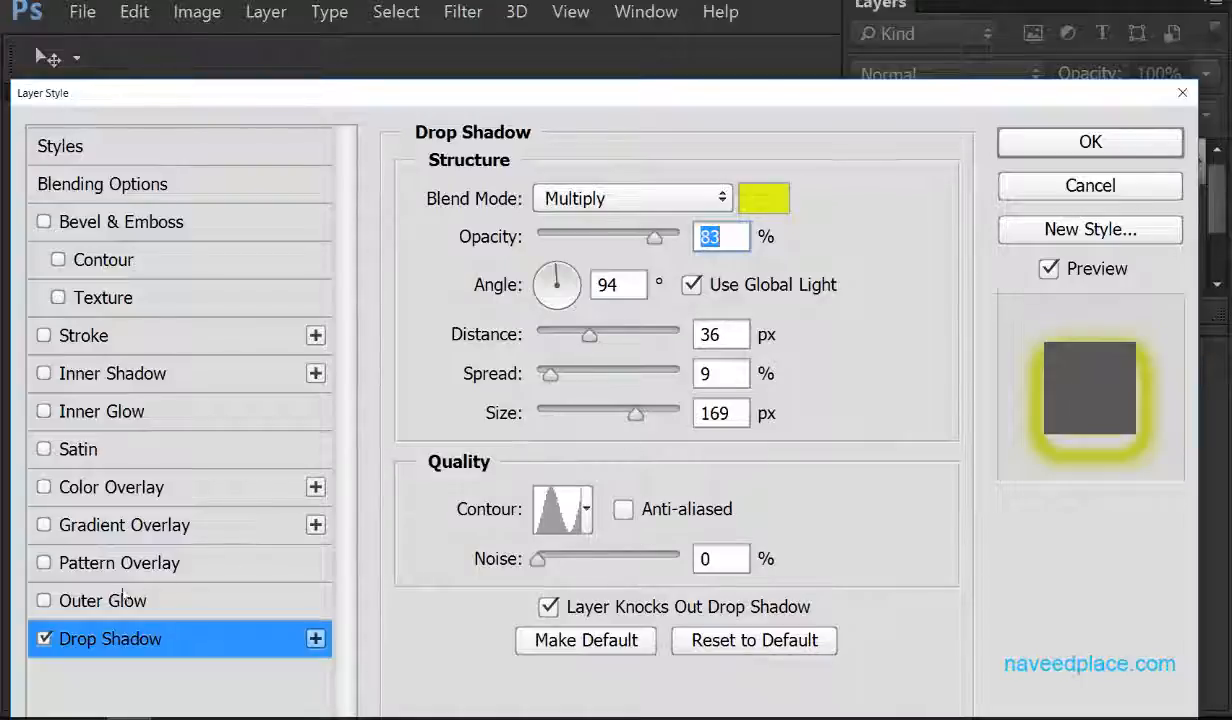
Enable the rectangle's color overlay with the gradient overlay and drop shadow turned off, and check it on the canvas.
click(84, 527)
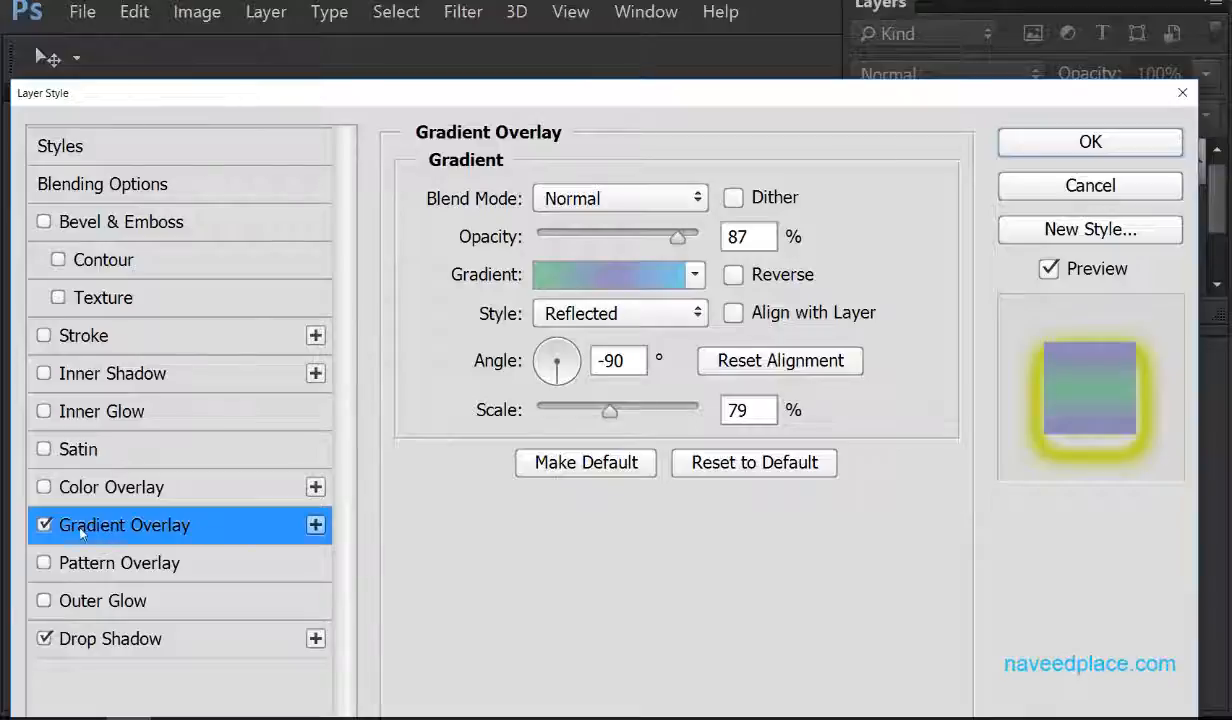
click(44, 525)
click(88, 487)
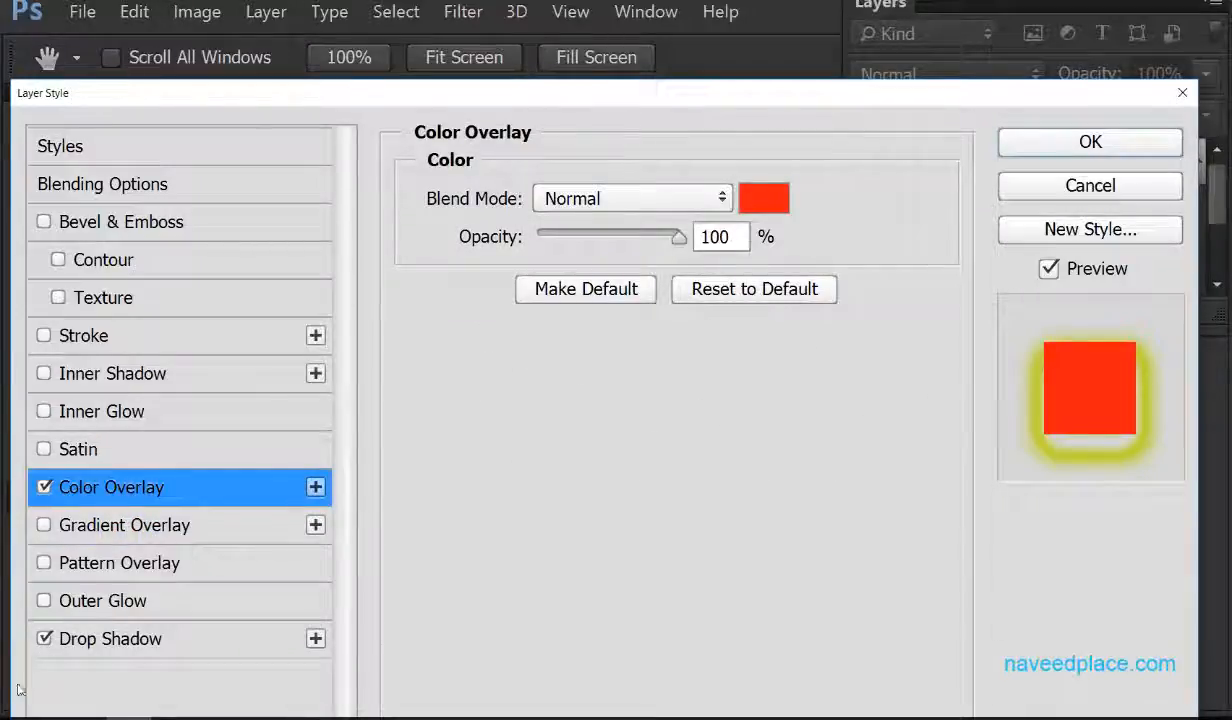
click(44, 639)
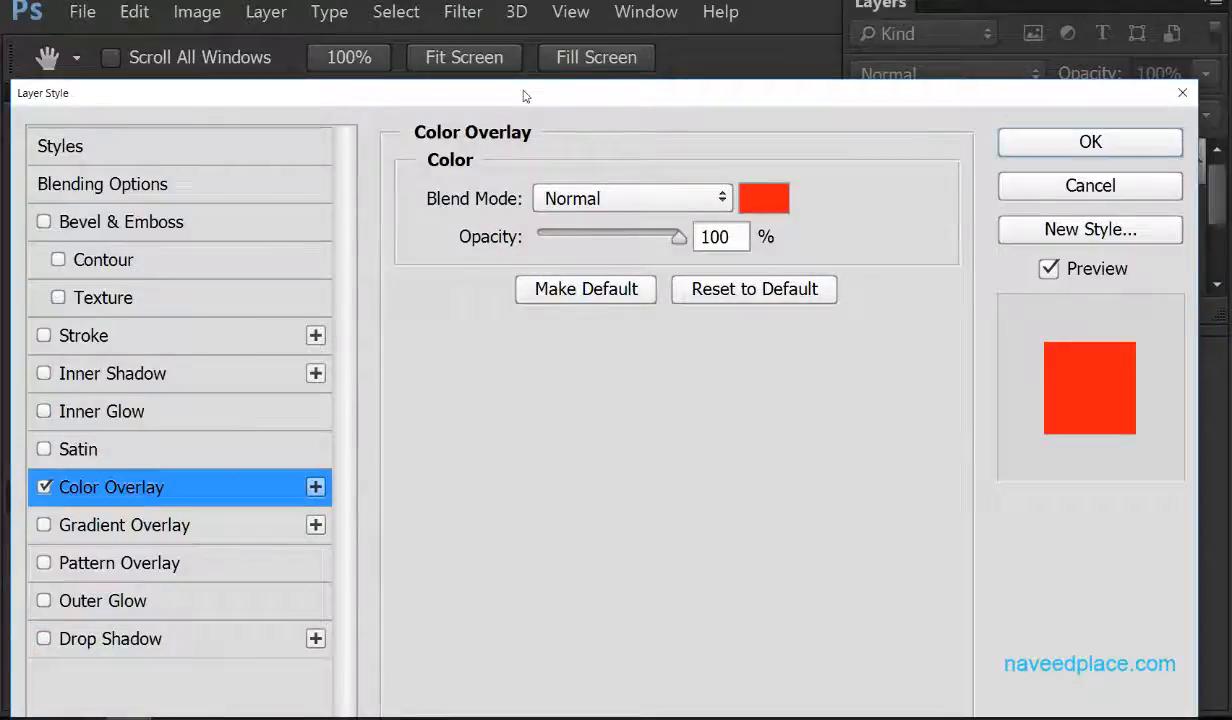
drag(524, 96, 514, 645)
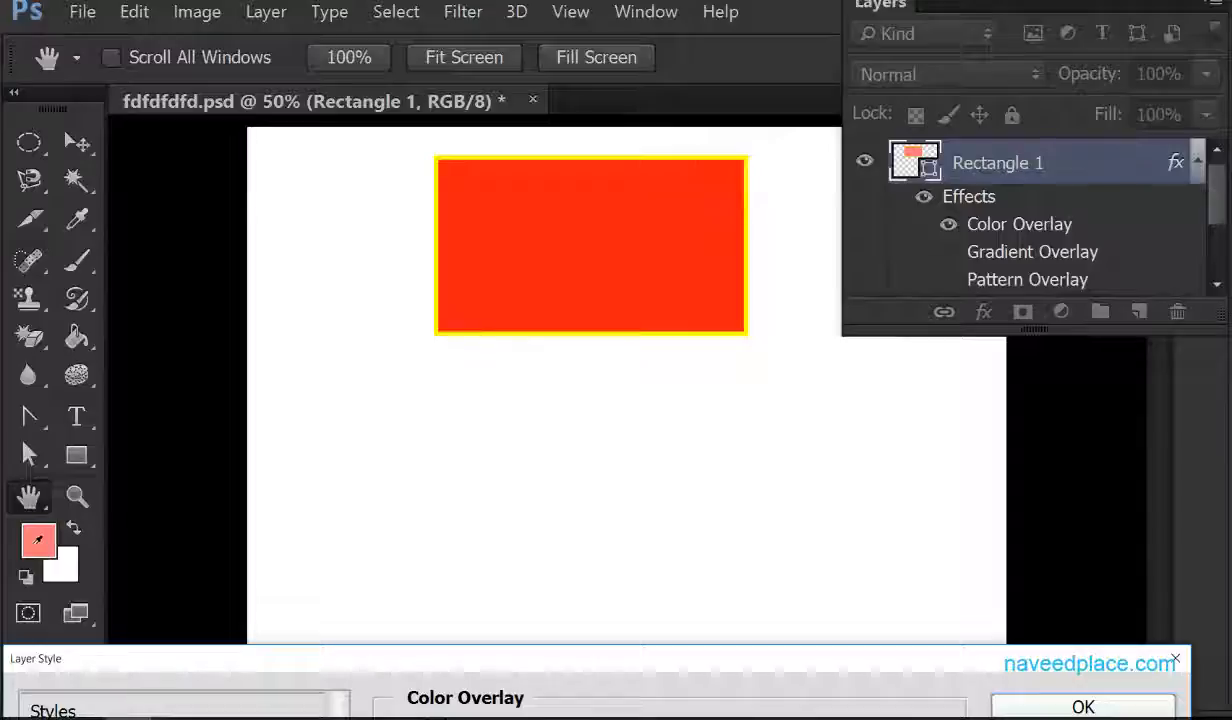
drag(376, 652, 369, 142)
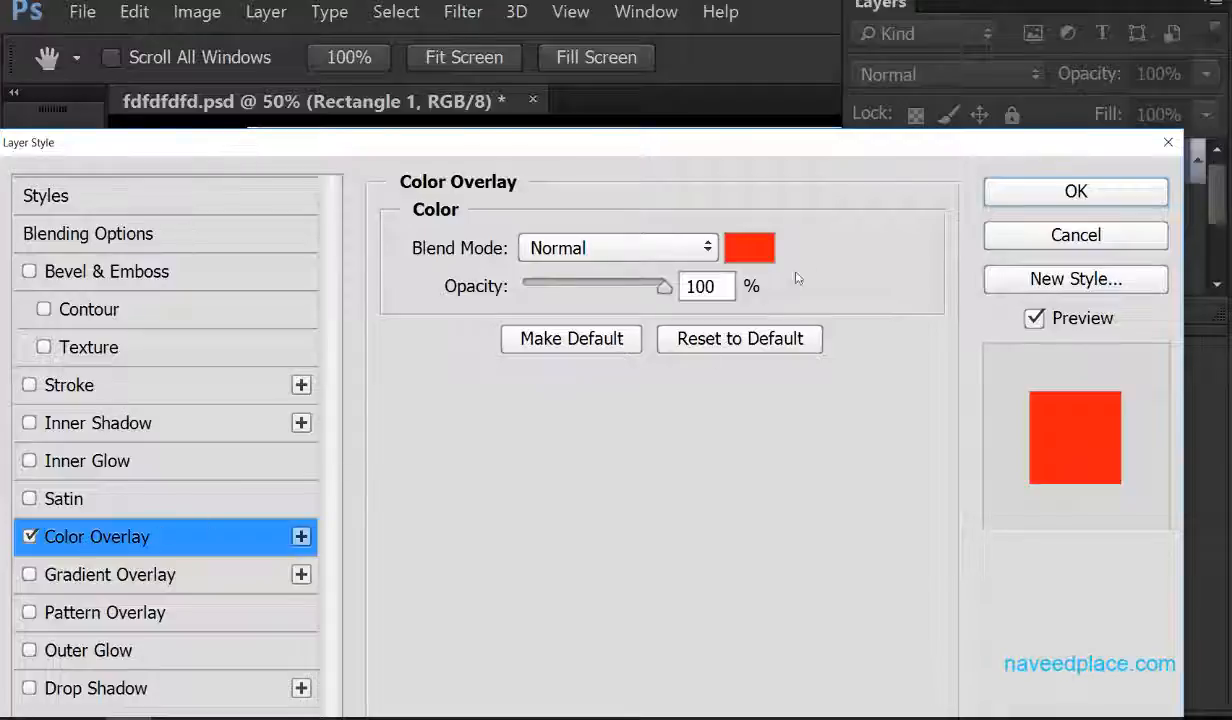
click(762, 250)
click(817, 240)
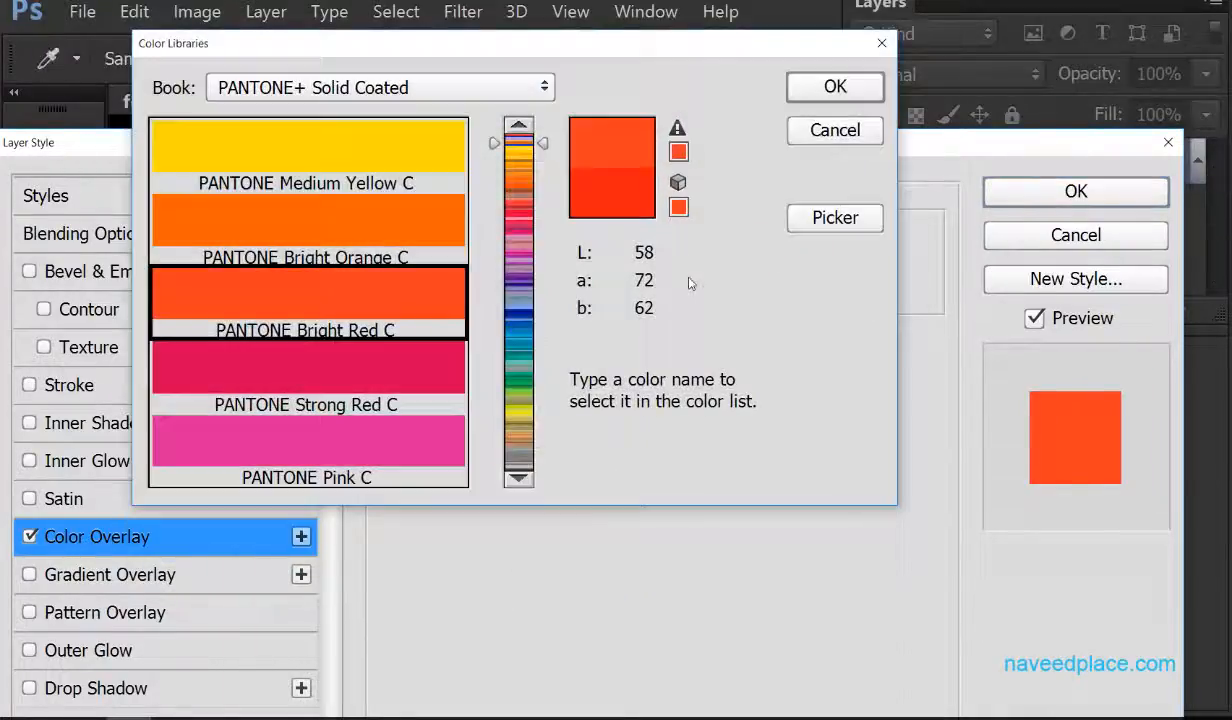
click(838, 129)
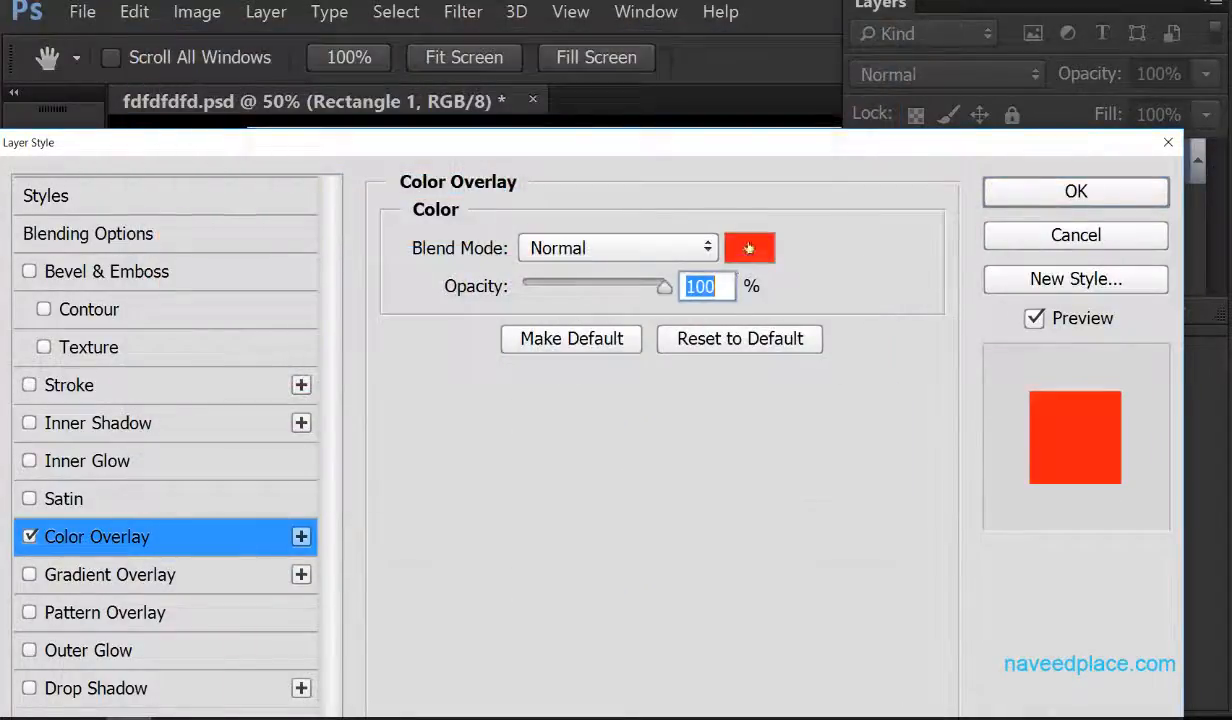
click(742, 247)
click(752, 243)
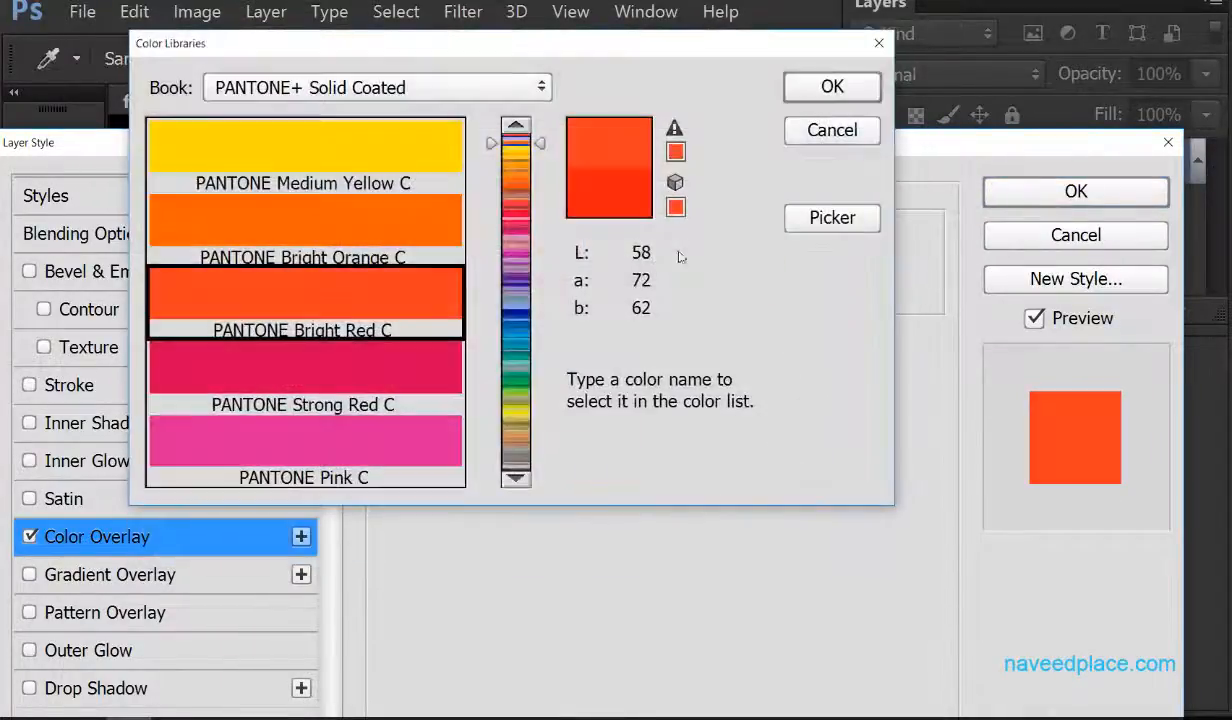
click(352, 200)
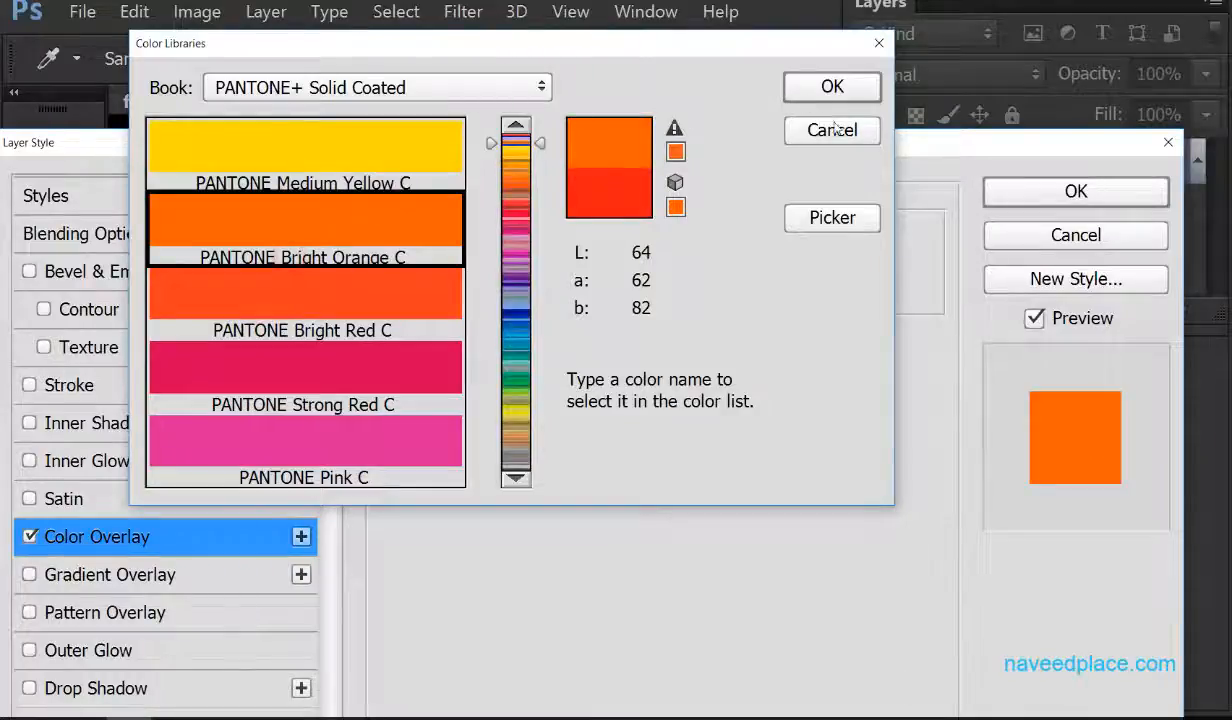
click(836, 128)
click(730, 246)
click(745, 240)
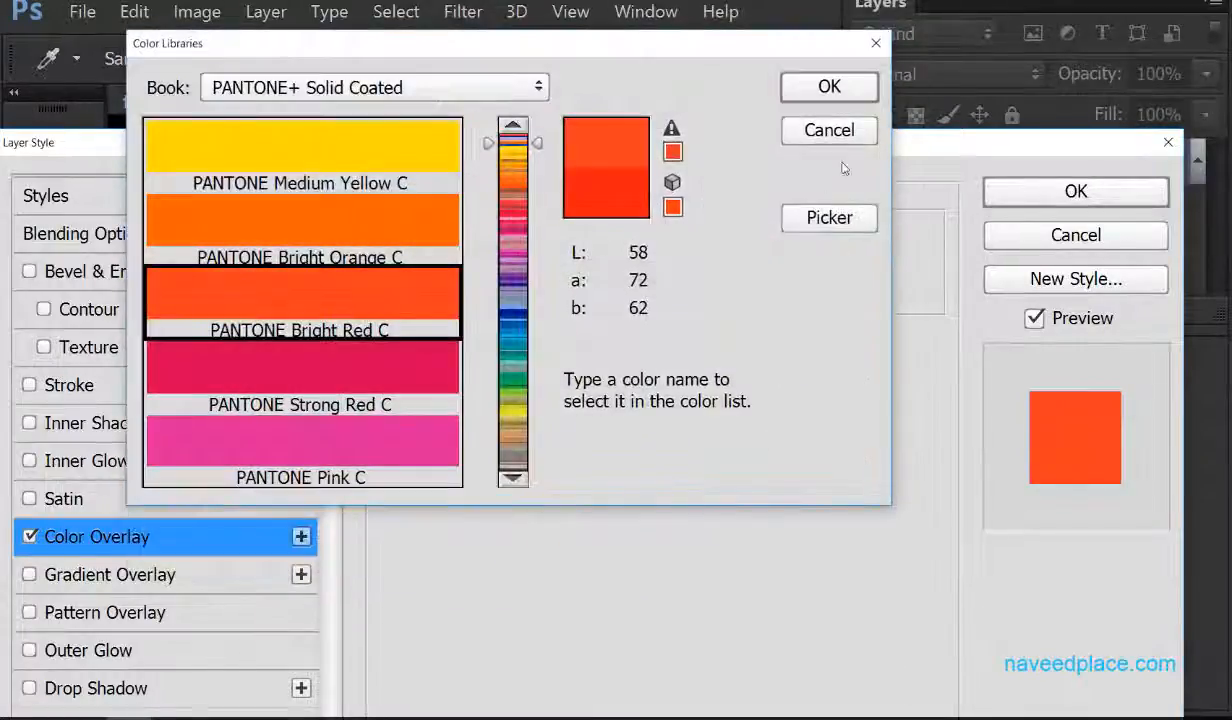
click(829, 130)
Set the color overlay to bright yellow (#ebf90f) at 100% opacity.
click(720, 250)
click(455, 211)
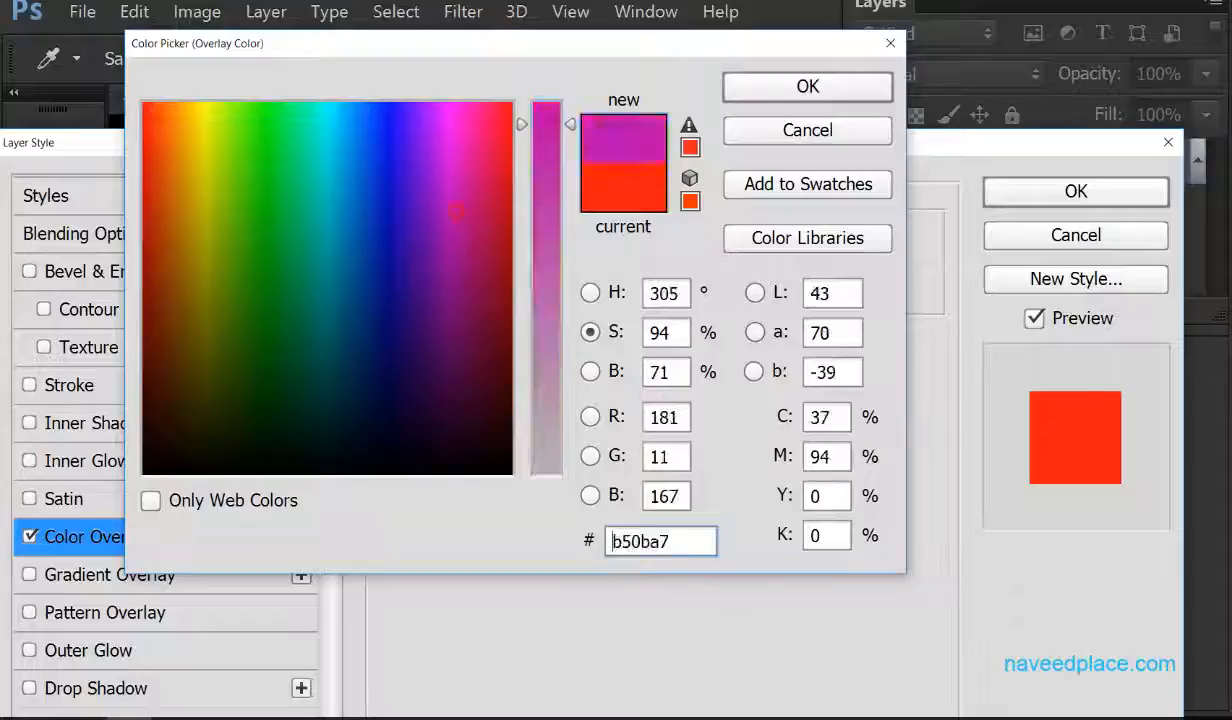
mouse_move(455, 211)
mouse_down()
mouse_move(167, 127)
mouse_move(301, 161)
mouse_move(249, 460)
mouse_move(143, 397)
mouse_move(200, 213)
mouse_move(143, 101)
mouse_move(266, 150)
mouse_move(165, 112)
mouse_move(207, 111)
mouse_up()
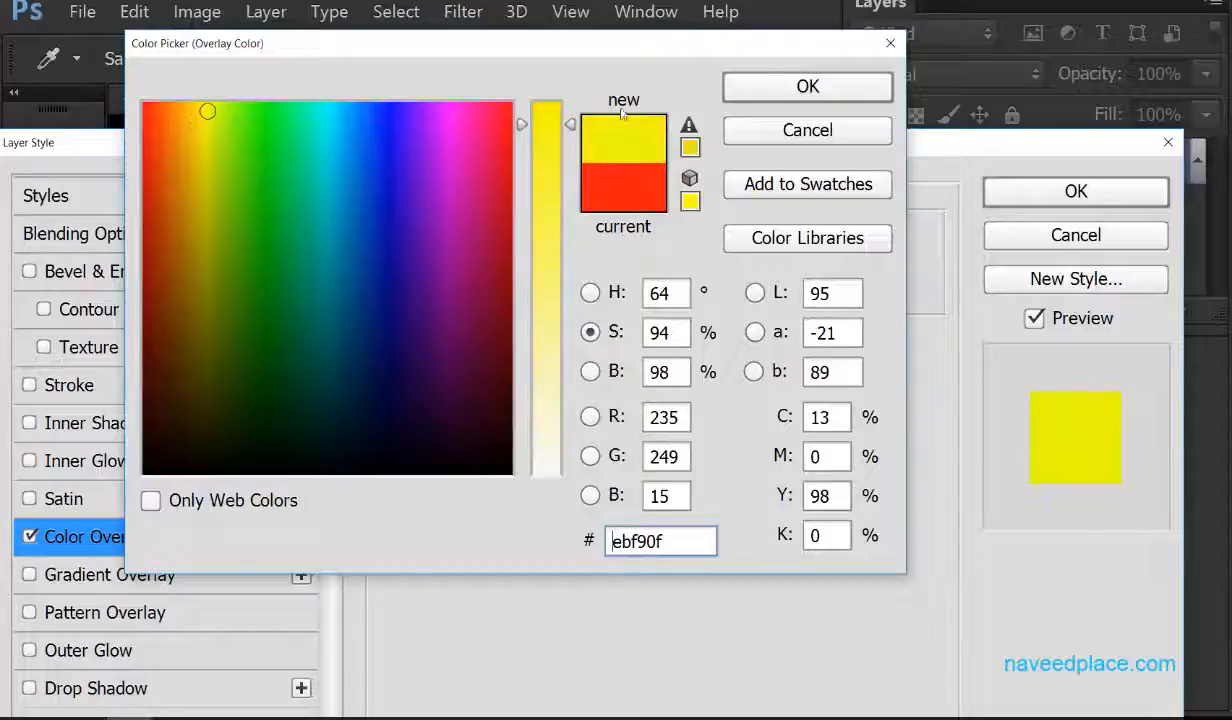
click(737, 92)
drag(723, 143, 675, 262)
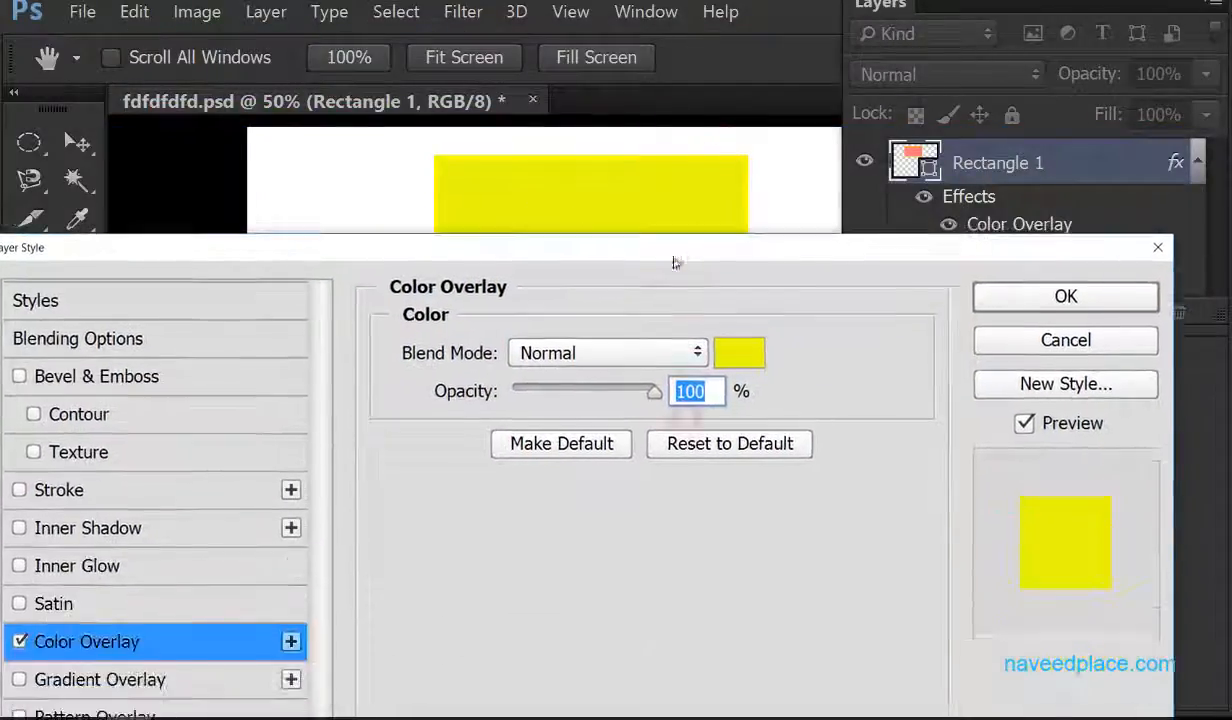
mouse_move(652, 391)
mouse_down()
mouse_move(586, 391)
mouse_move(656, 391)
mouse_up()
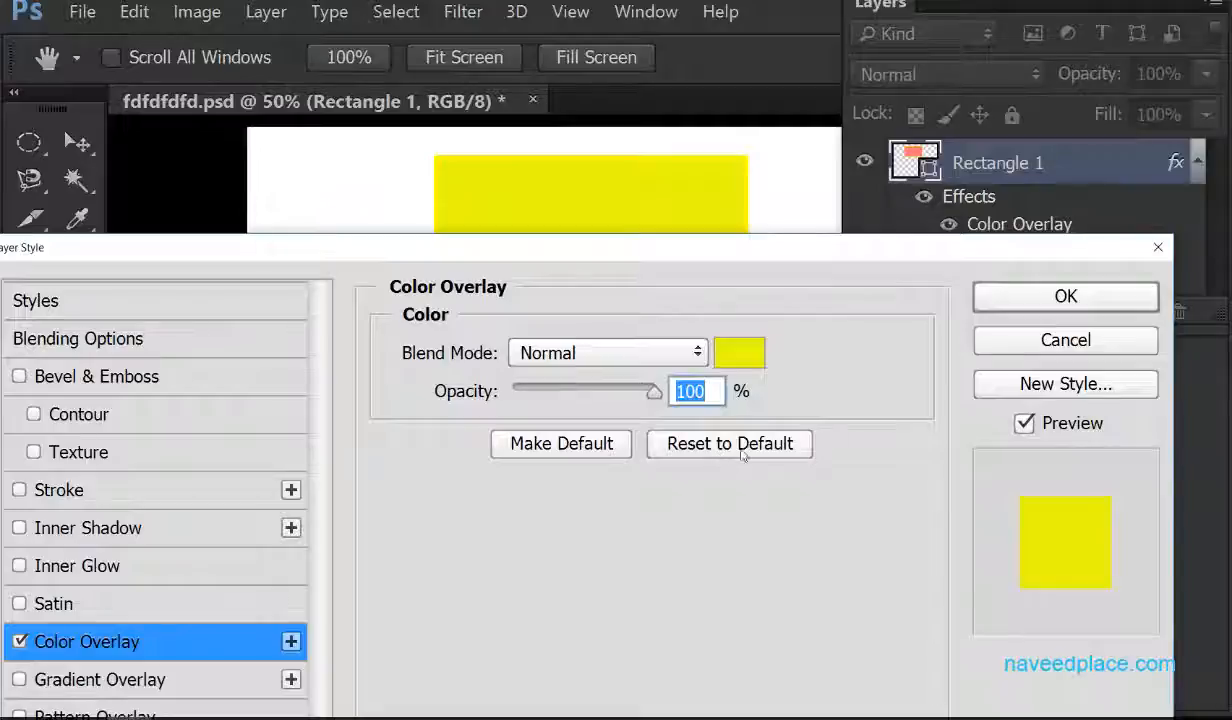
Replace the color overlay with a satin effect on the rectangle and set the satin color to light cyan (#63f7ee).
drag(676, 246, 699, 195)
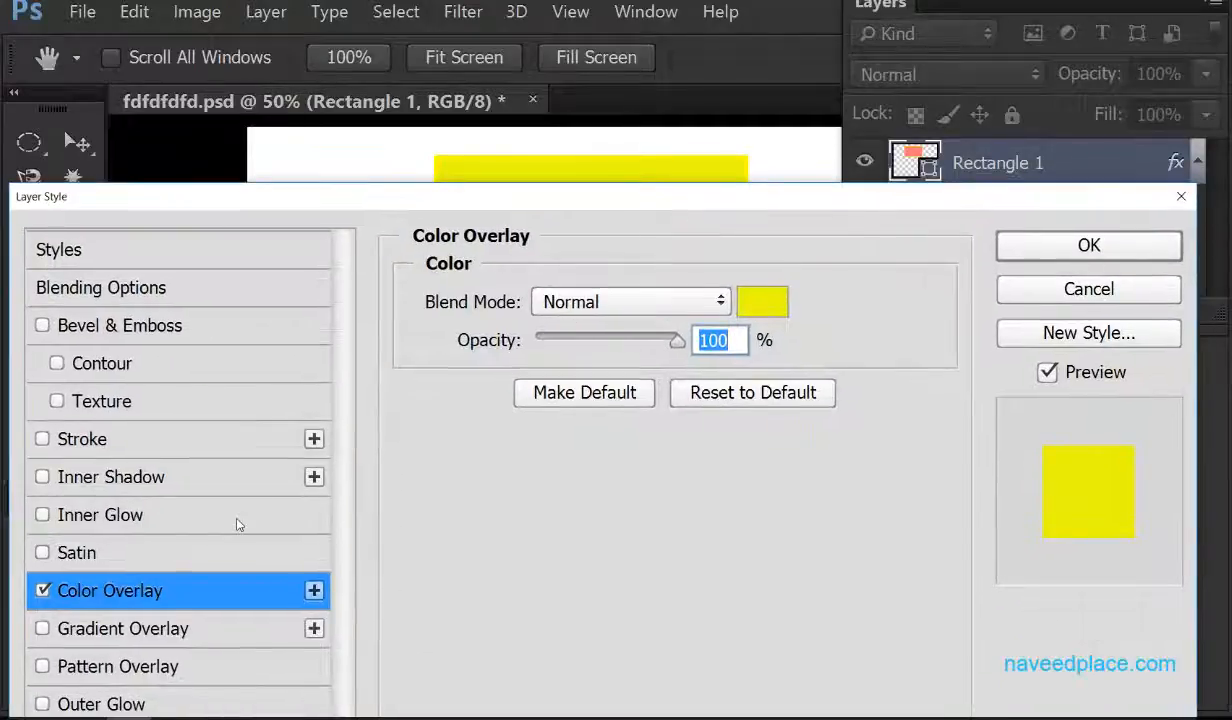
click(140, 548)
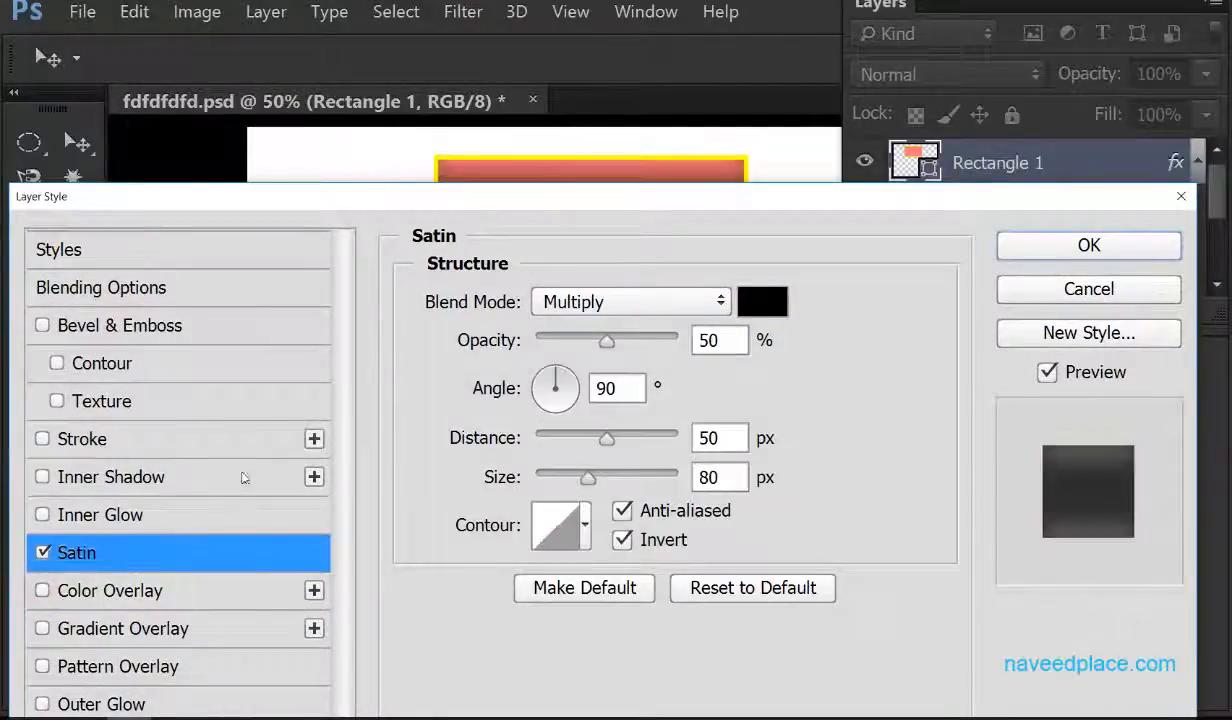
drag(530, 188, 531, 249)
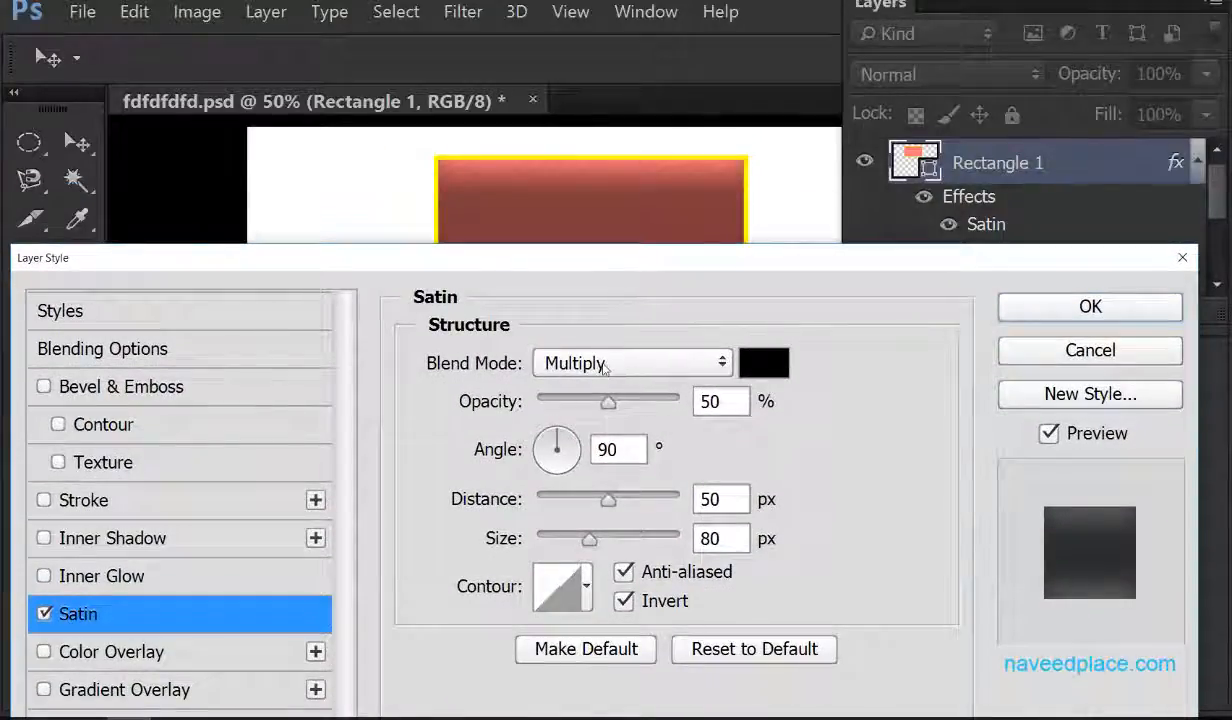
click(766, 369)
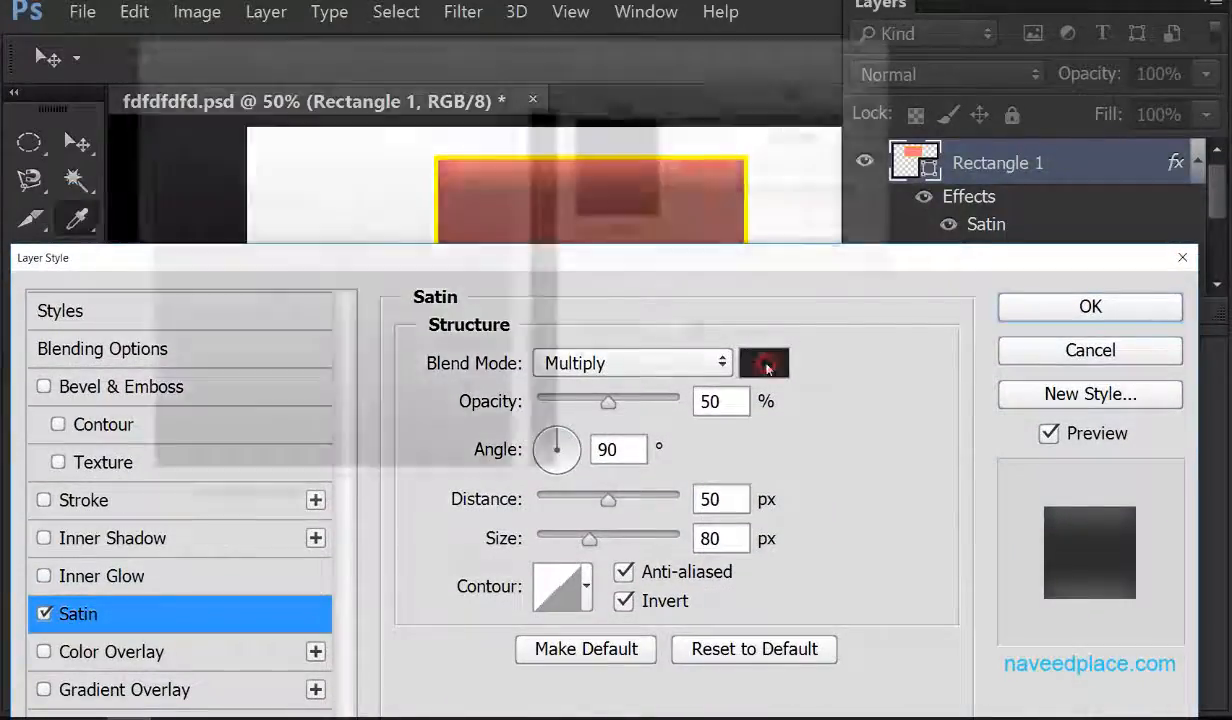
click(431, 310)
click(524, 333)
drag(524, 333, 522, 250)
drag(229, 134, 322, 115)
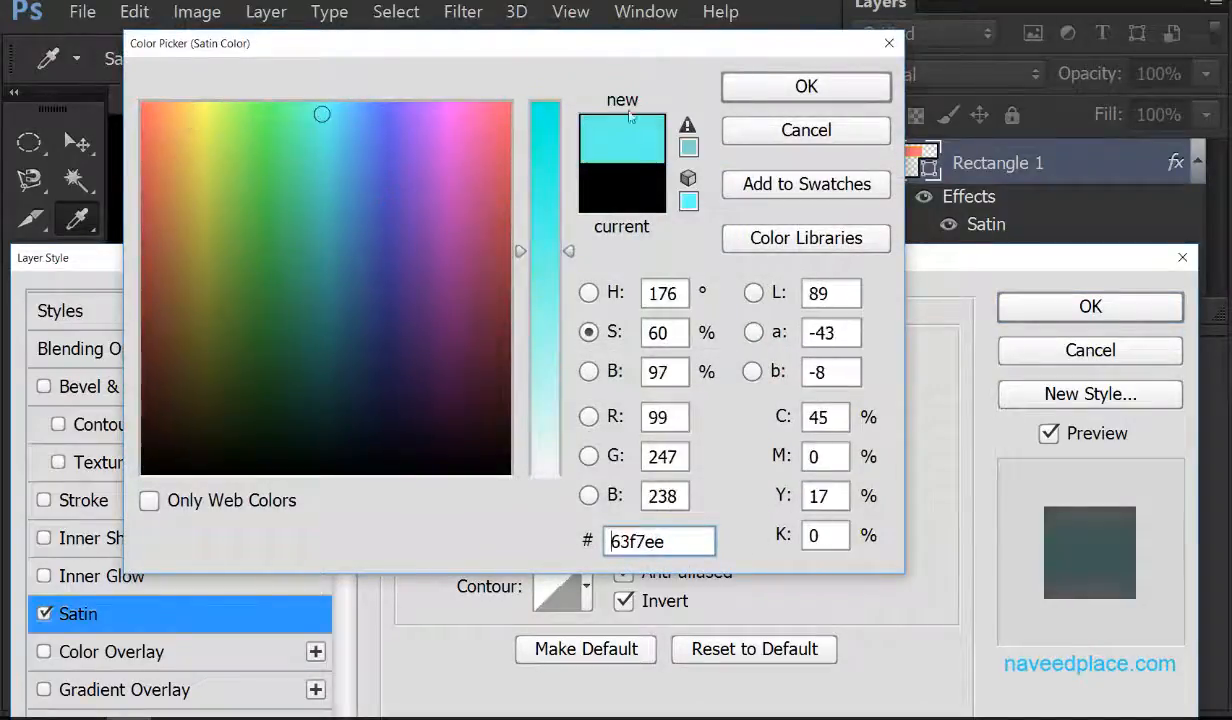
click(748, 86)
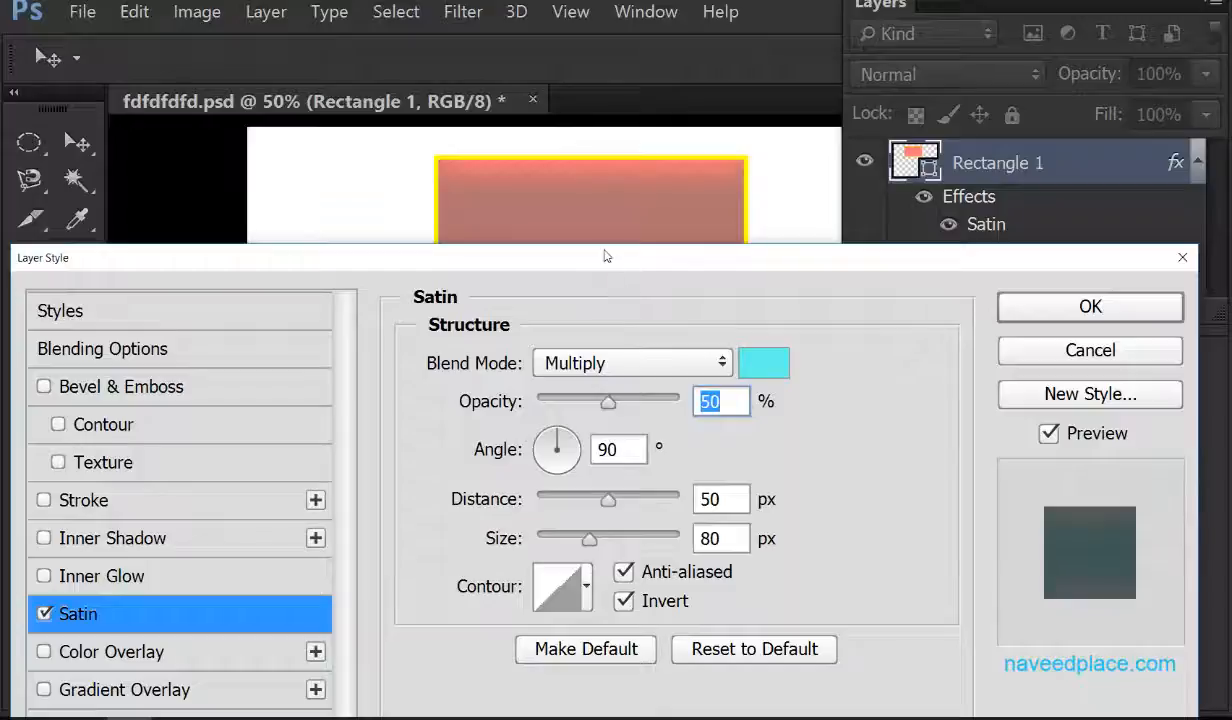
Set the satin effect's opacity to 98%, its distance to 147 px and its size to 158 px.
drag(605, 257, 612, 375)
drag(637, 527, 684, 521)
drag(616, 619, 637, 619)
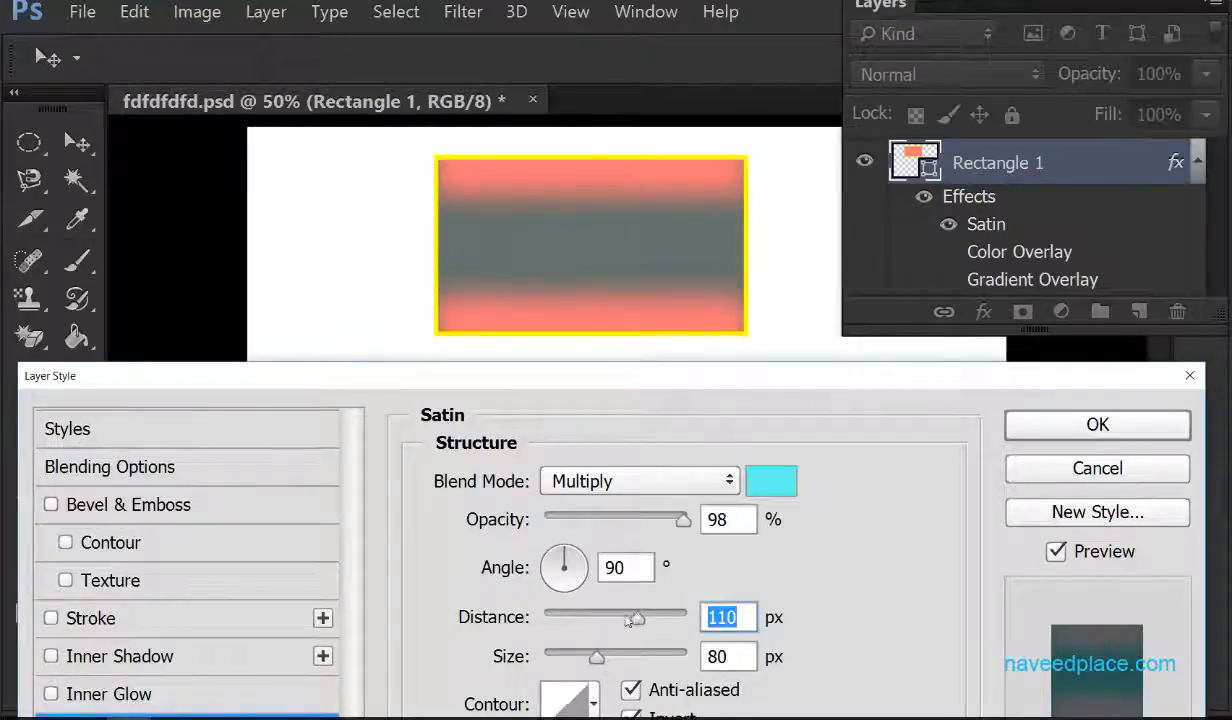
drag(638, 617, 651, 622)
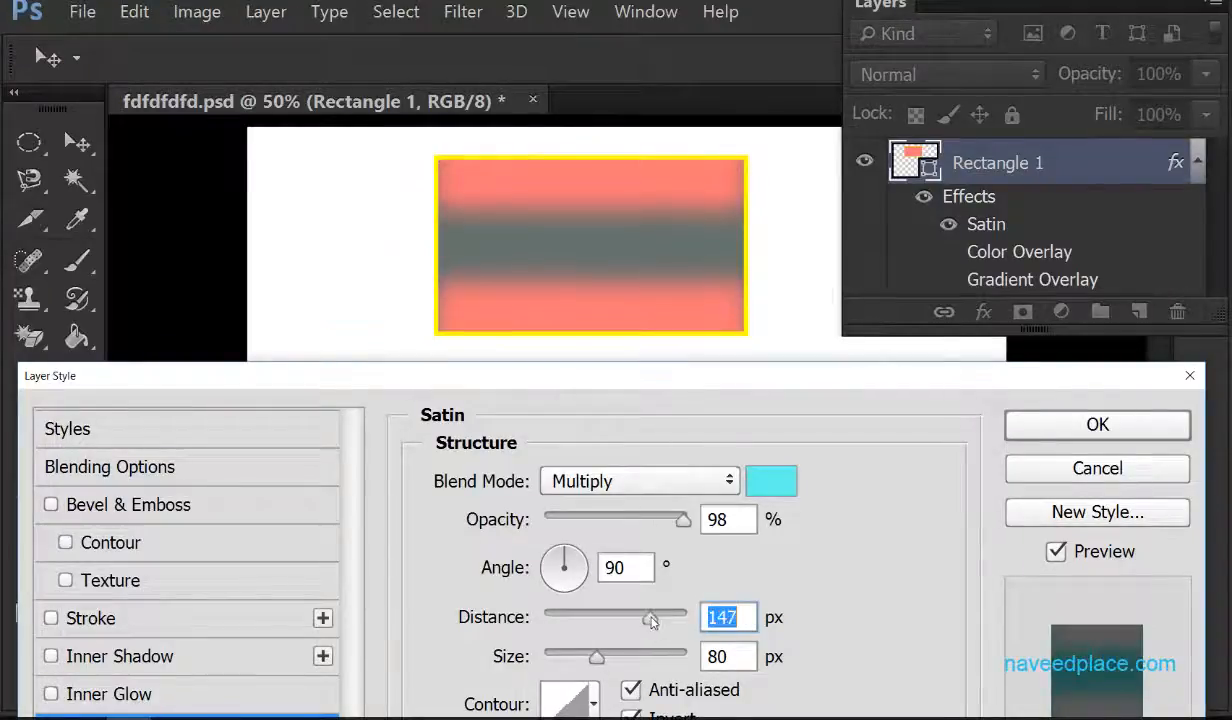
drag(588, 655, 638, 659)
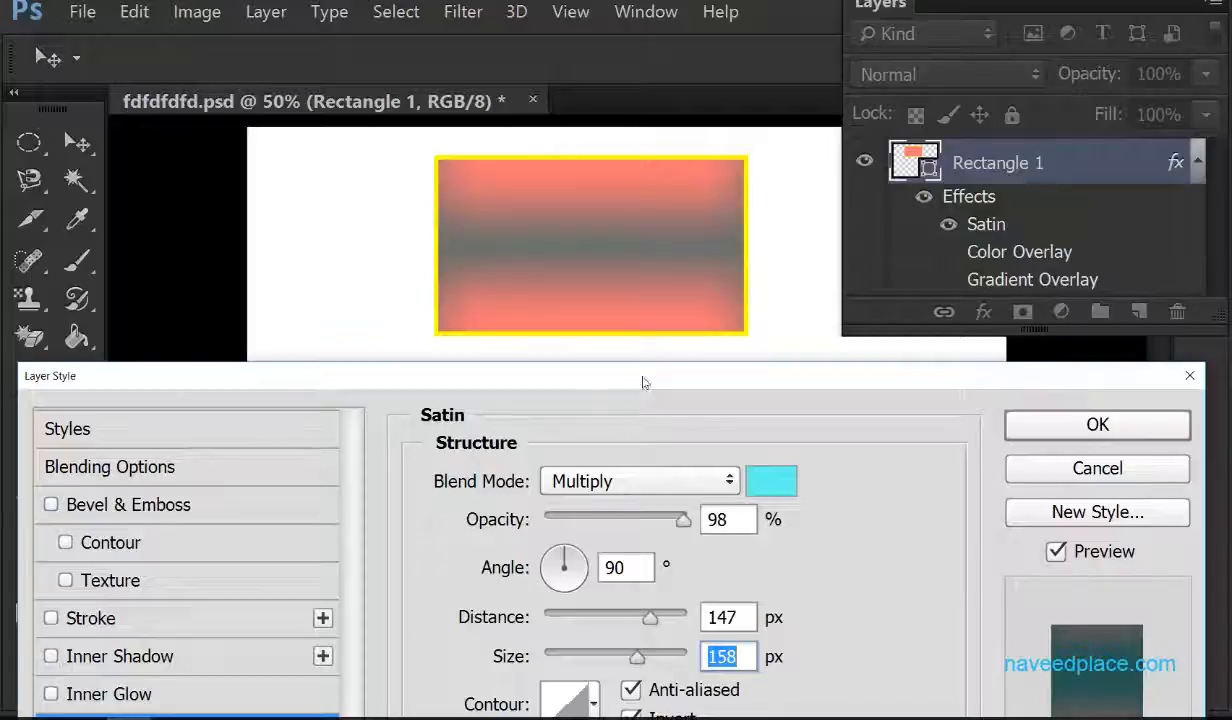
Try the rolling slope contour and the single-peak ring contour on the satin effect.
drag(644, 383, 637, 280)
click(586, 600)
click(553, 452)
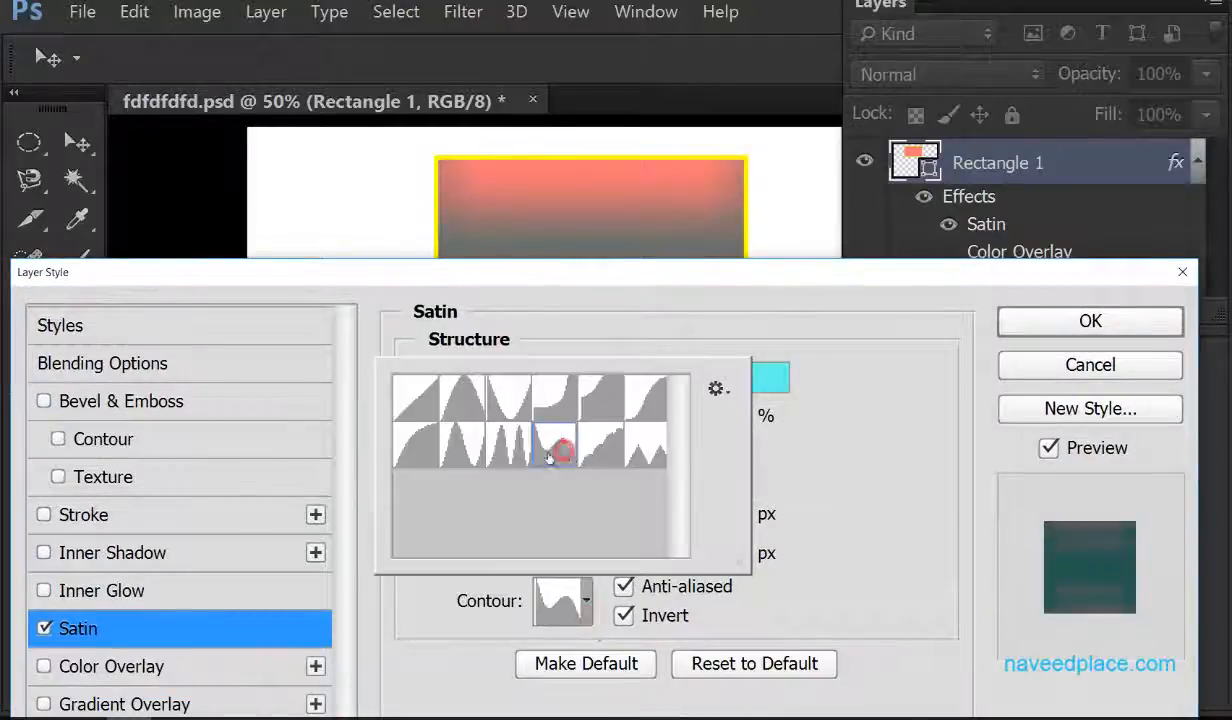
click(470, 455)
click(574, 272)
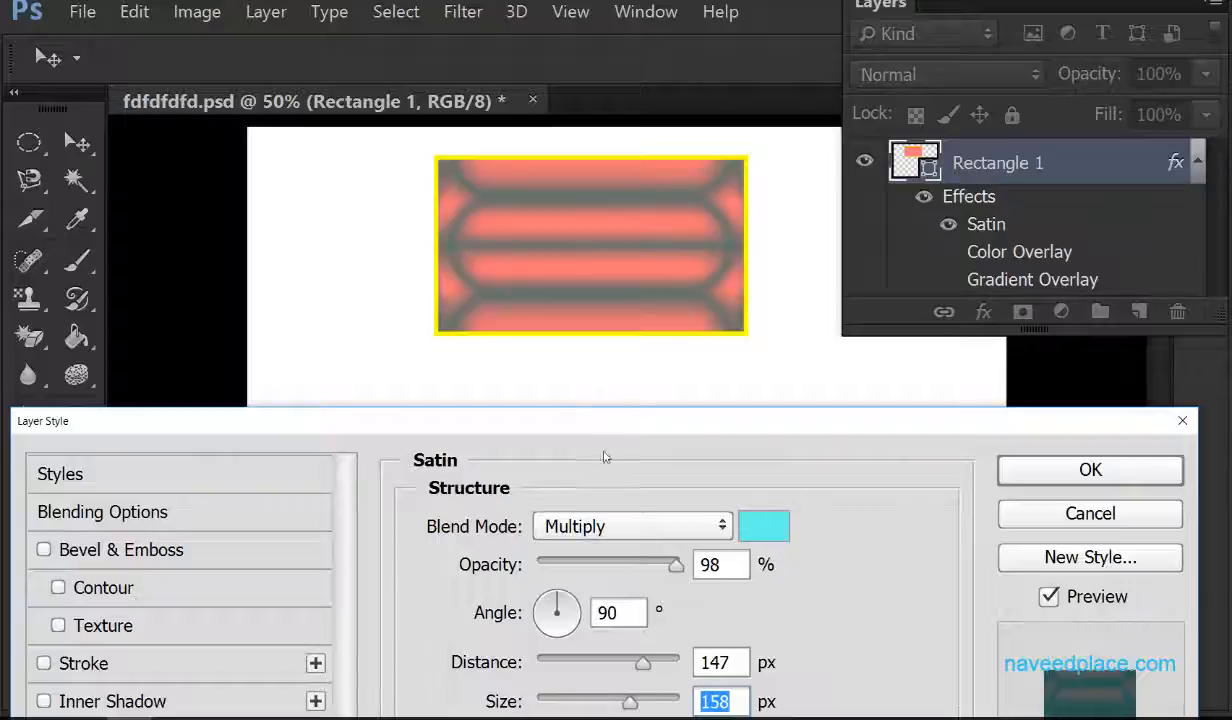
drag(600, 418, 607, 299)
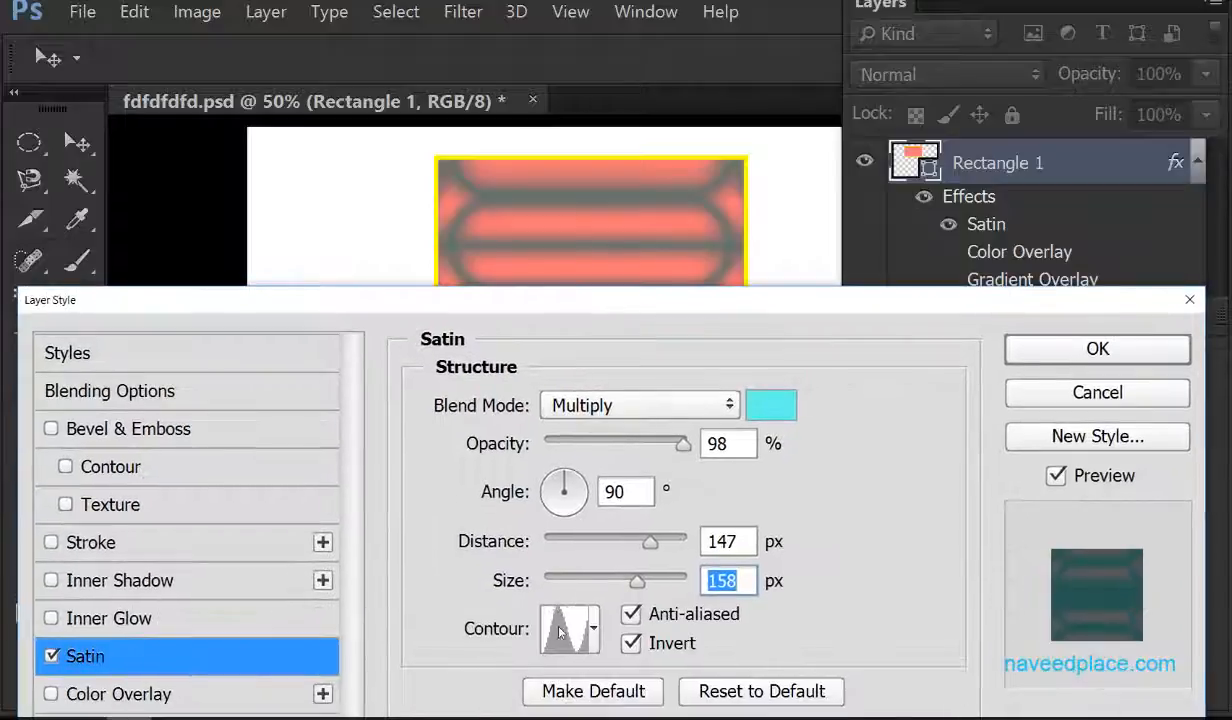
Try further satin contours and keep the sawtooth contour with two pointed peaks.
click(592, 628)
click(426, 467)
click(485, 432)
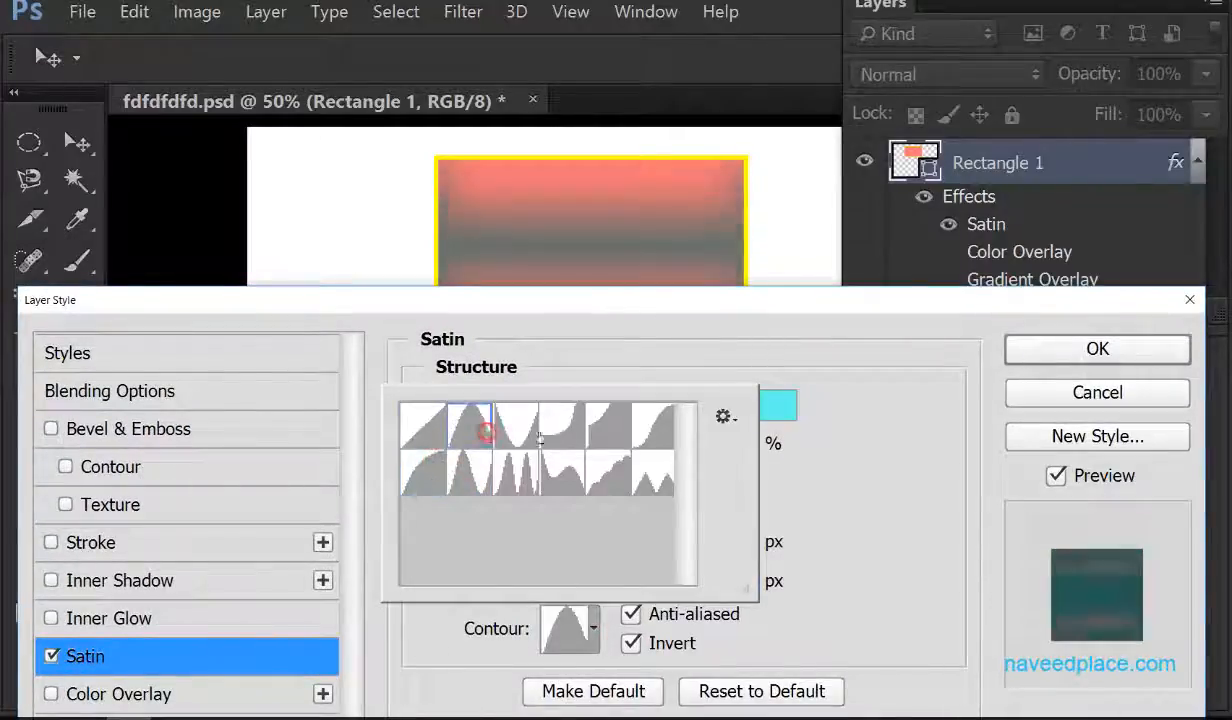
click(655, 435)
click(660, 478)
click(840, 490)
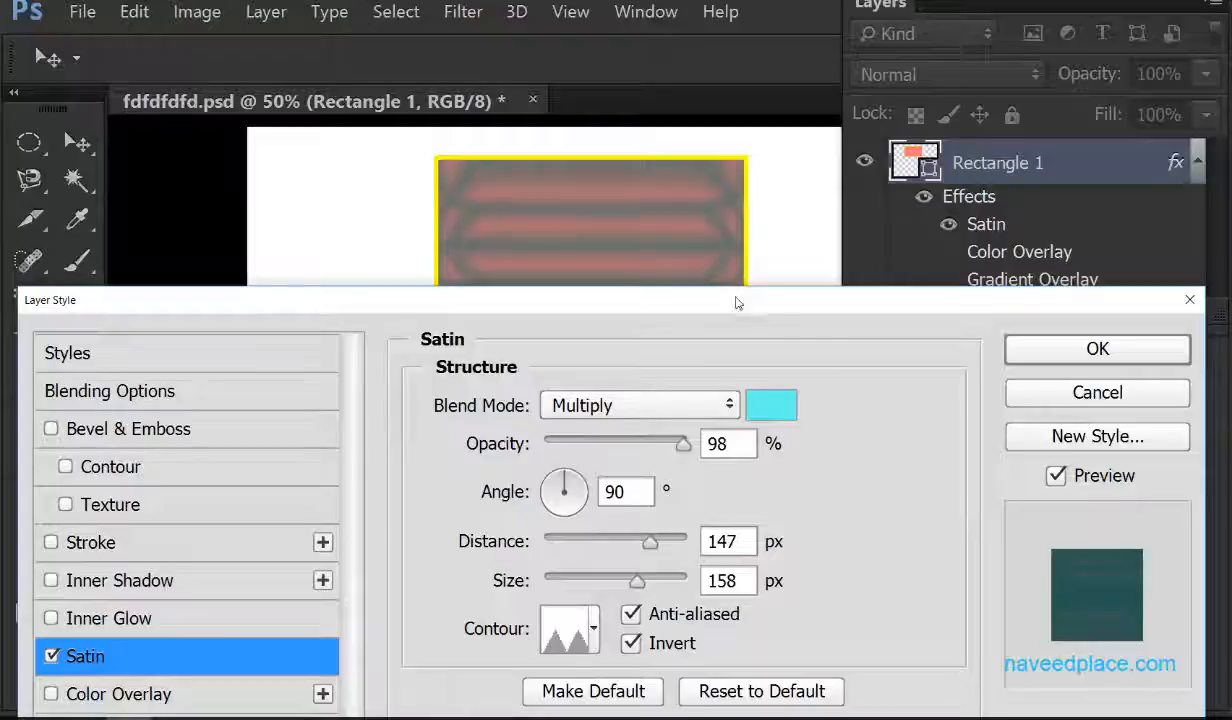
Turn off the satin effect, enable the rectangle's inner glow, and bring its full settings into view.
drag(737, 302, 743, 274)
click(69, 608)
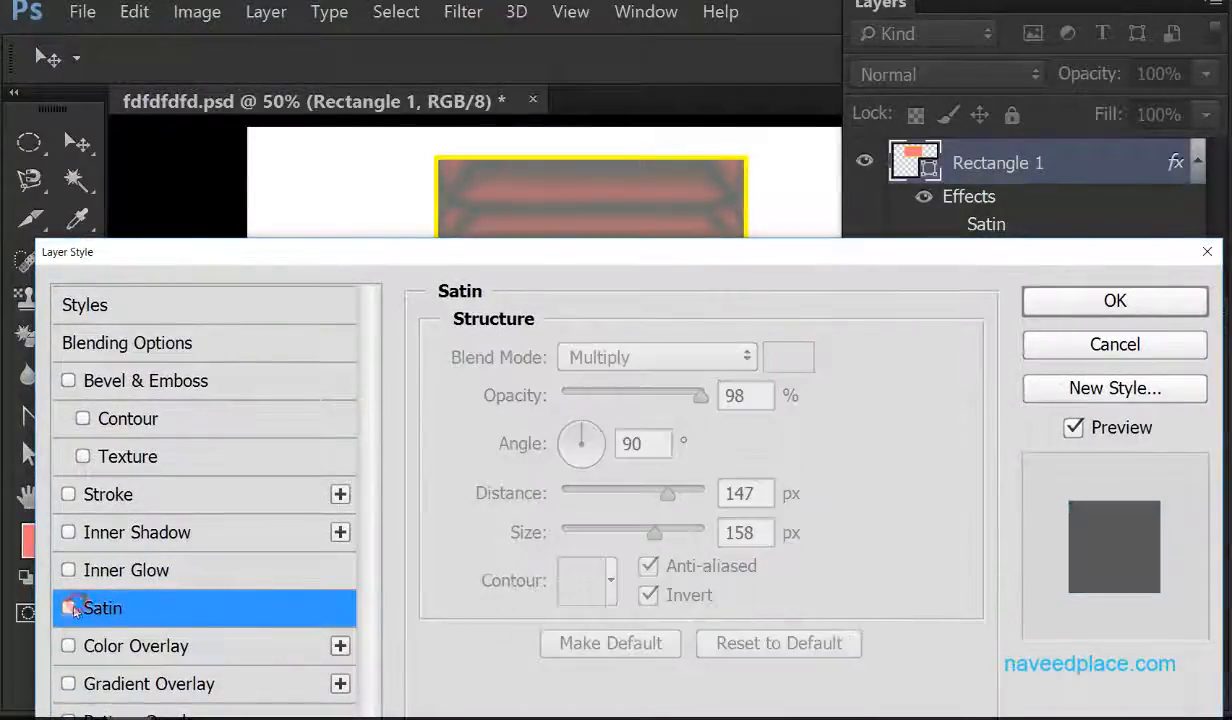
click(132, 570)
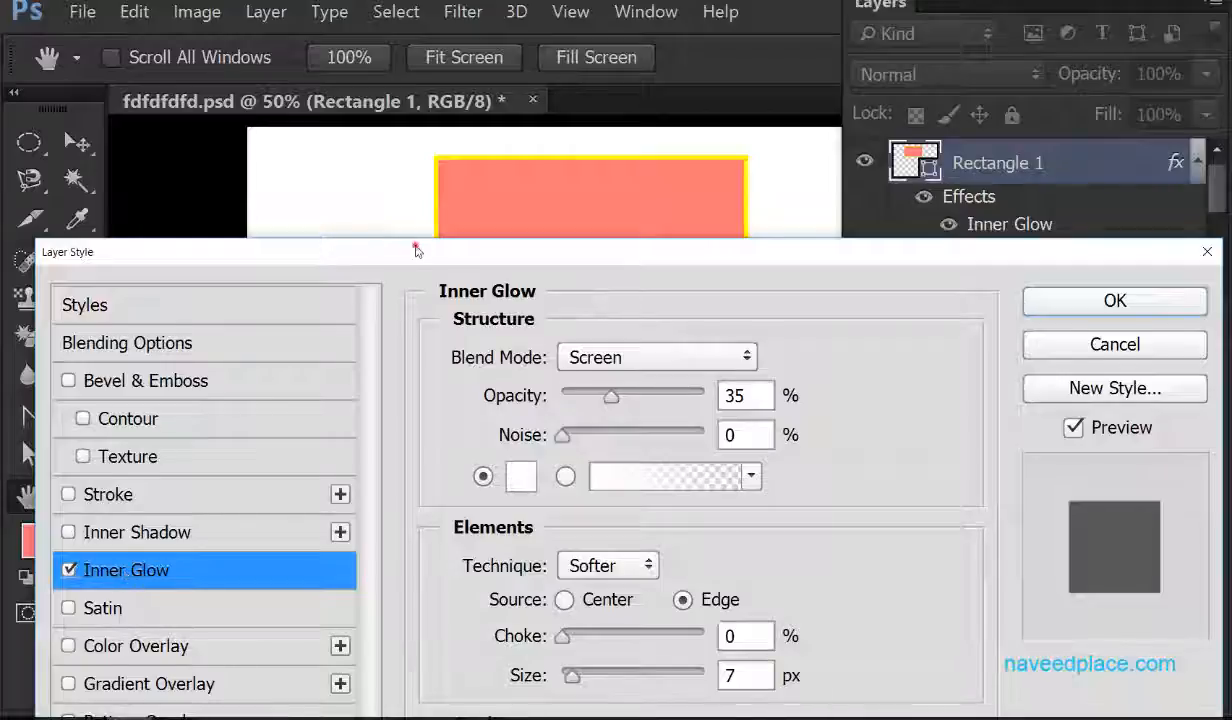
drag(416, 250, 410, 86)
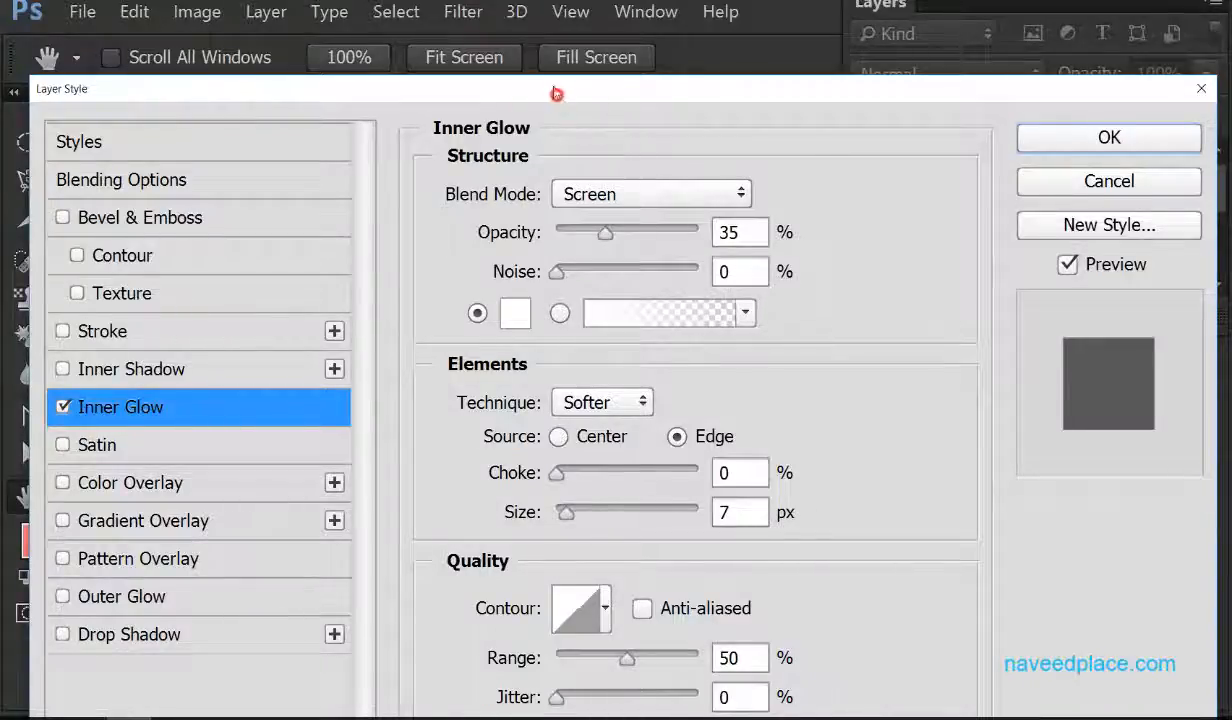
Raise the inner glow's opacity to 51% and change its color to the blue-violet 7365fa.
drag(545, 90, 522, 35)
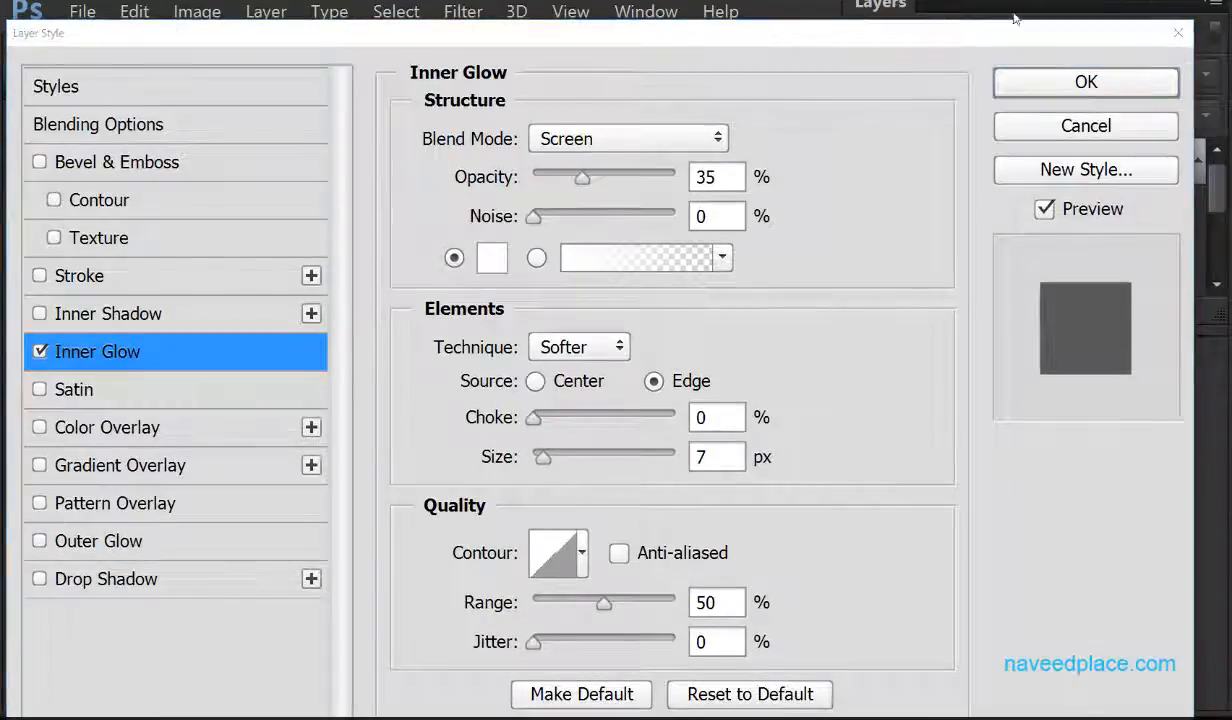
mouse_move(590, 177)
mouse_down()
mouse_move(641, 184)
mouse_move(605, 177)
mouse_up()
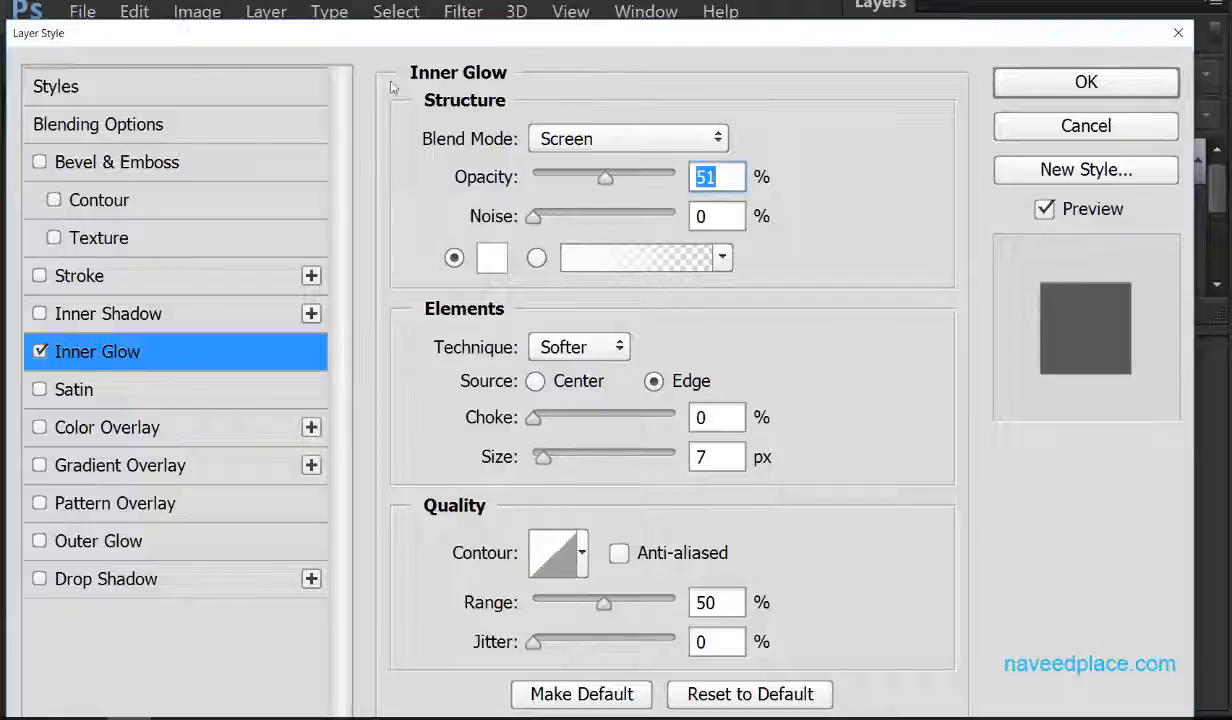
click(486, 263)
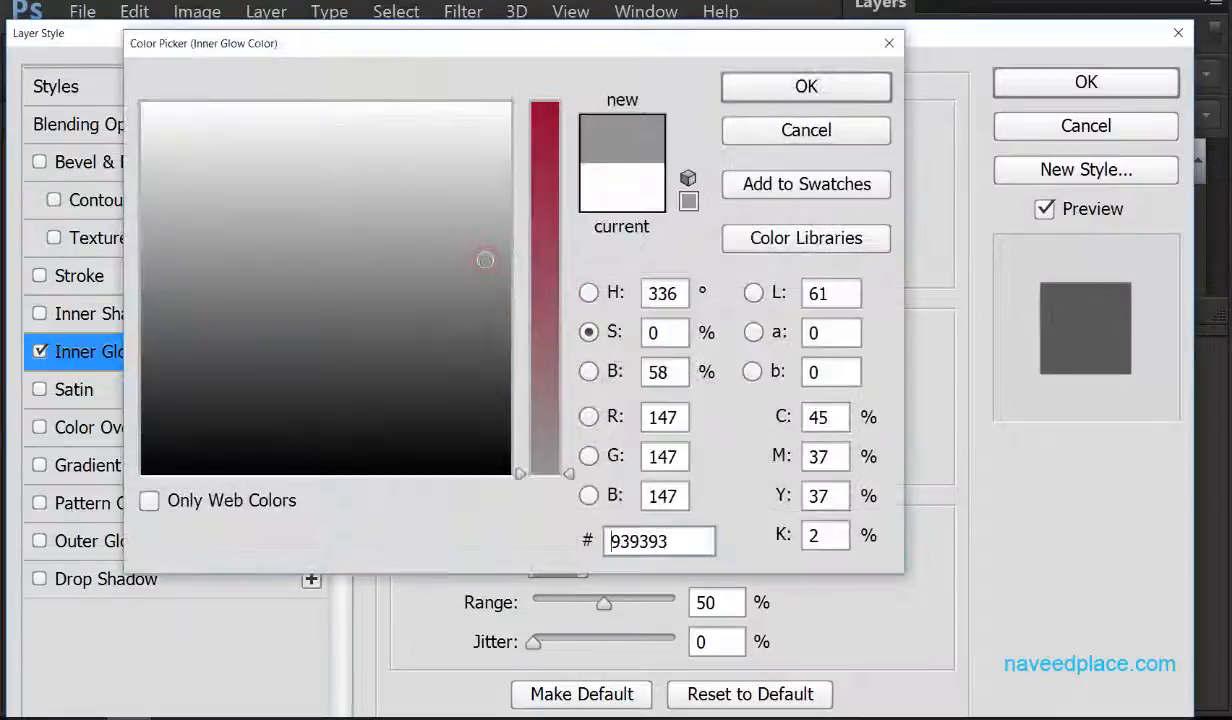
click(537, 260)
mouse_move(468, 250)
mouse_down()
mouse_move(245, 121)
mouse_move(201, 115)
mouse_move(391, 121)
mouse_move(392, 110)
mouse_up()
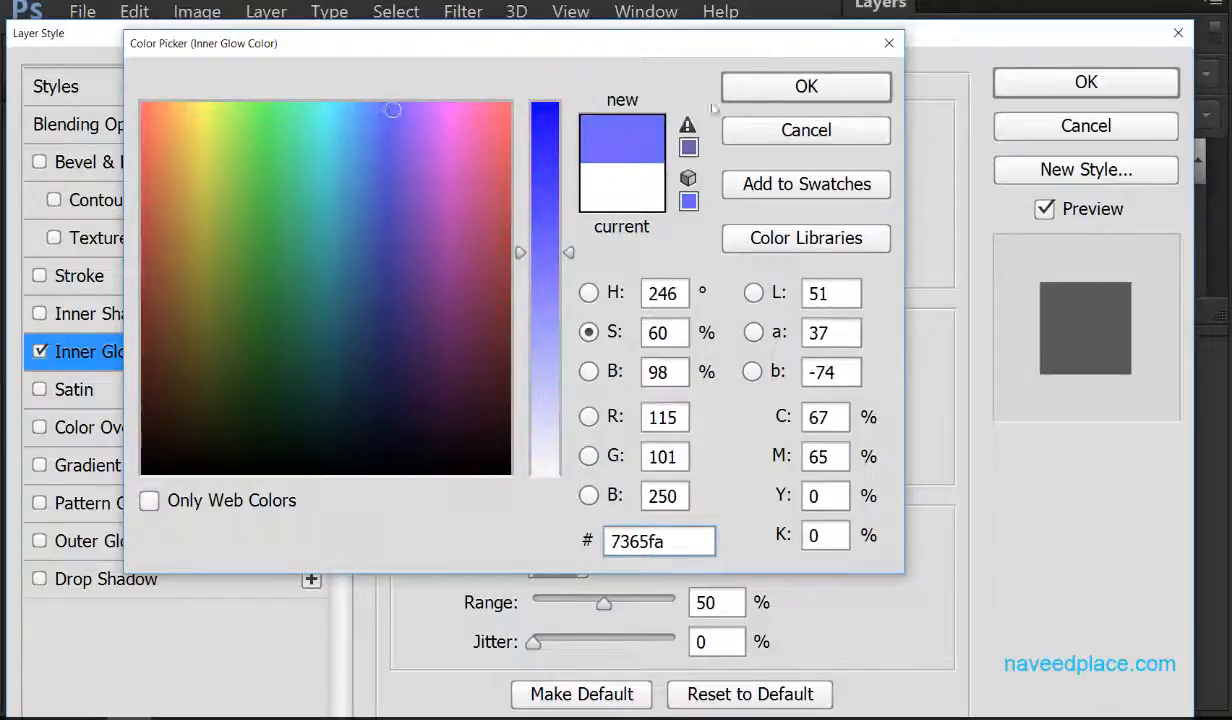
click(806, 87)
Set the inner glow's opacity to 45% and its size to 210 px, and check the effect on the rectangle.
mouse_move(601, 177)
mouse_down()
mouse_move(649, 184)
mouse_move(597, 180)
mouse_up()
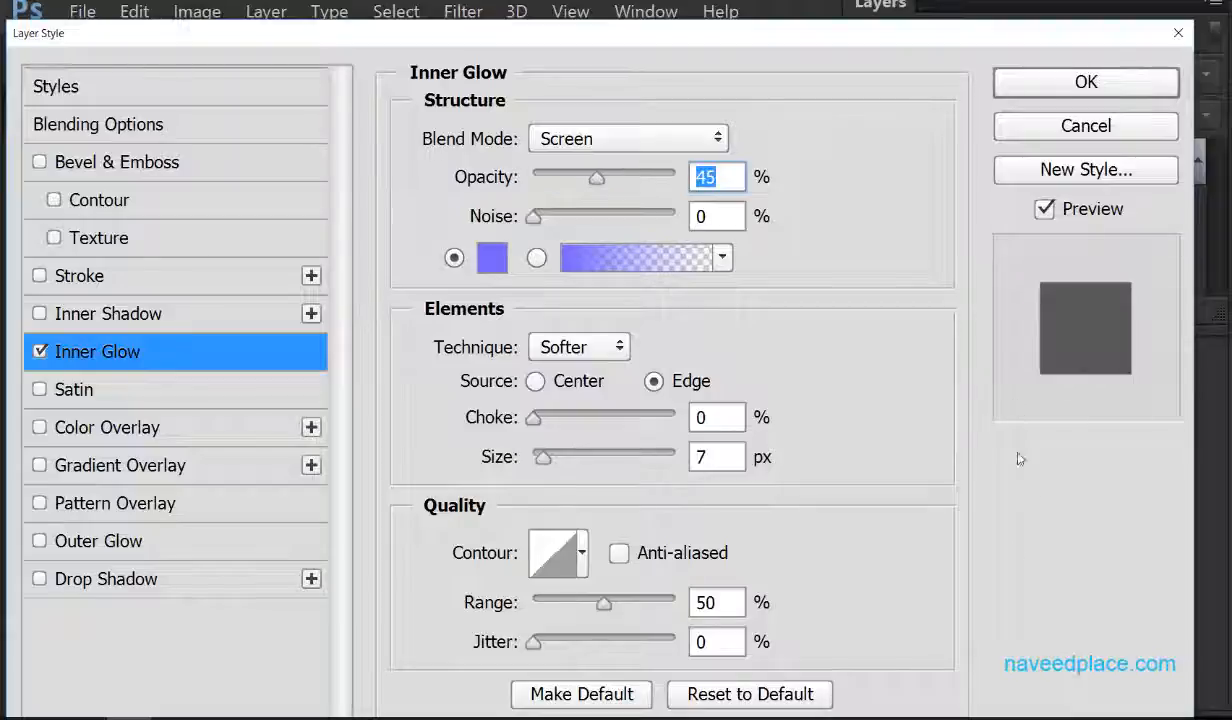
click(540, 457)
drag(558, 463, 655, 463)
drag(734, 33, 737, 508)
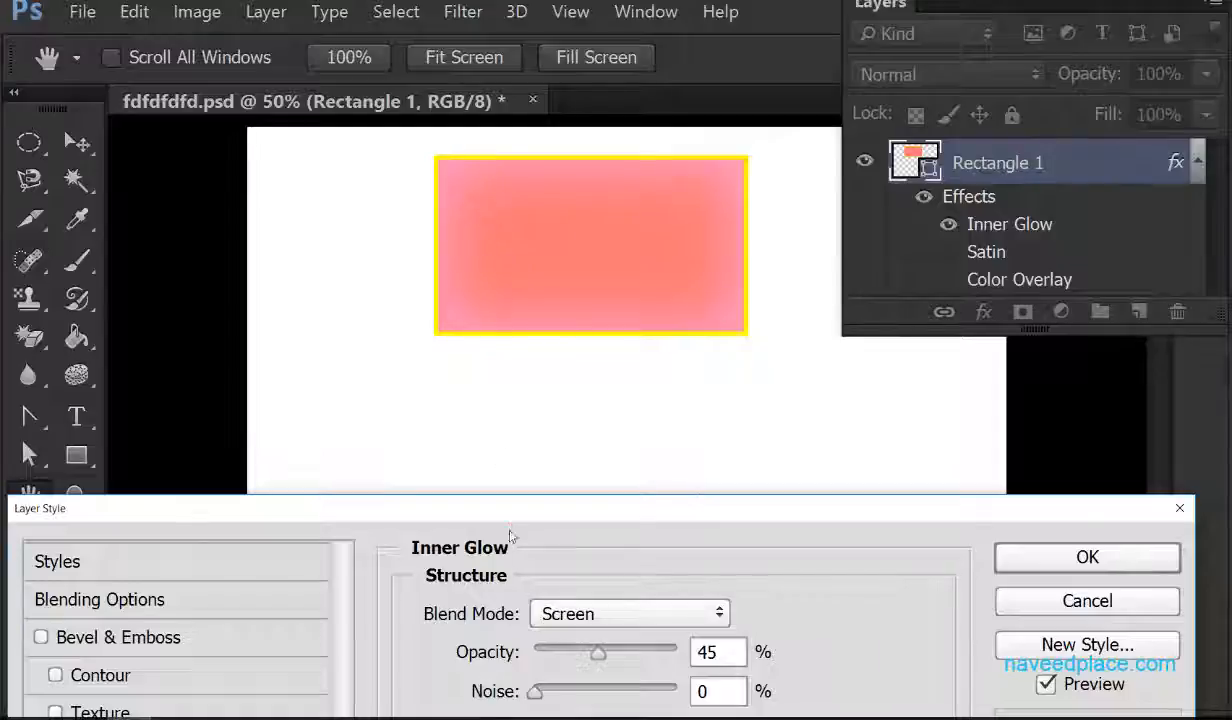
drag(507, 508, 506, 363)
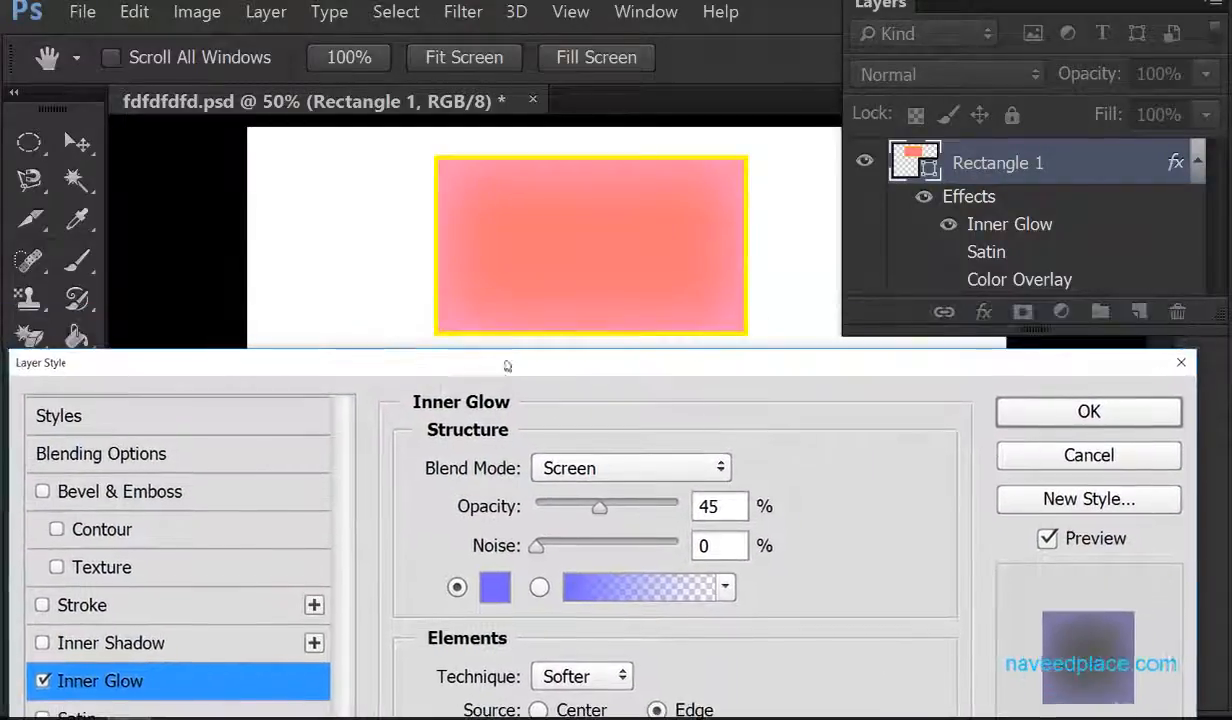
drag(608, 362, 592, 107)
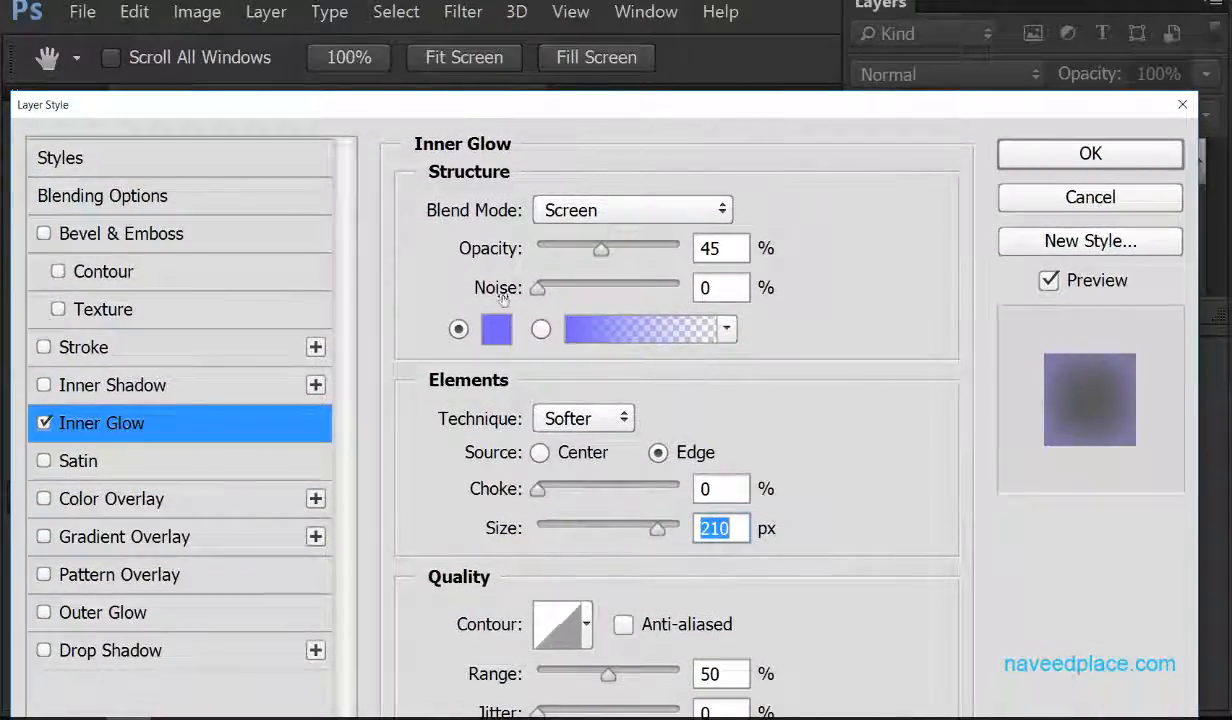
Set the inner glow's opacity to 98% and its noise to 69%, comparing the effect on the rectangle.
drag(601, 249, 676, 249)
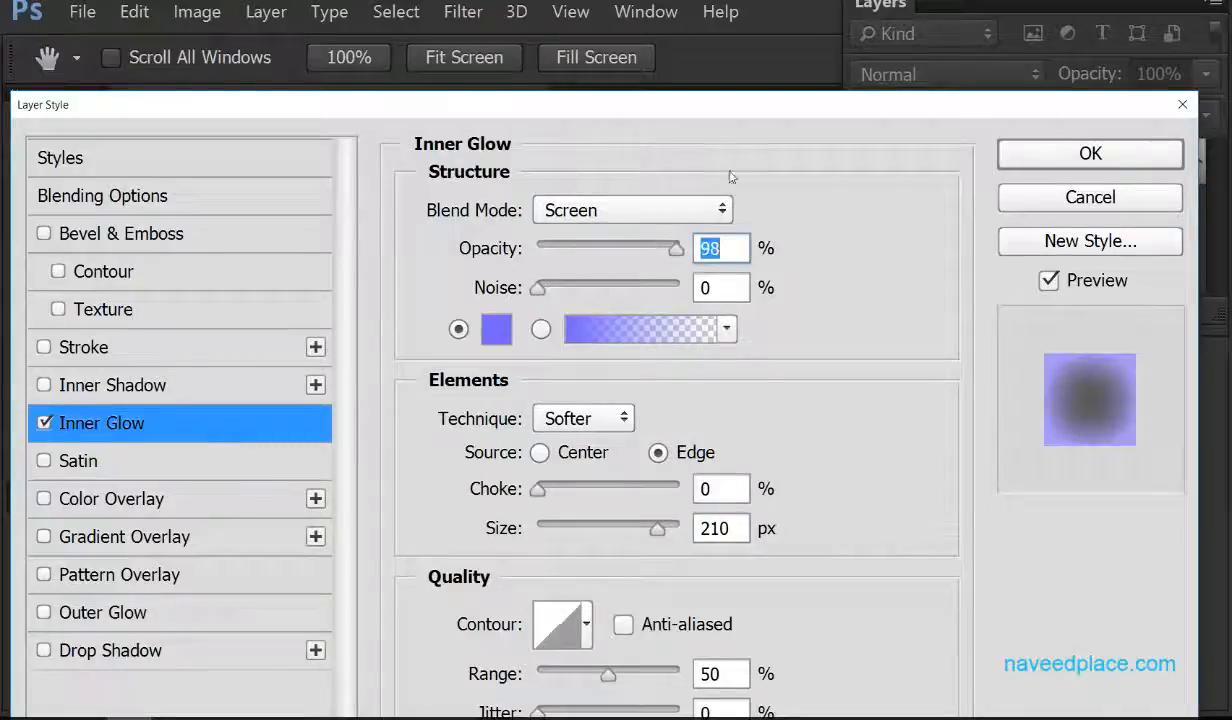
drag(720, 105, 726, 363)
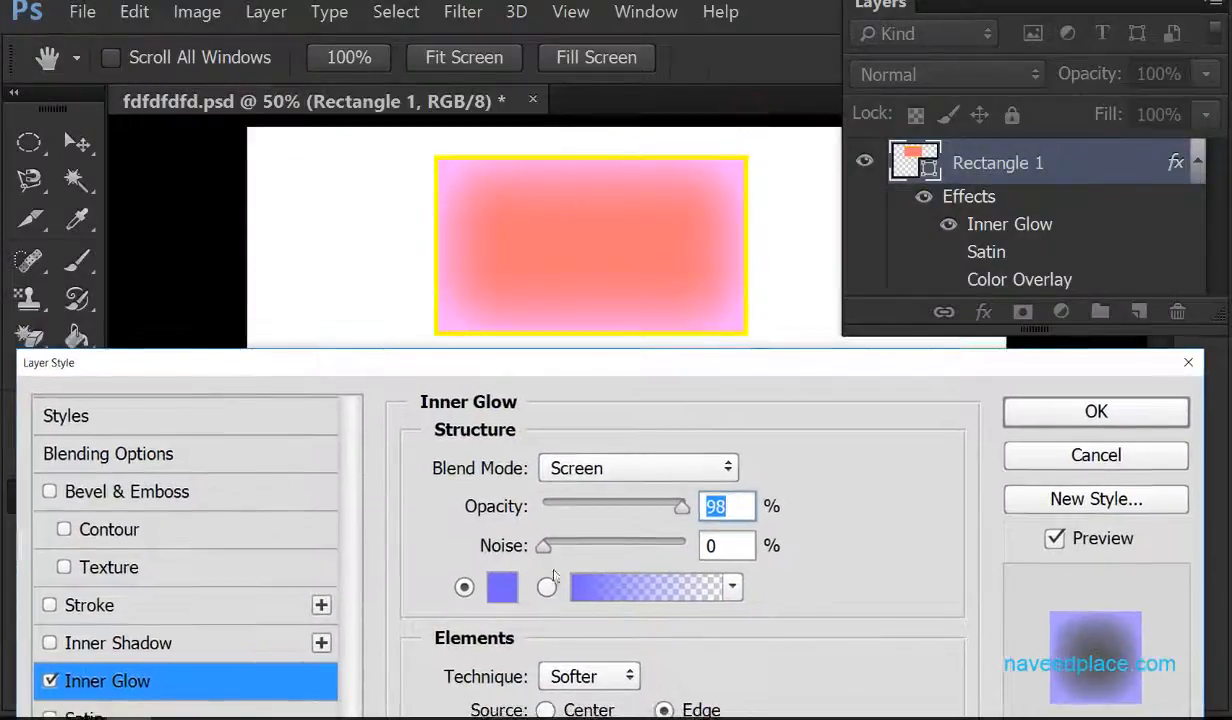
drag(544, 546, 641, 546)
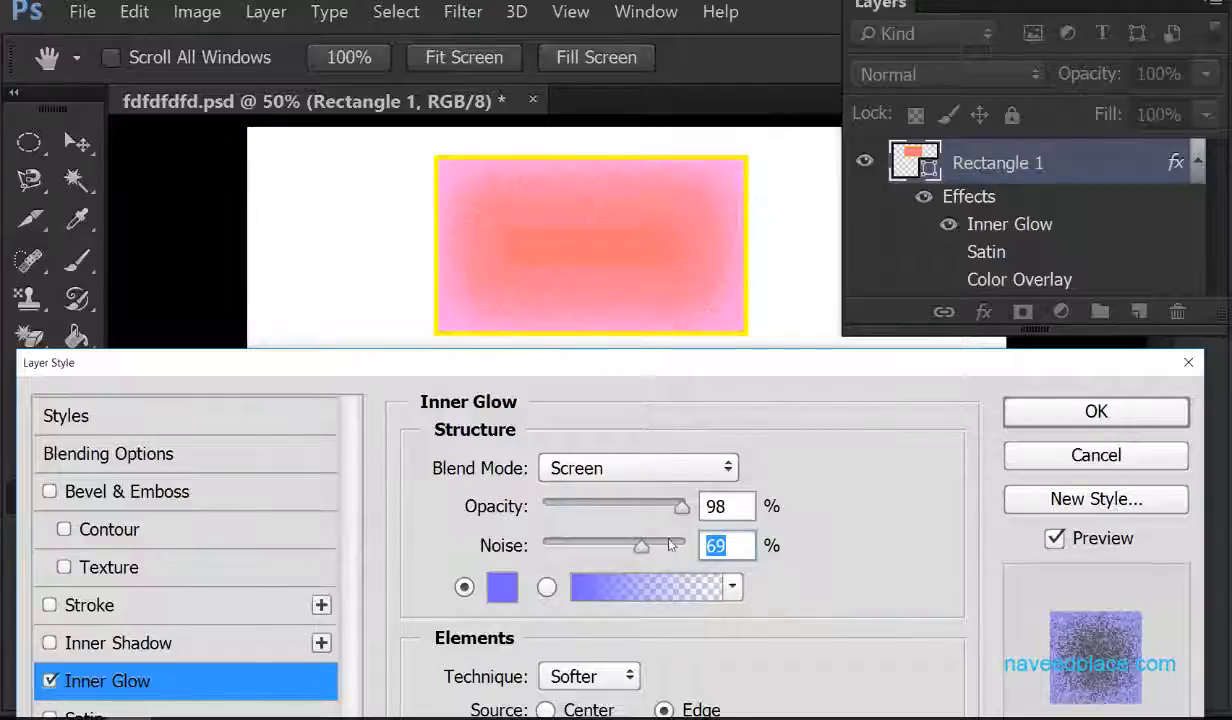
drag(668, 370, 662, 178)
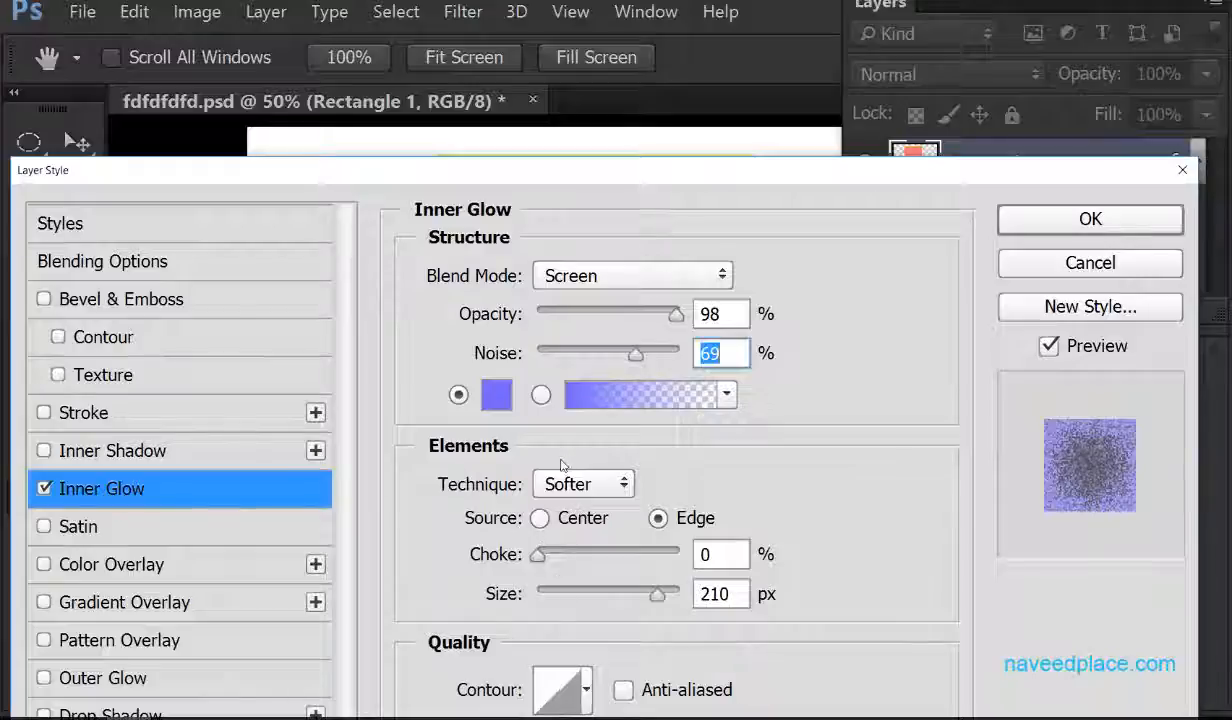
Switch the inner glow's technique to Precise and view the rectangle.
click(562, 494)
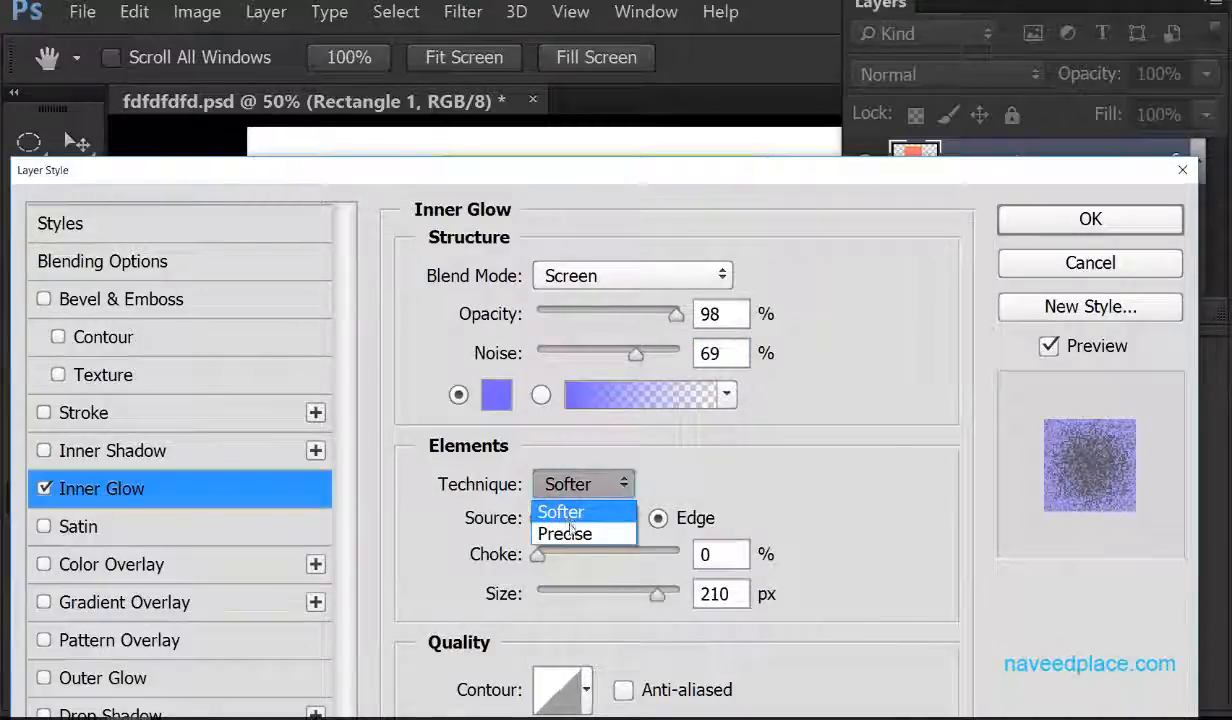
click(567, 533)
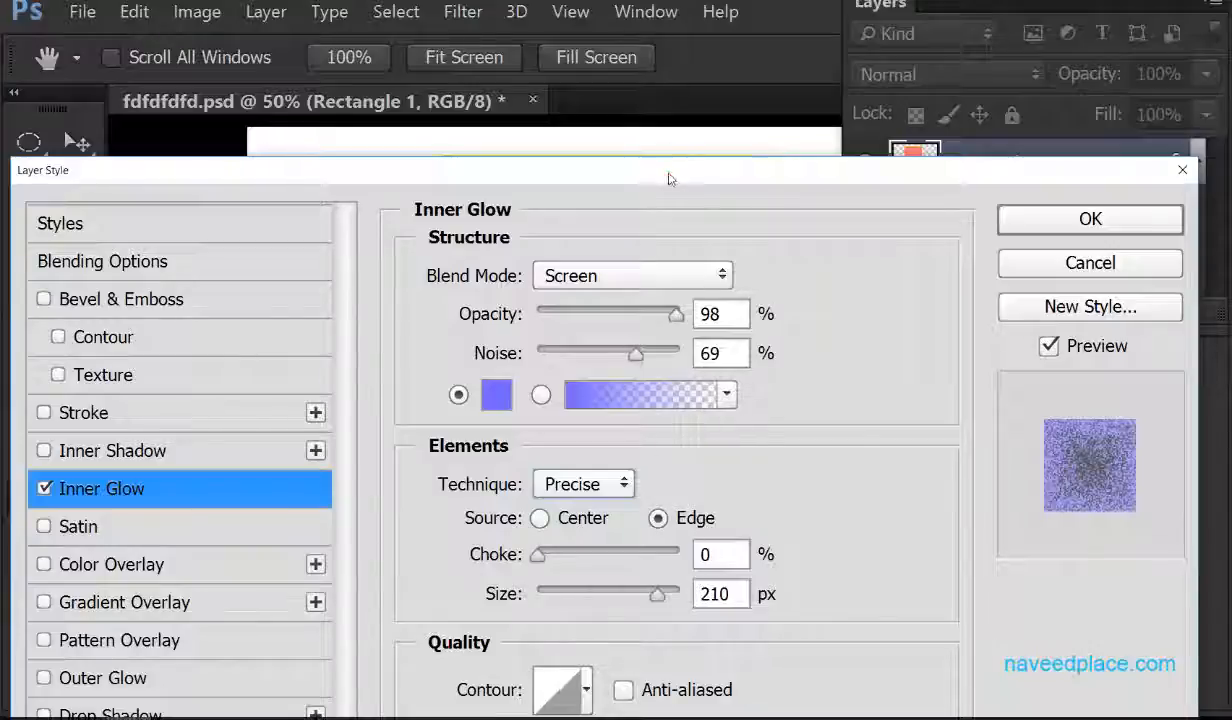
drag(669, 178, 674, 455)
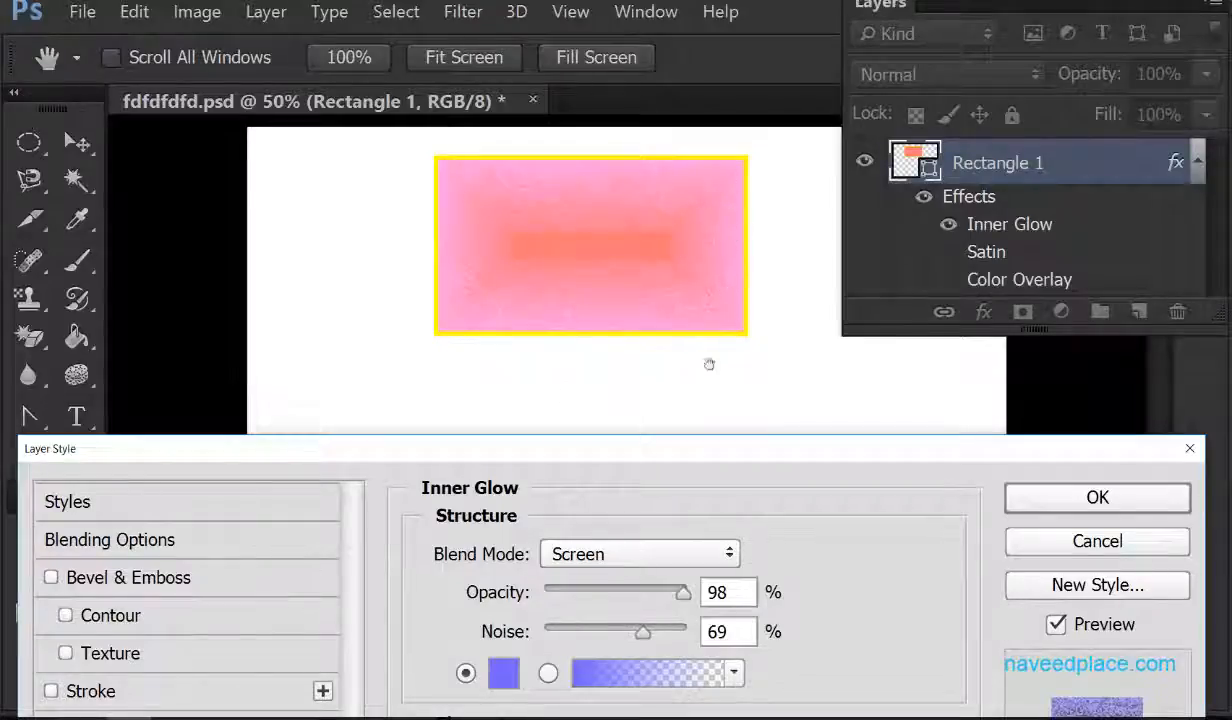
drag(668, 452, 634, 494)
Compare the Center and Edge sources for the inner glow on the rectangle and keep Center.
click(552, 624)
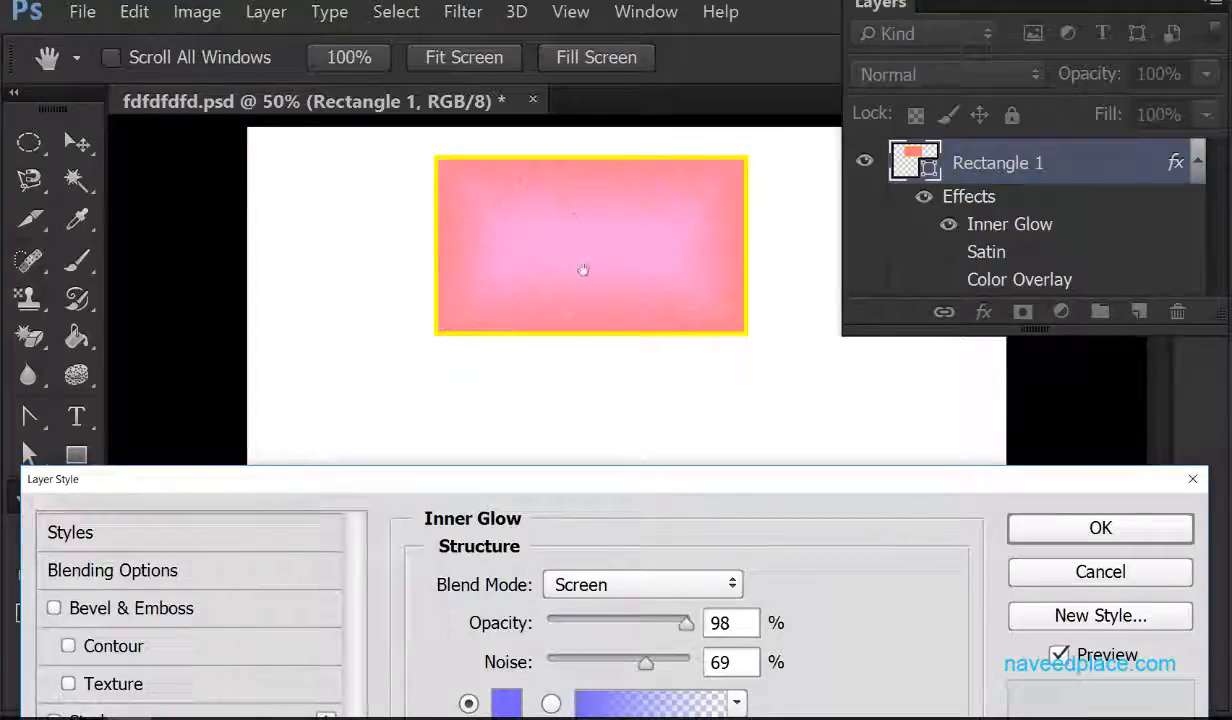
drag(588, 482, 590, 354)
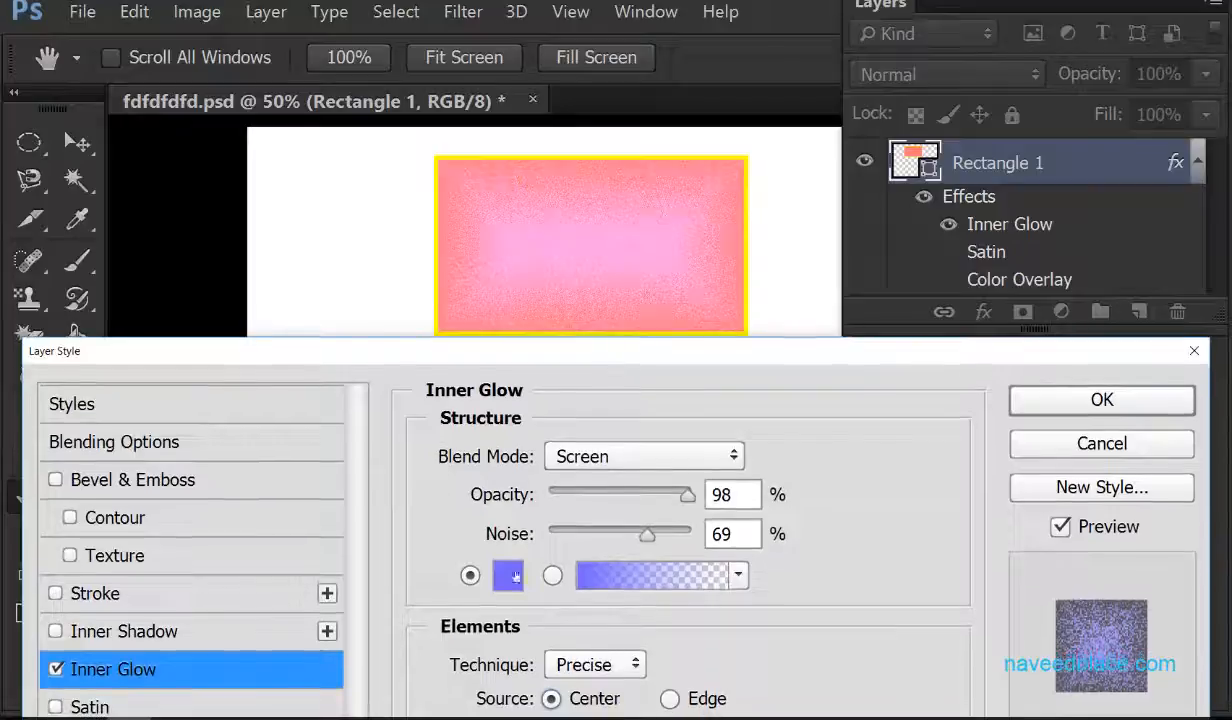
click(692, 700)
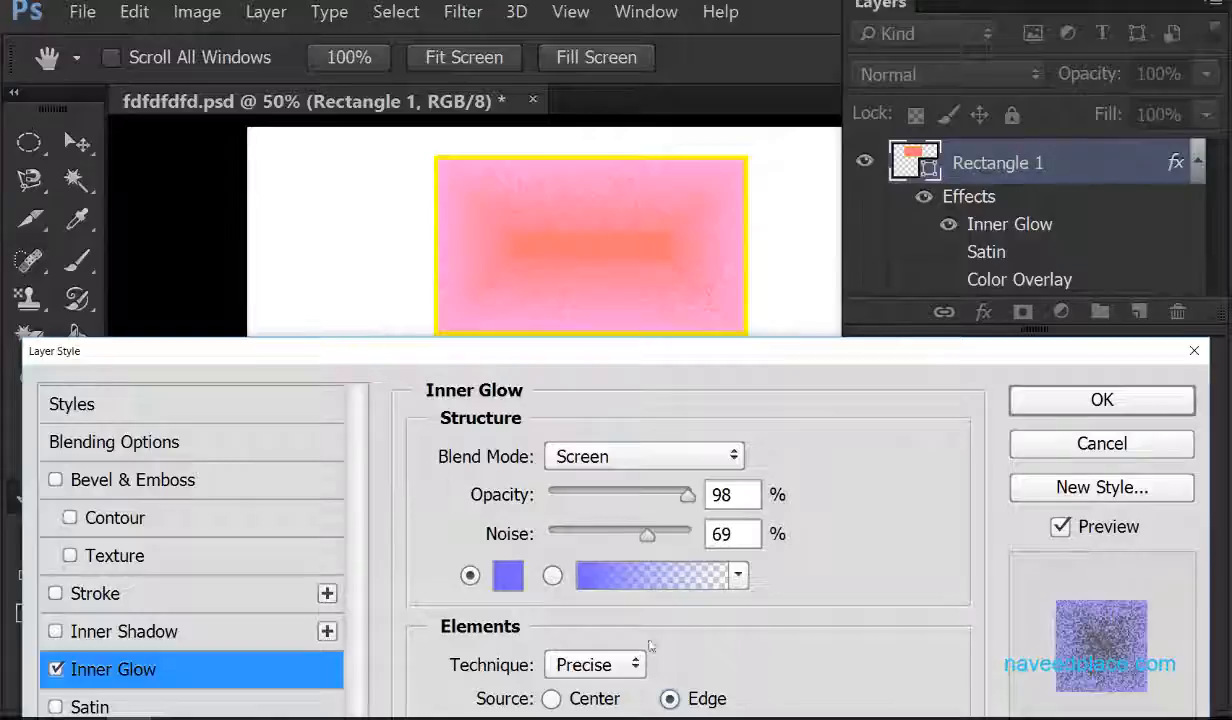
click(552, 699)
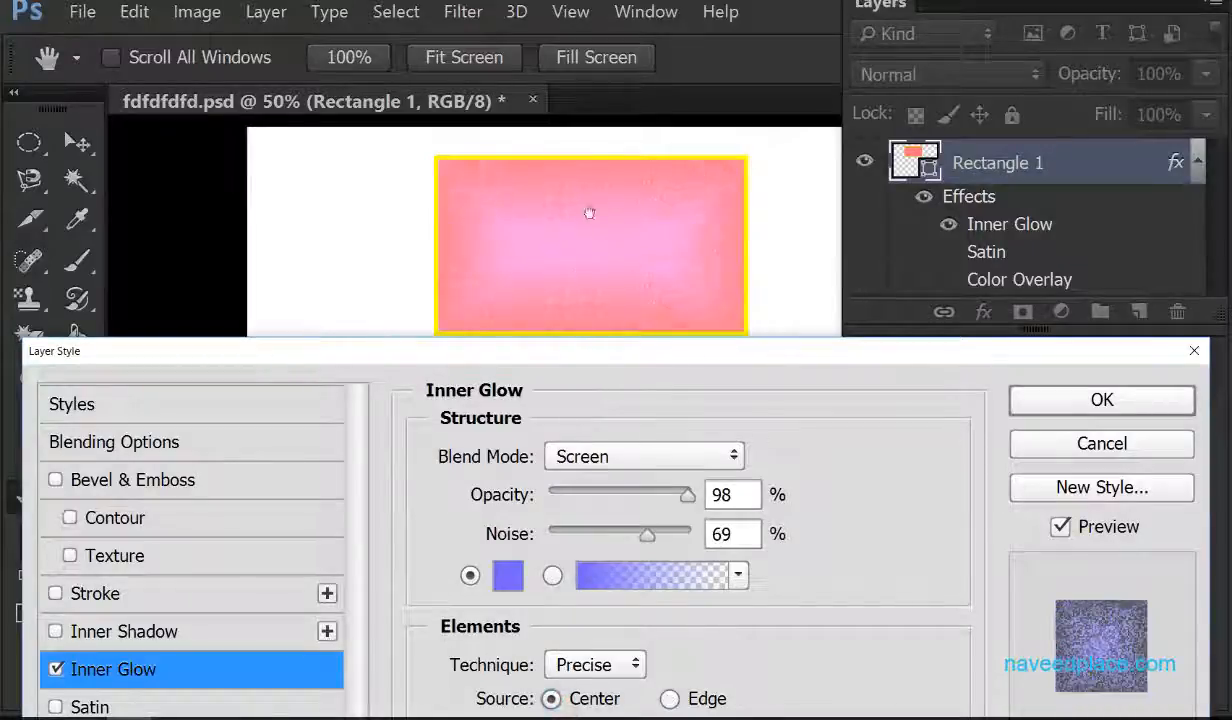
drag(700, 352, 680, 120)
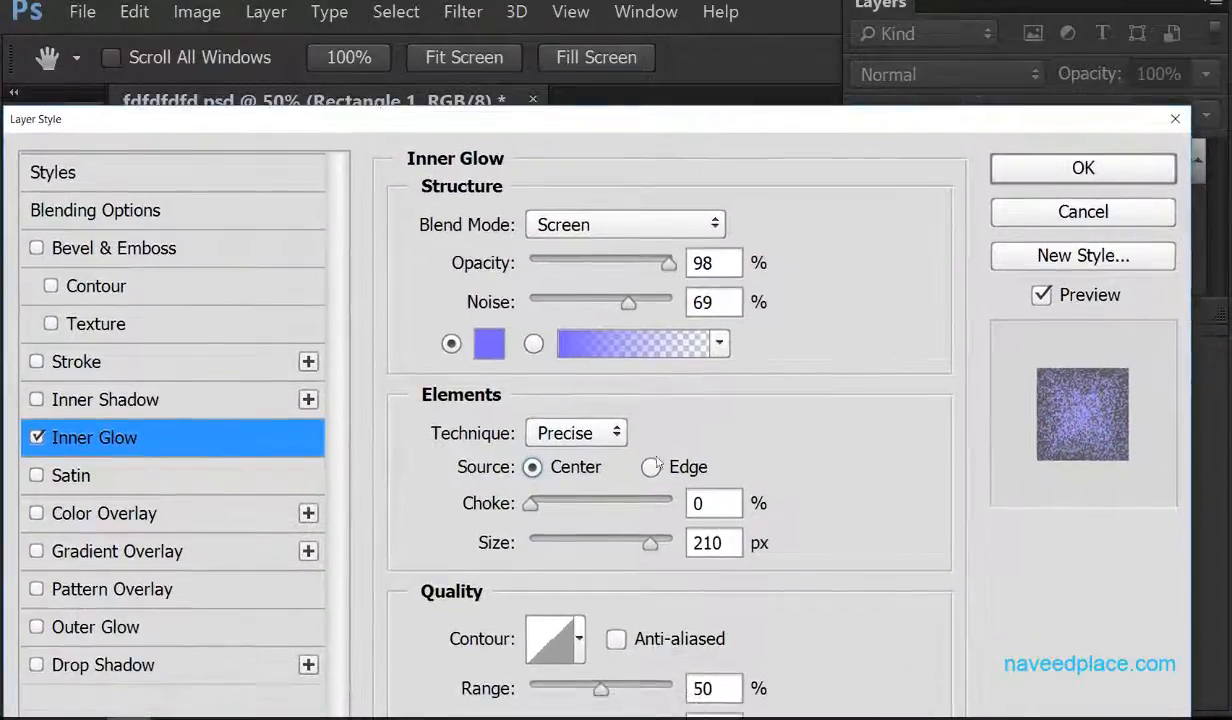
Try the inner glow's choke at 38% and 71% and examine the effect on the rectangle.
drag(530, 504, 558, 504)
drag(643, 132, 675, 199)
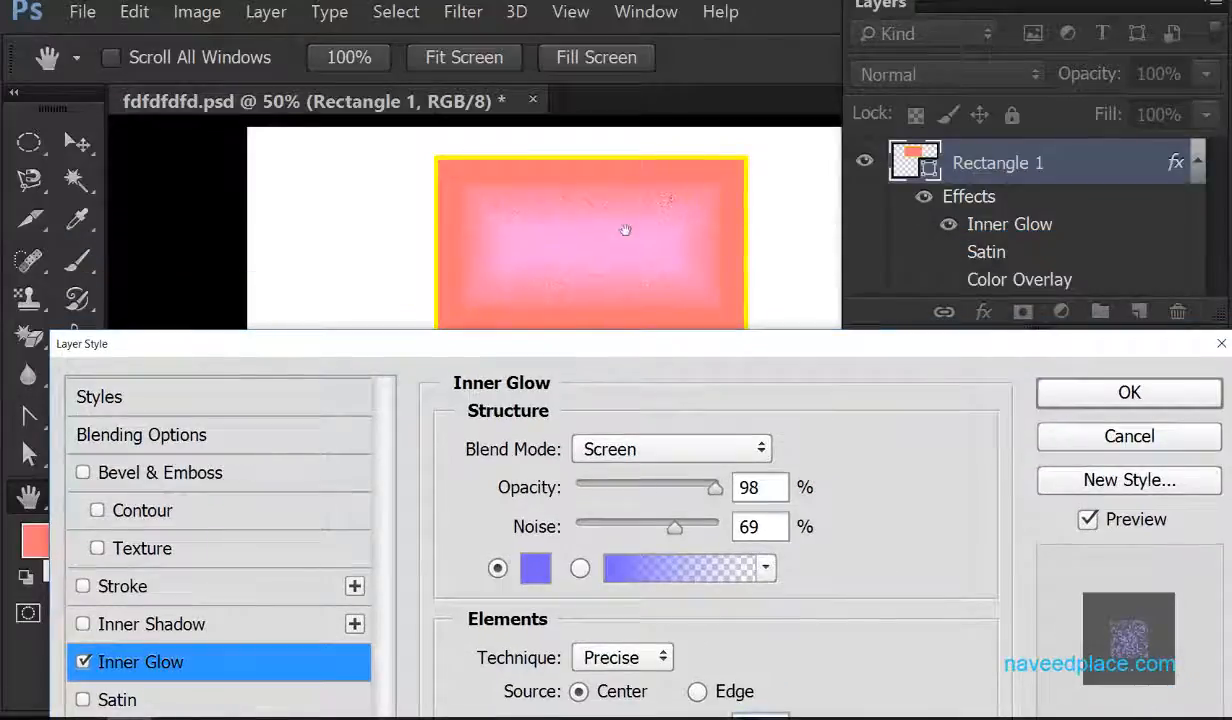
drag(649, 341, 643, 259)
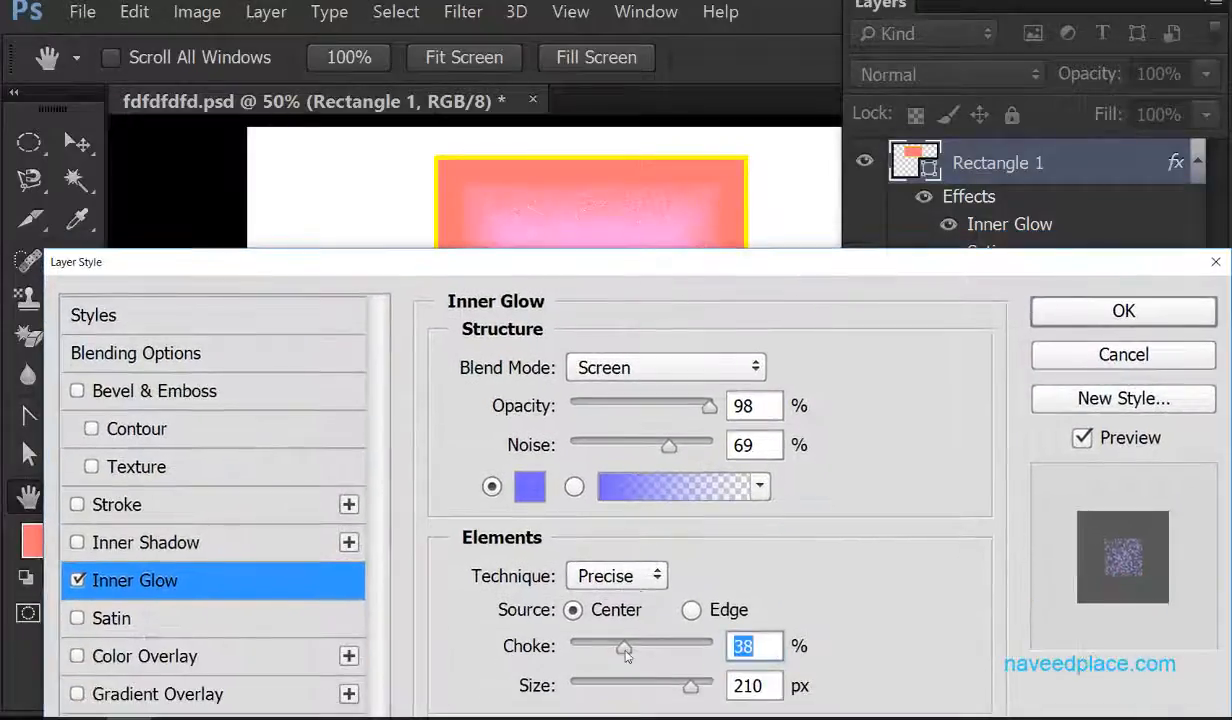
drag(652, 651, 684, 650)
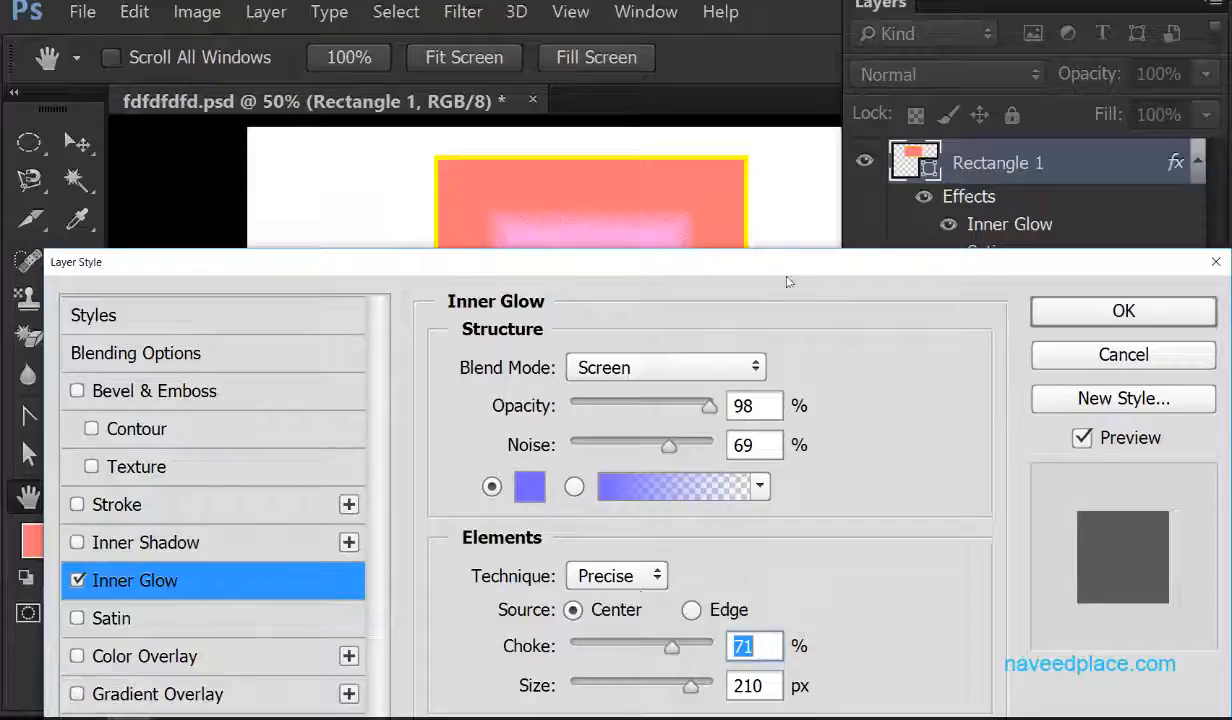
drag(760, 266, 756, 440)
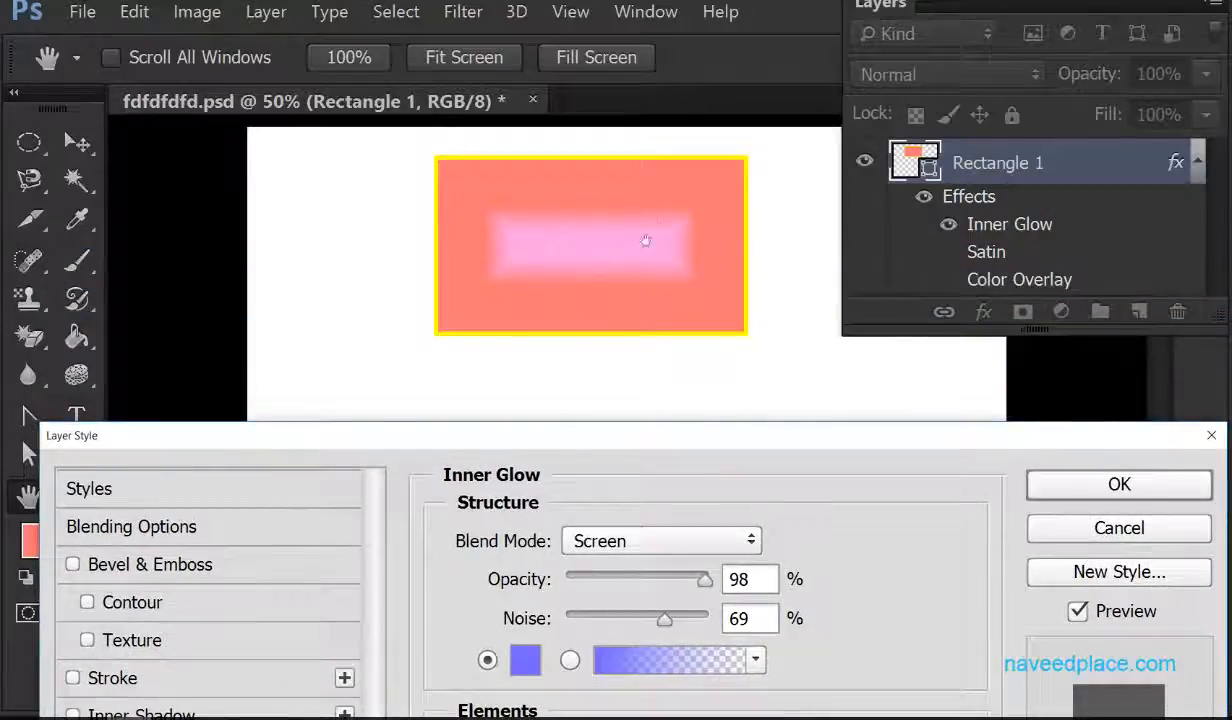
drag(657, 437, 575, 113)
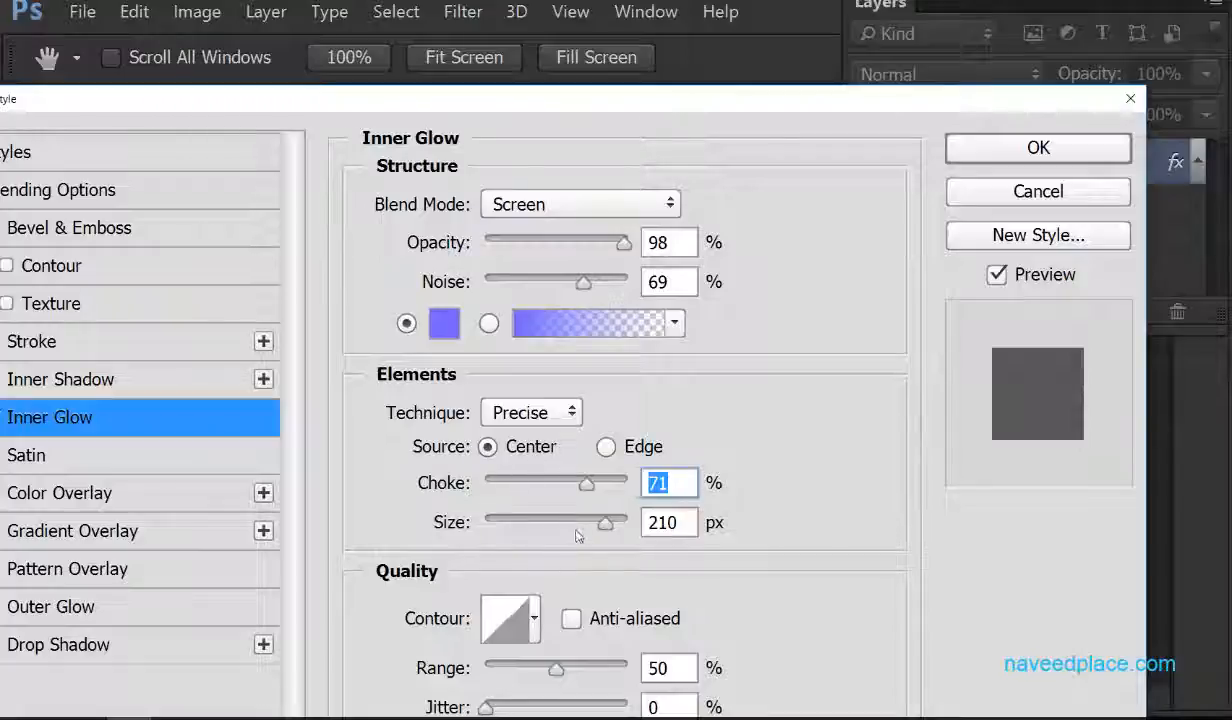
Try the single-peak ring and cone contours on the inner glow and set its choke to 8%.
drag(724, 110, 797, 41)
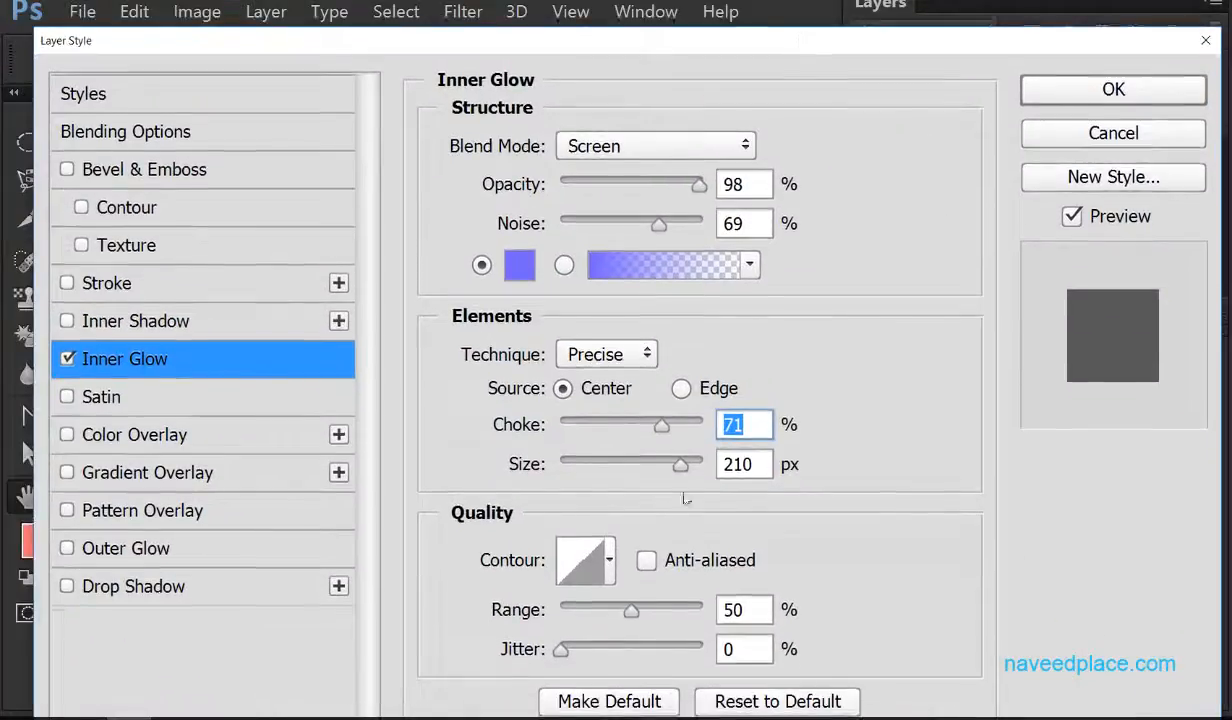
click(608, 560)
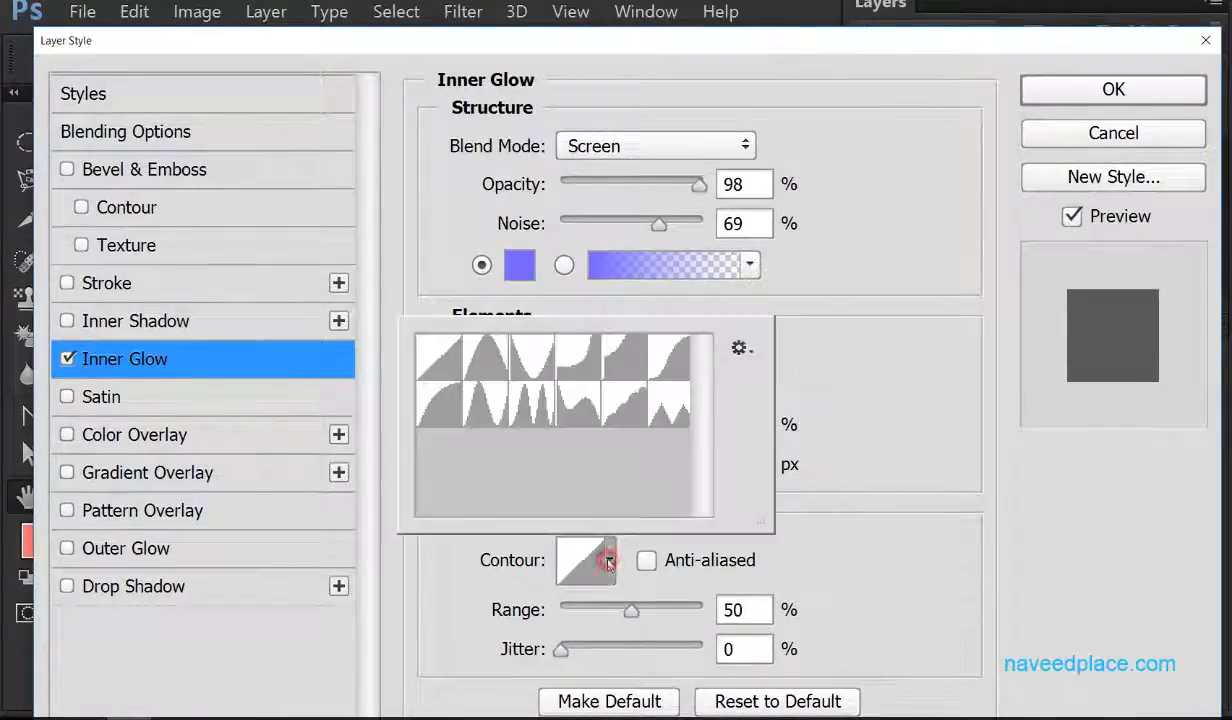
click(536, 410)
click(484, 350)
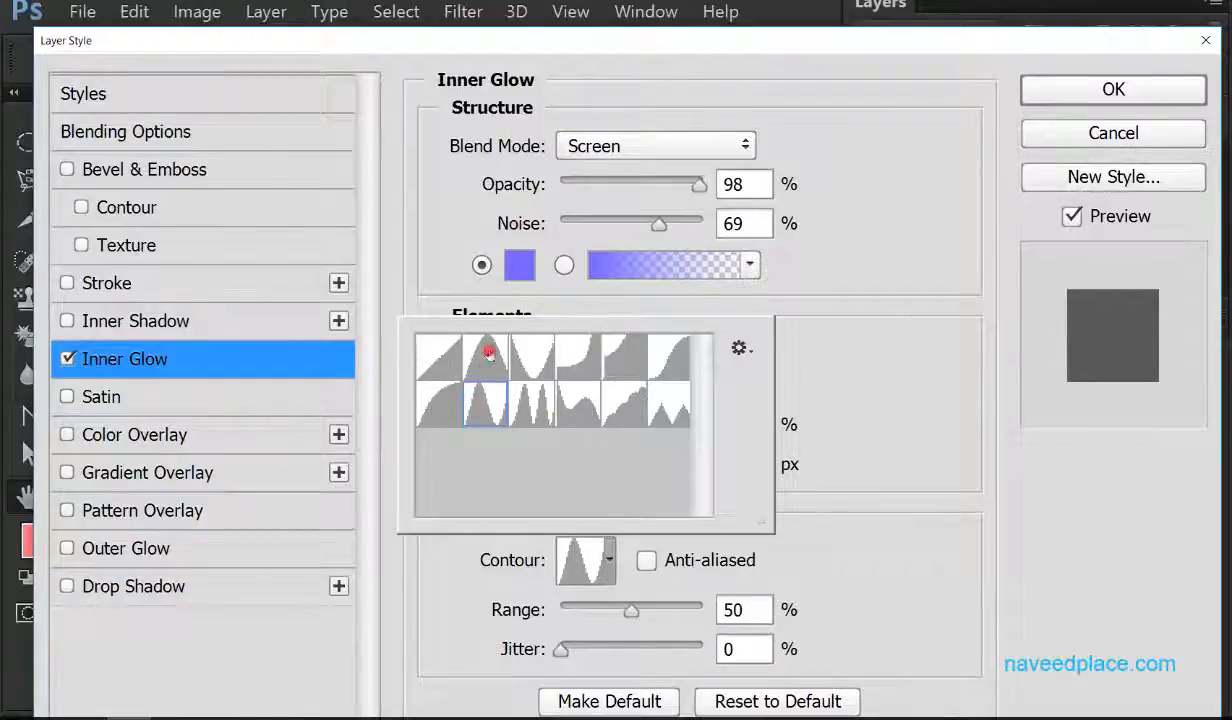
click(858, 351)
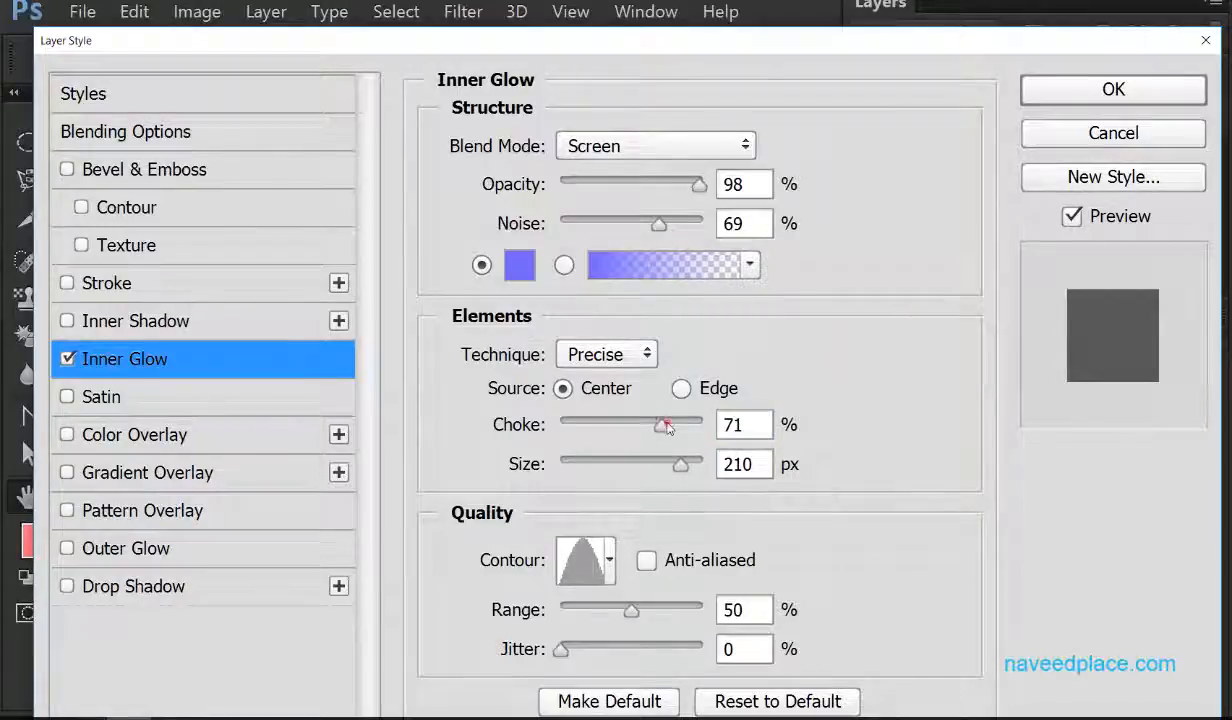
drag(665, 425, 575, 426)
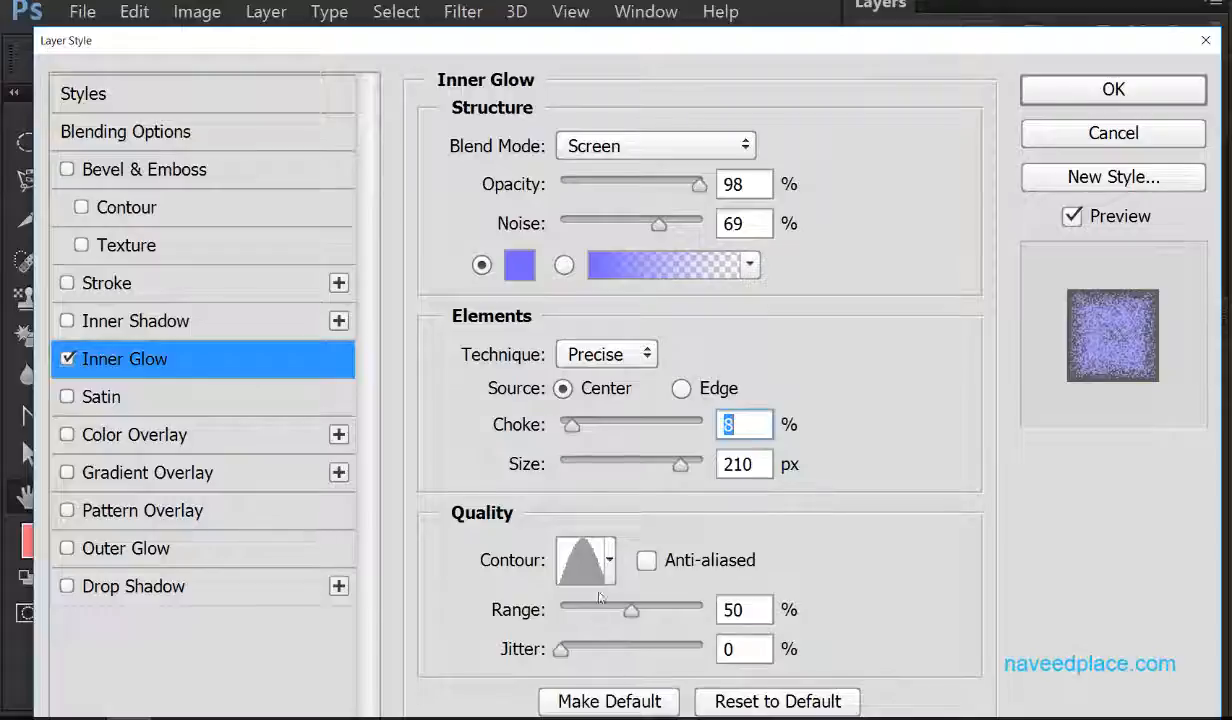
Try the double-peak ring contour on the inner glow and view it on the rectangle.
click(609, 562)
click(532, 404)
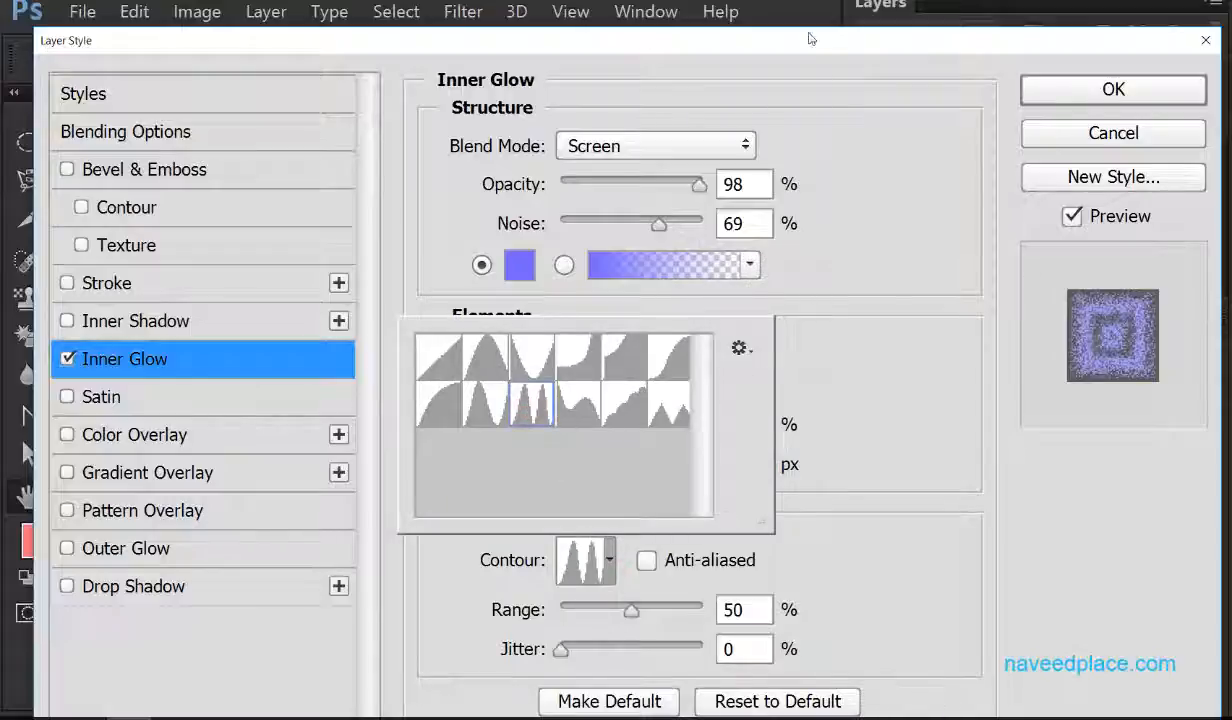
drag(797, 45, 800, 500)
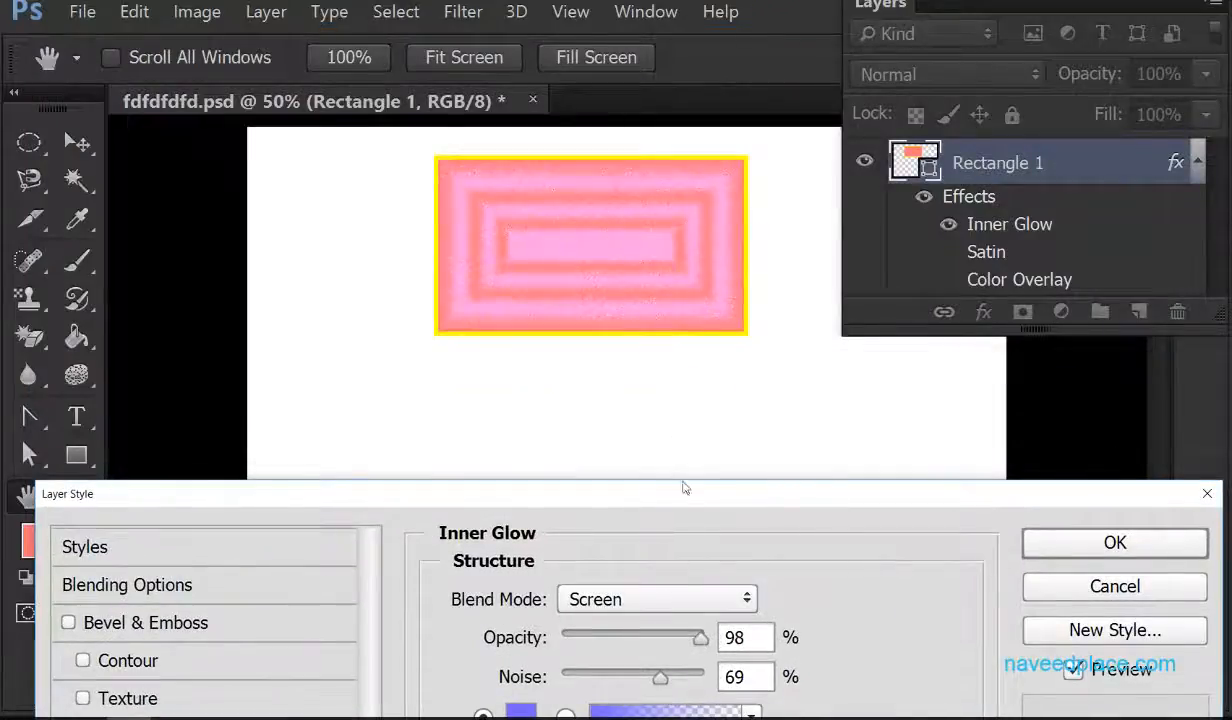
drag(685, 487, 691, 162)
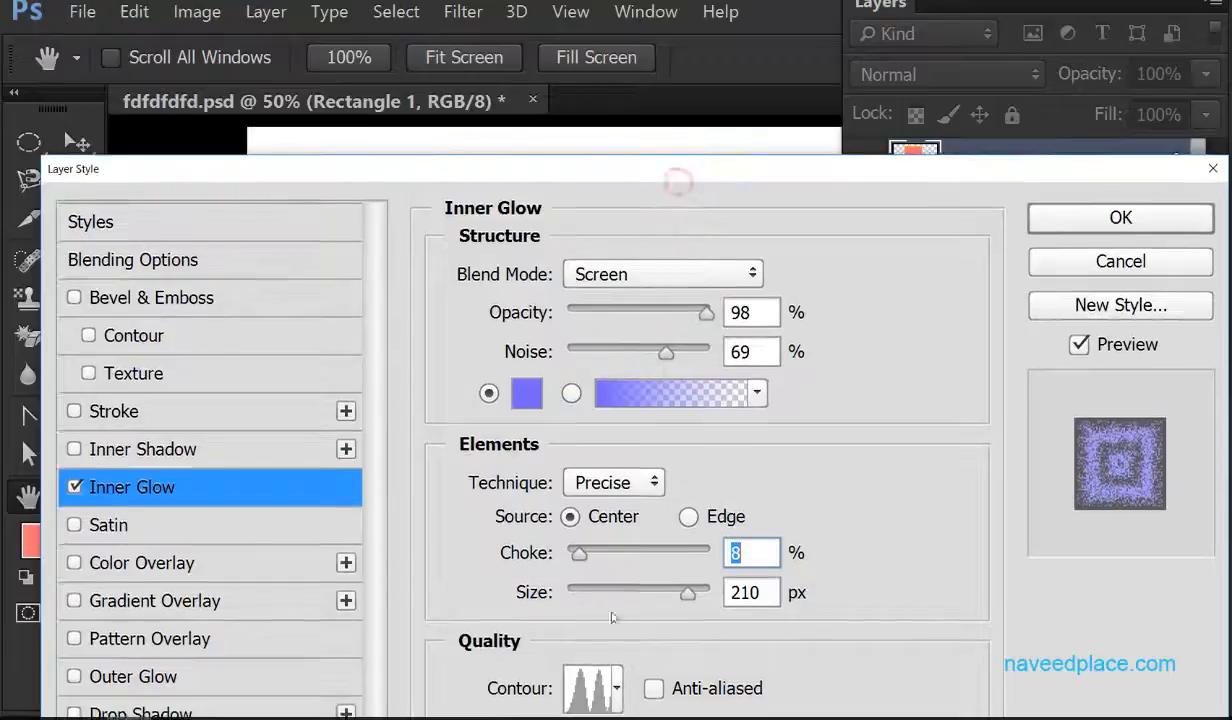
Change the inner glow's contour to the single-peak ring and check the rectangle.
click(615, 688)
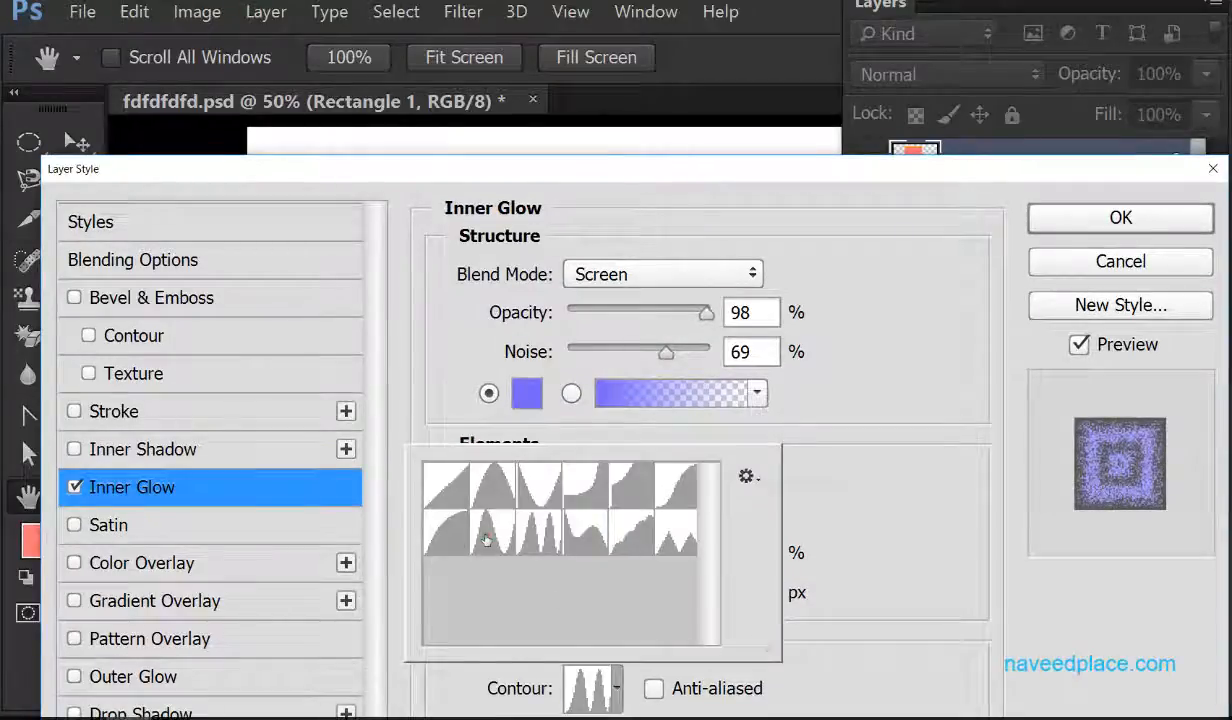
click(470, 518)
drag(733, 166, 733, 419)
drag(661, 430, 660, 158)
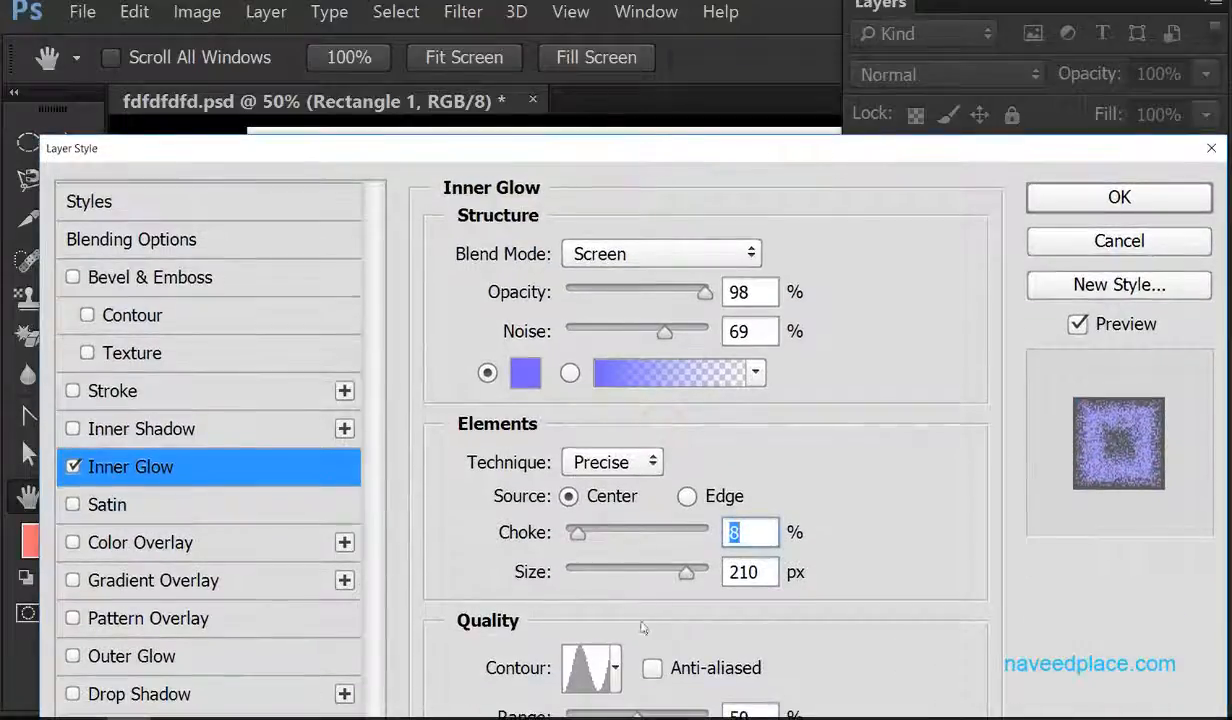
Set the inner glow's contour to the rounded-steps shape and its range to 31%.
click(615, 668)
click(631, 521)
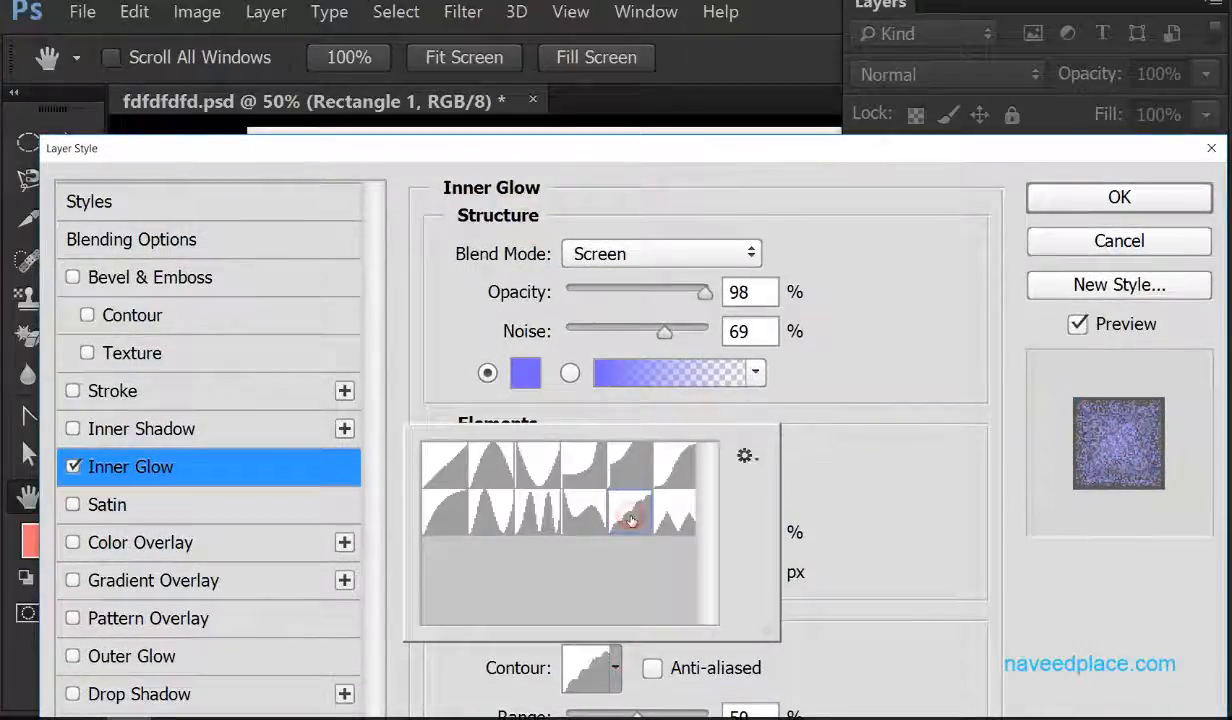
drag(722, 150, 671, 38)
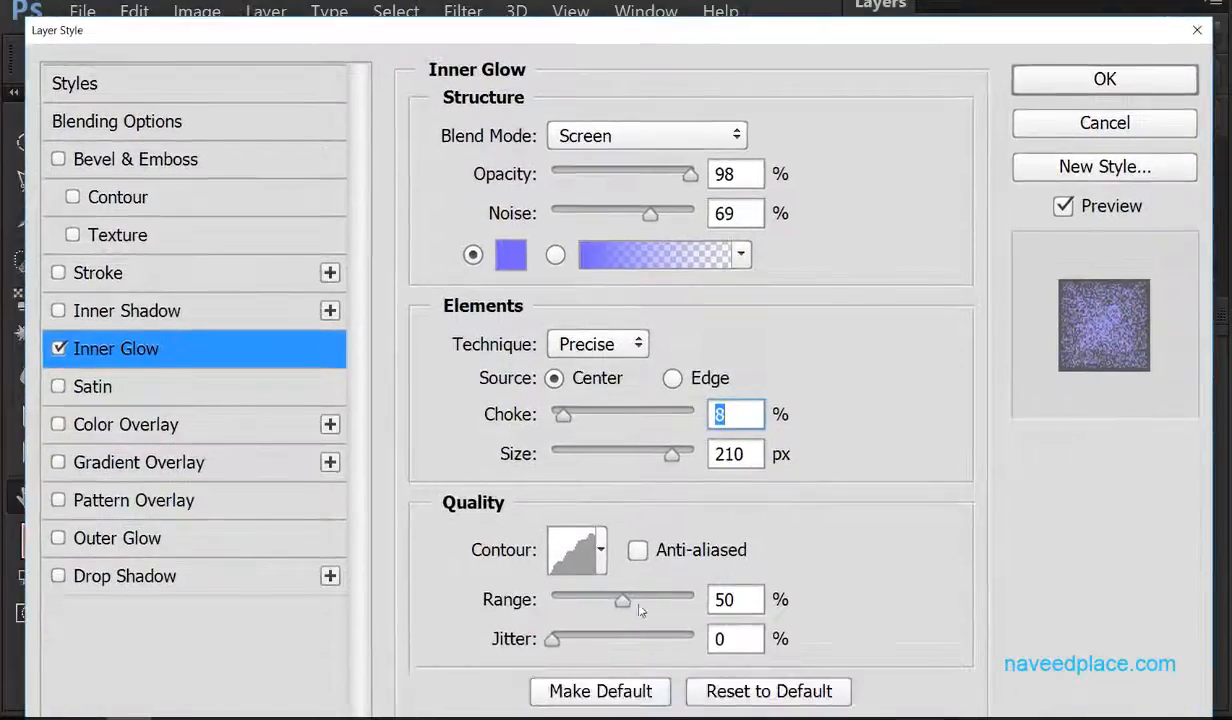
drag(622, 600, 595, 600)
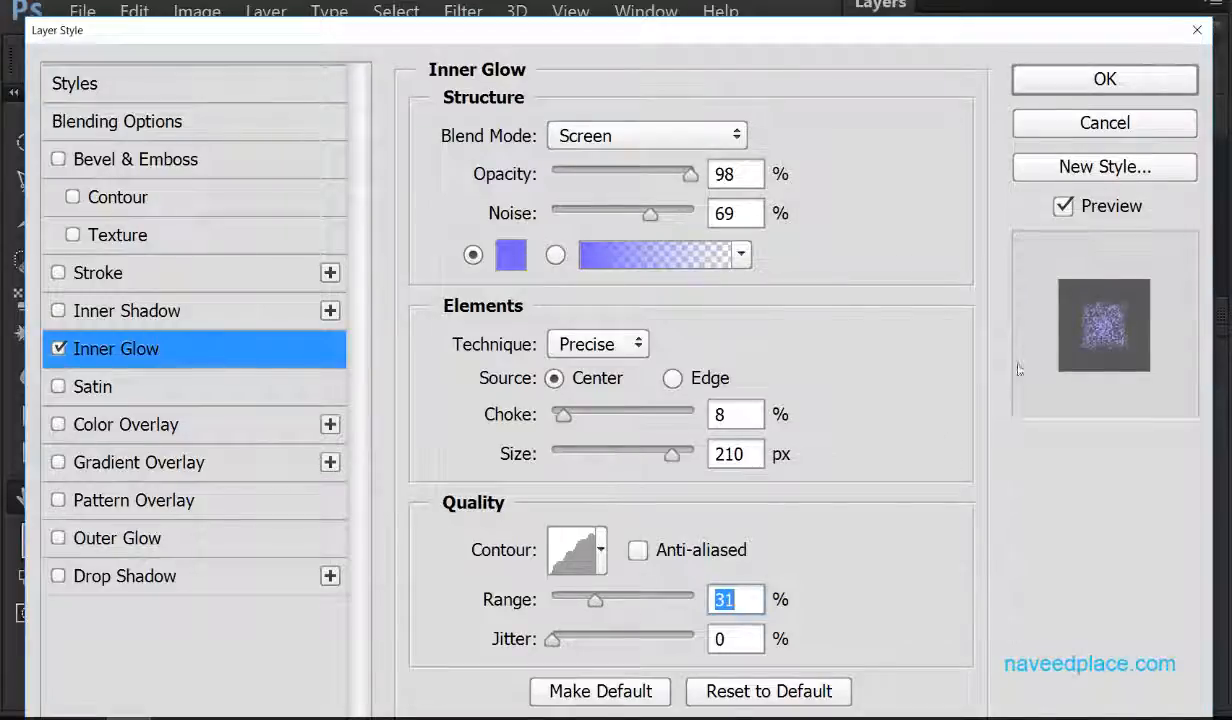
Try a 65% jitter on the inner glow and toggle the effect off and on to compare.
click(553, 641)
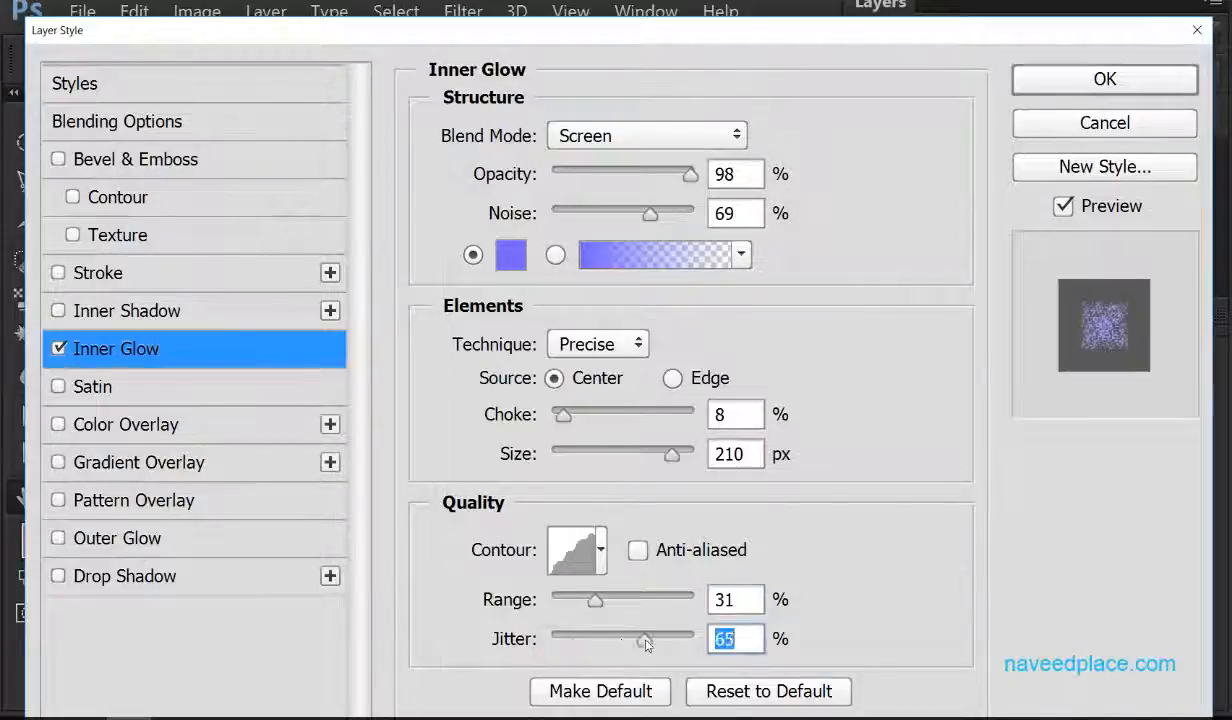
click(59, 349)
click(59, 349)
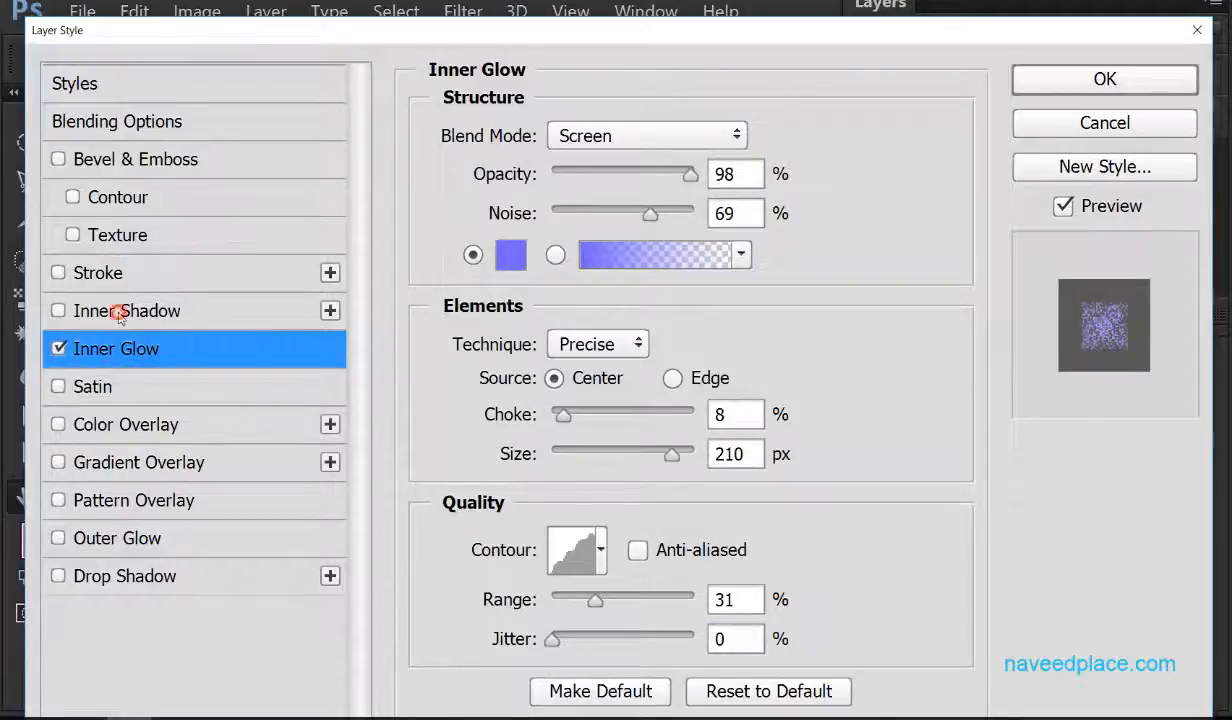
Replace the rectangle's inner glow with an inner shadow and change the shadow colour to bright green.
click(118, 313)
click(59, 348)
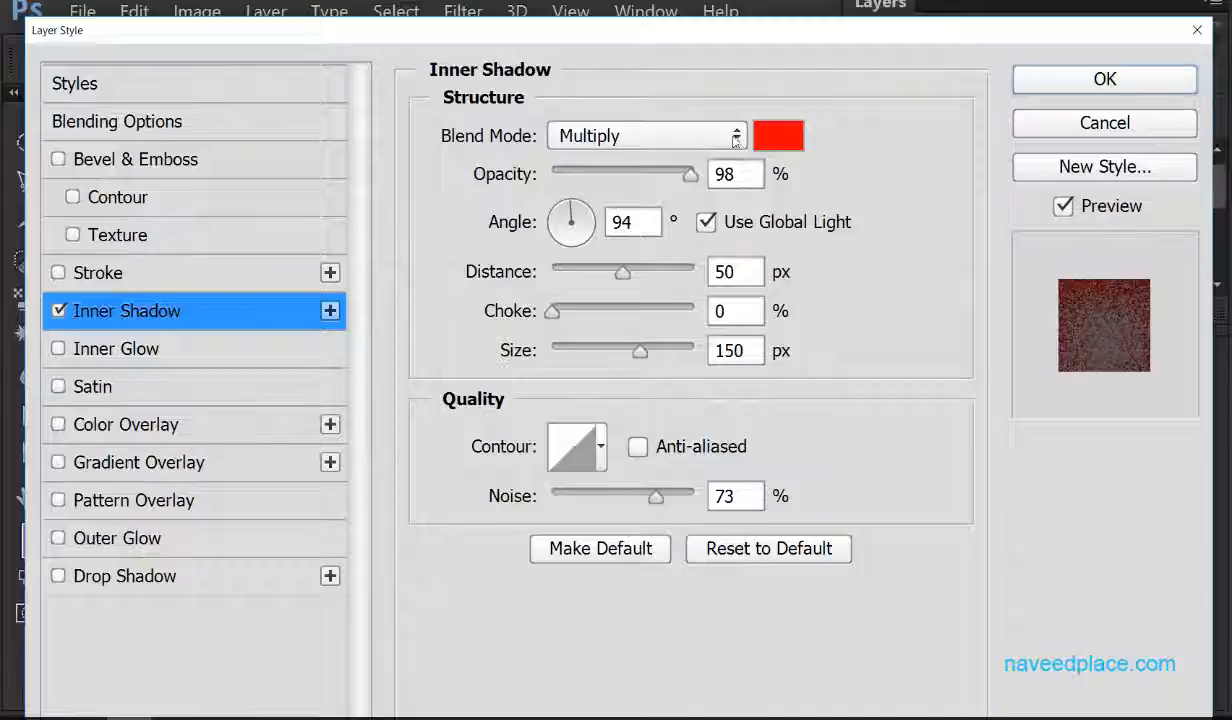
drag(800, 33, 787, 333)
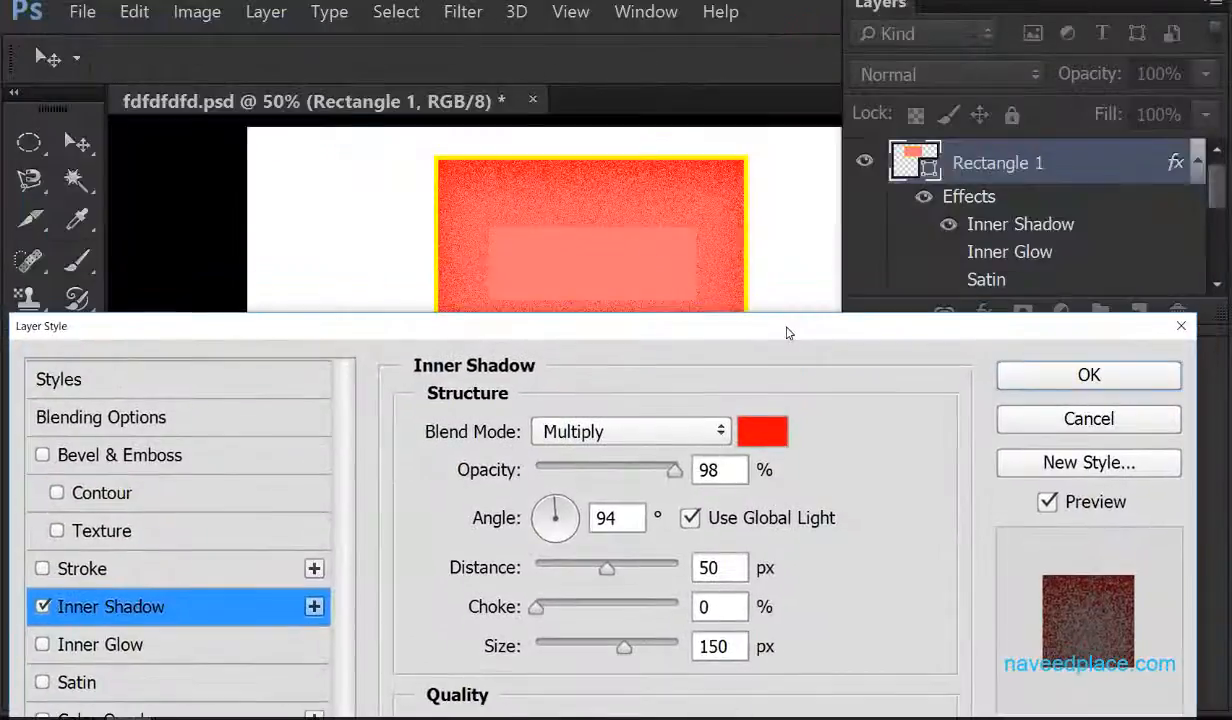
click(762, 431)
drag(380, 297, 248, 101)
click(806, 86)
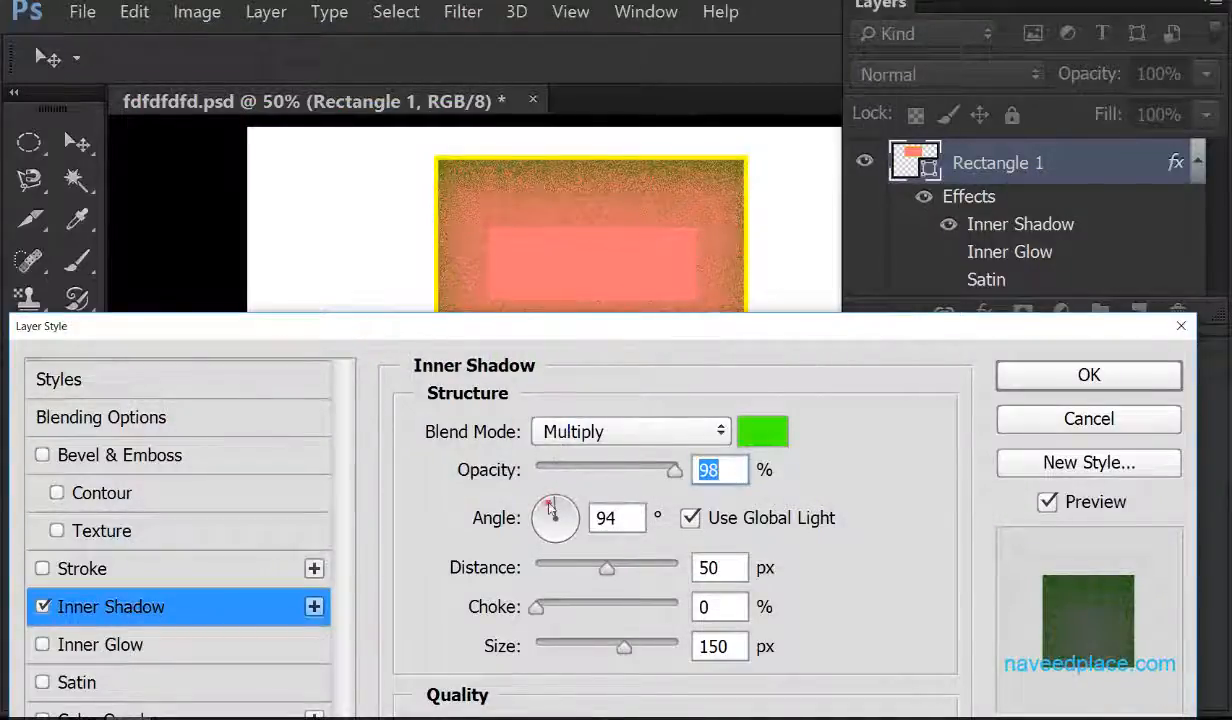
Set the inner shadow's angle to -35°, distance to 39 px, choke to 68% and size to 117 px.
drag(549, 508, 497, 570)
mouse_move(597, 570)
mouse_down()
mouse_move(676, 569)
mouse_move(595, 580)
mouse_up()
drag(536, 607, 633, 613)
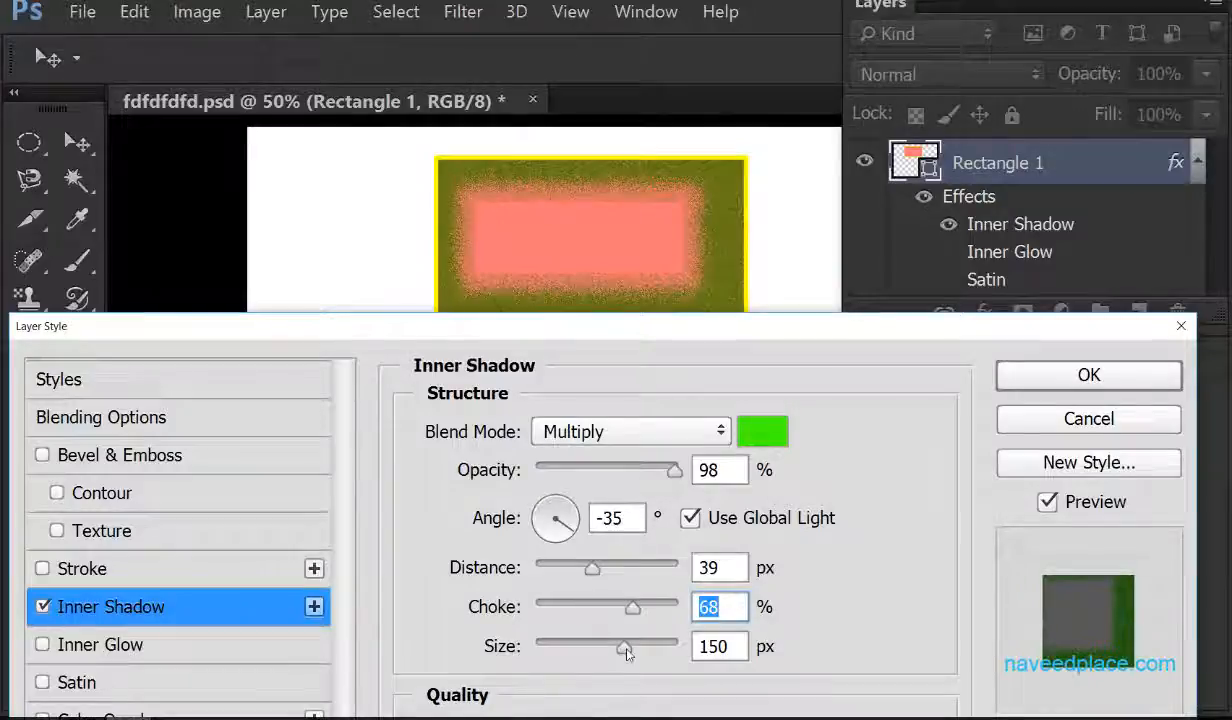
mouse_move(625, 650)
mouse_down()
mouse_move(657, 650)
mouse_move(607, 650)
mouse_up()
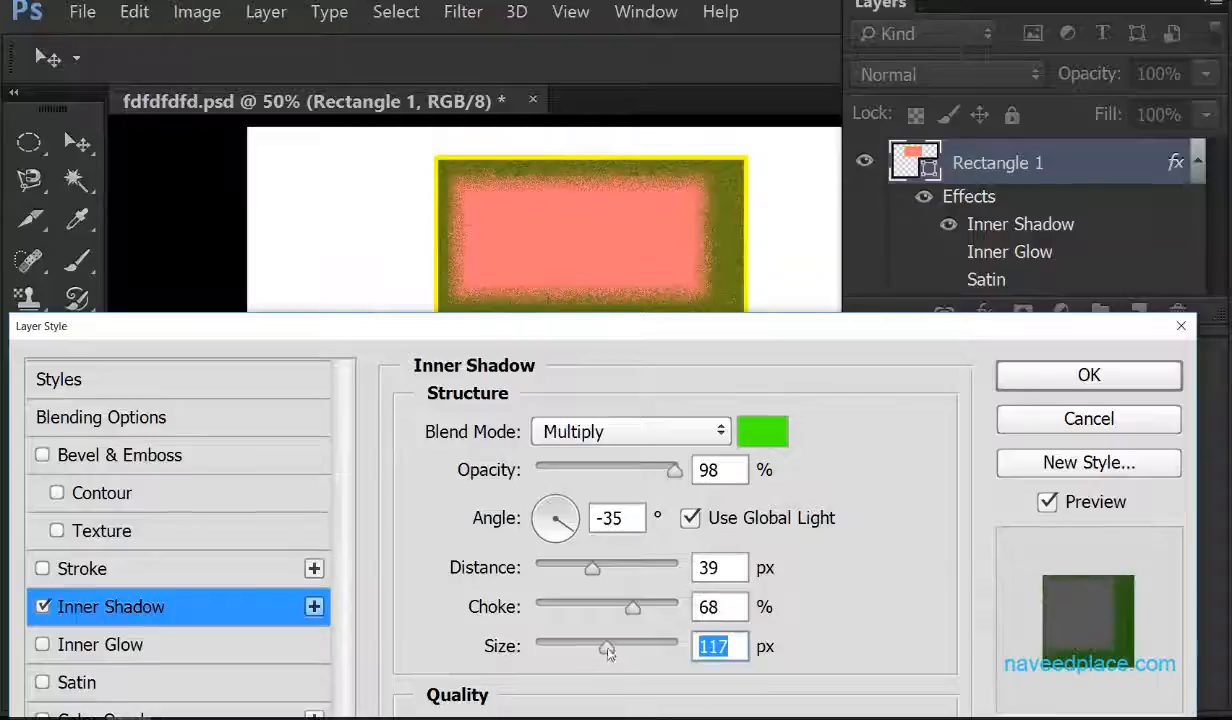
Try the single-peak and double-peak ring contours on the inner shadow and view the effect on the rectangle.
drag(600, 334, 605, 118)
click(590, 519)
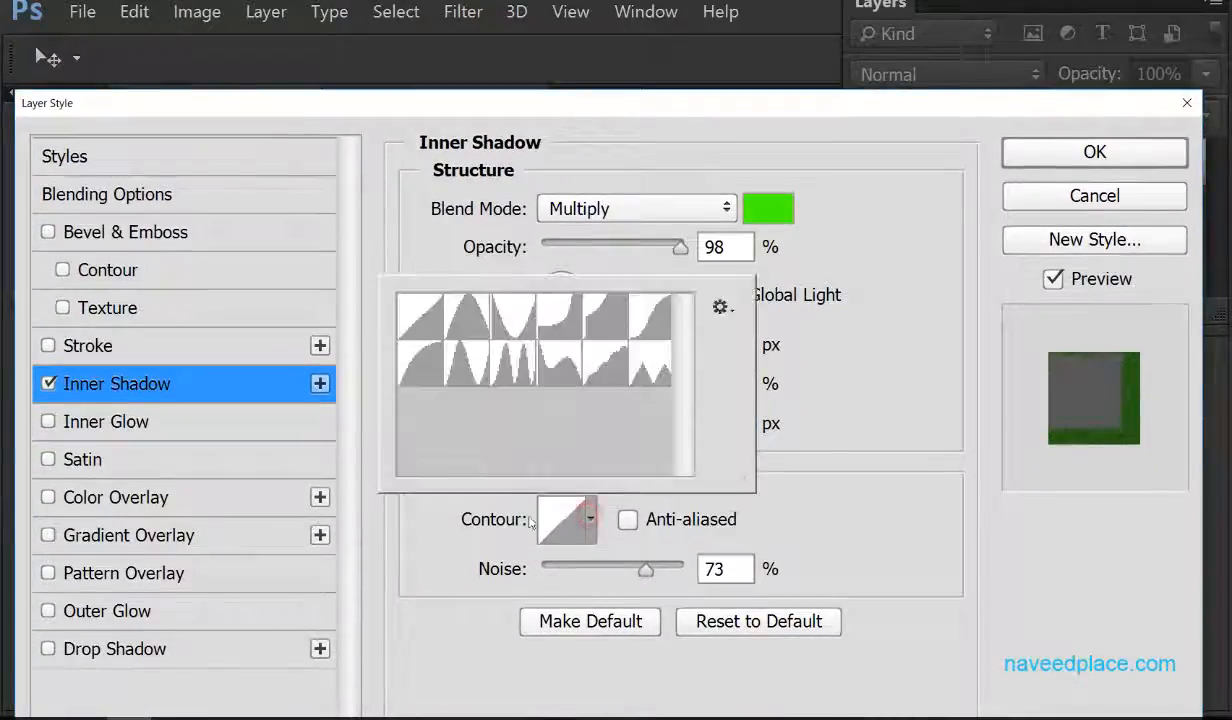
click(476, 364)
click(521, 361)
drag(712, 107, 740, 247)
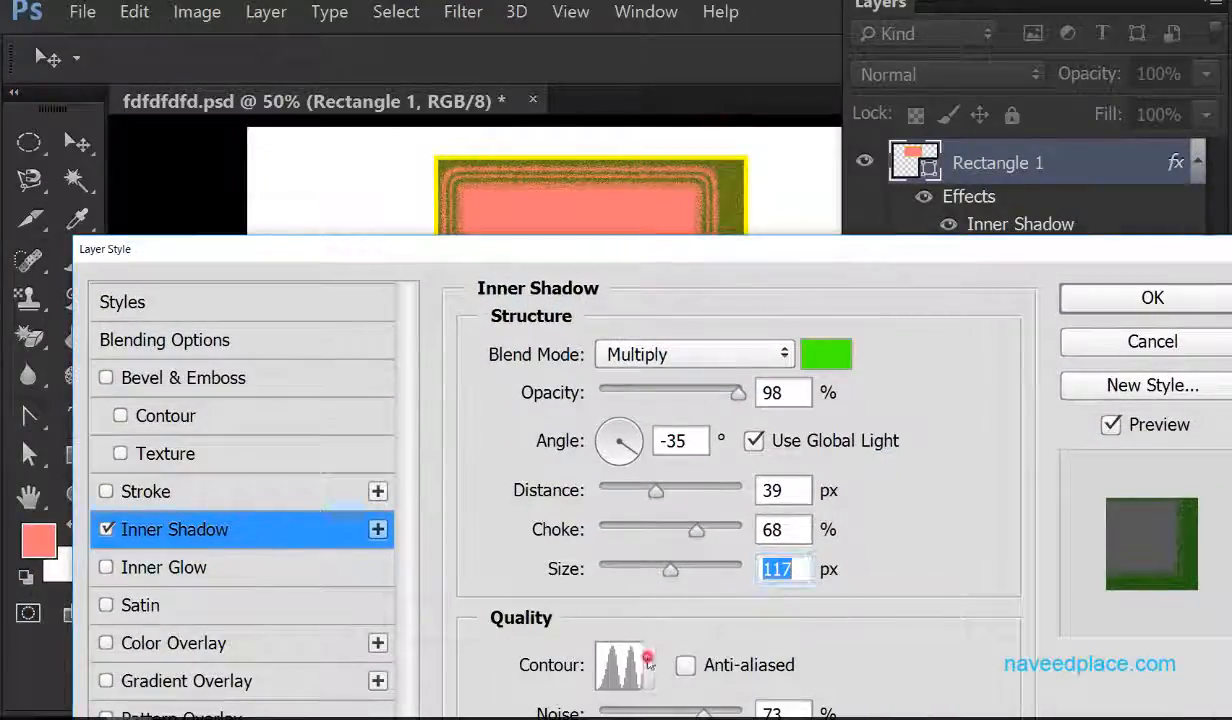
Change the inner shadow's contour to the half-round curve.
click(628, 662)
click(632, 258)
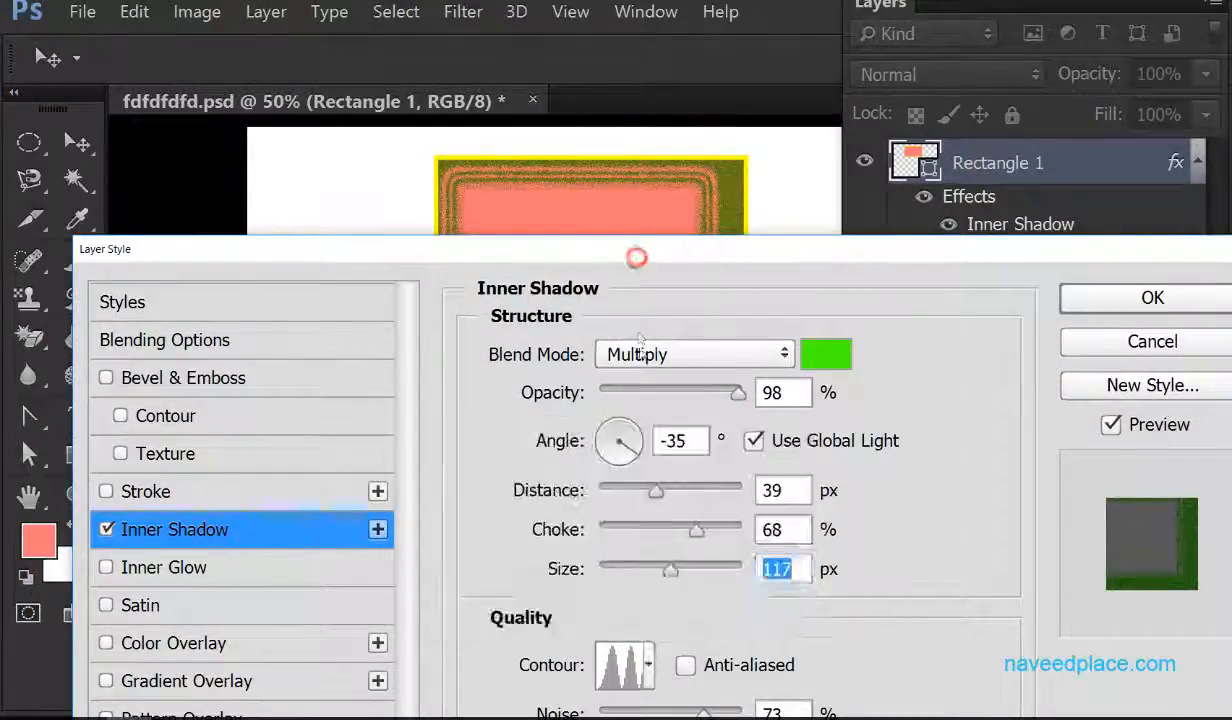
mouse_move(635, 256)
mouse_down()
mouse_move(641, 369)
mouse_move(627, 257)
mouse_up()
click(639, 660)
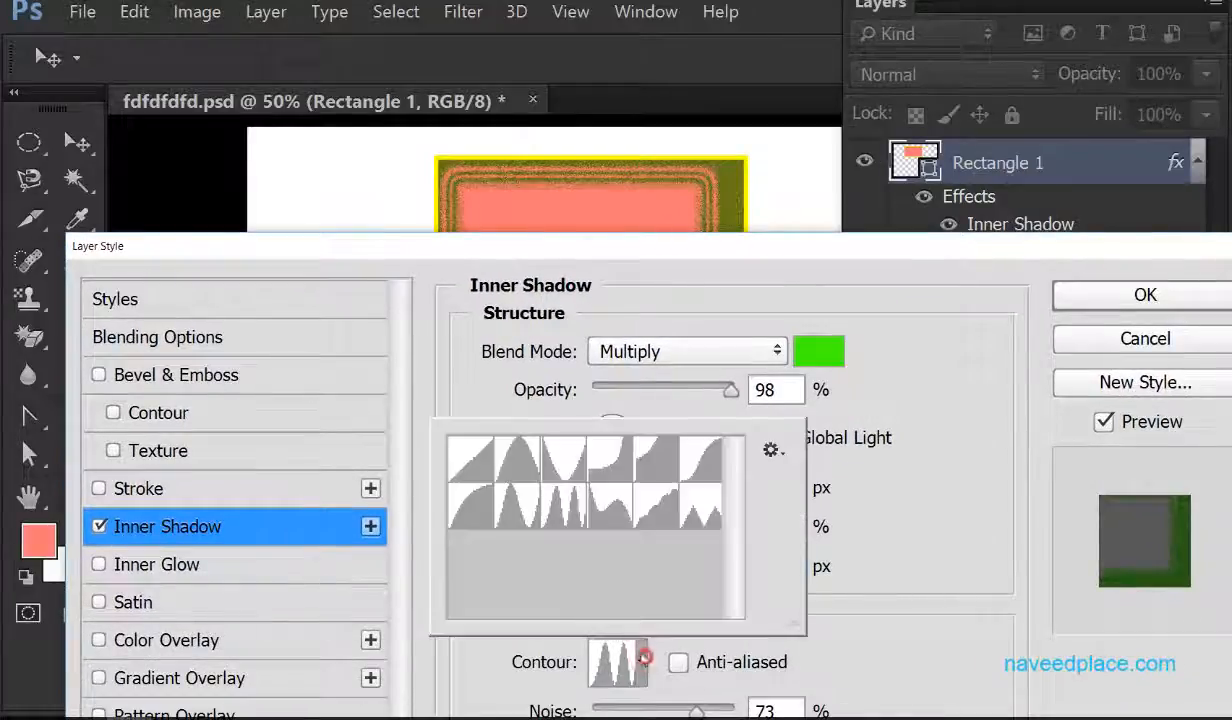
click(470, 500)
click(634, 248)
drag(634, 248, 589, 16)
Try the inner shadow's noise at 64% and 0%, set it to 100% and check the rectangle.
drag(664, 483, 651, 483)
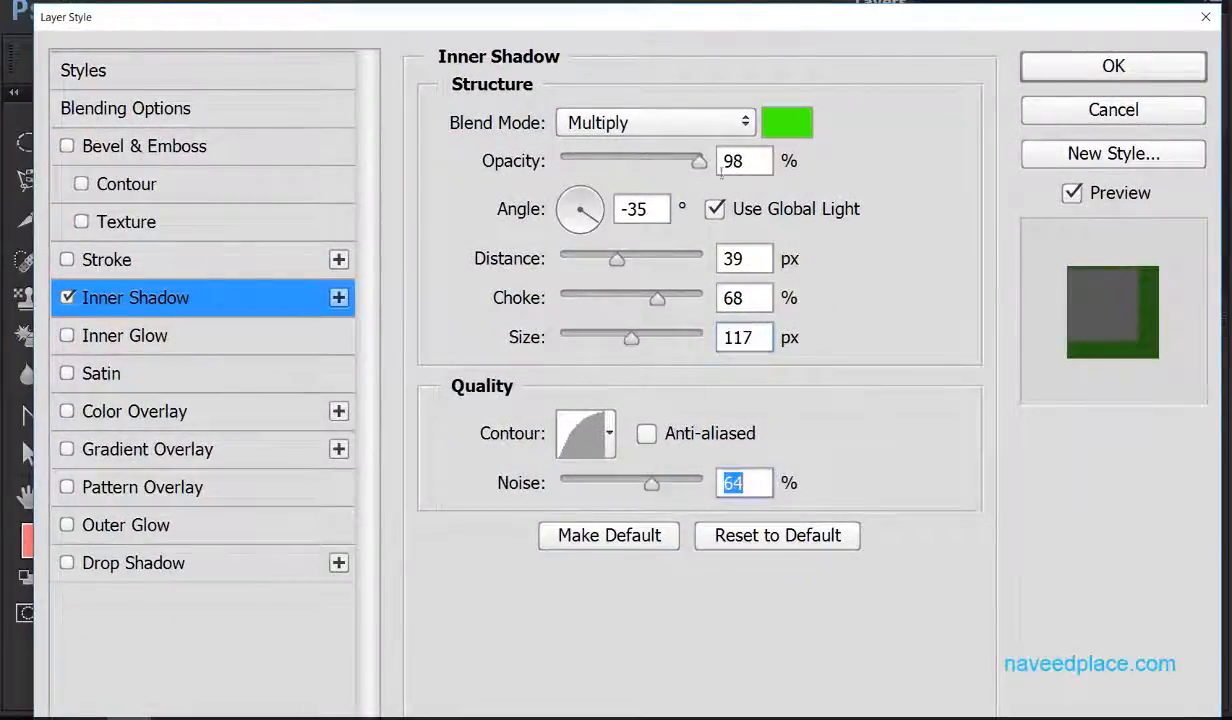
drag(712, 22, 672, 162)
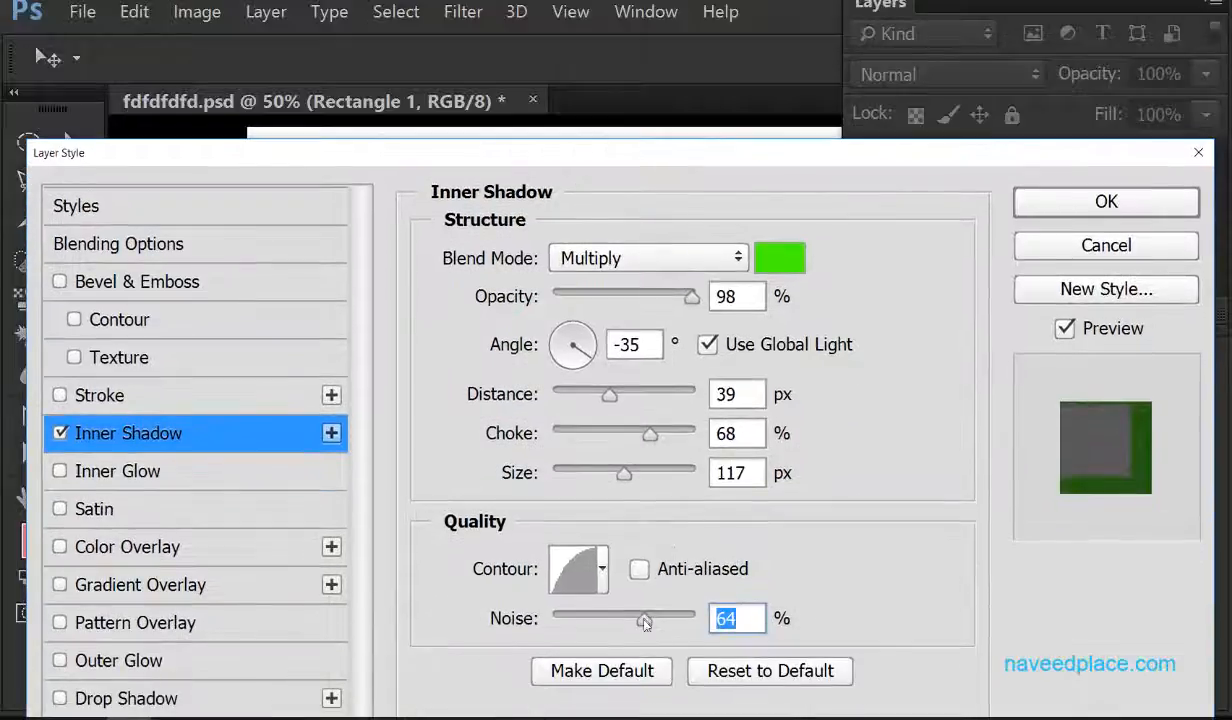
drag(645, 623, 553, 620)
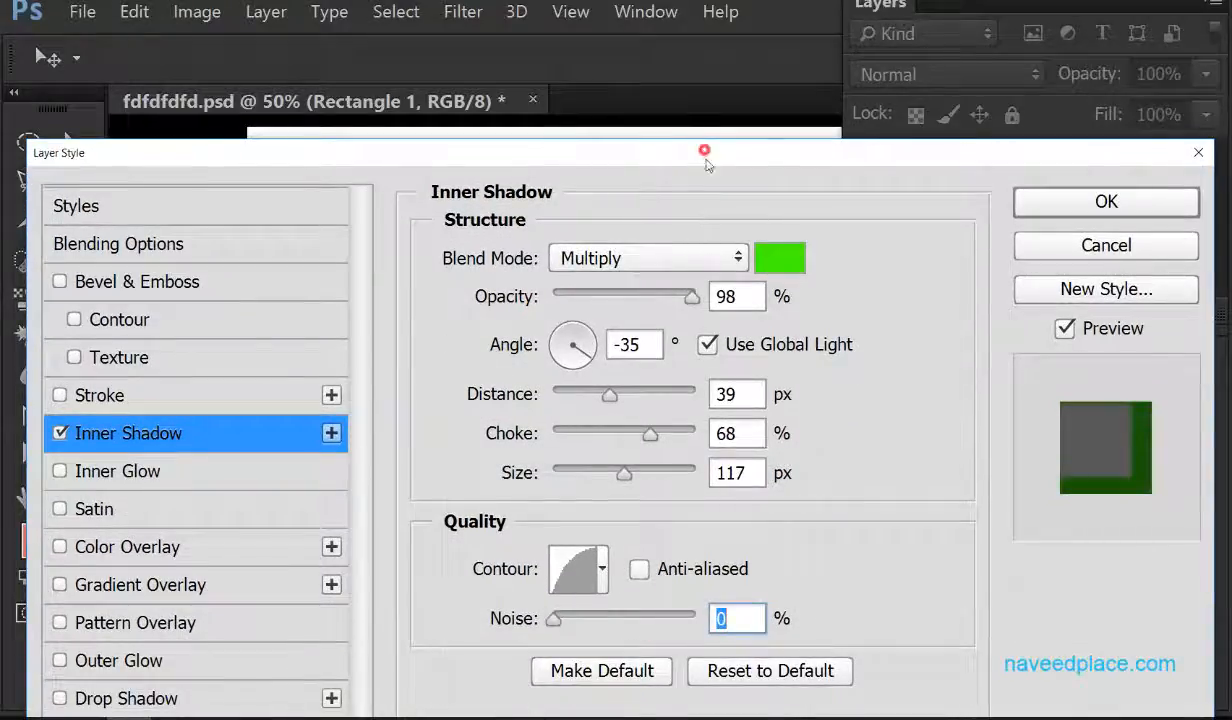
drag(705, 152, 704, 331)
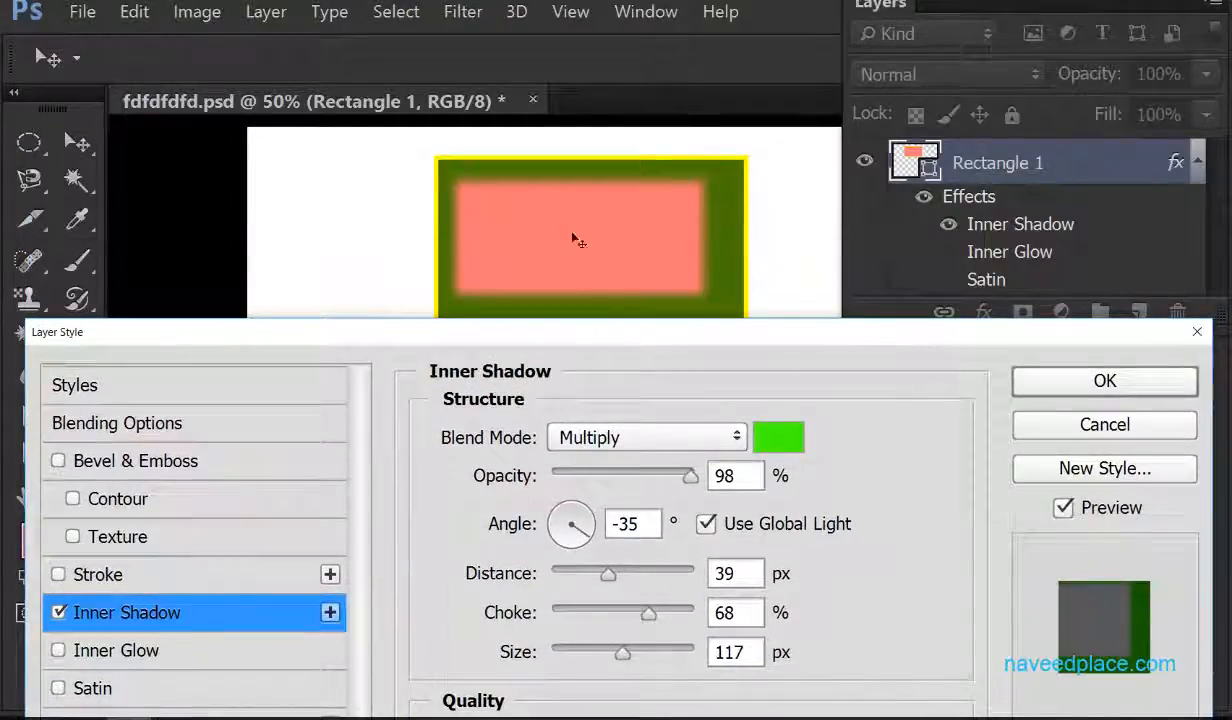
drag(585, 331, 614, 128)
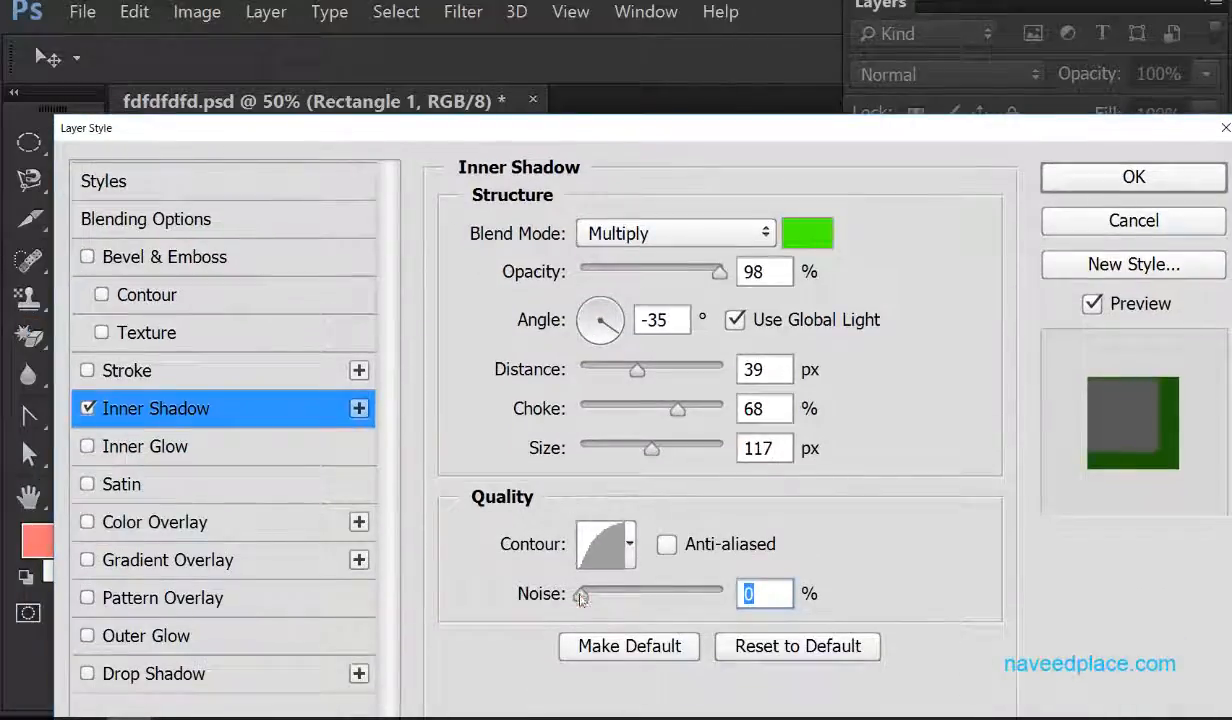
drag(581, 597, 722, 595)
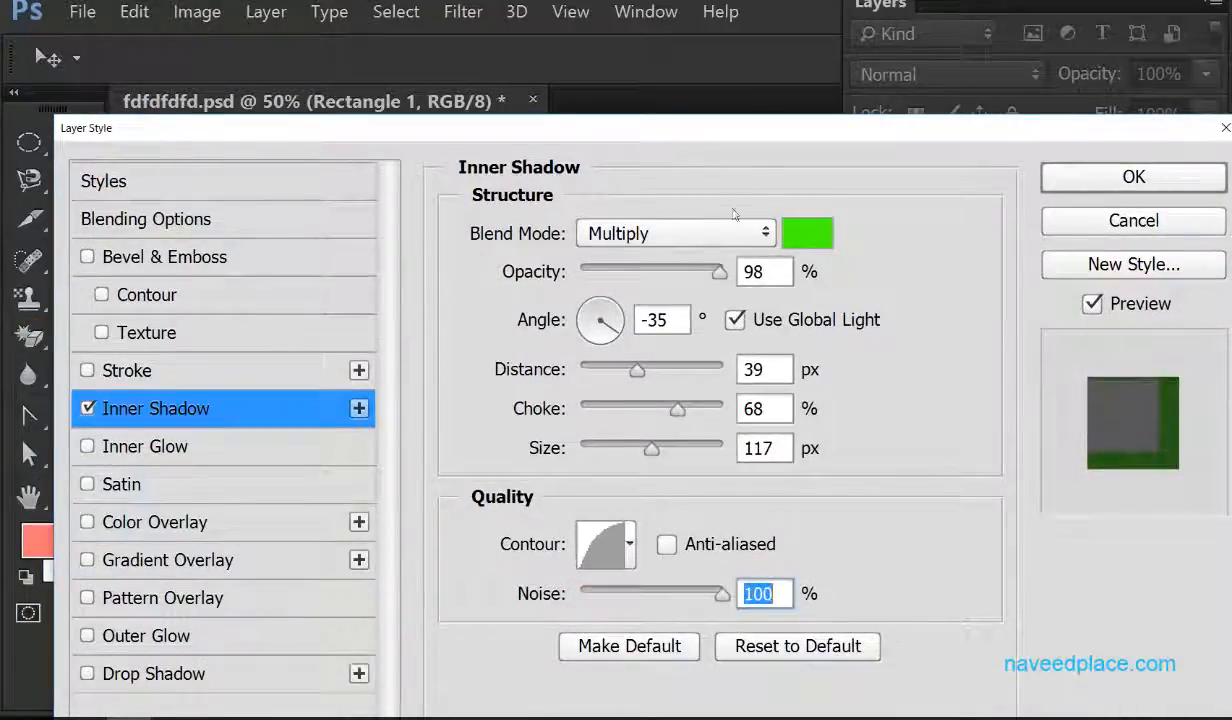
drag(742, 129, 728, 354)
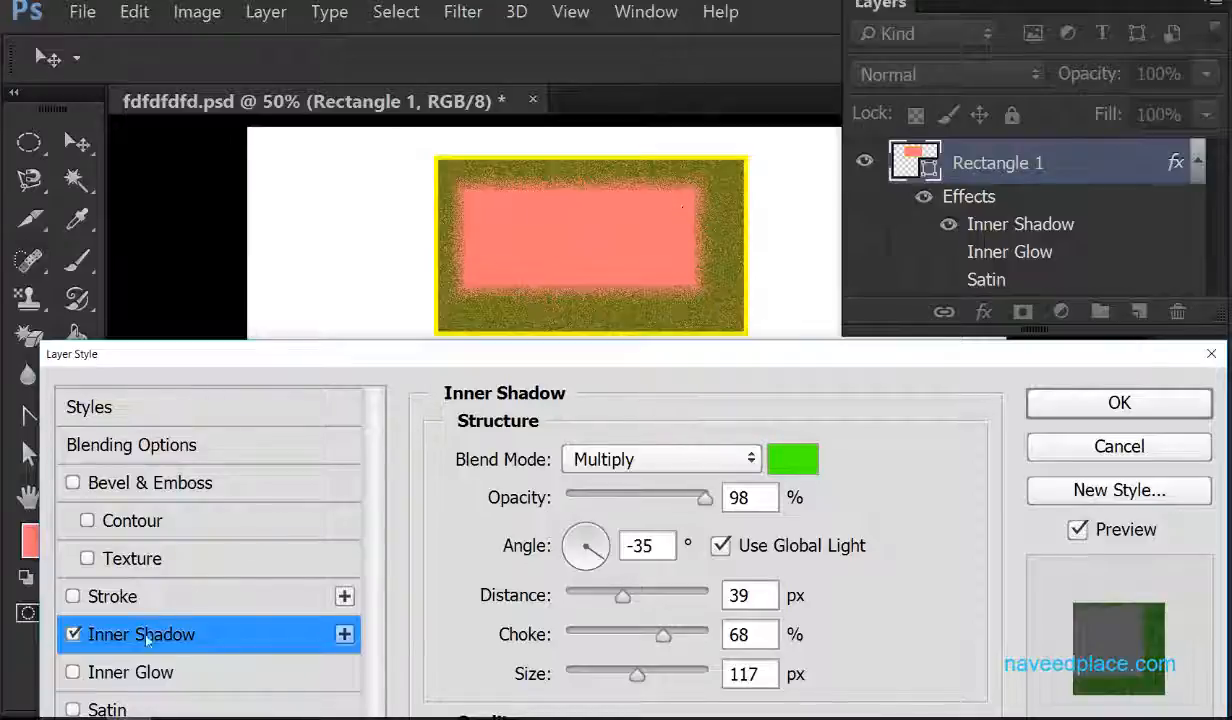
Turn off the inner shadow and apply a stroke, keeping the whole rectangle in view.
click(73, 634)
click(125, 598)
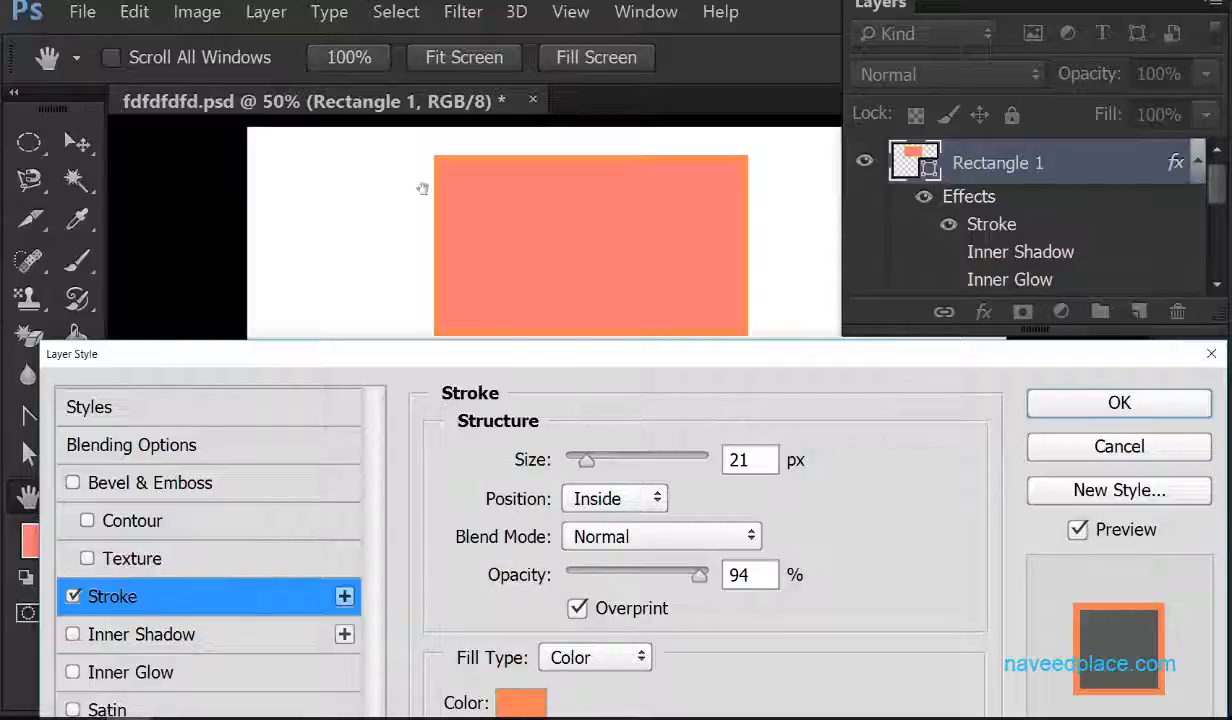
drag(553, 357, 523, 503)
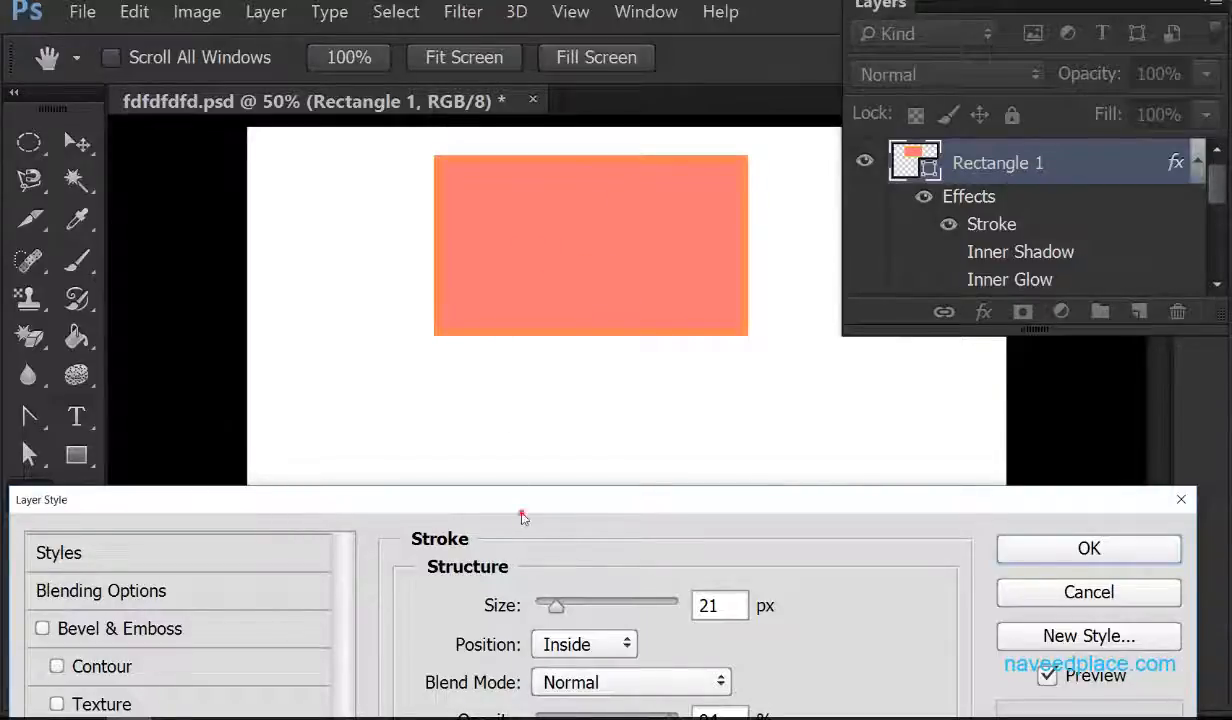
drag(521, 505, 553, 397)
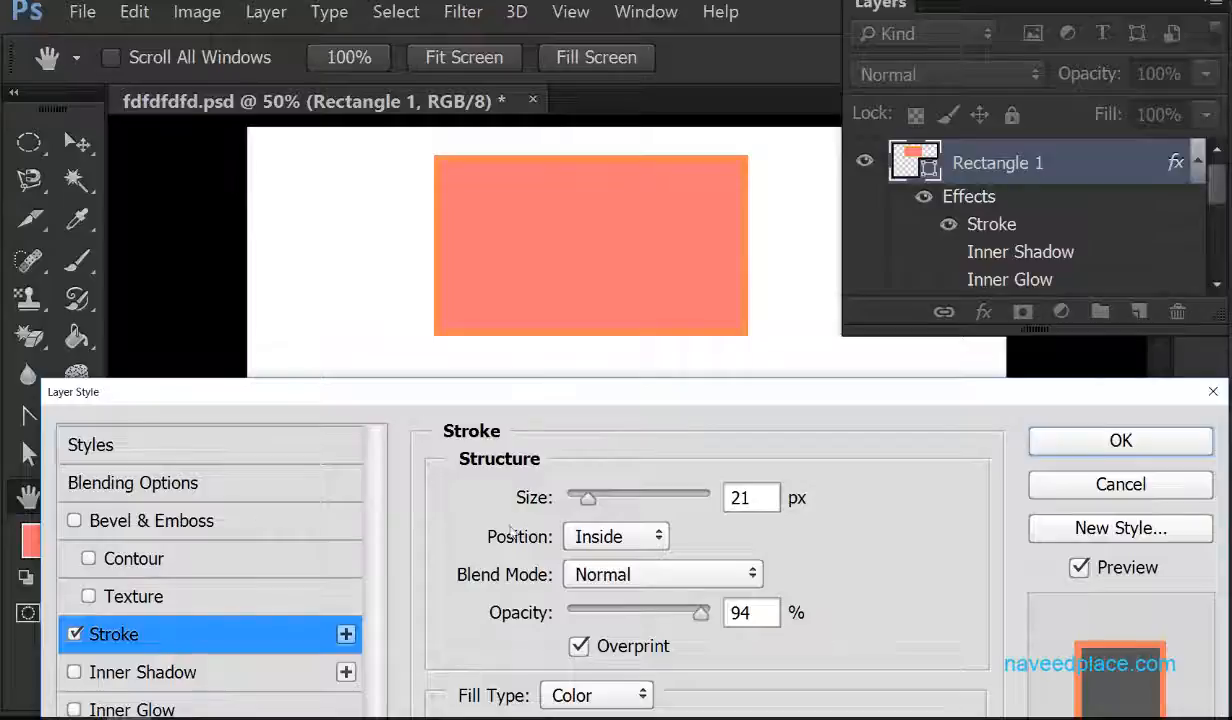
Reduce the stroke's size to 6 px and change its colour to near-black 0d0705.
mouse_move(587, 498)
mouse_down()
mouse_move(627, 498)
mouse_move(575, 502)
mouse_up()
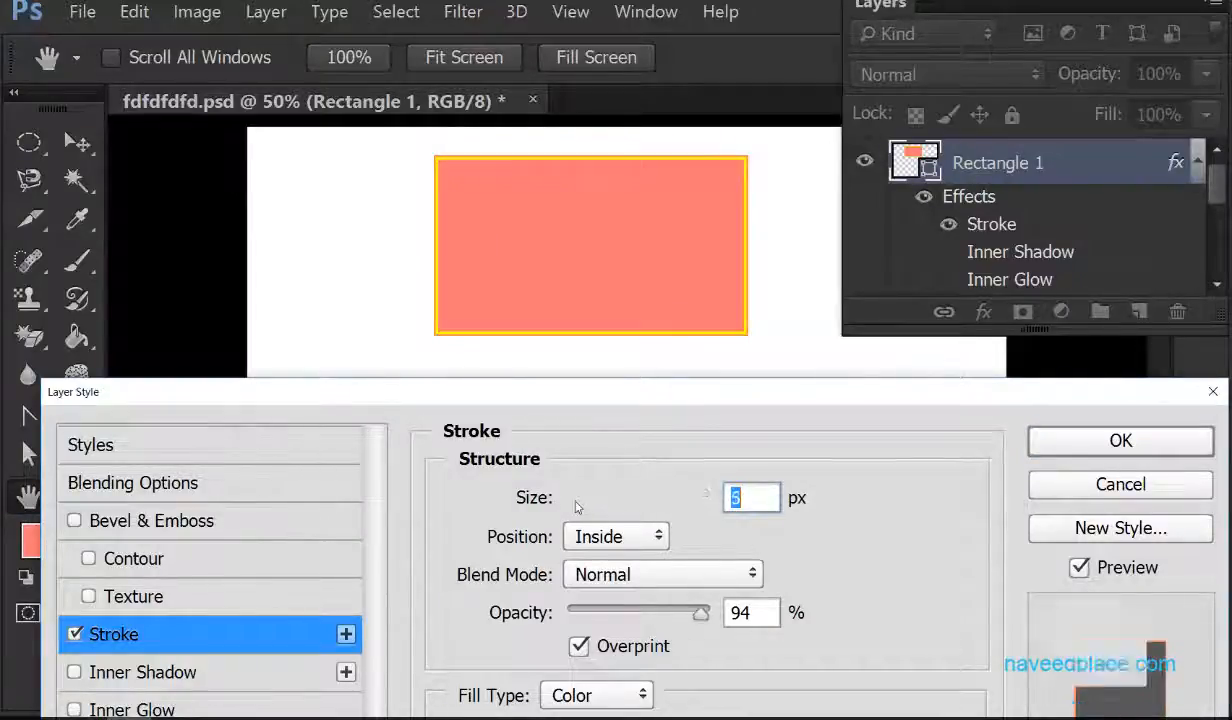
drag(627, 394, 597, 293)
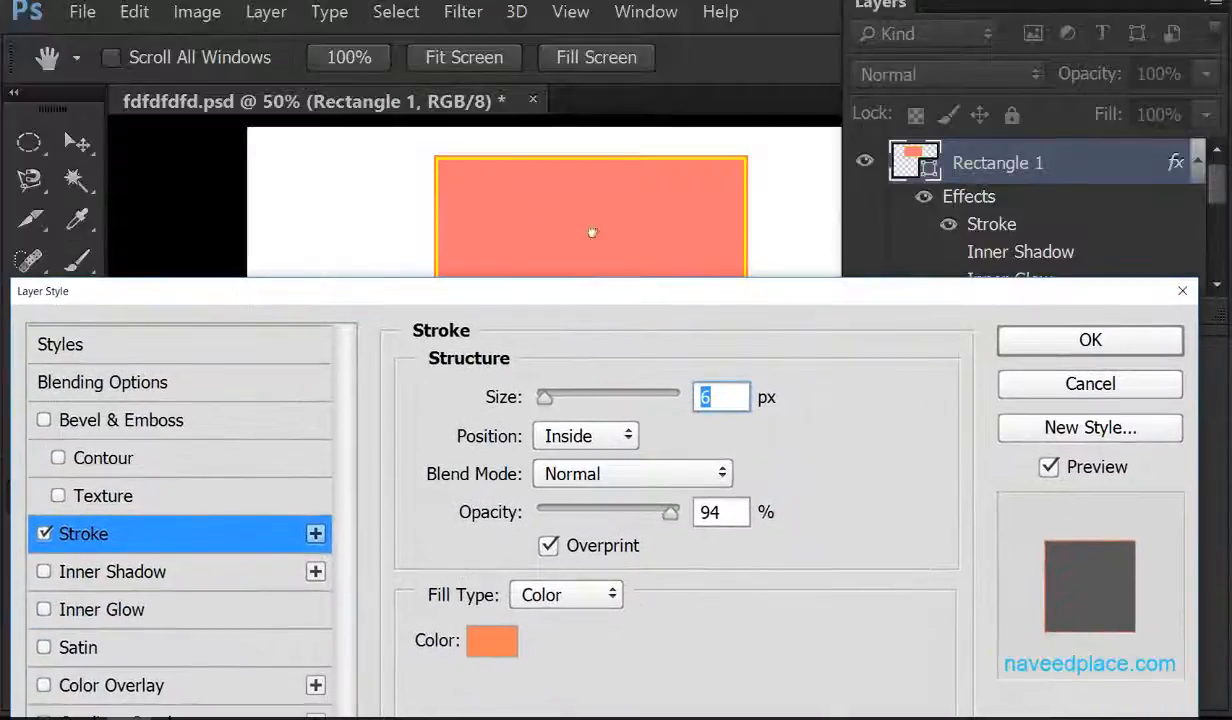
click(483, 653)
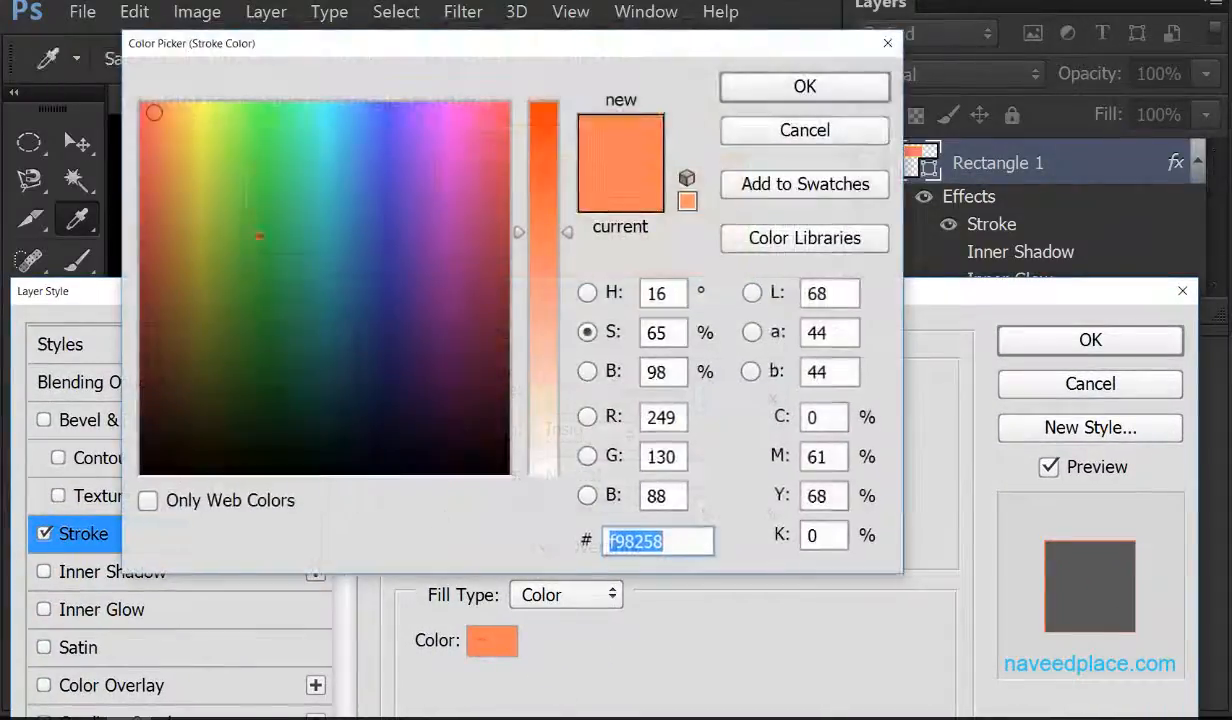
drag(360, 112, 155, 455)
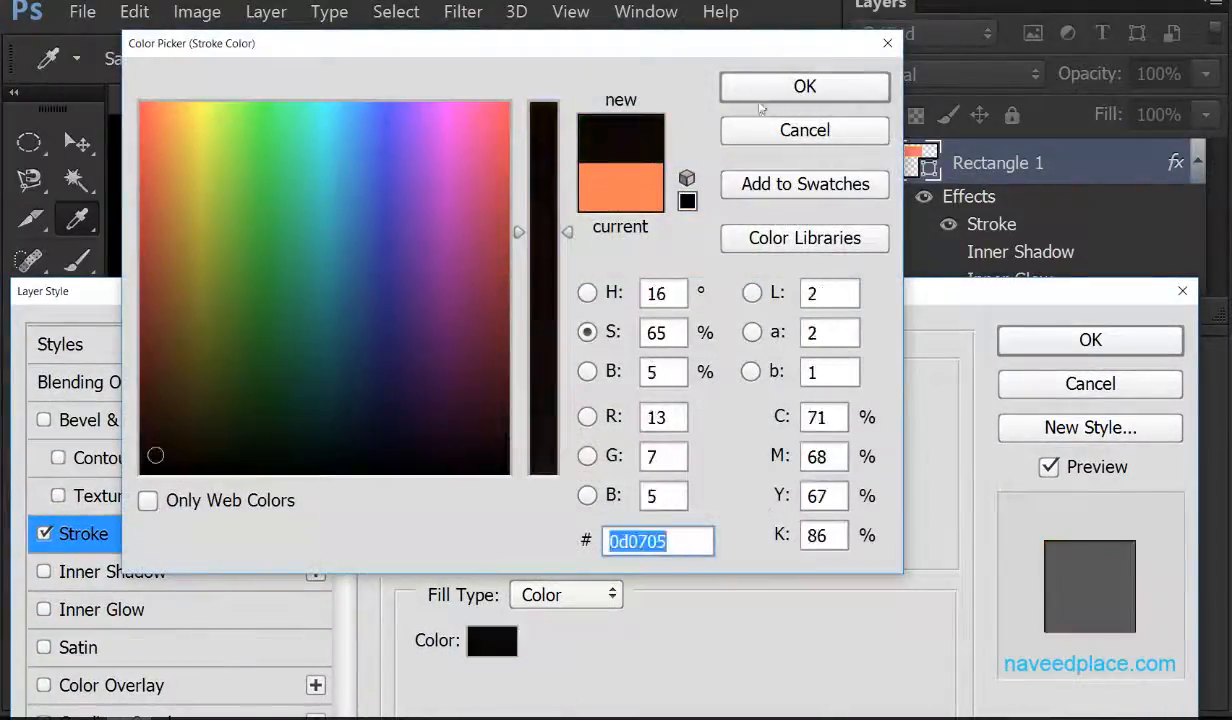
click(762, 95)
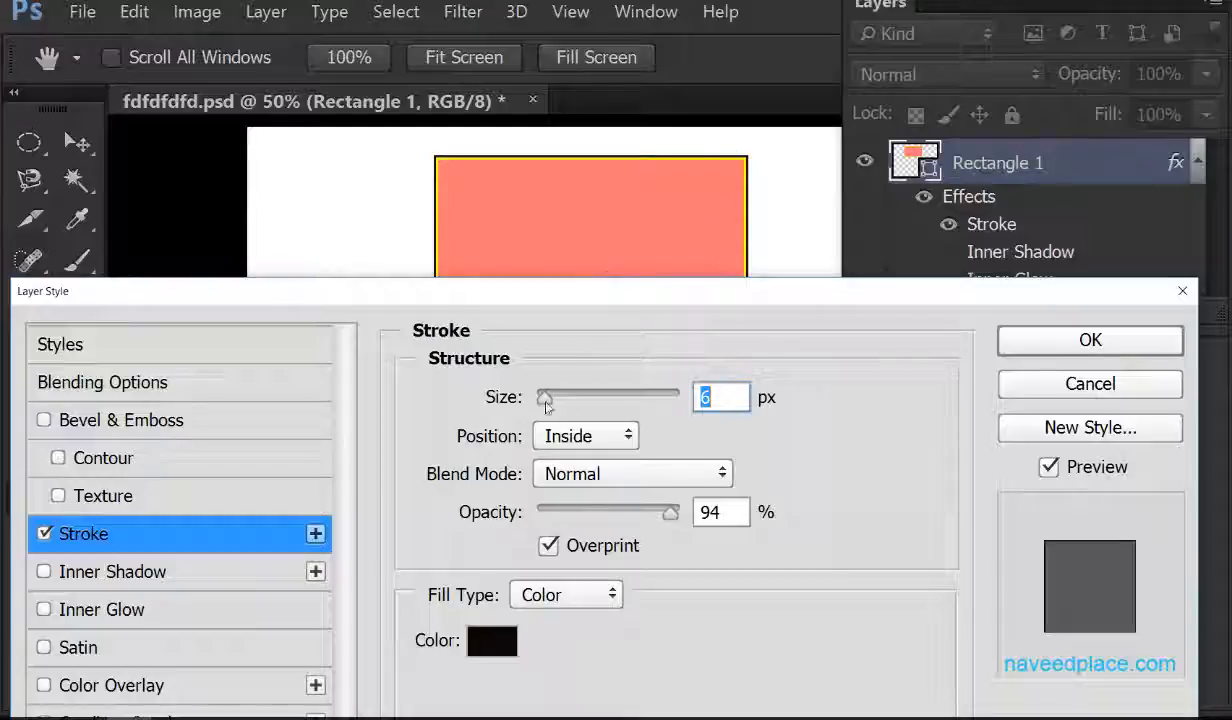
Set the stroke's size to 59 px and its position to Outside.
drag(546, 400, 578, 397)
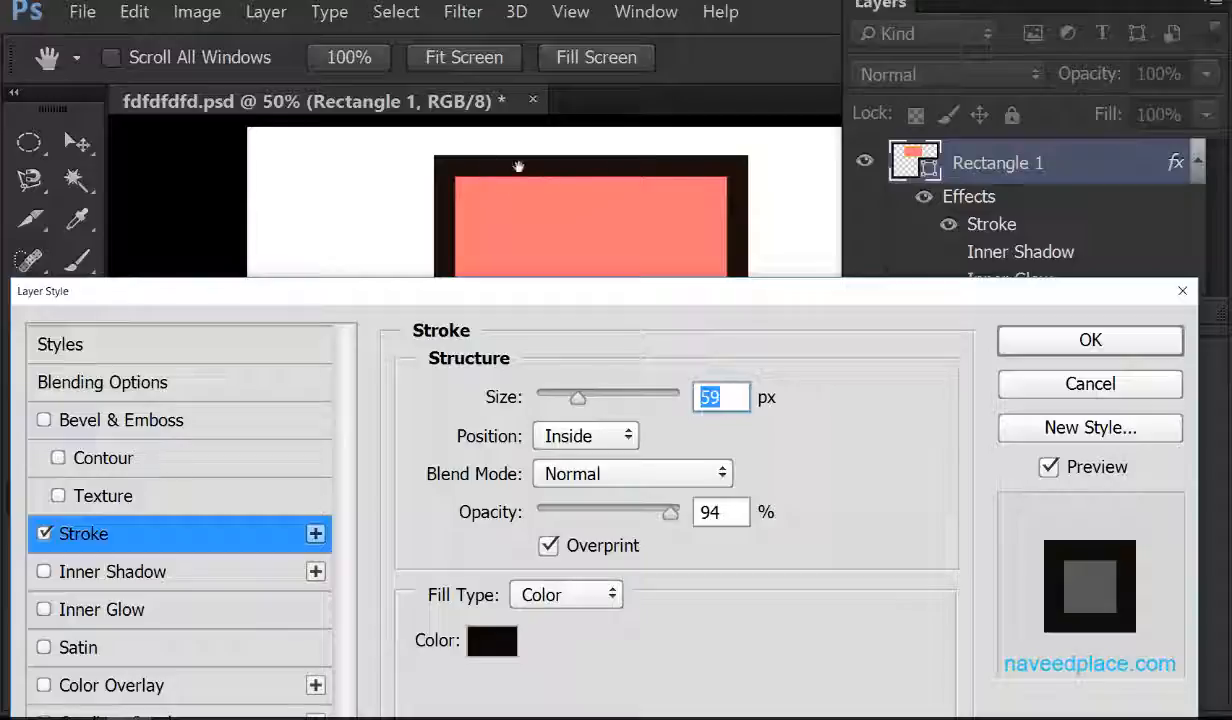
click(591, 440)
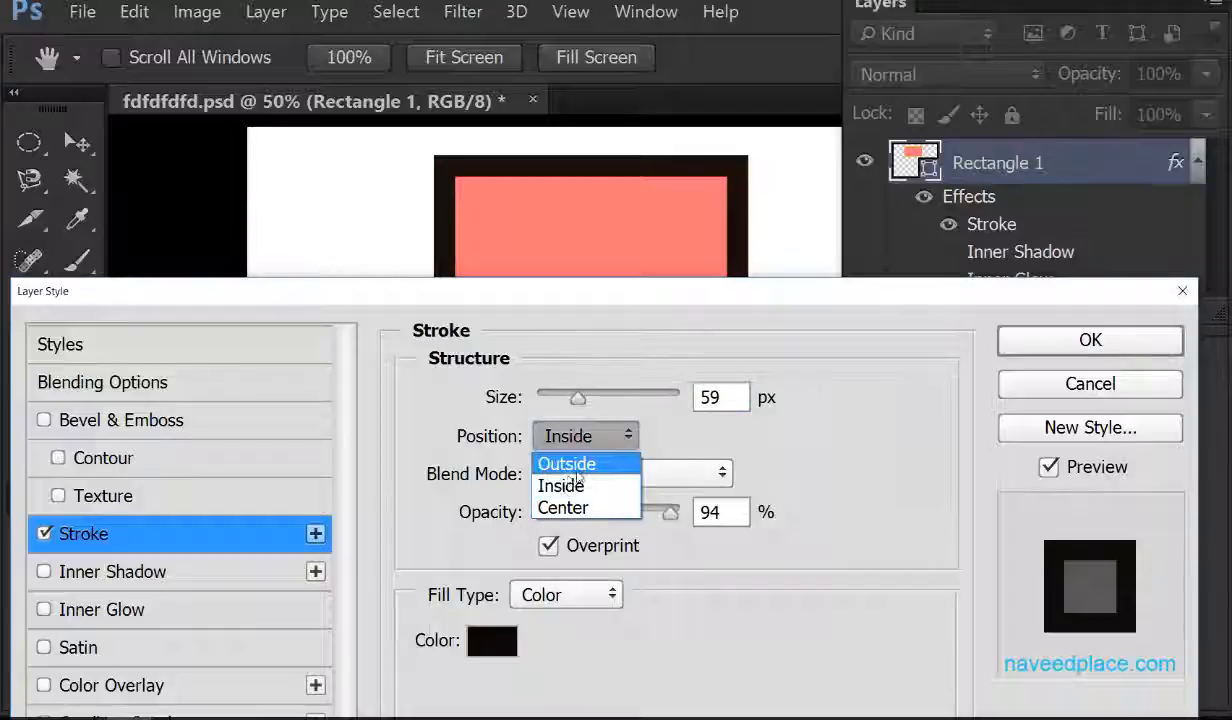
click(594, 466)
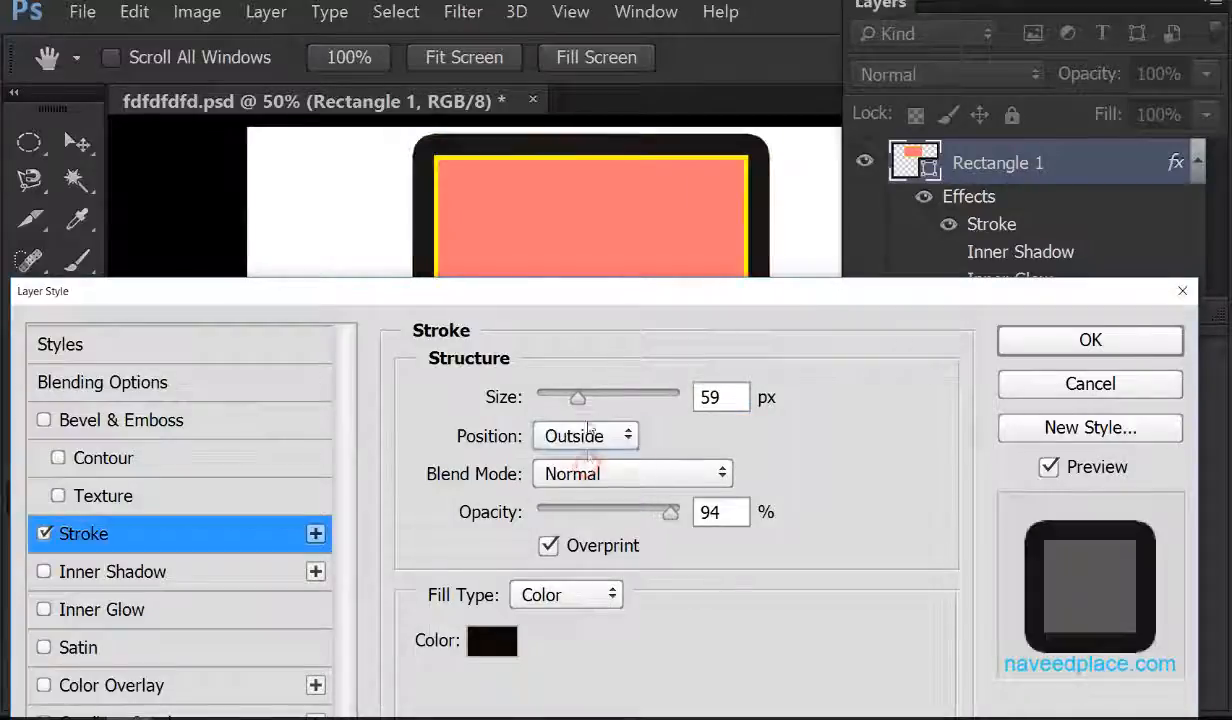
Change the stroke's position to Center, leaving the blend mode at Normal.
click(574, 444)
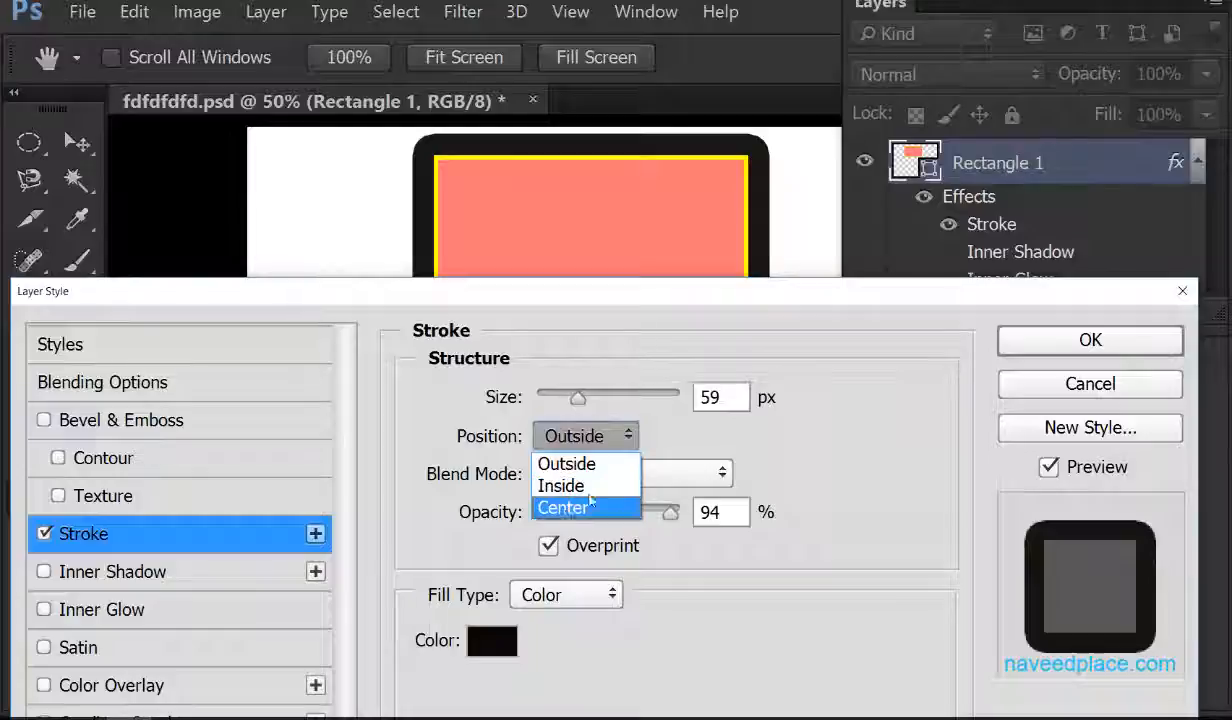
click(573, 509)
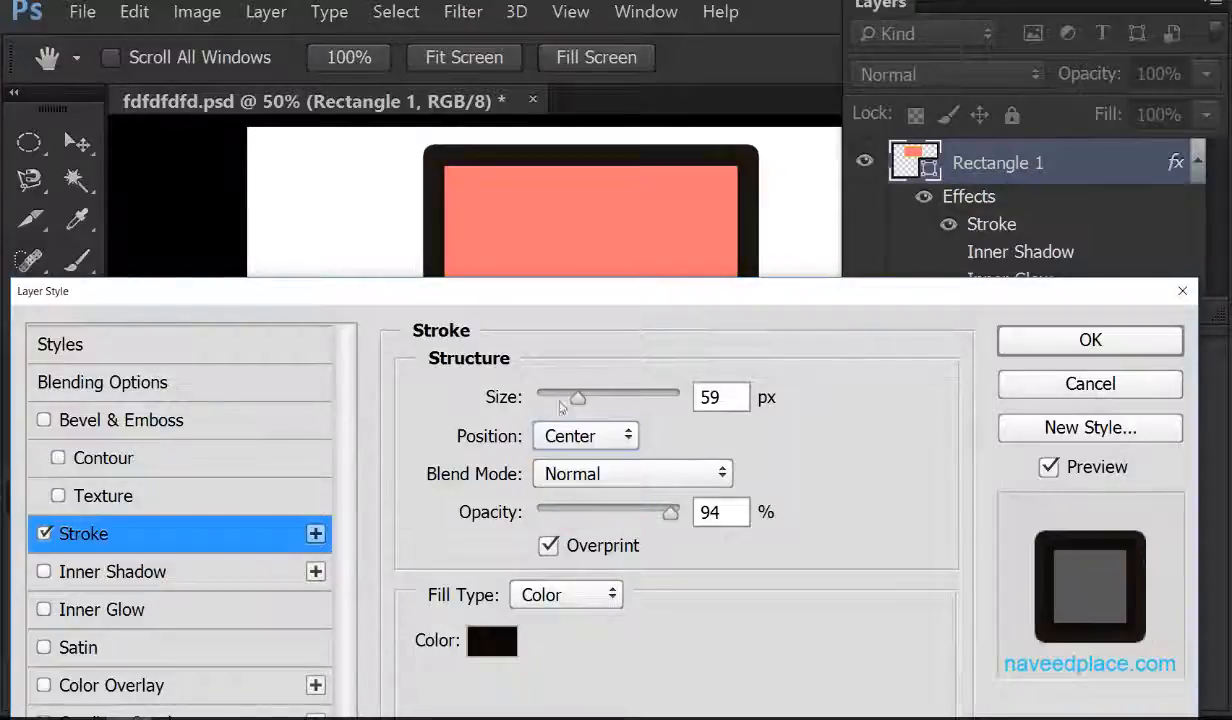
click(578, 474)
click(448, 442)
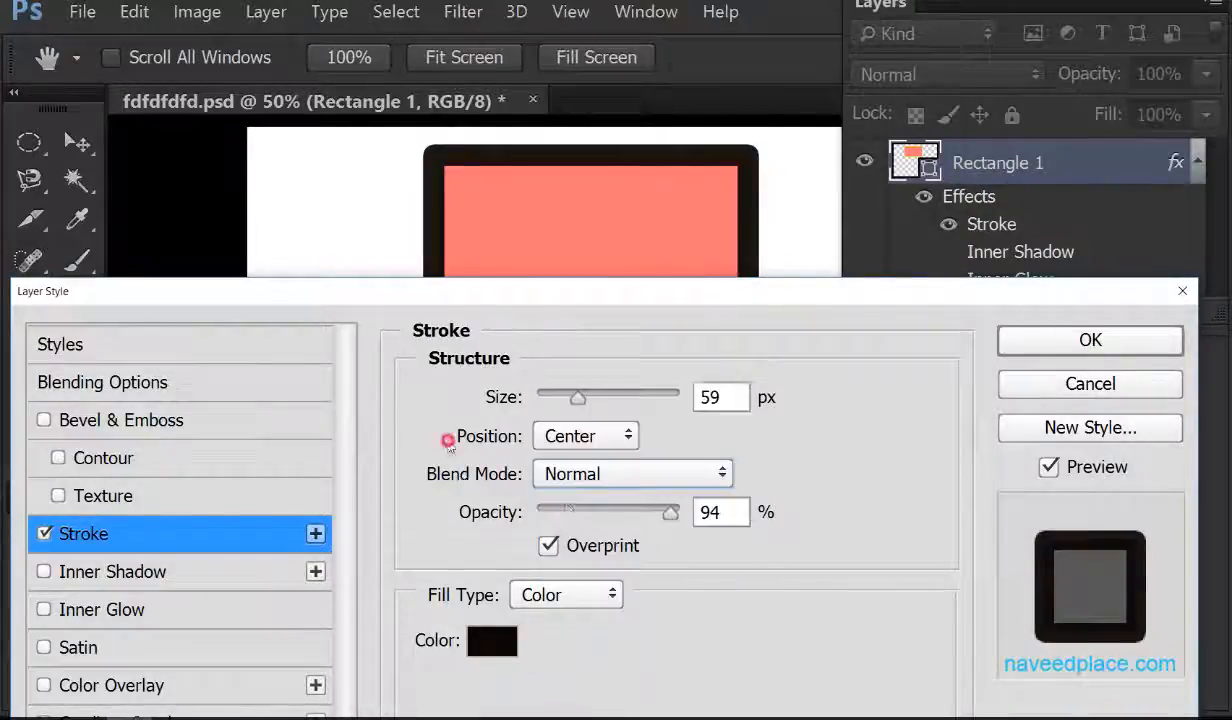
Set the stroke's opacity to 78 % and turn the stroke effect off.
mouse_move(670, 511)
mouse_down()
mouse_move(550, 511)
mouse_move(613, 511)
mouse_up()
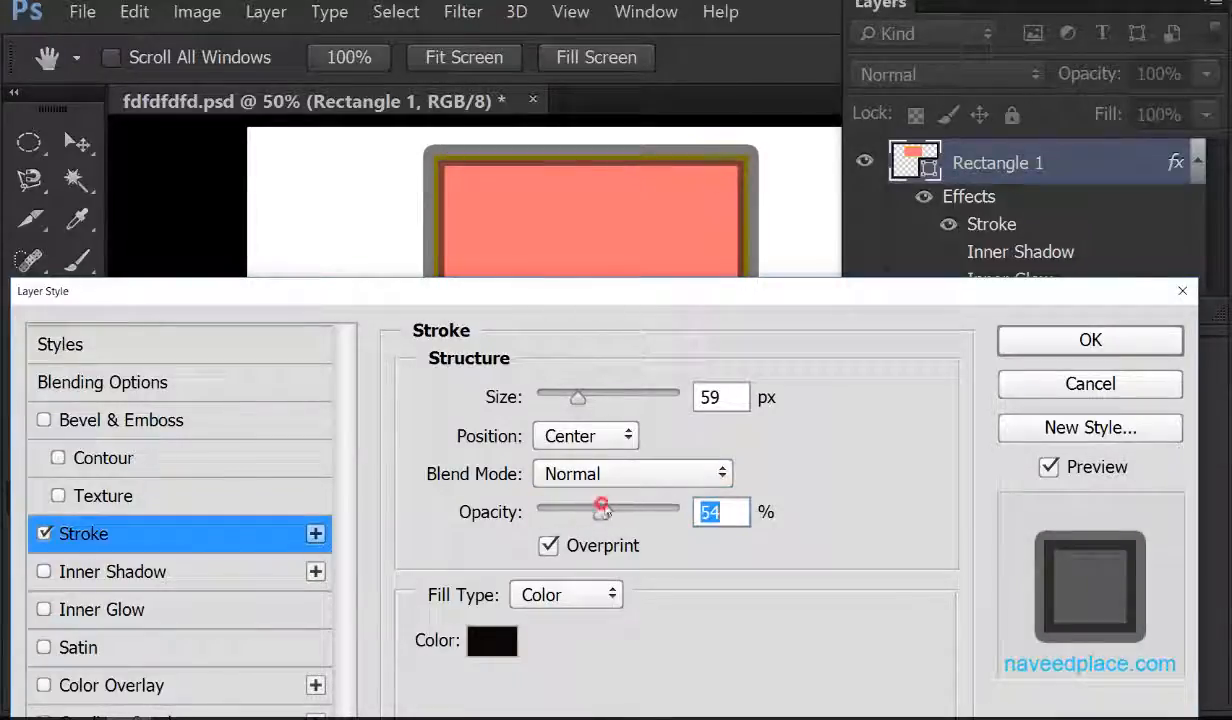
drag(601, 511, 647, 511)
click(44, 533)
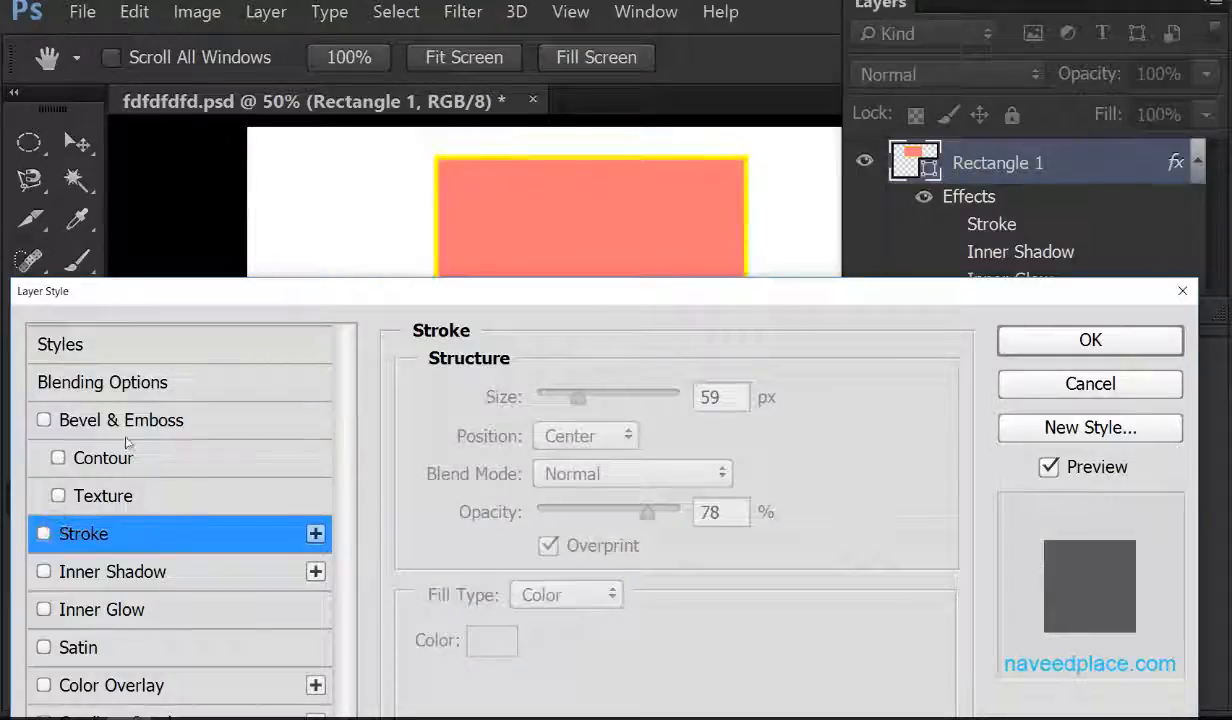
Turn on the Bevel & Emboss effect for the rectangle, keeping the rectangle in view.
click(76, 420)
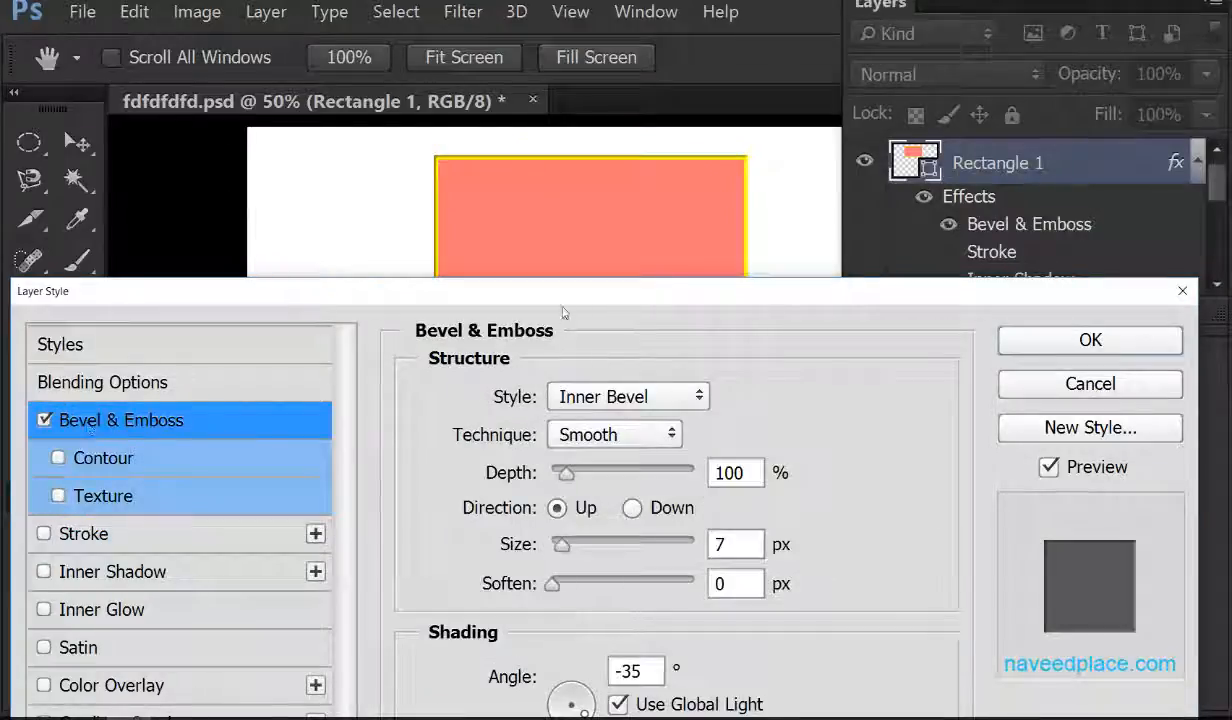
mouse_move(563, 312)
mouse_down()
mouse_move(564, 371)
mouse_move(605, 226)
mouse_move(500, 172)
mouse_move(570, 181)
mouse_up()
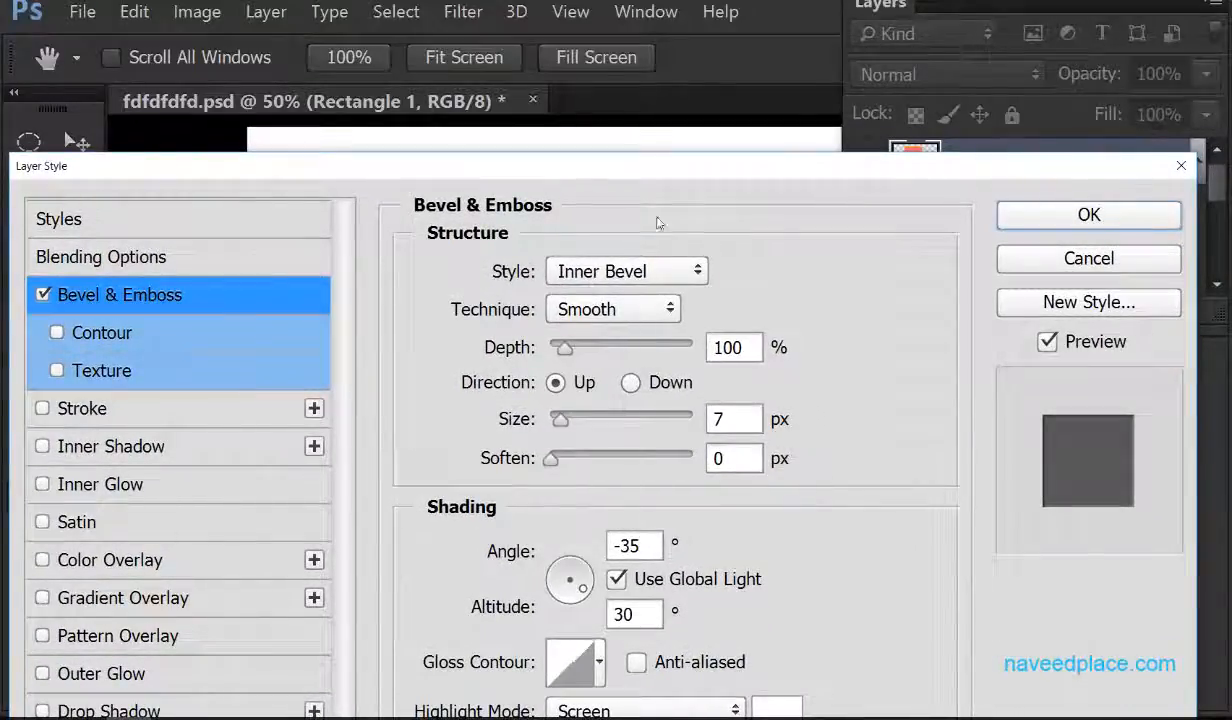
drag(674, 172, 676, 351)
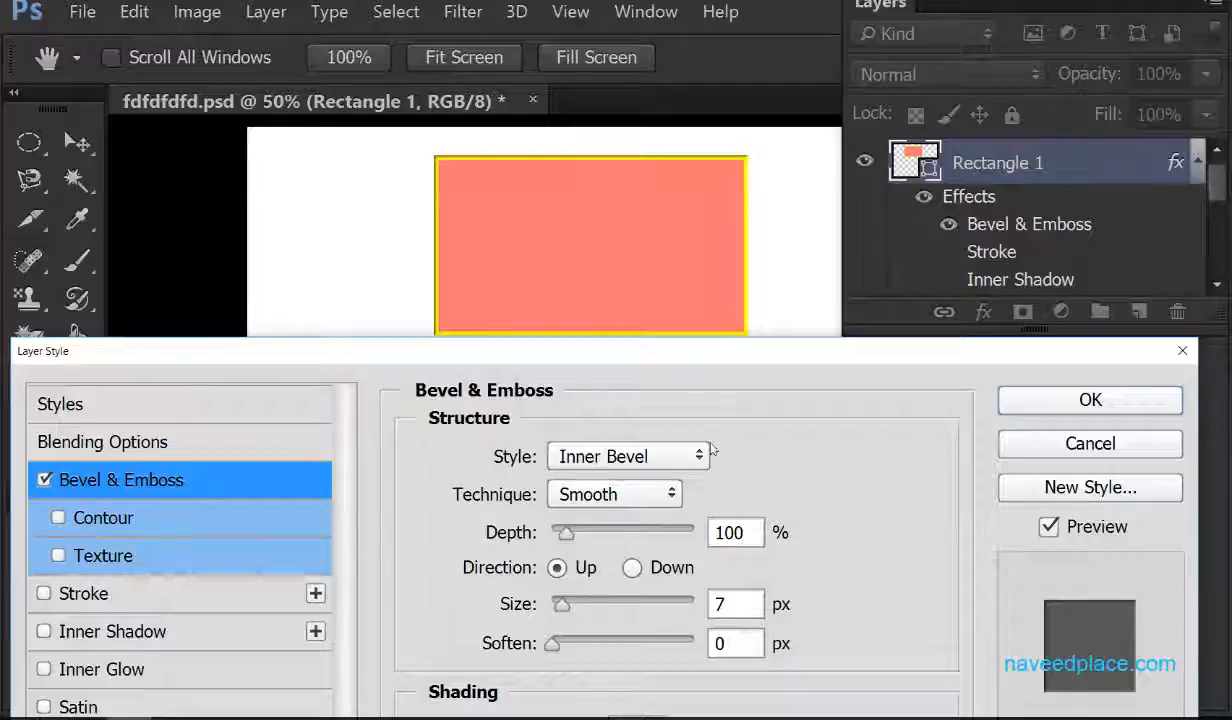
Increase the bevel's size to 193 px while checking its effect on the rectangle.
drag(646, 350, 645, 158)
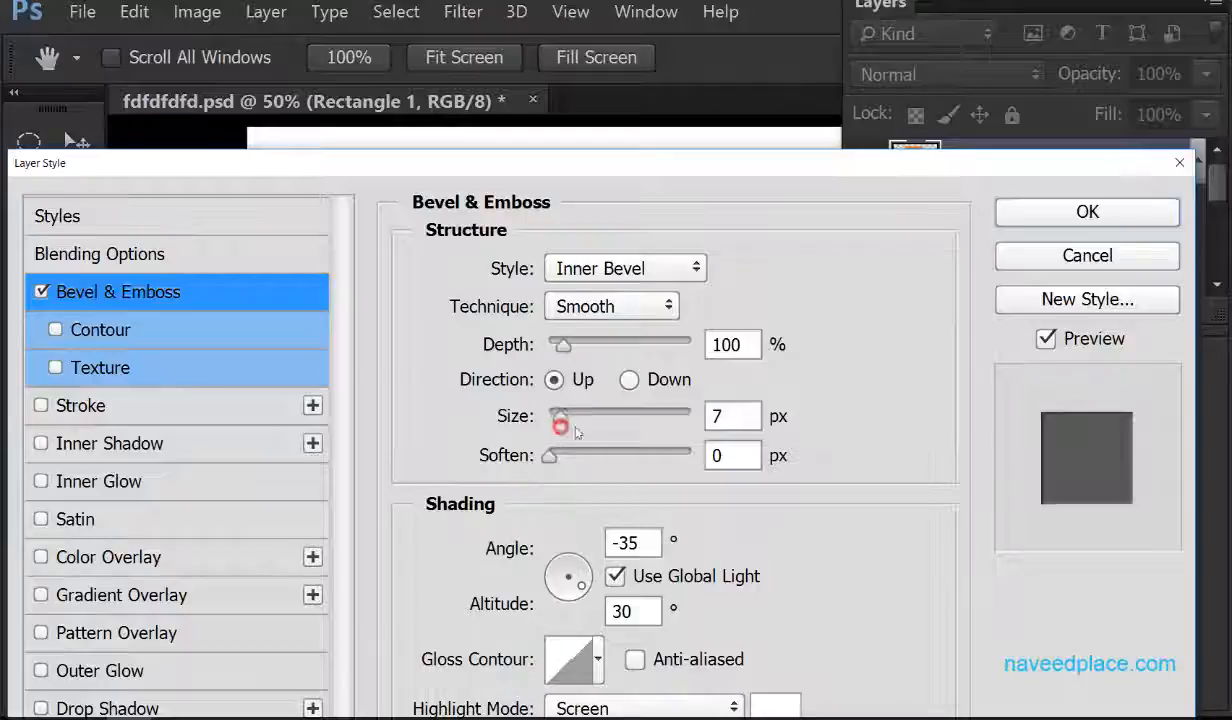
drag(558, 416, 616, 412)
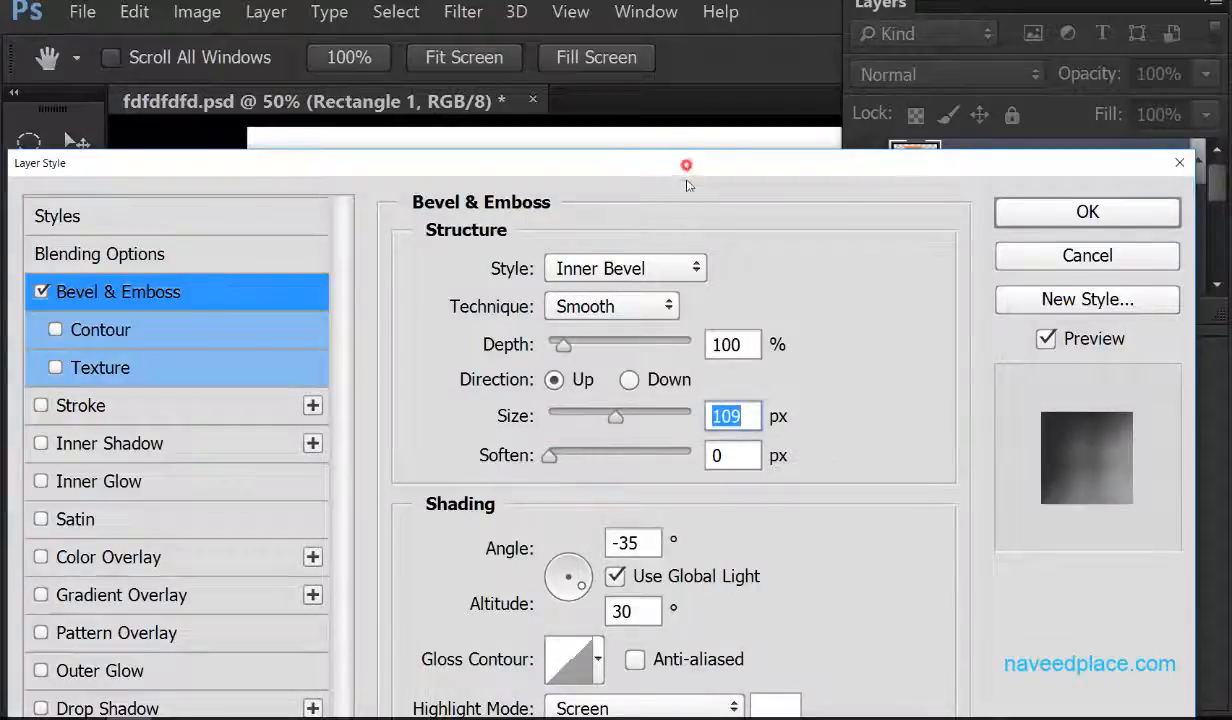
drag(688, 155, 688, 409)
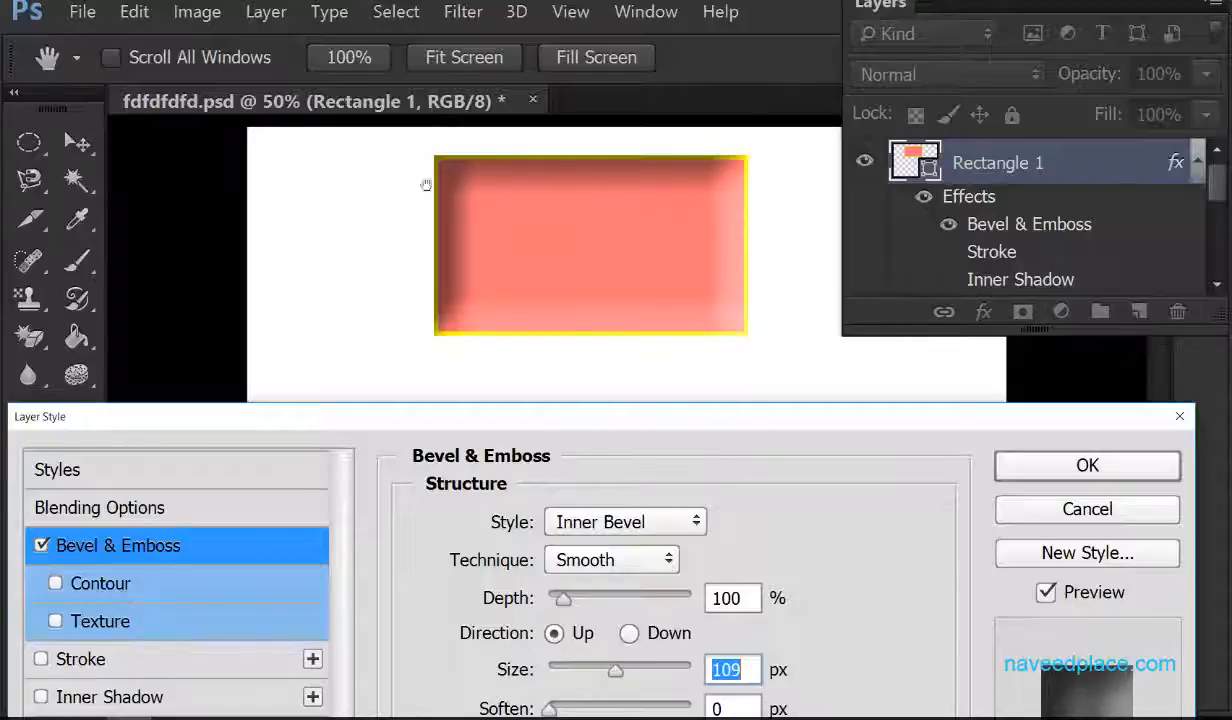
drag(600, 416, 604, 243)
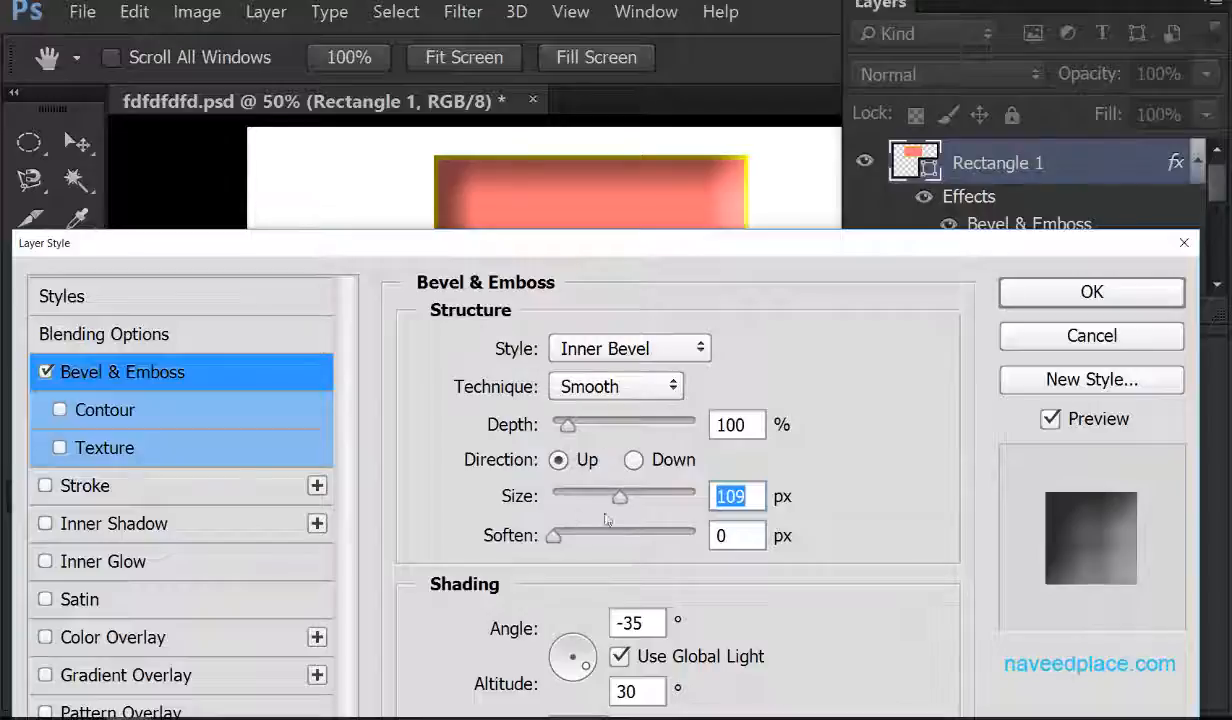
drag(621, 499, 666, 499)
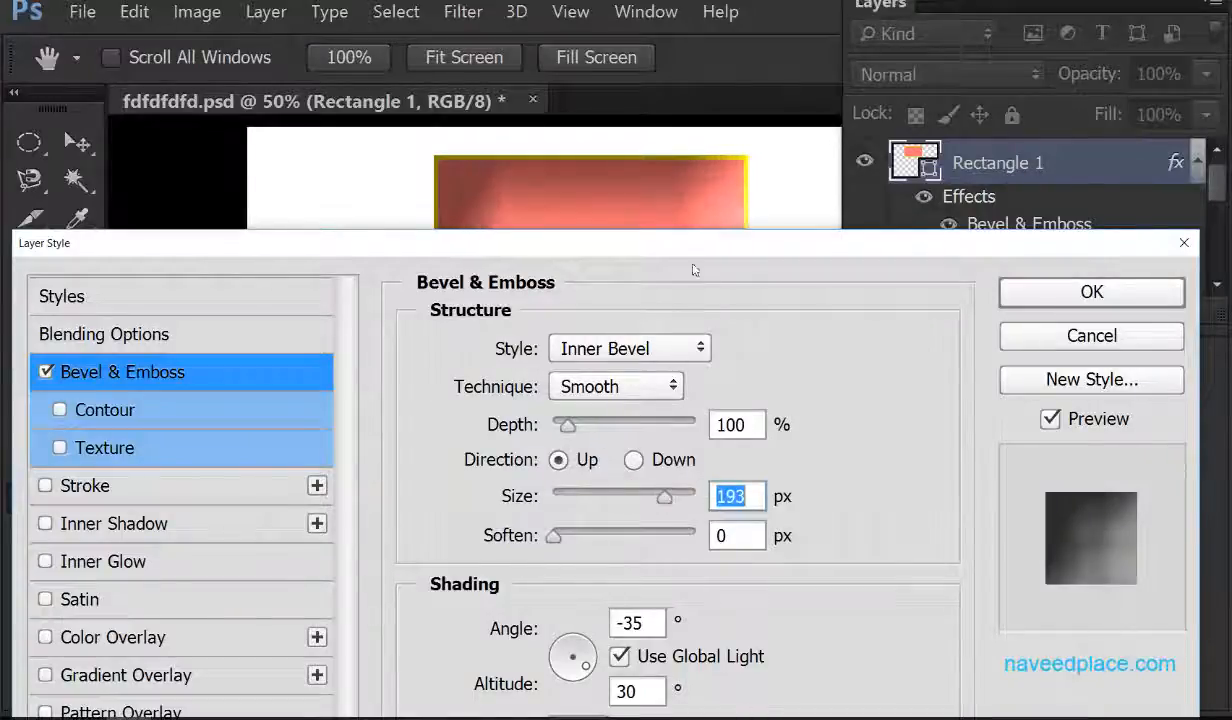
drag(696, 238, 687, 341)
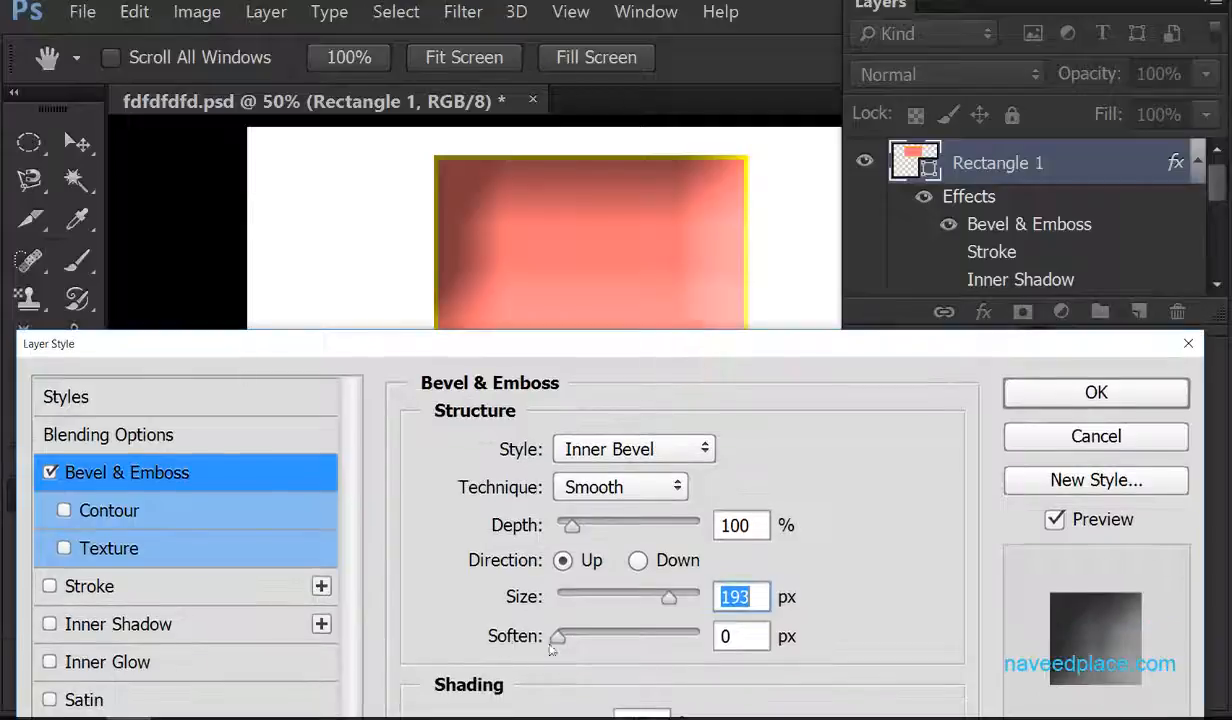
Set the bevel's soften to 6 px, its depth to 847 % and its technique to Chisel Soft.
drag(557, 637, 612, 636)
drag(572, 524, 678, 525)
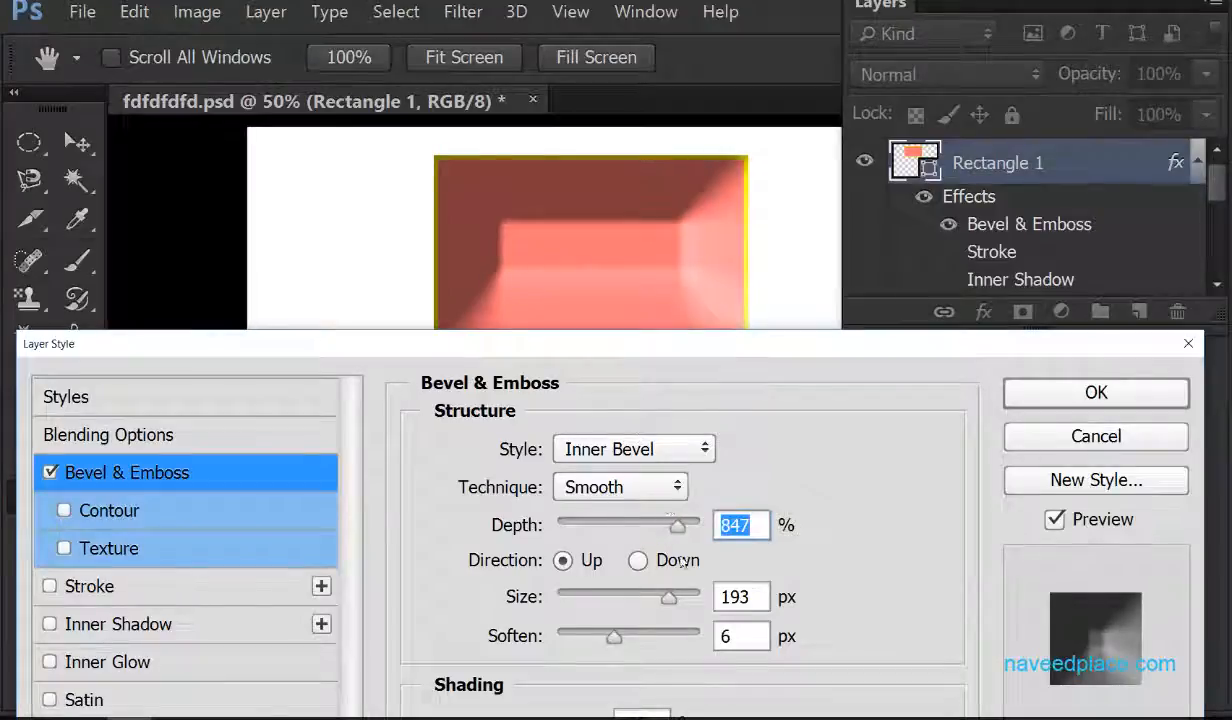
click(652, 487)
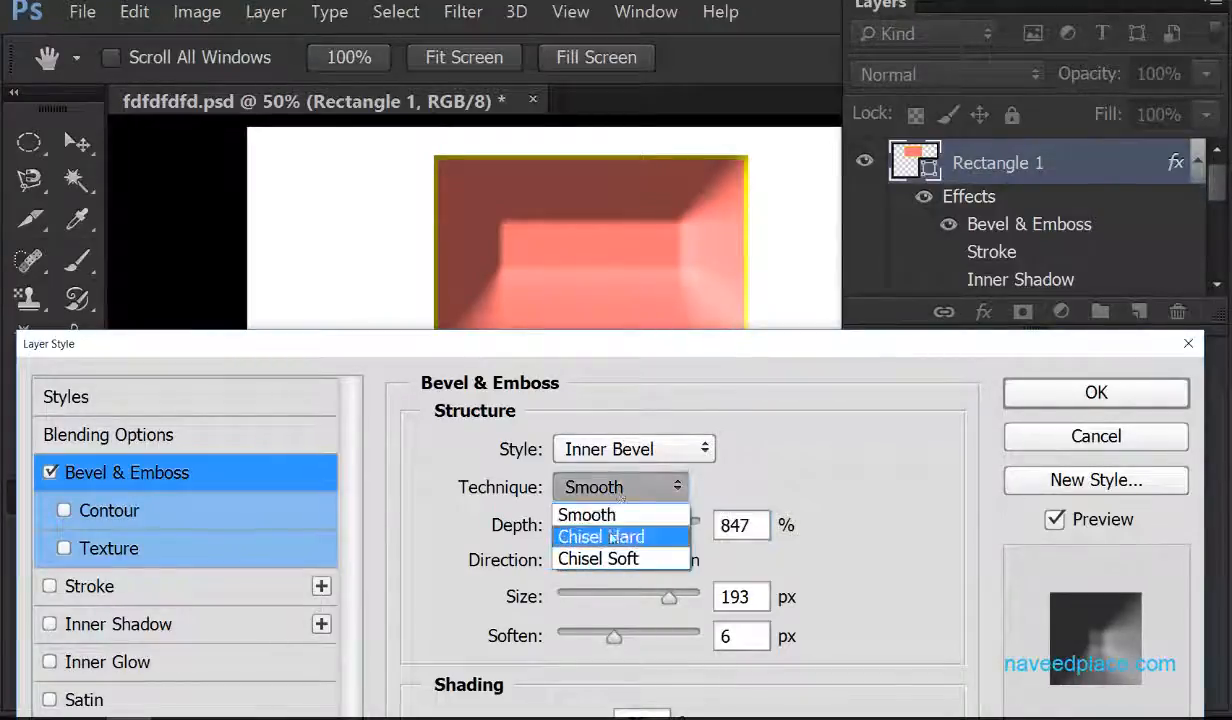
click(600, 537)
click(615, 487)
click(598, 558)
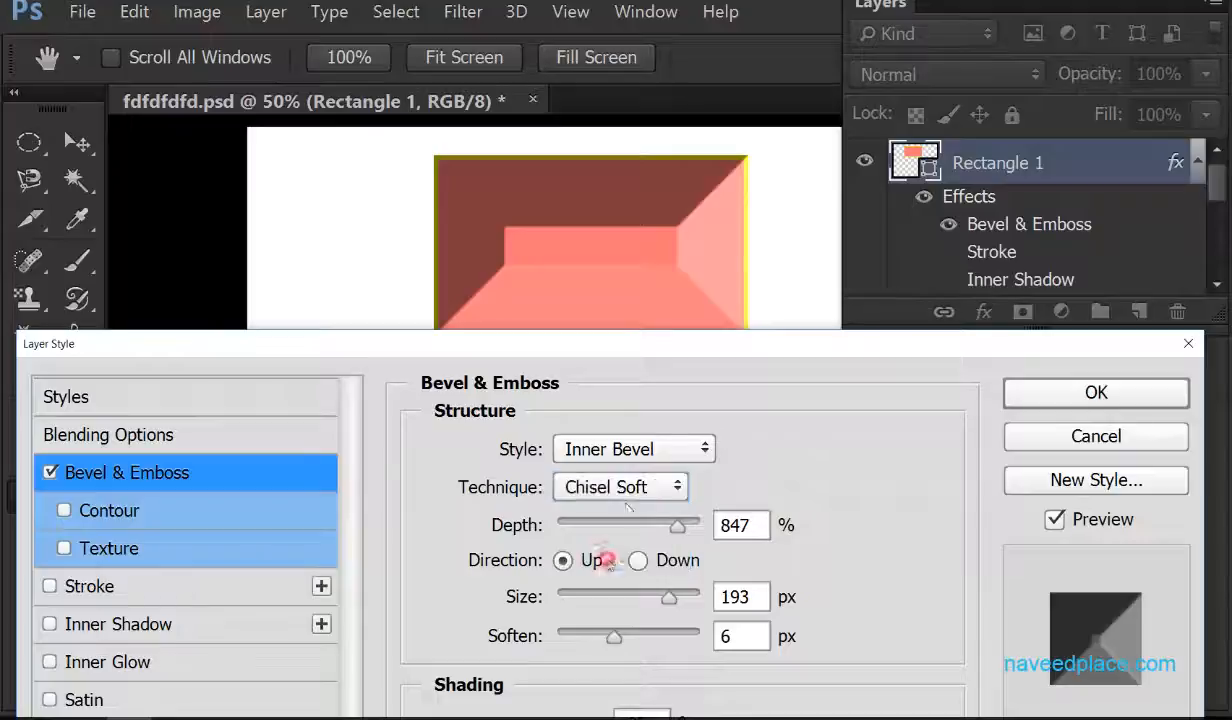
Try the Emboss, Pillow Emboss and Stroke Emboss styles on the rectangle and return the style to Inner Bevel.
click(630, 447)
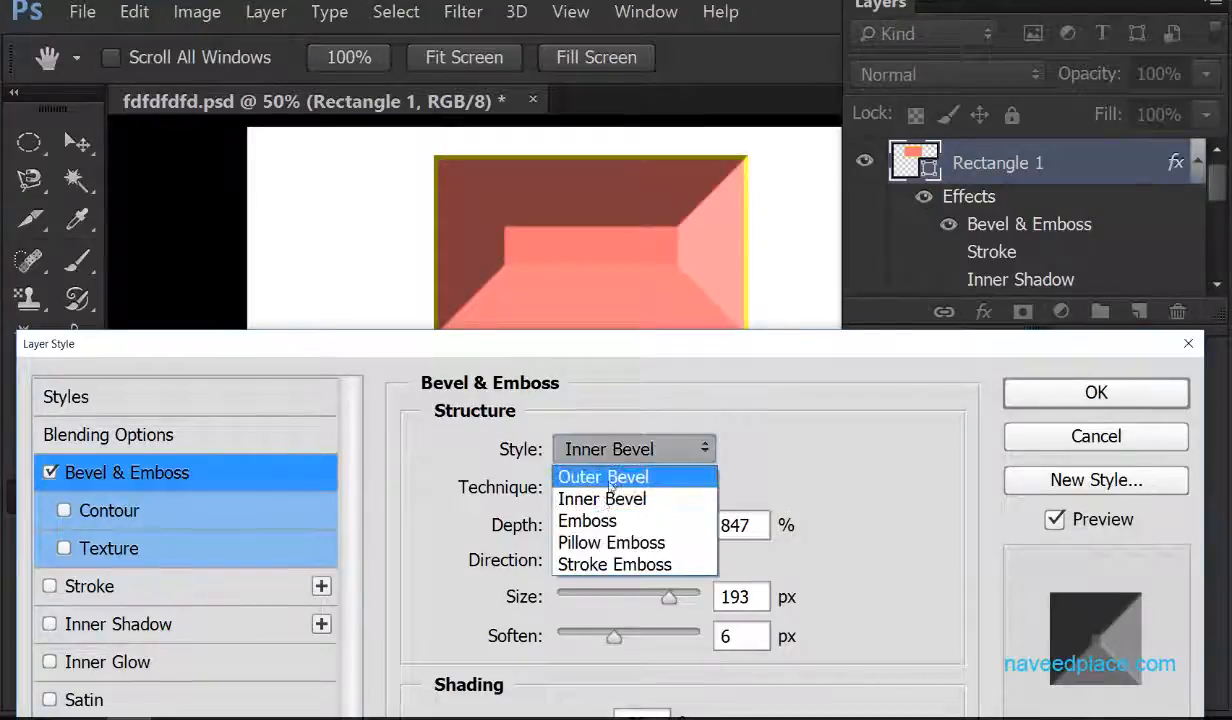
click(595, 530)
click(635, 449)
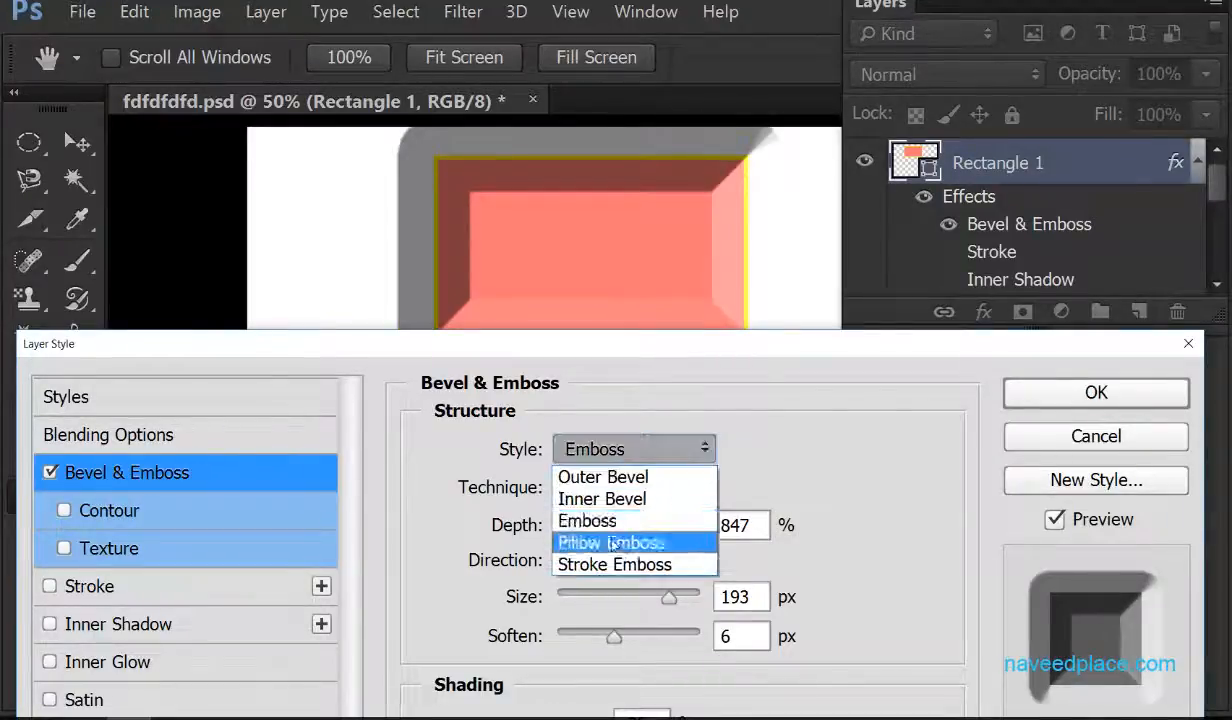
click(611, 542)
click(690, 447)
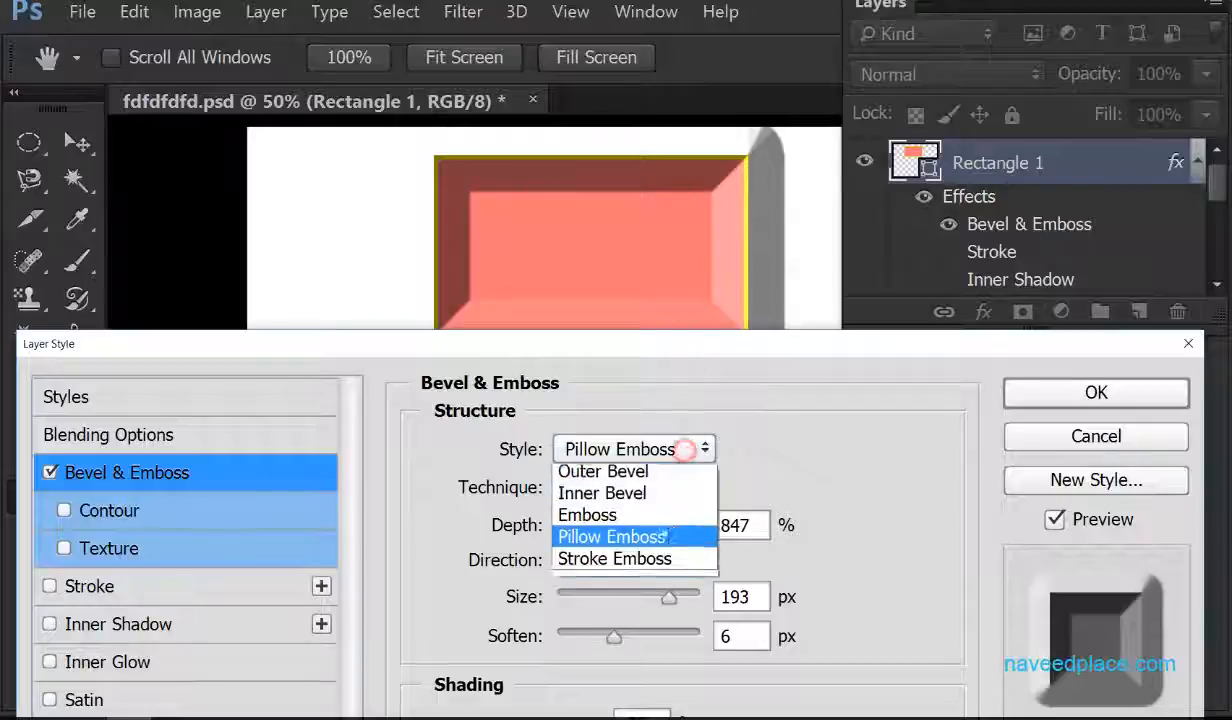
click(615, 560)
click(635, 449)
click(612, 495)
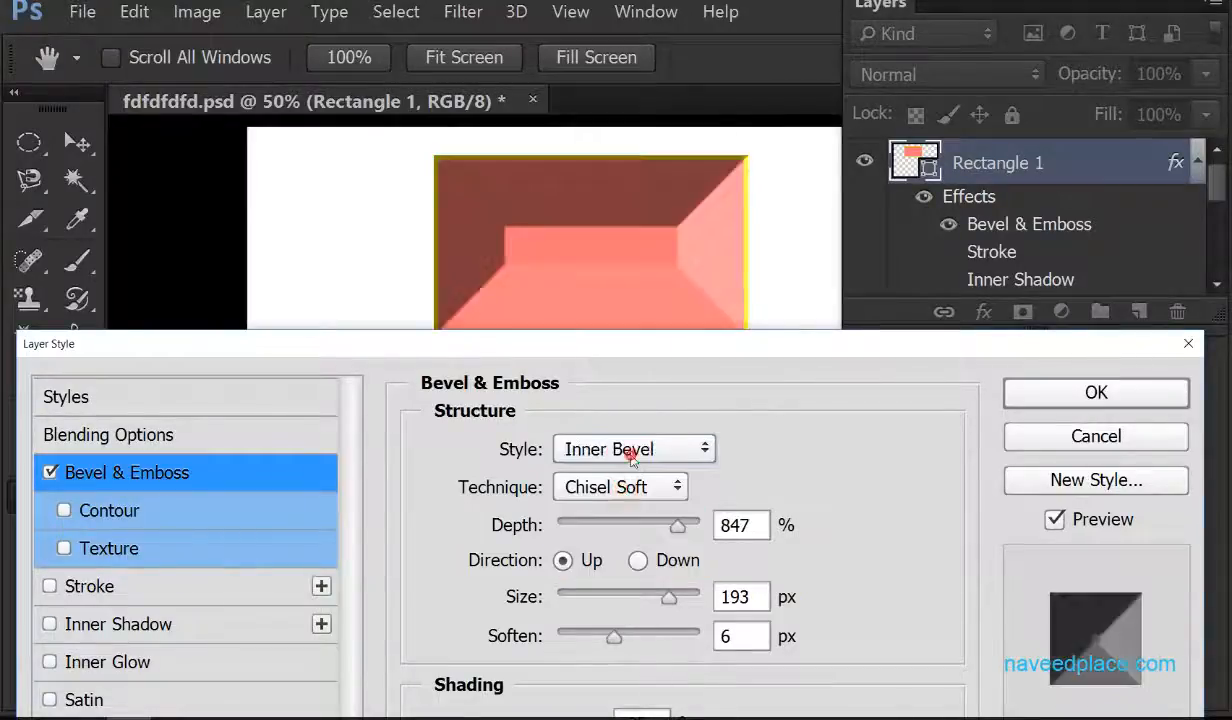
Try the Outer Bevel style on the rectangle and set the style to Emboss.
click(636, 449)
click(610, 476)
click(607, 450)
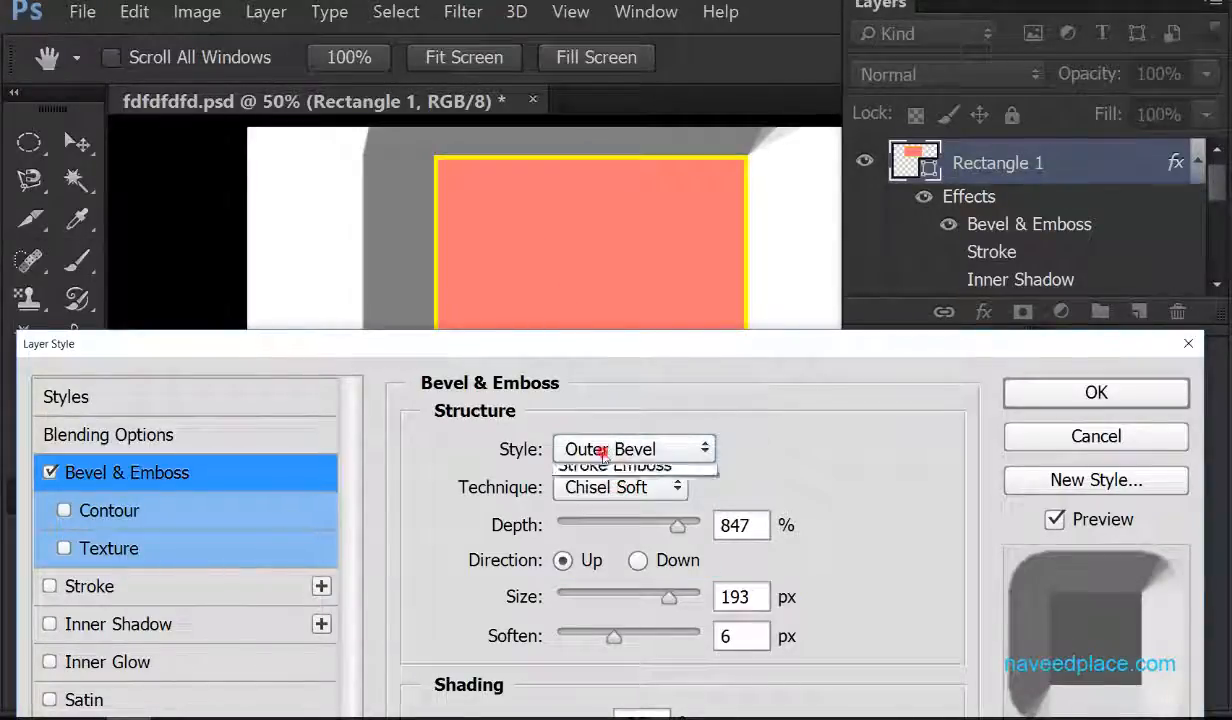
click(600, 516)
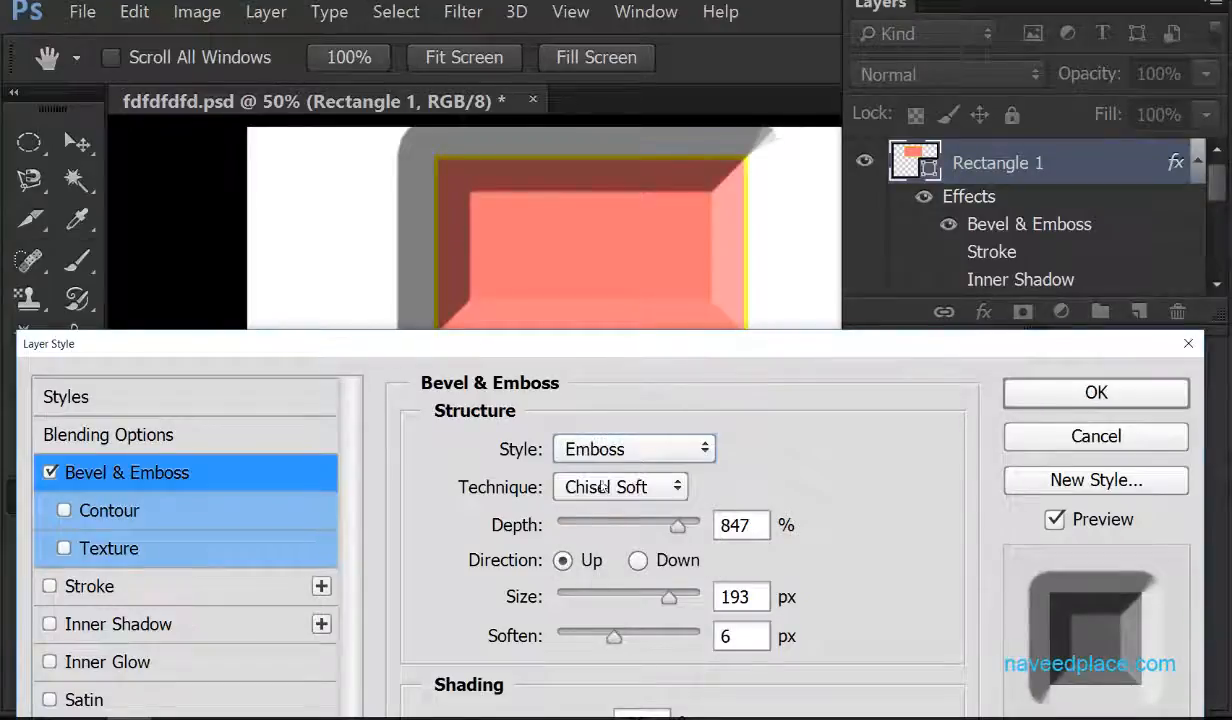
Set the emboss shading's light angle to 24° and its altitude to 37°, keeping Use Global Light on.
mouse_move(623, 358)
mouse_down()
mouse_move(616, 159)
mouse_move(572, 113)
mouse_move(685, 58)
mouse_move(627, 33)
mouse_move(627, 50)
mouse_up()
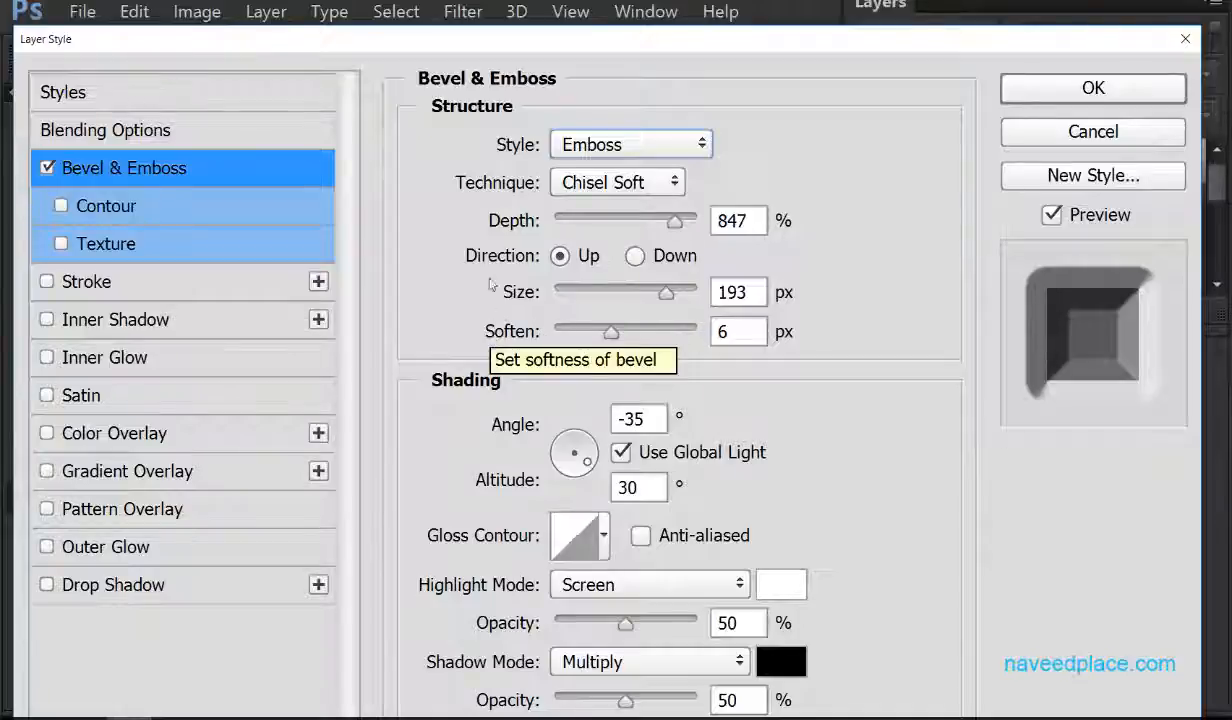
drag(630, 45, 564, 472)
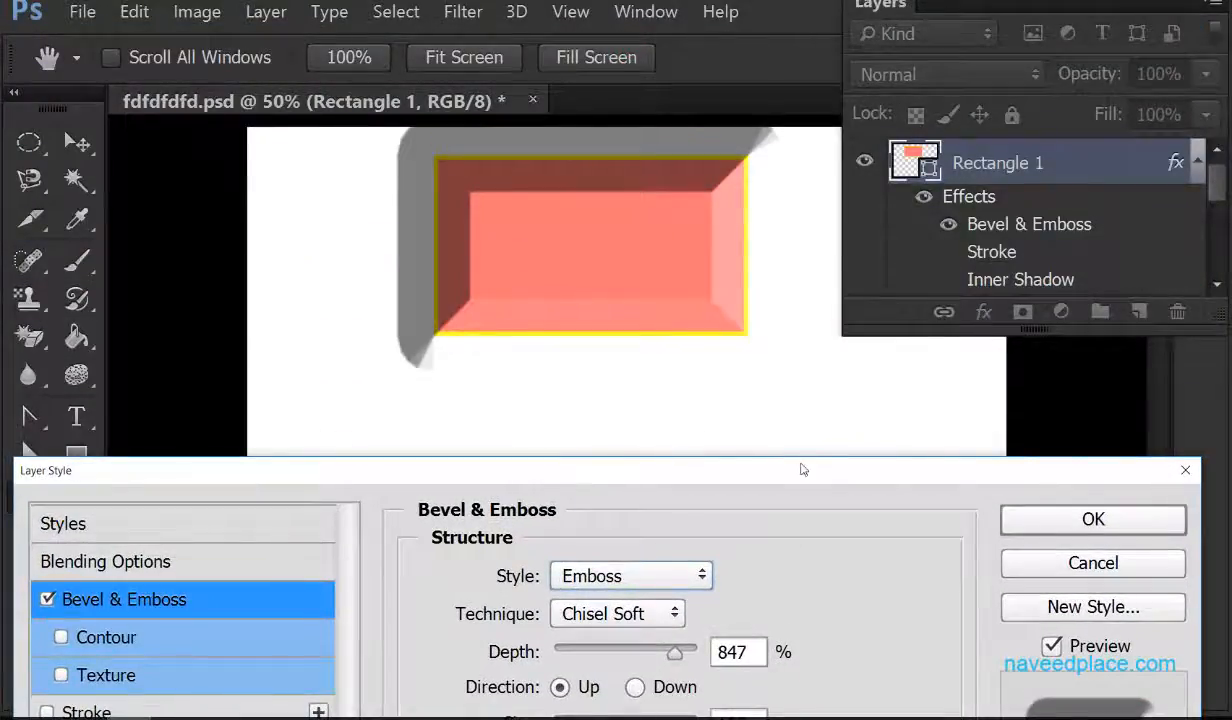
drag(797, 465, 813, 198)
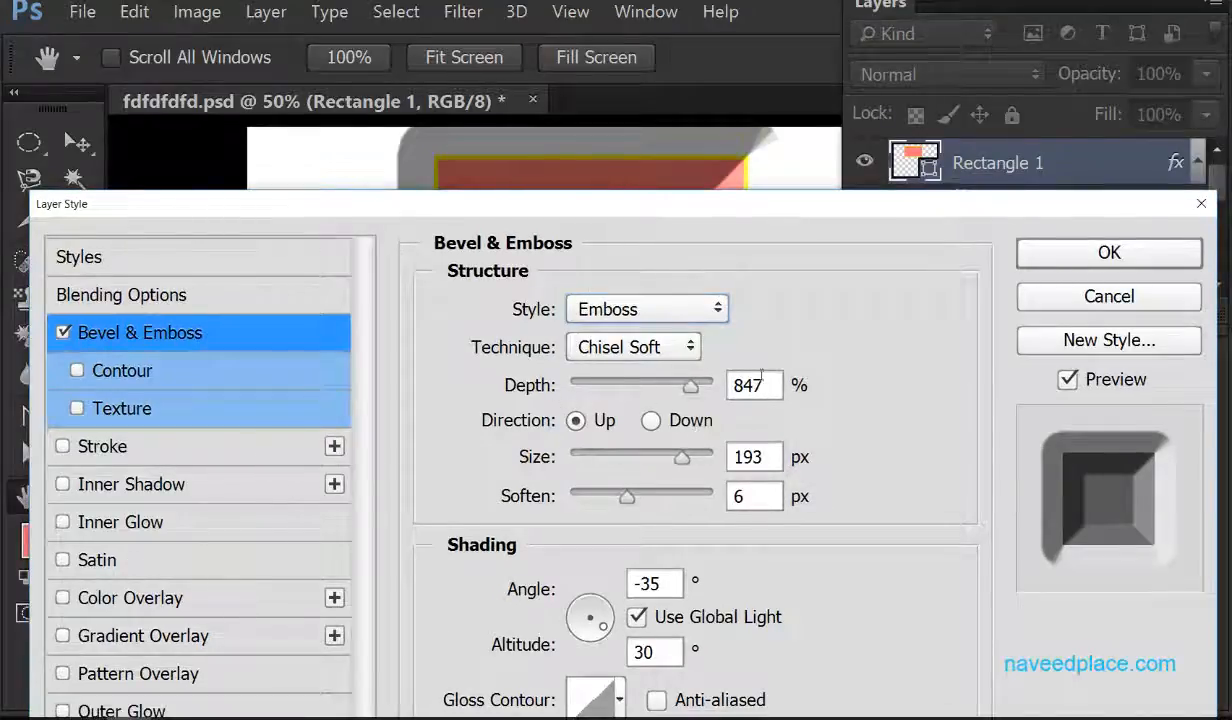
drag(656, 212, 663, 330)
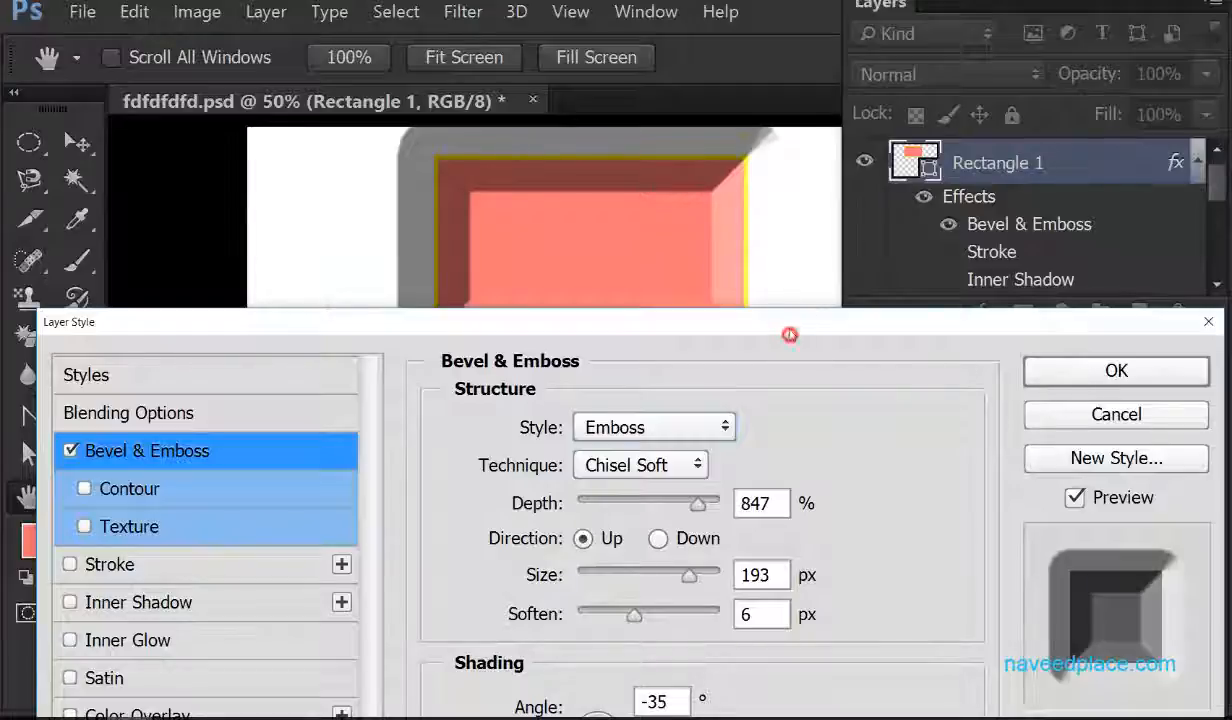
drag(752, 318, 732, 83)
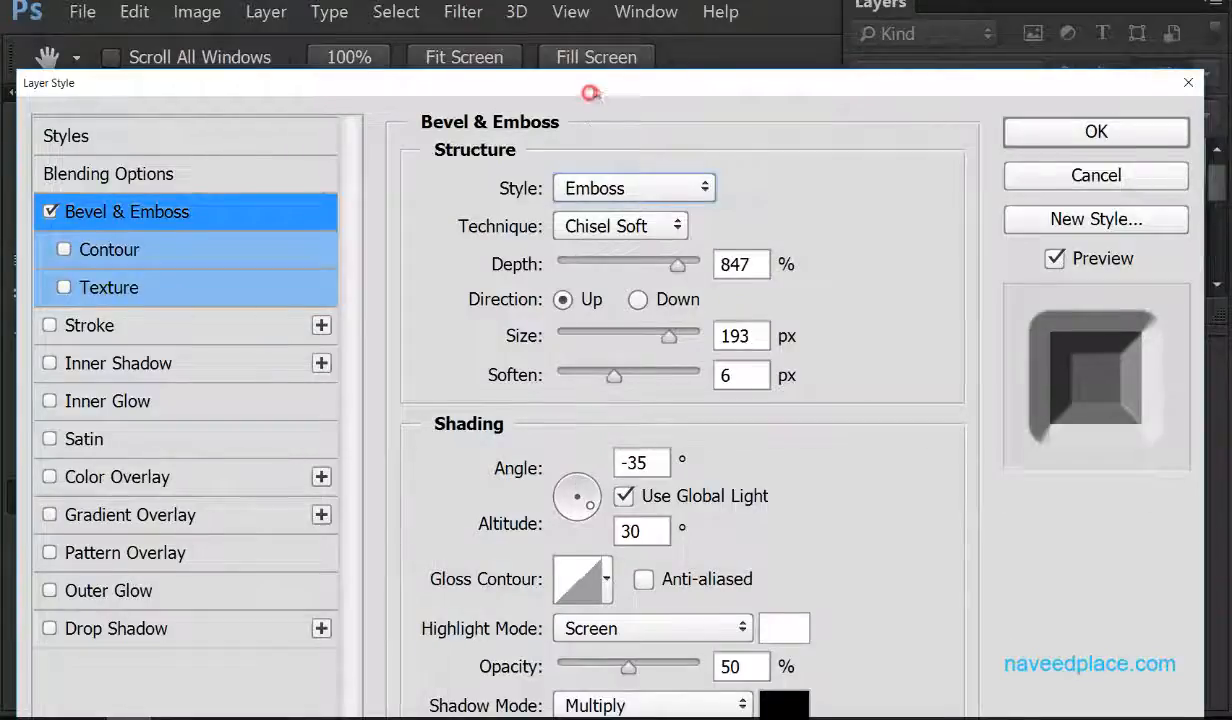
drag(591, 93, 597, 81)
drag(580, 484, 597, 477)
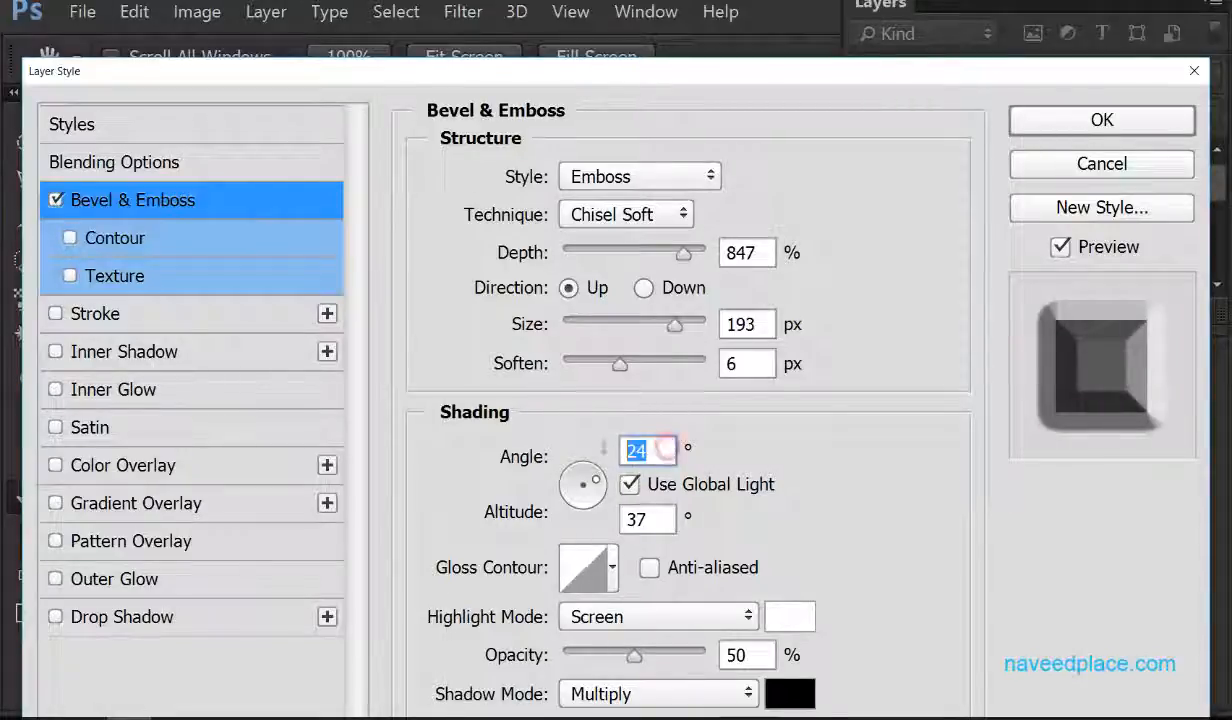
Change the emboss gloss contour to the descending wavy preset, fourth in the second row.
click(610, 568)
click(572, 412)
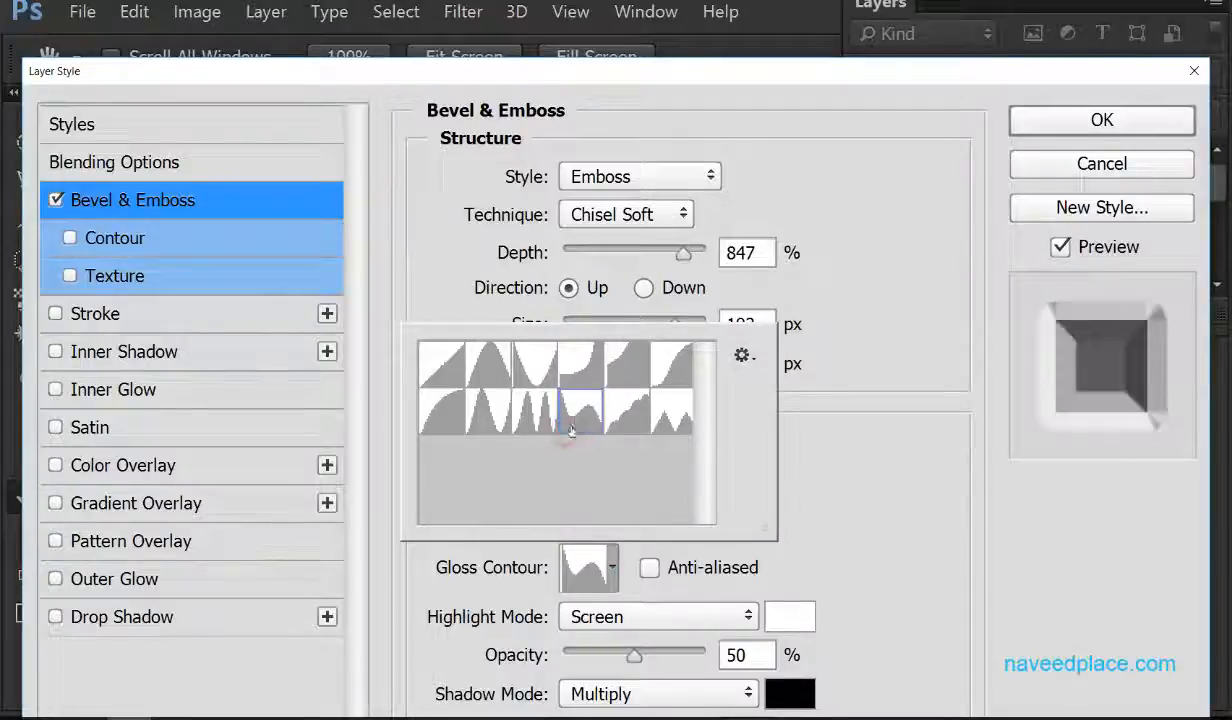
click(357, 557)
Change the emboss highlight colour to pale yellow and bring the rectangle back into view.
drag(624, 87, 617, 42)
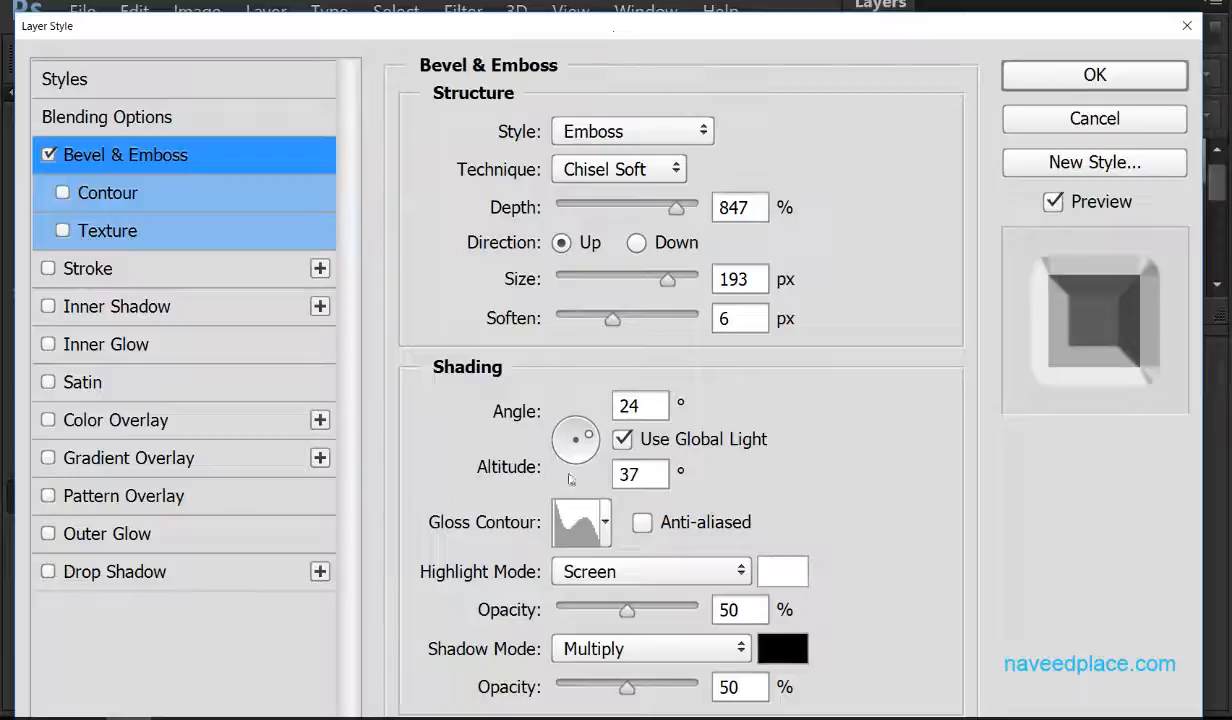
click(786, 578)
click(446, 284)
click(516, 298)
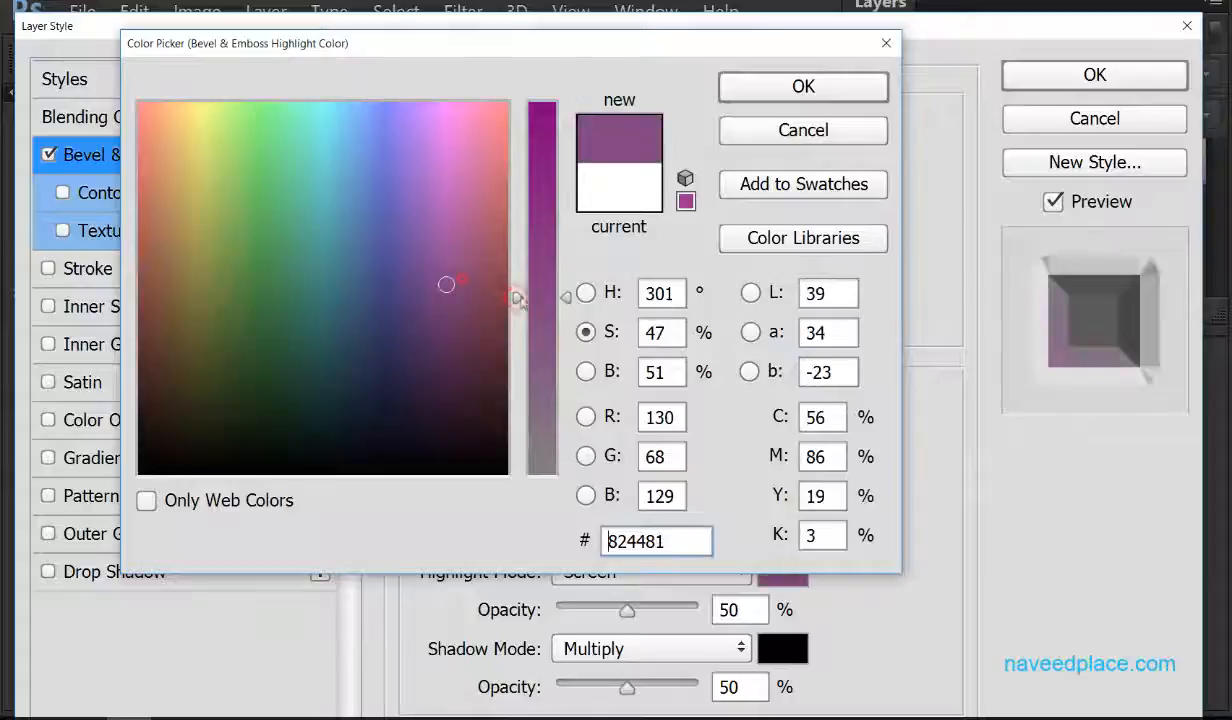
mouse_move(376, 234)
mouse_down()
mouse_move(251, 167)
mouse_move(363, 126)
mouse_move(206, 109)
mouse_up()
click(724, 88)
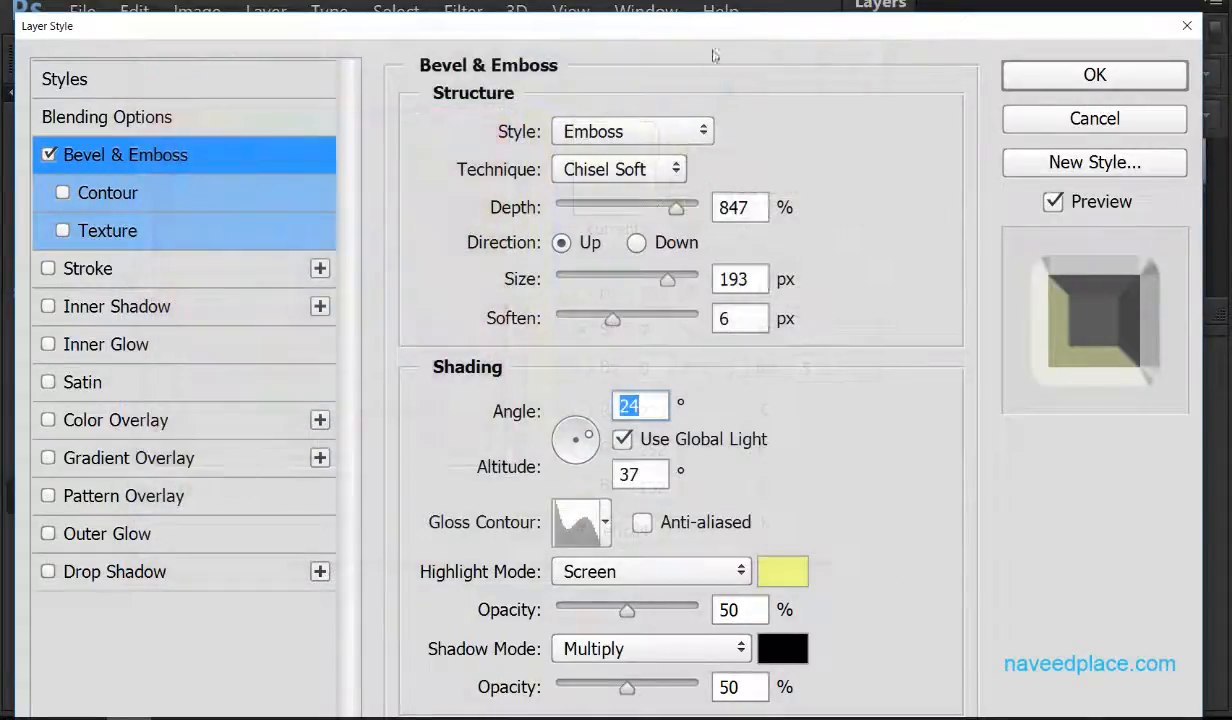
drag(722, 27, 725, 479)
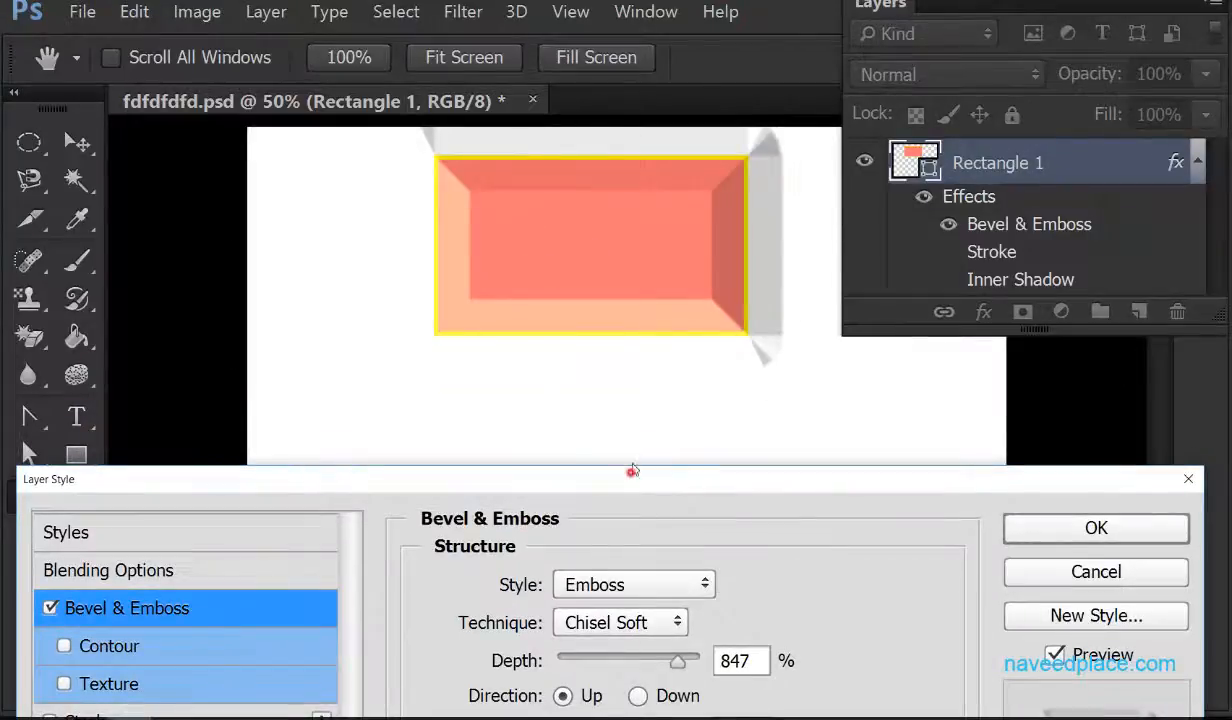
Raise the emboss highlight's opacity to 89 %, checking the rectangle.
drag(632, 470, 624, 71)
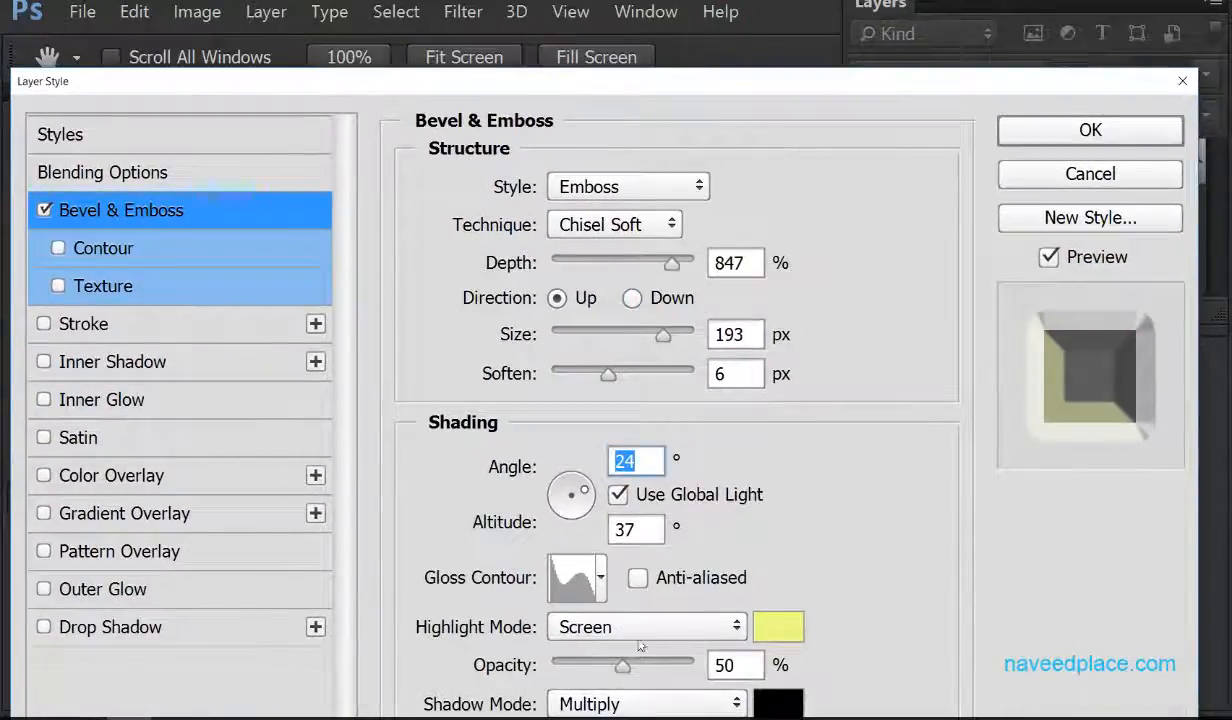
drag(621, 663, 678, 663)
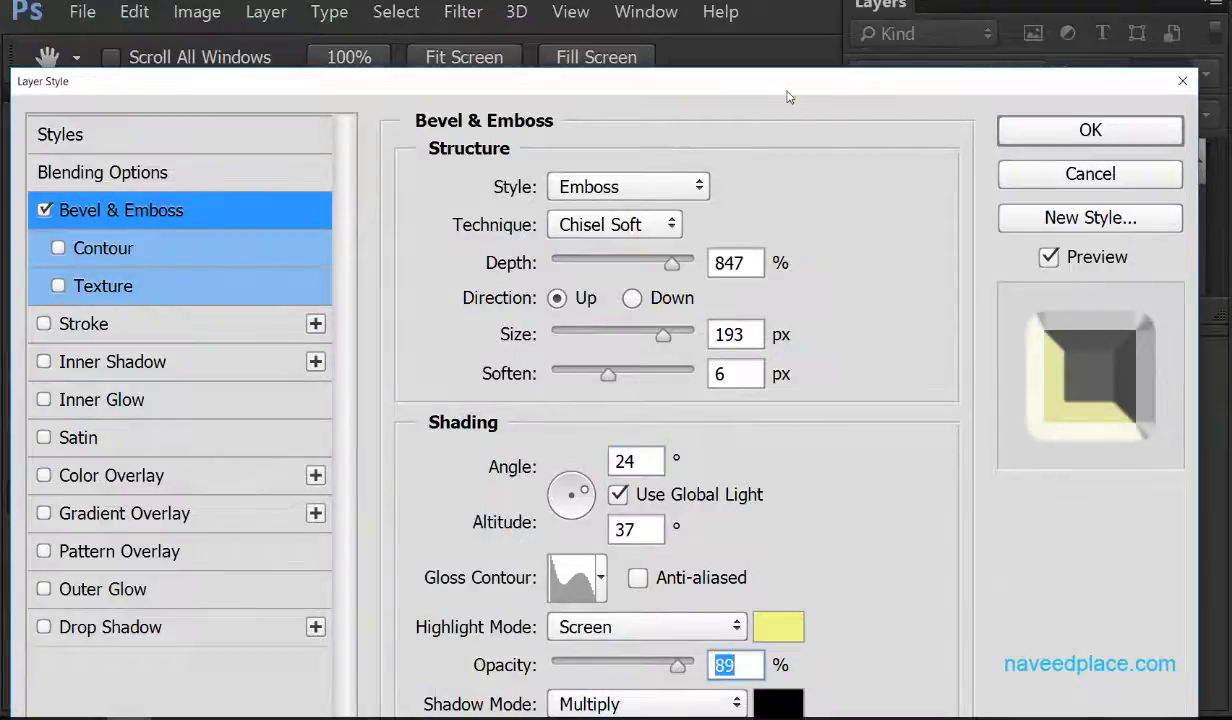
drag(787, 95, 789, 500)
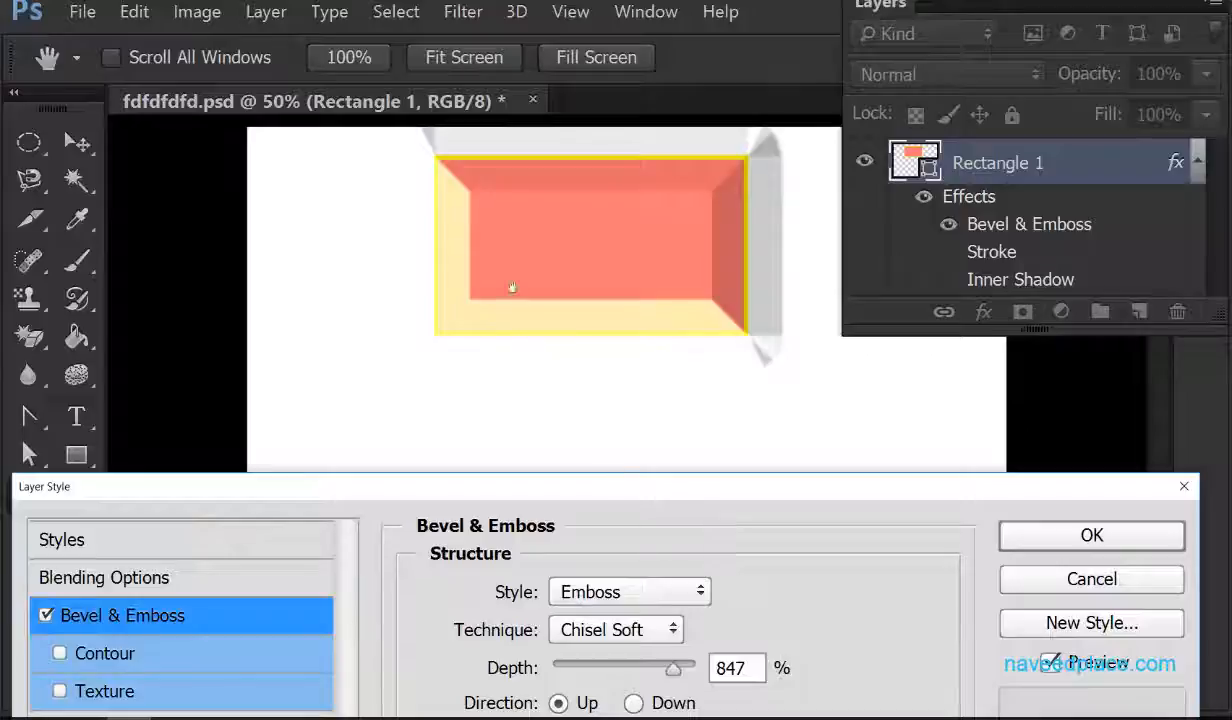
mouse_move(578, 505)
mouse_down()
mouse_move(586, 118)
mouse_move(578, 22)
mouse_move(567, 29)
mouse_up()
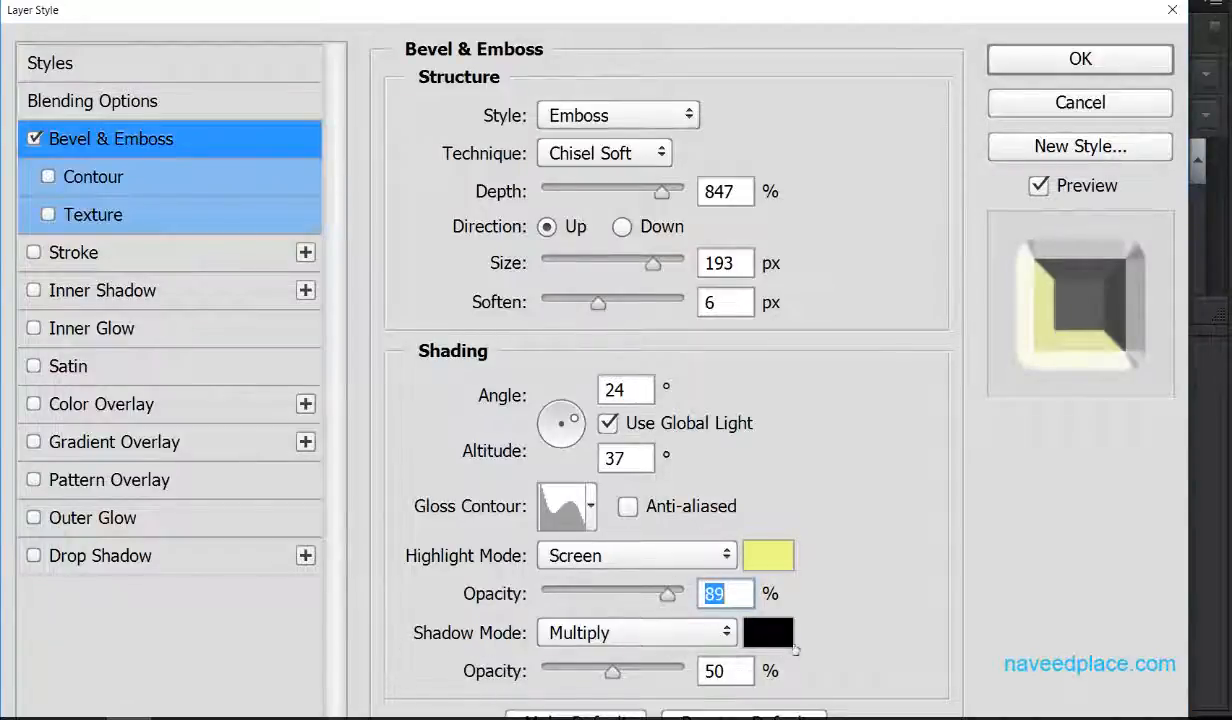
Change the emboss shadow colour to light blue, #80e6f5.
click(765, 628)
click(430, 229)
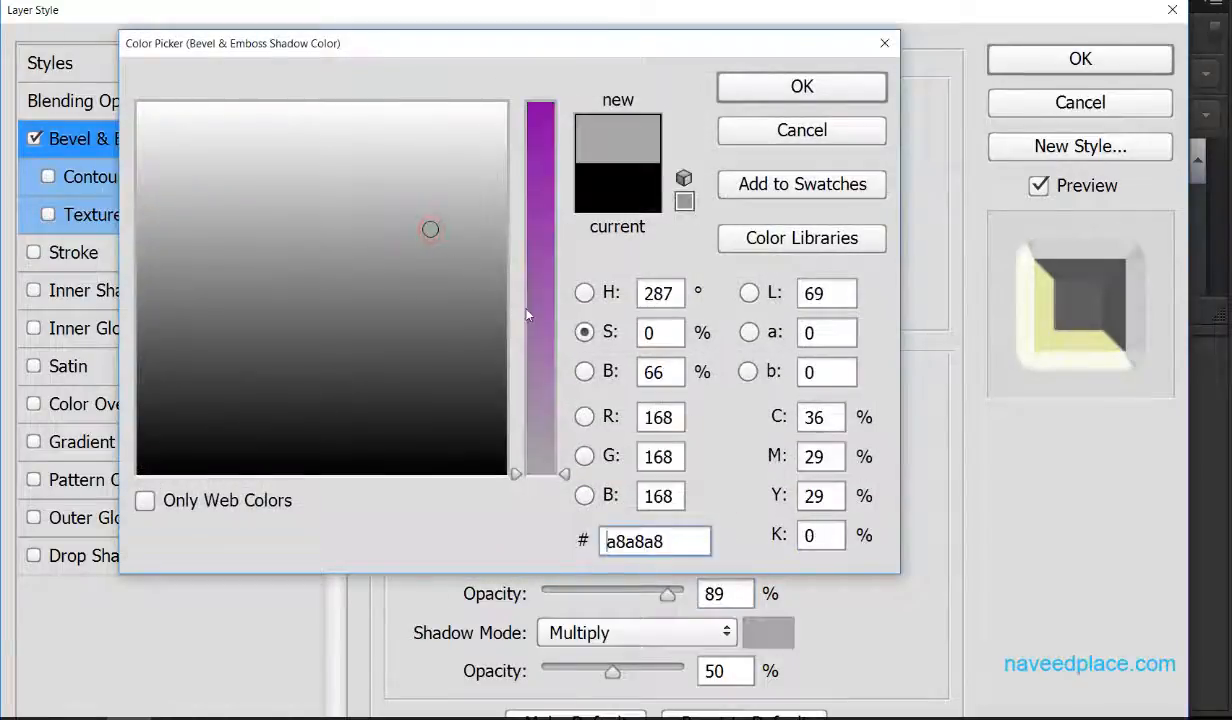
click(540, 296)
drag(140, 105, 329, 117)
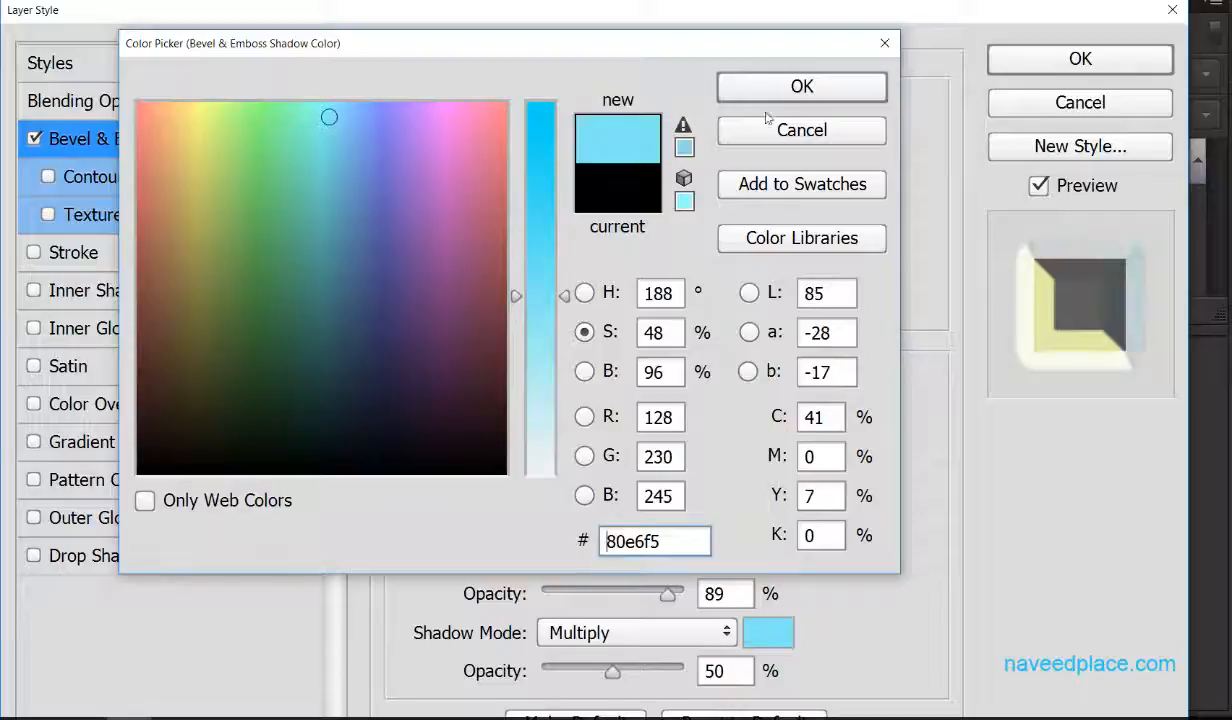
click(752, 92)
Raise the emboss shadow's opacity to 97 %.
mouse_move(756, 14)
mouse_down()
mouse_move(756, 424)
mouse_move(737, 370)
mouse_move(734, 22)
mouse_move(732, 36)
mouse_up()
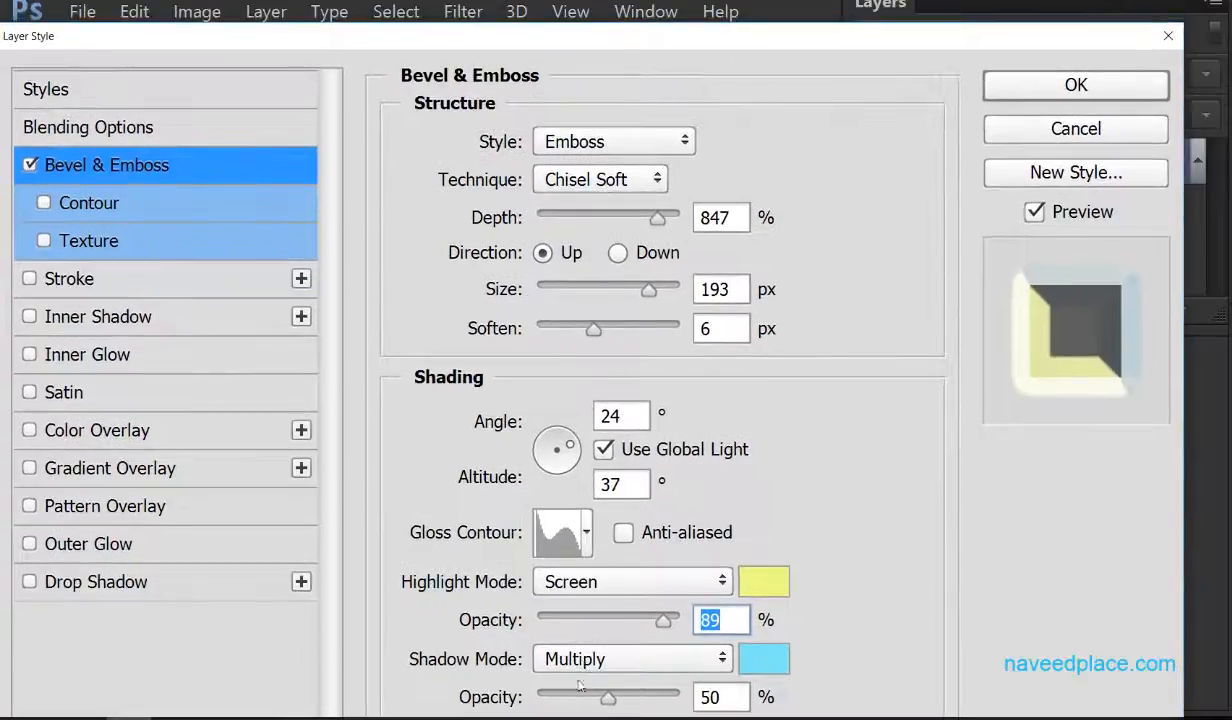
drag(607, 695, 675, 695)
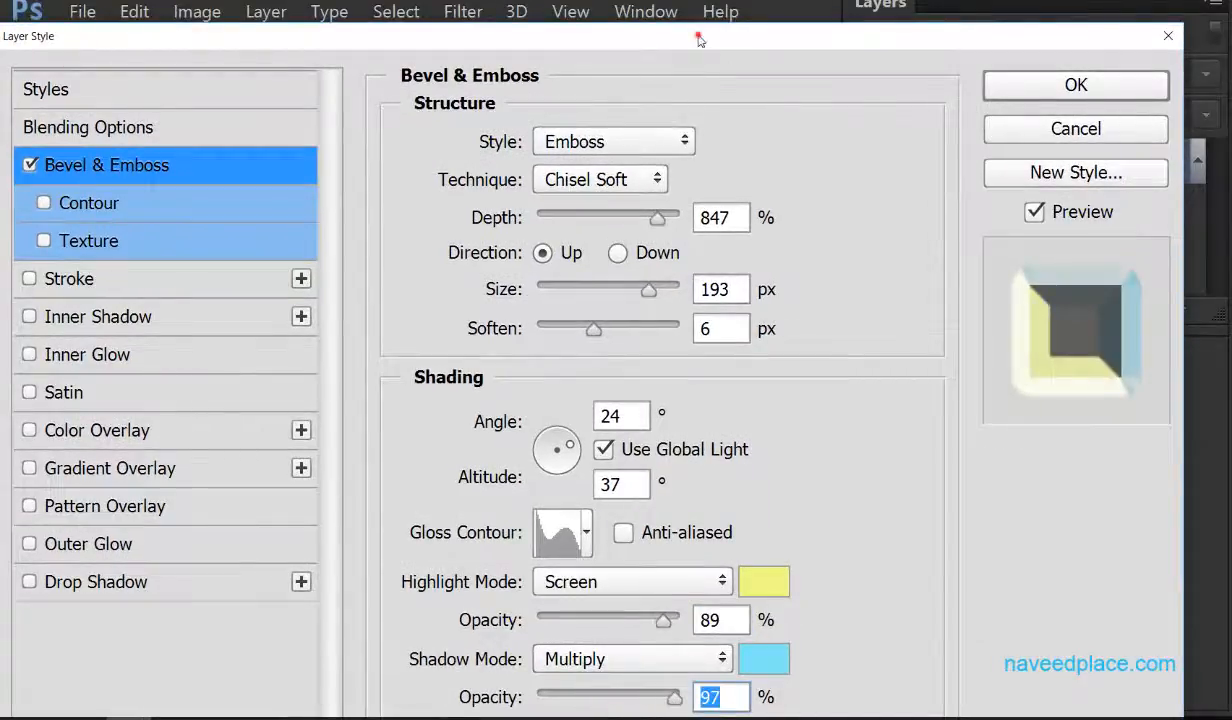
drag(700, 38, 709, 8)
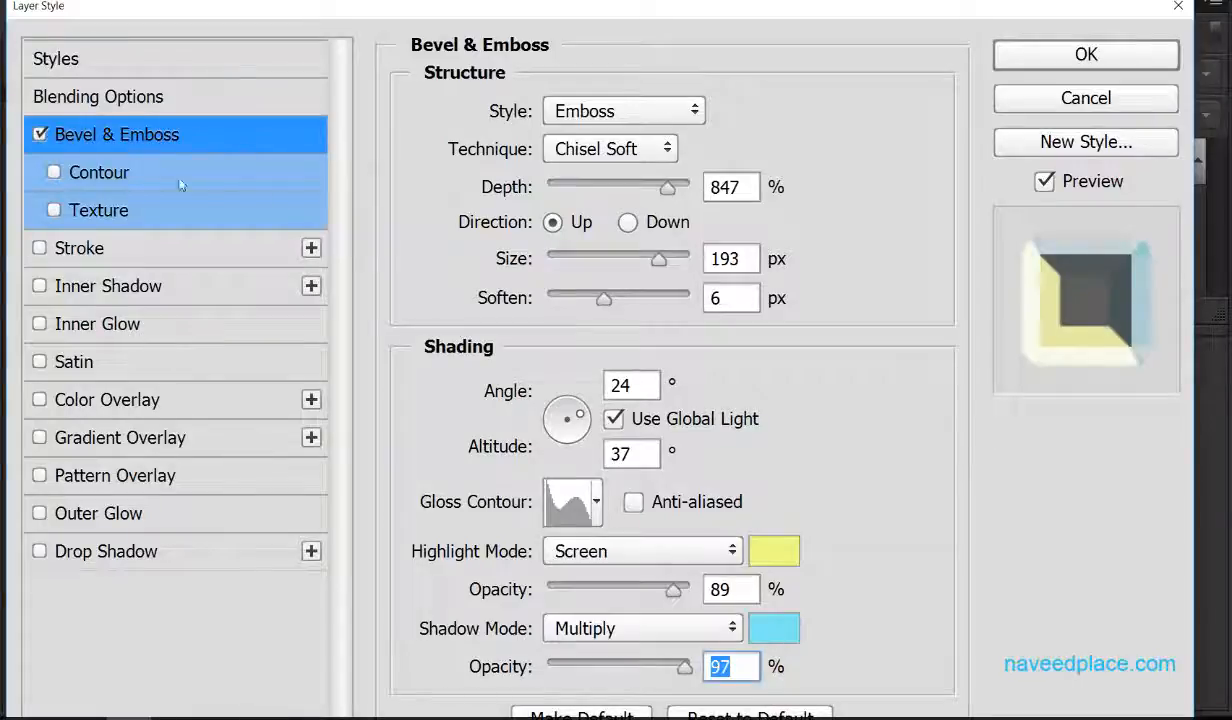
Enable the Contour option of Bevel & Emboss and apply the descending wavy preset, fourth in the second row.
click(105, 178)
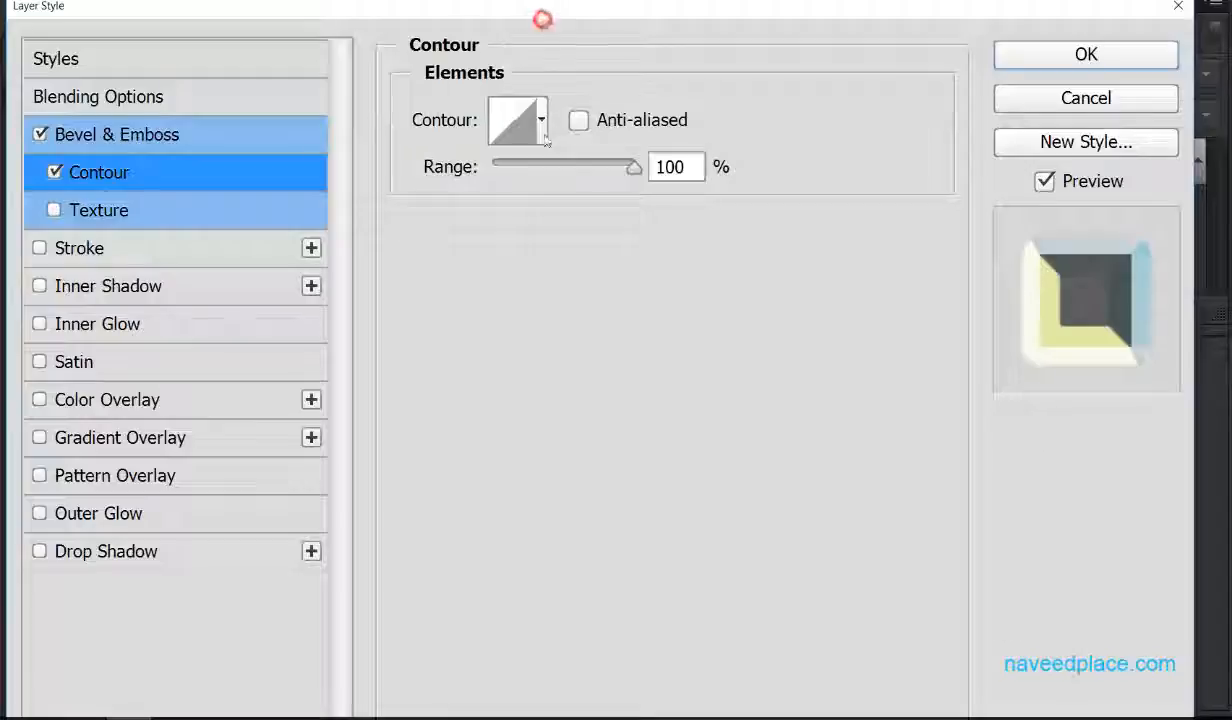
drag(580, 14, 585, 420)
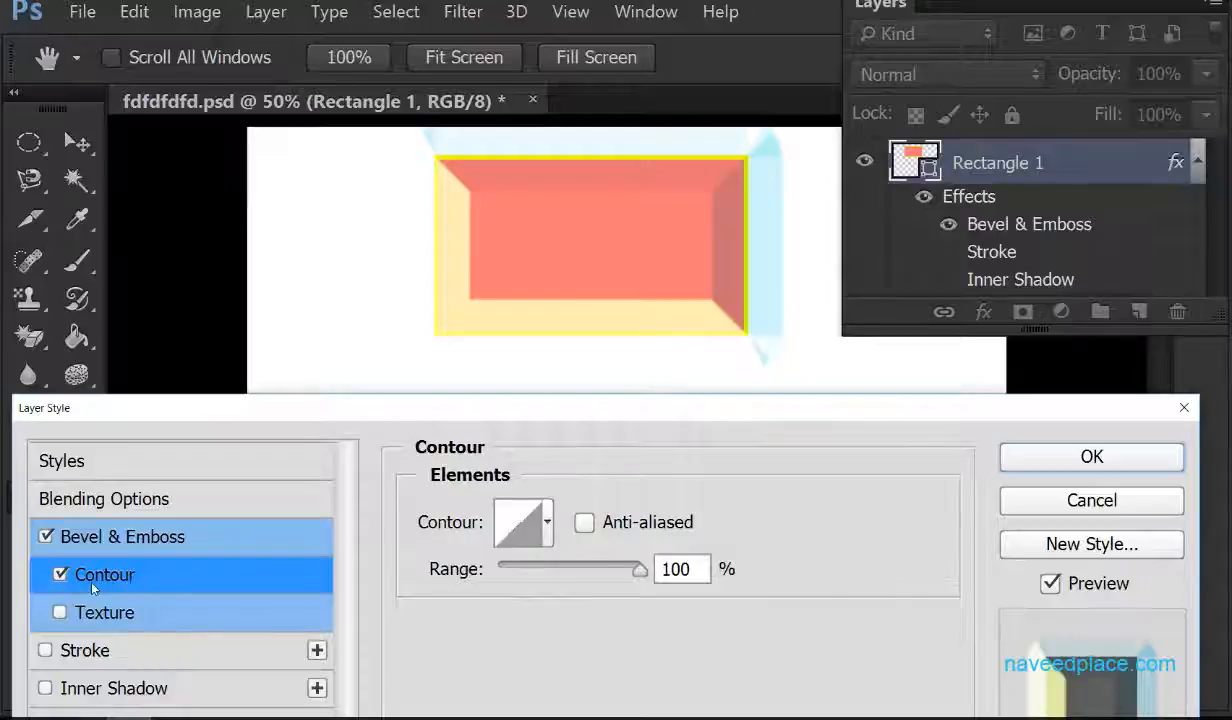
click(548, 526)
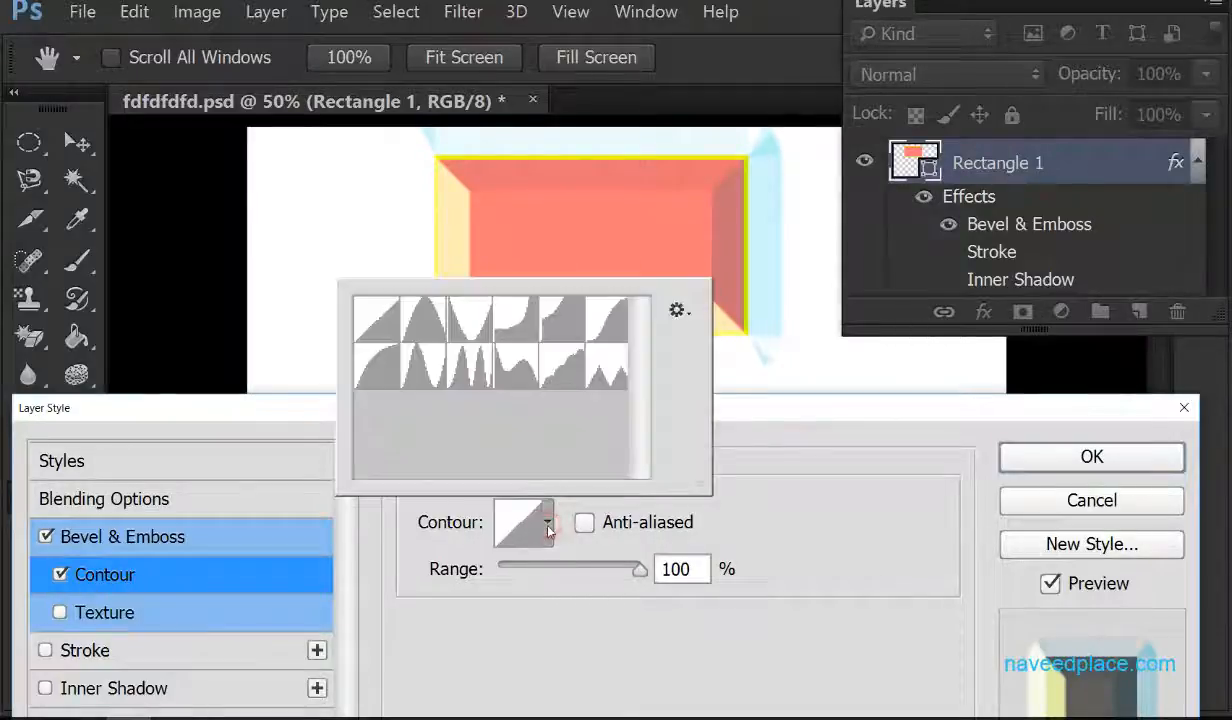
click(512, 368)
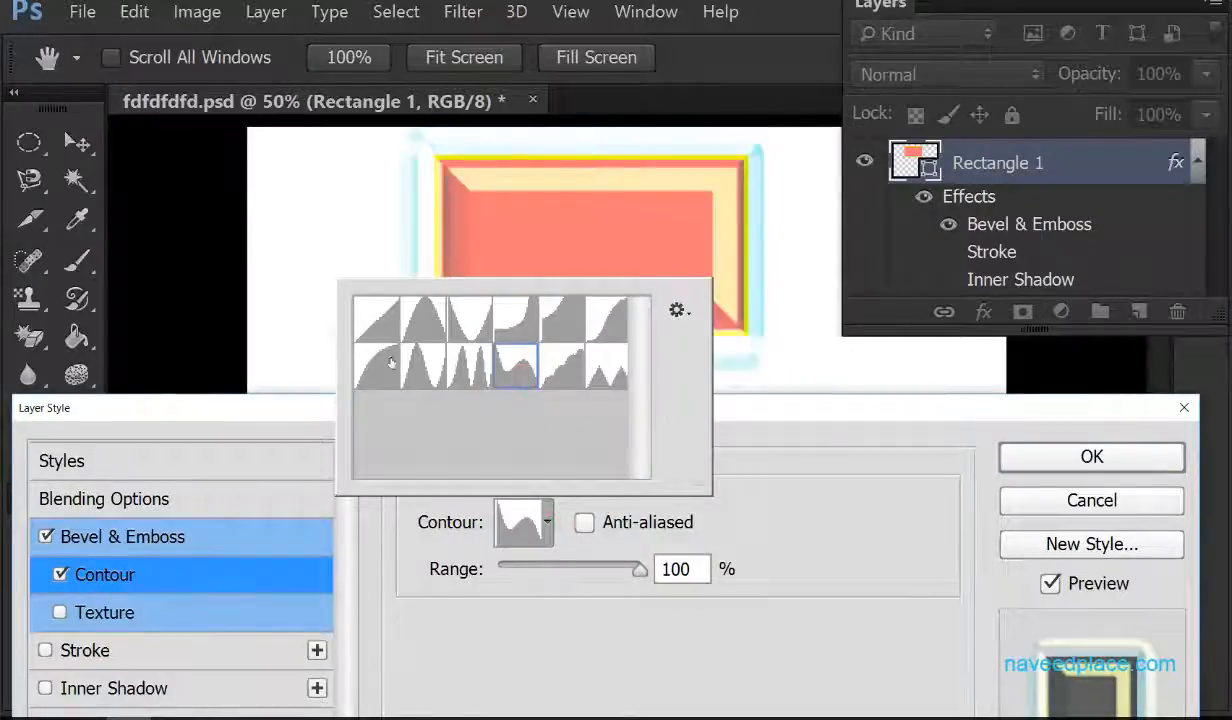
Compare other bevel contour presets, settle on the double-peaked one ending the second row, and lower the contour range slightly.
click(374, 318)
click(422, 321)
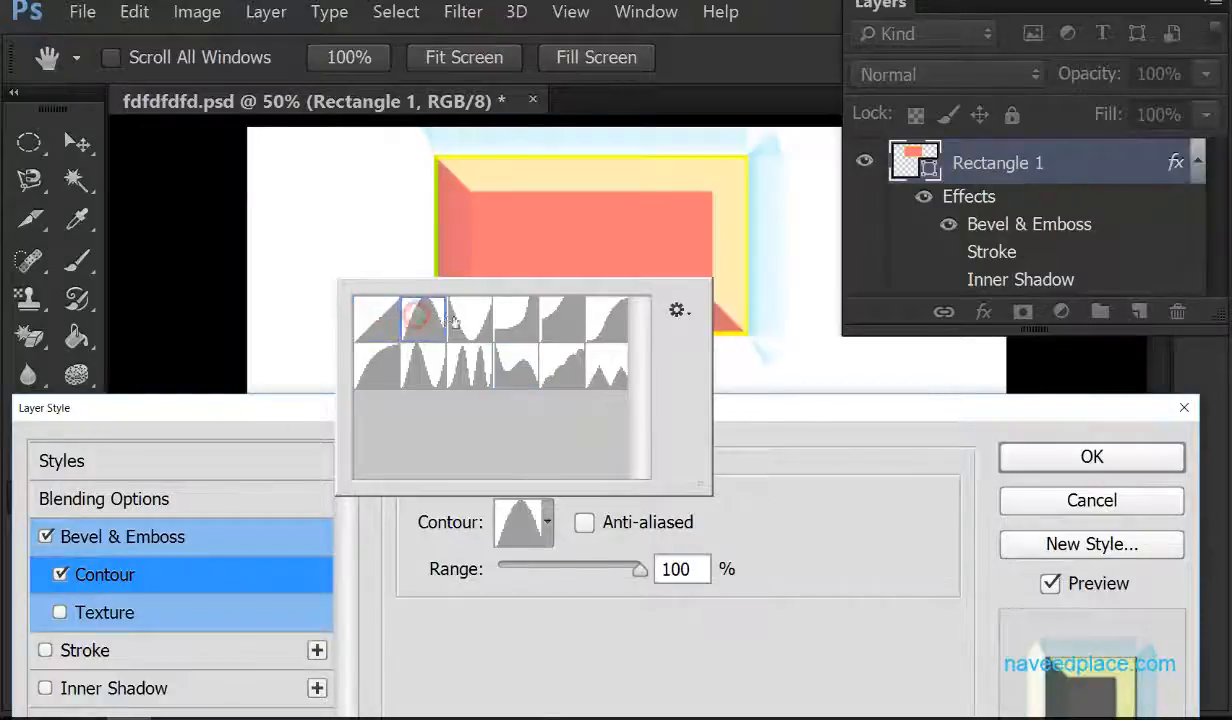
click(517, 319)
click(564, 323)
click(425, 367)
click(478, 372)
click(563, 367)
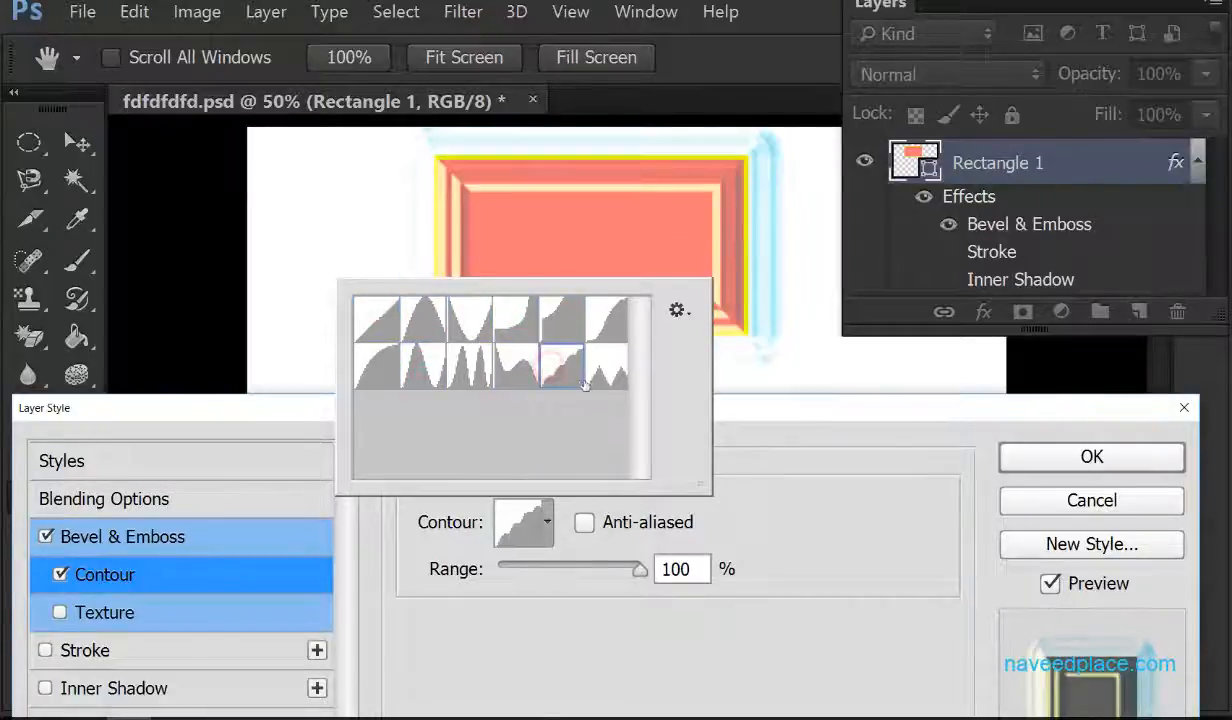
click(605, 368)
drag(635, 578, 610, 577)
Enable the Texture option of Bevel & Emboss and replace its available patterns with the Rock Patterns set.
click(82, 614)
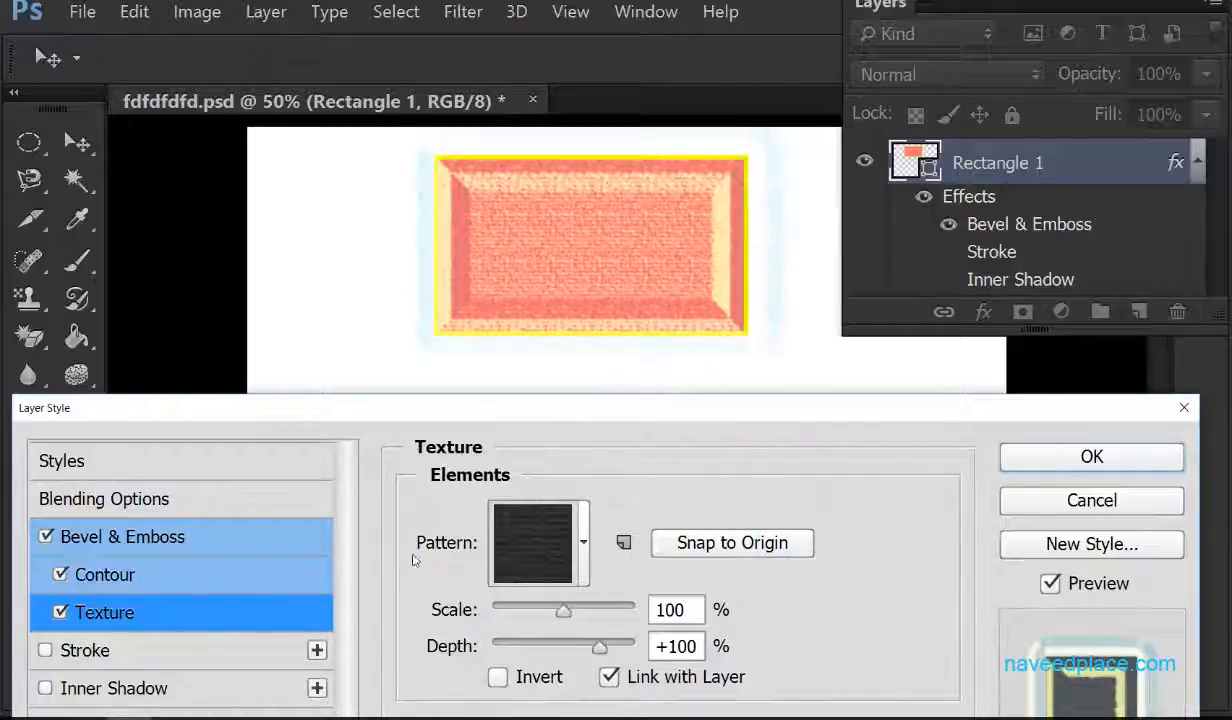
click(584, 546)
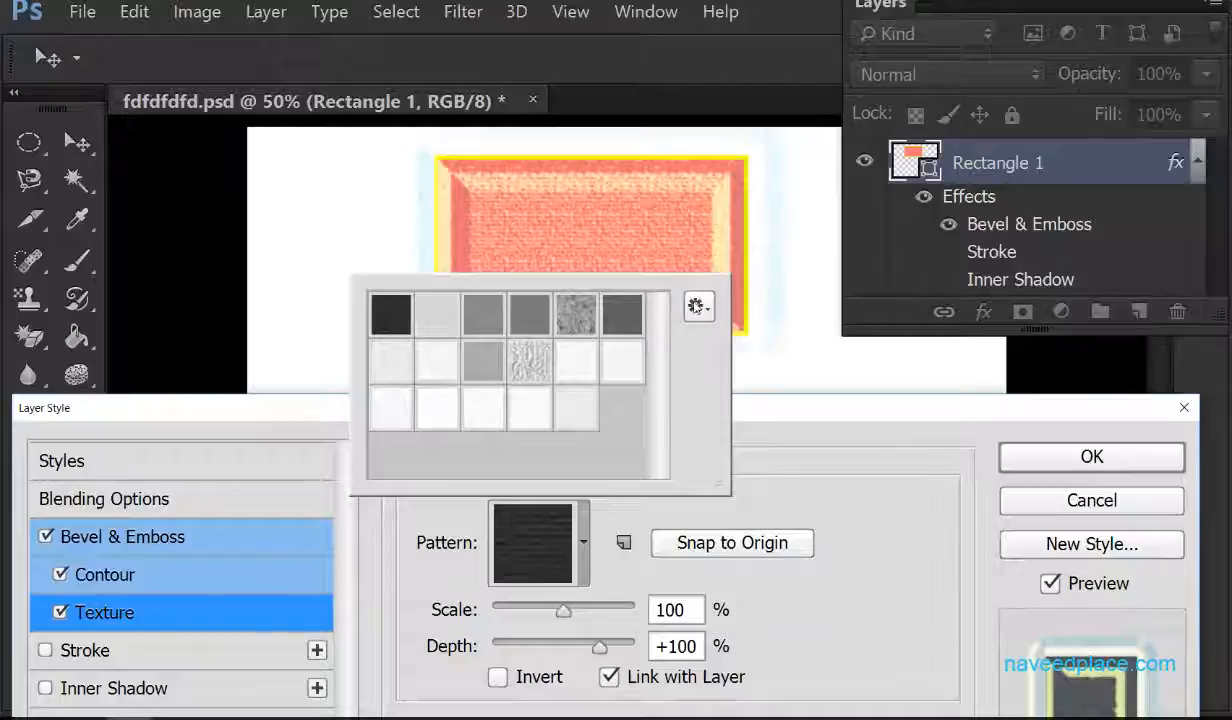
click(697, 307)
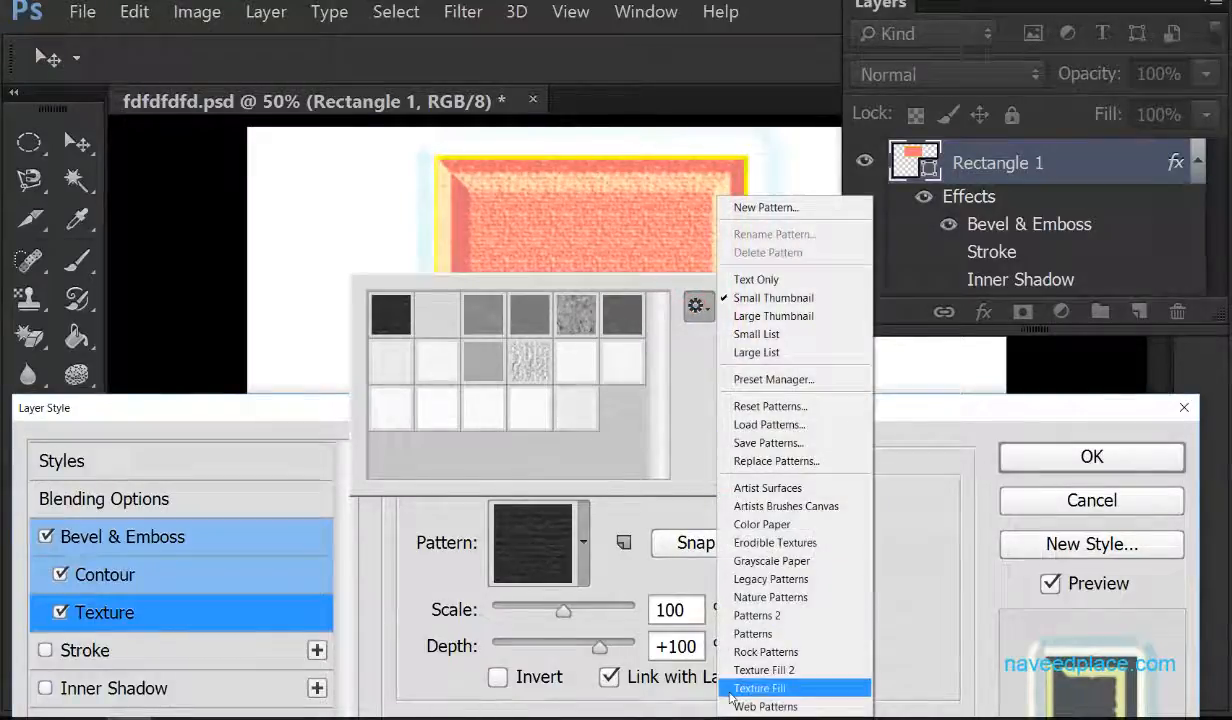
click(760, 651)
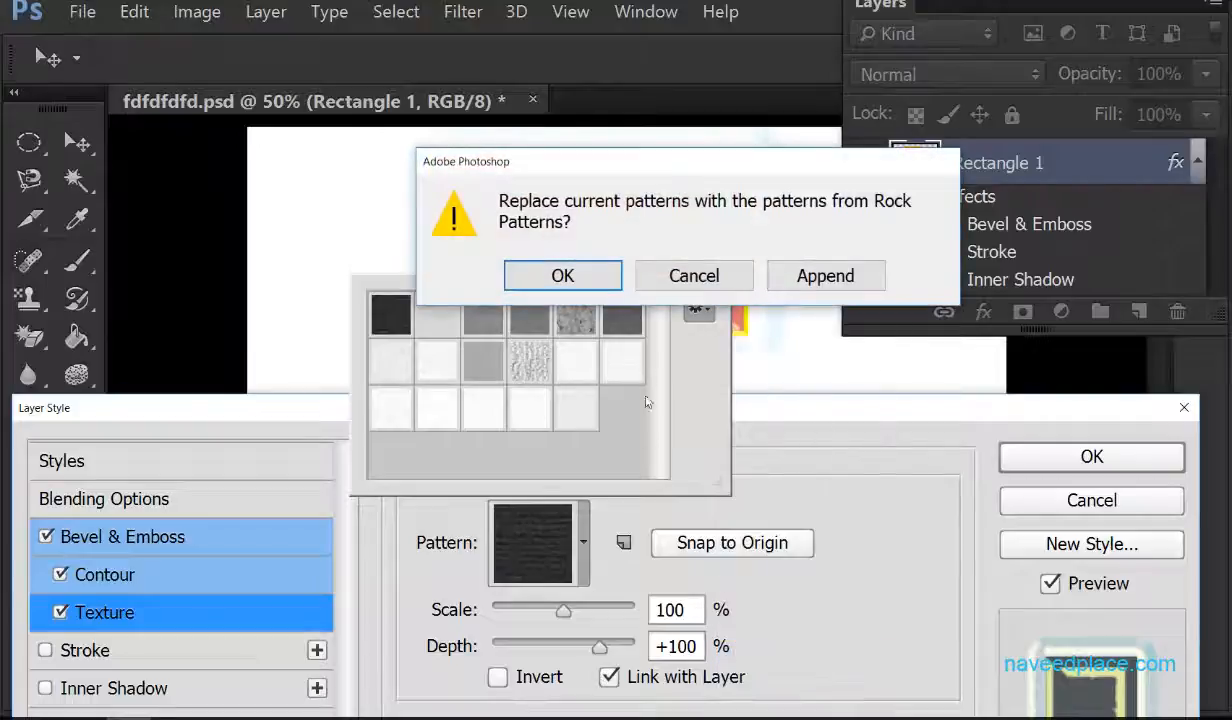
click(566, 274)
Apply the pale stone pattern, second in the second row, as the bevel texture.
click(471, 325)
click(438, 355)
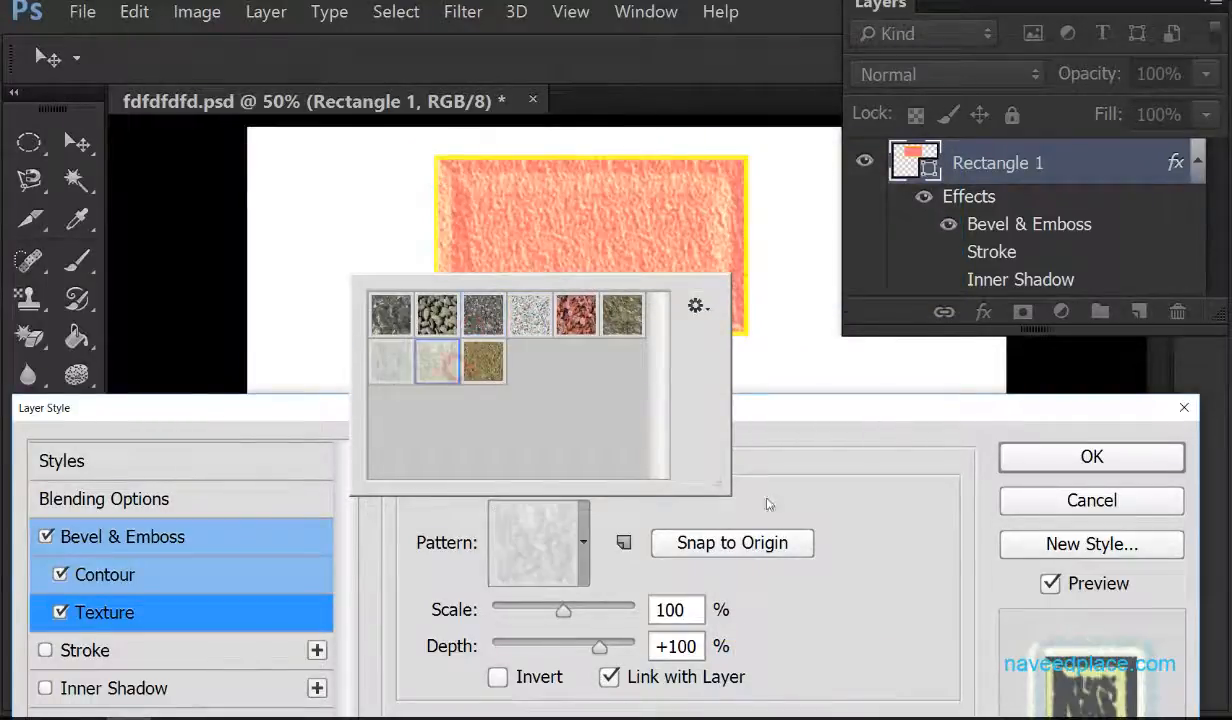
click(785, 516)
Set the bevel texture's scale to 629 % and its depth to +6 %.
drag(561, 607, 605, 610)
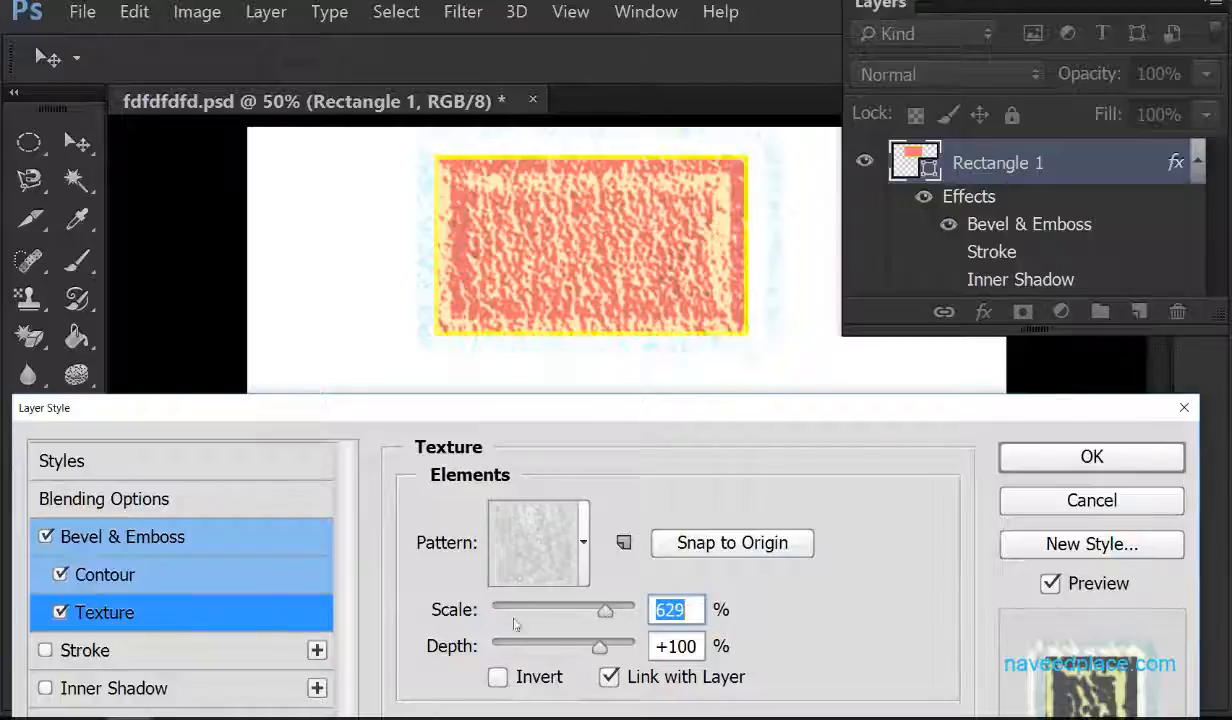
click(601, 646)
click(561, 646)
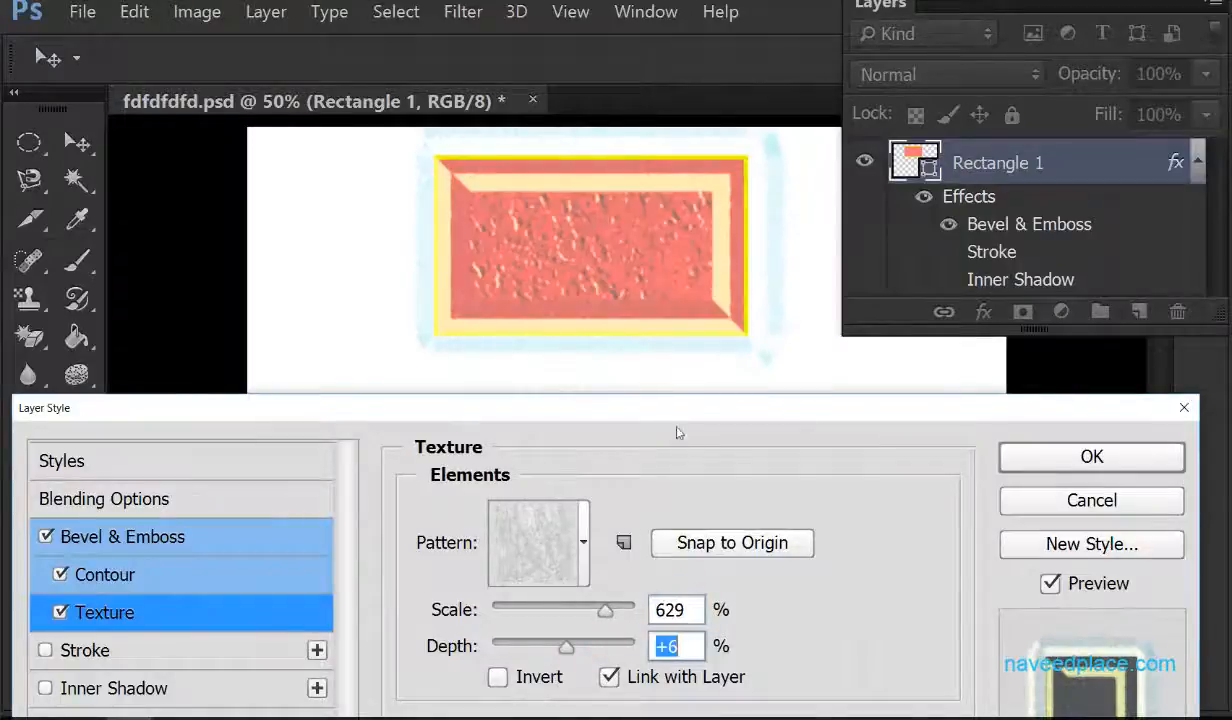
drag(651, 410, 641, 237)
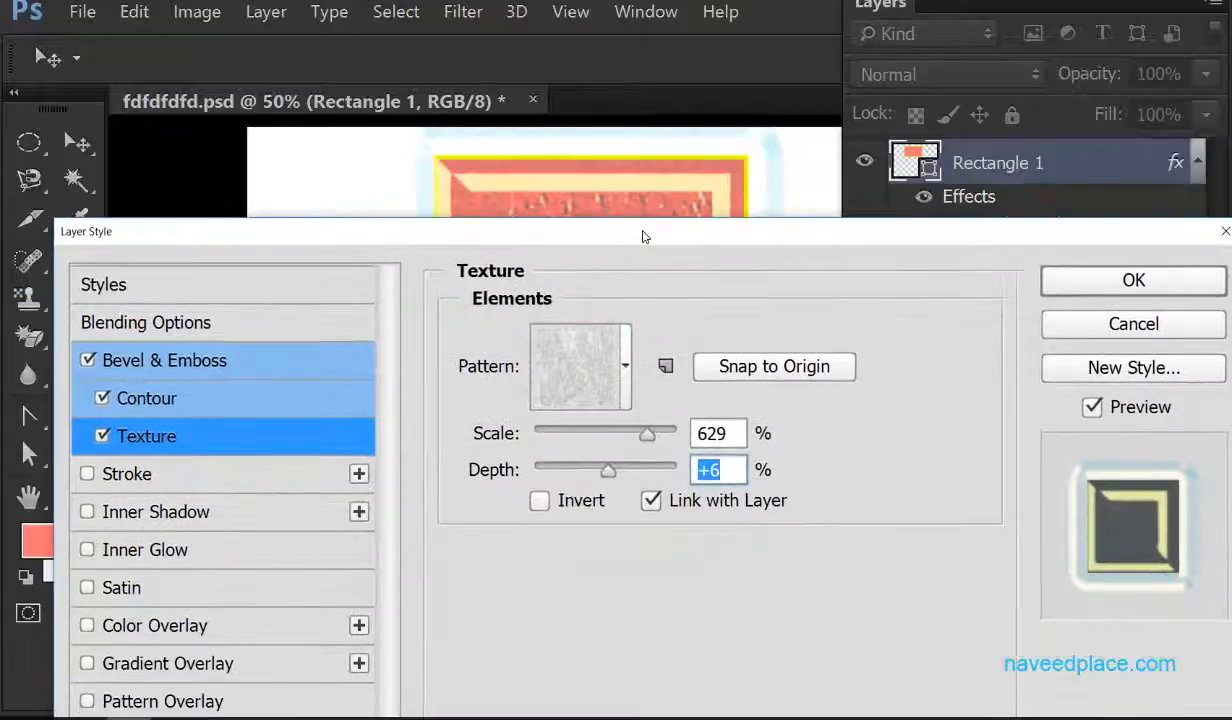
Turn on the Drop Shadow, Outer Glow, Pattern Overlay, Gradient Overlay and Color Overlay effects alongside Bevel & Emboss.
click(155, 360)
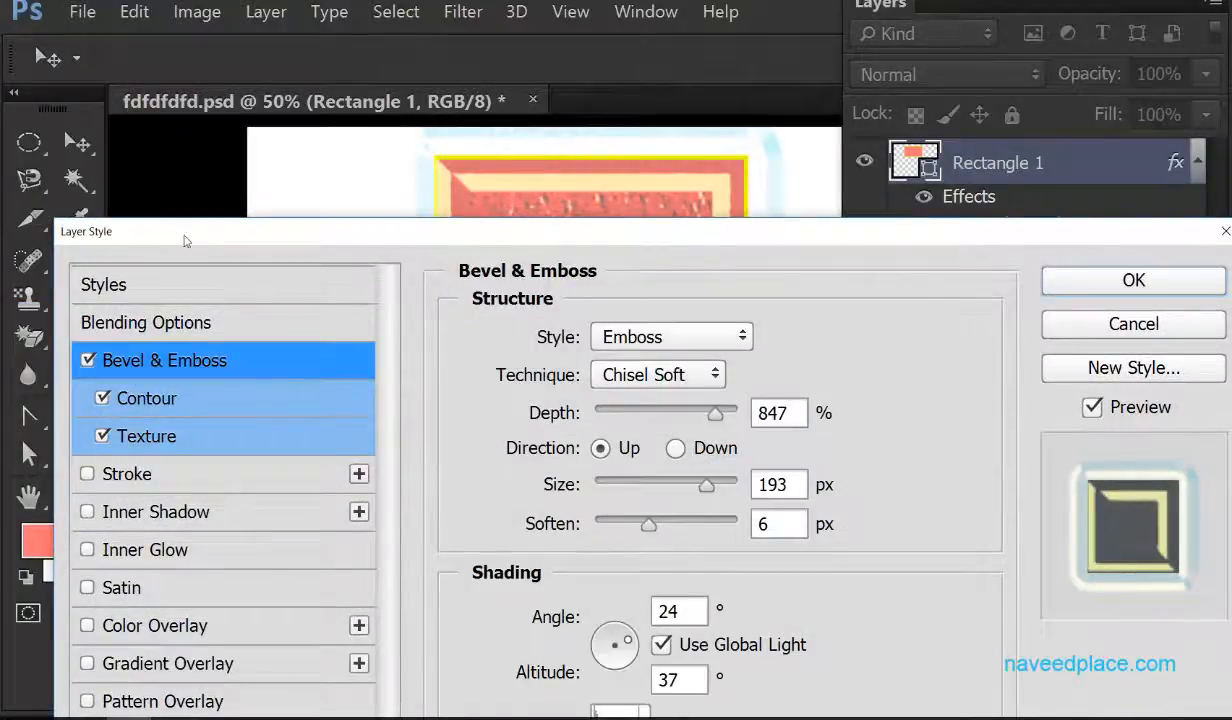
drag(184, 240, 152, 32)
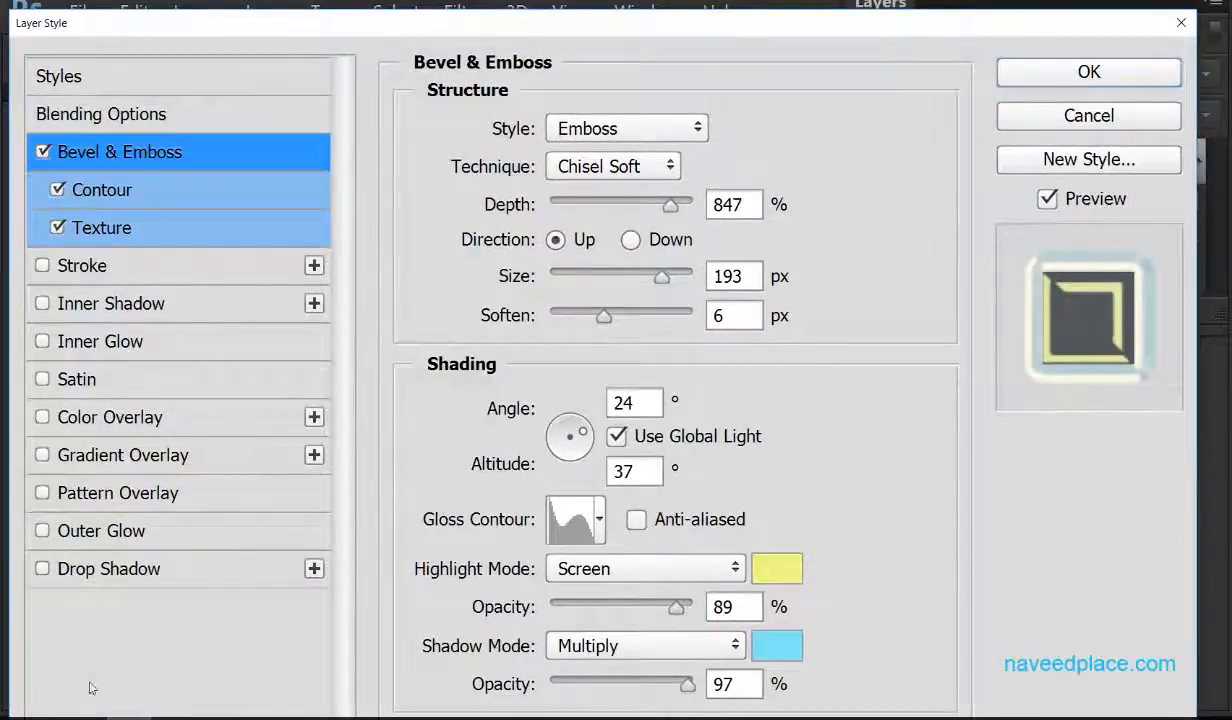
click(43, 569)
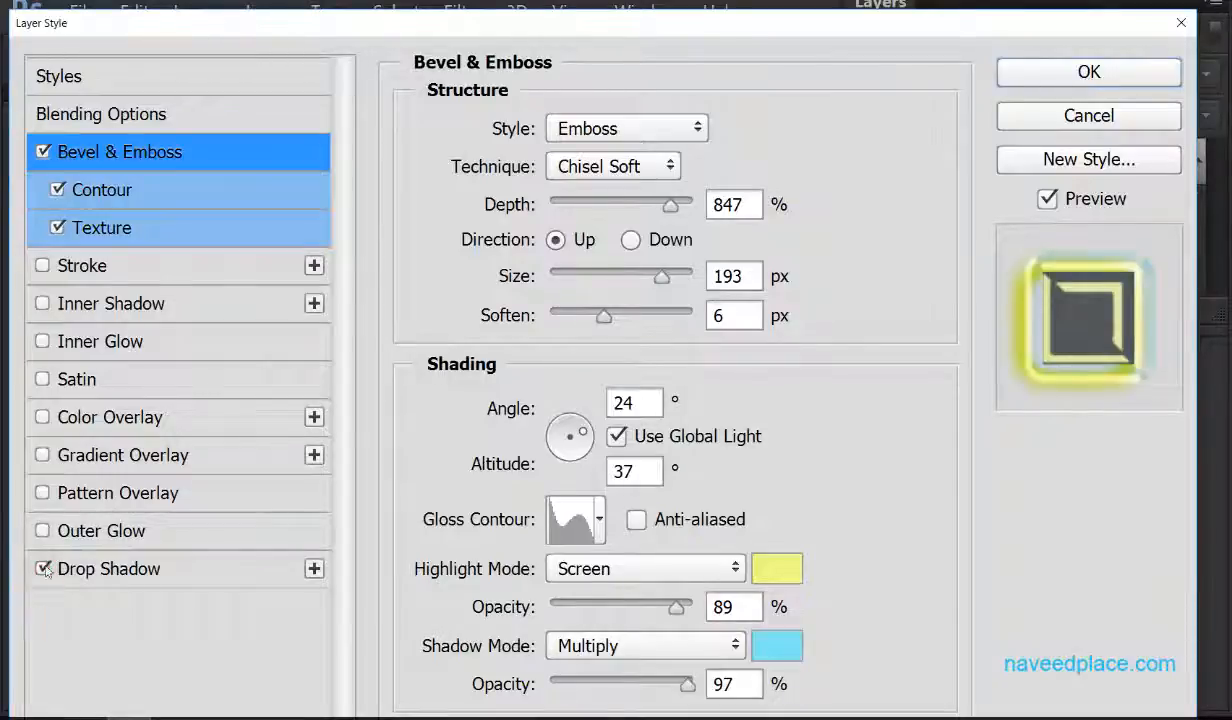
click(43, 531)
click(43, 493)
click(43, 455)
click(46, 418)
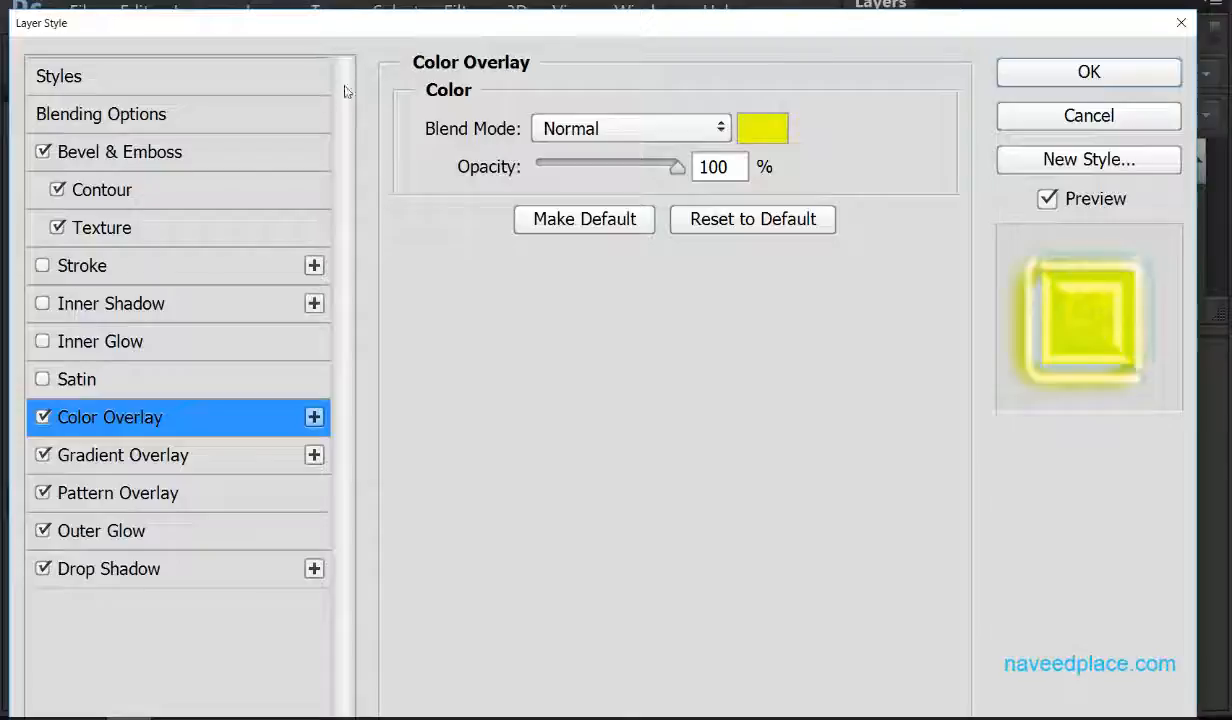
Check the rectangle, then try adding the Satin, Inner Glow, Inner Shadow and Stroke effects.
drag(440, 27, 408, 332)
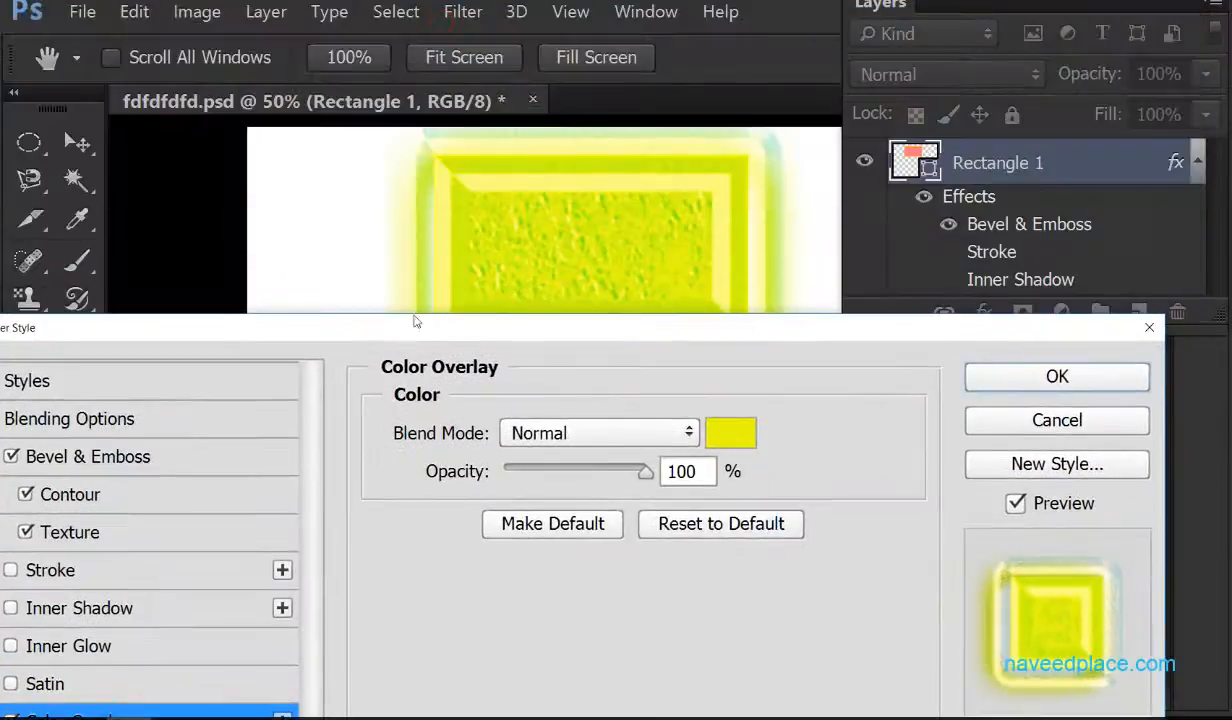
drag(503, 330, 509, 137)
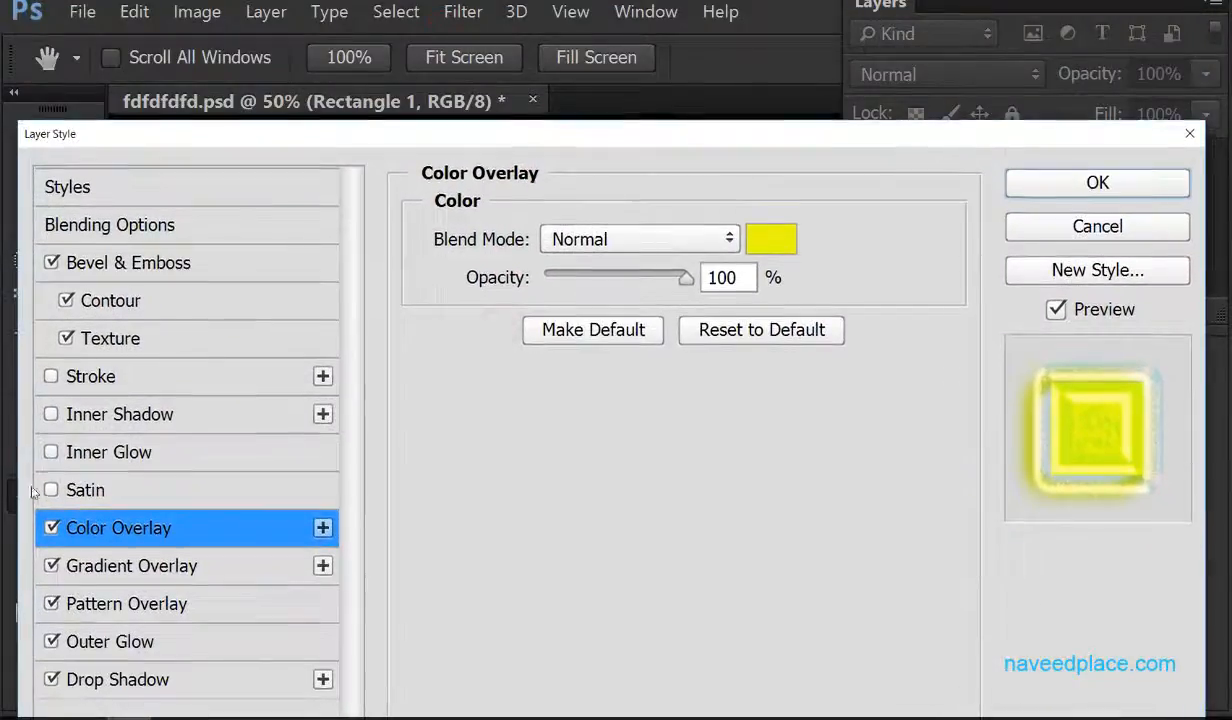
click(50, 492)
click(50, 453)
click(51, 414)
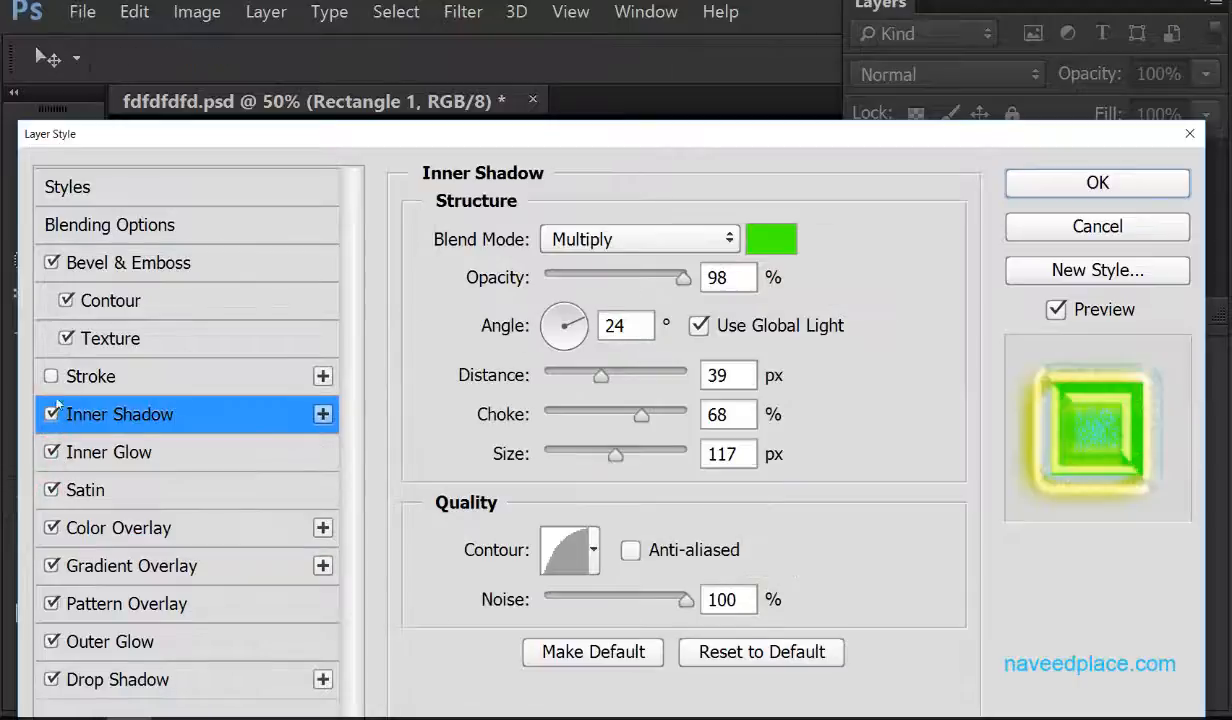
click(52, 378)
click(52, 378)
Turn off Inner Shadow, Inner Glow, Satin, Color Overlay and Gradient Overlay, and apply the remaining layer style effects.
click(51, 414)
click(51, 452)
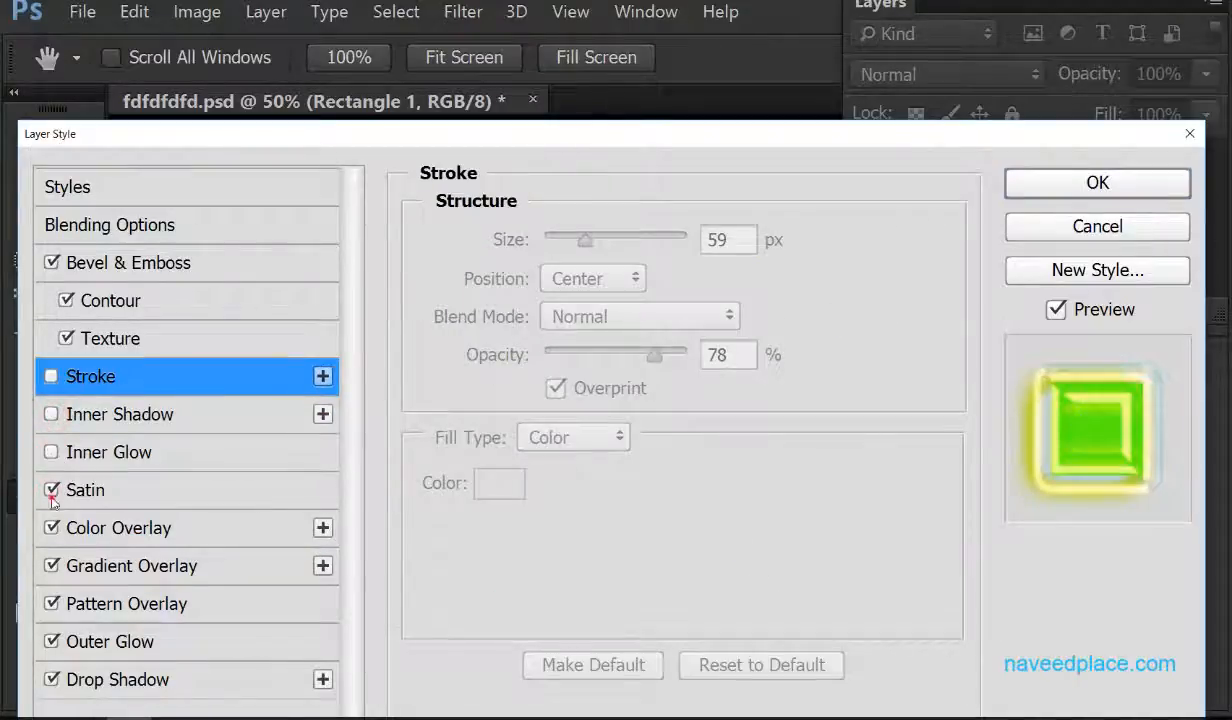
click(51, 490)
click(51, 528)
click(51, 566)
click(1011, 176)
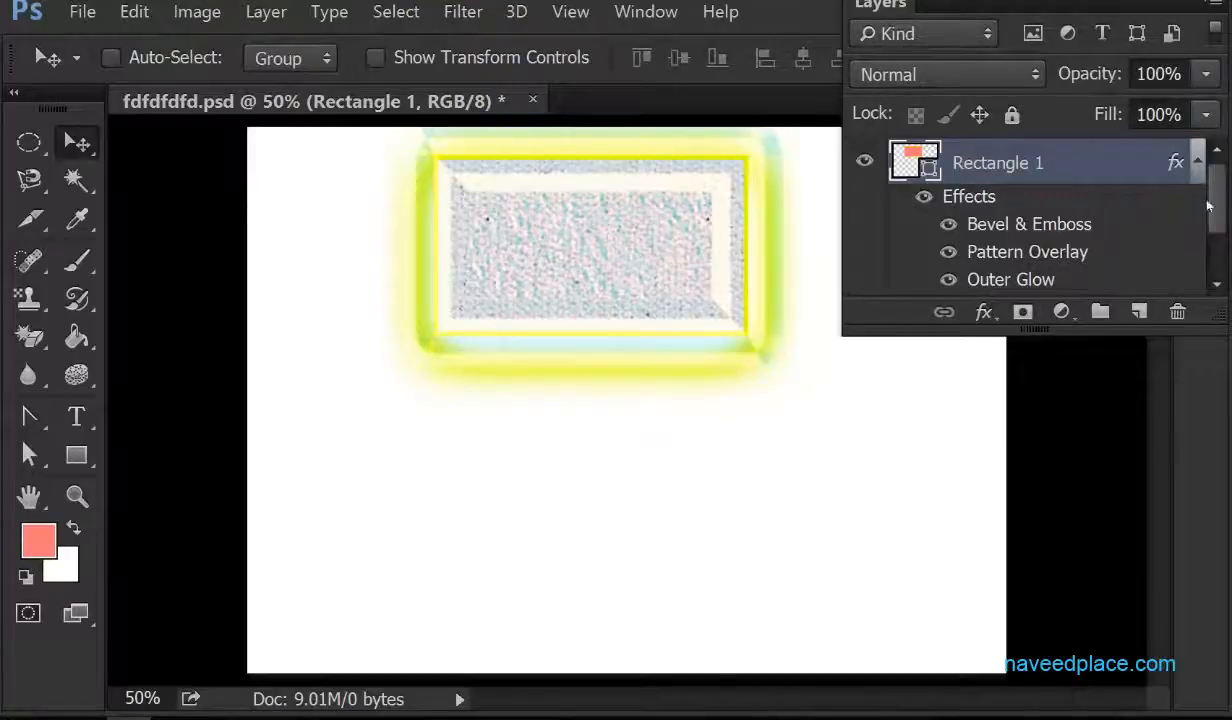
Hide the Drop Shadow, Outer Glow, Pattern Overlay and Bevel & Emboss effects of Rectangle 1 in the layer list.
mouse_move(1219, 206)
mouse_down()
mouse_move(1221, 240)
mouse_move(1219, 209)
mouse_up()
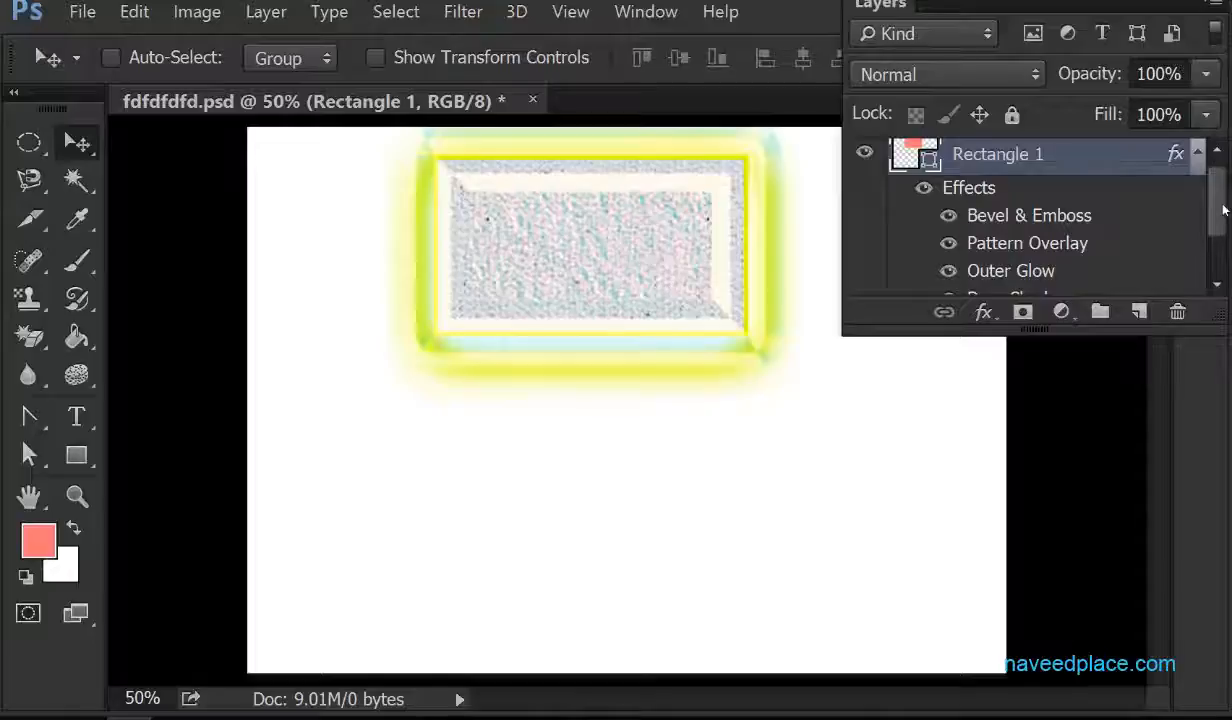
scroll(1224, 208, down, 2)
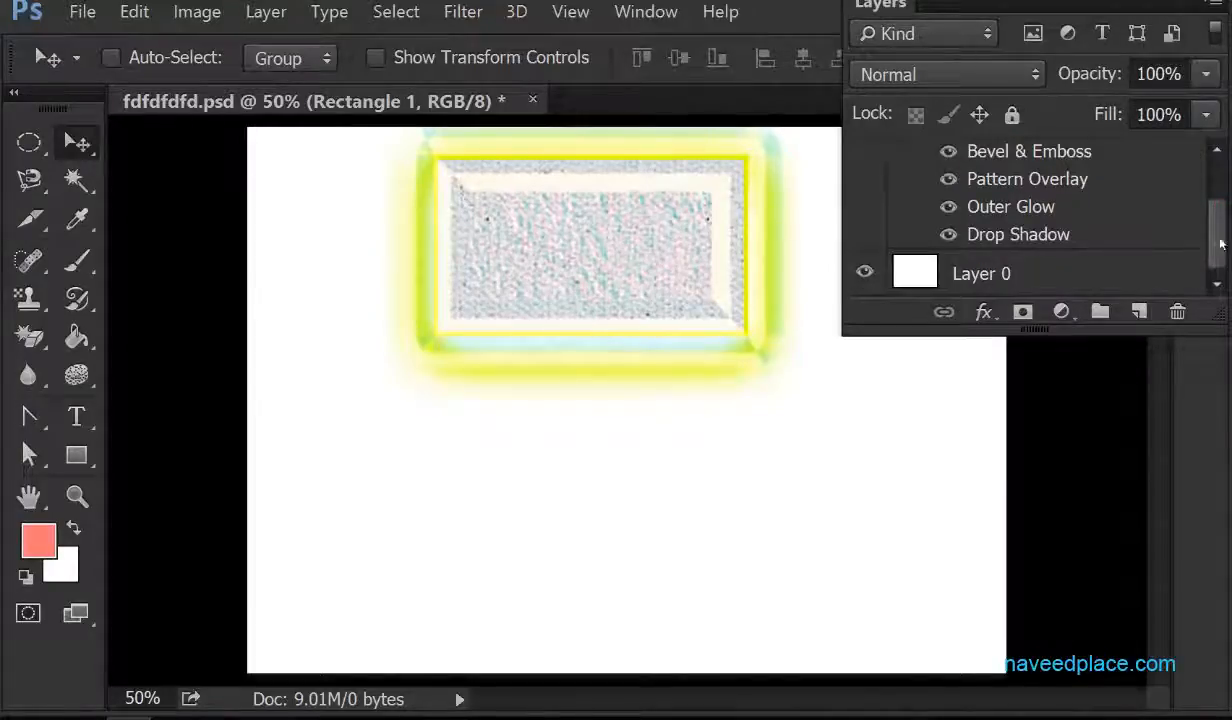
drag(1221, 244, 1221, 226)
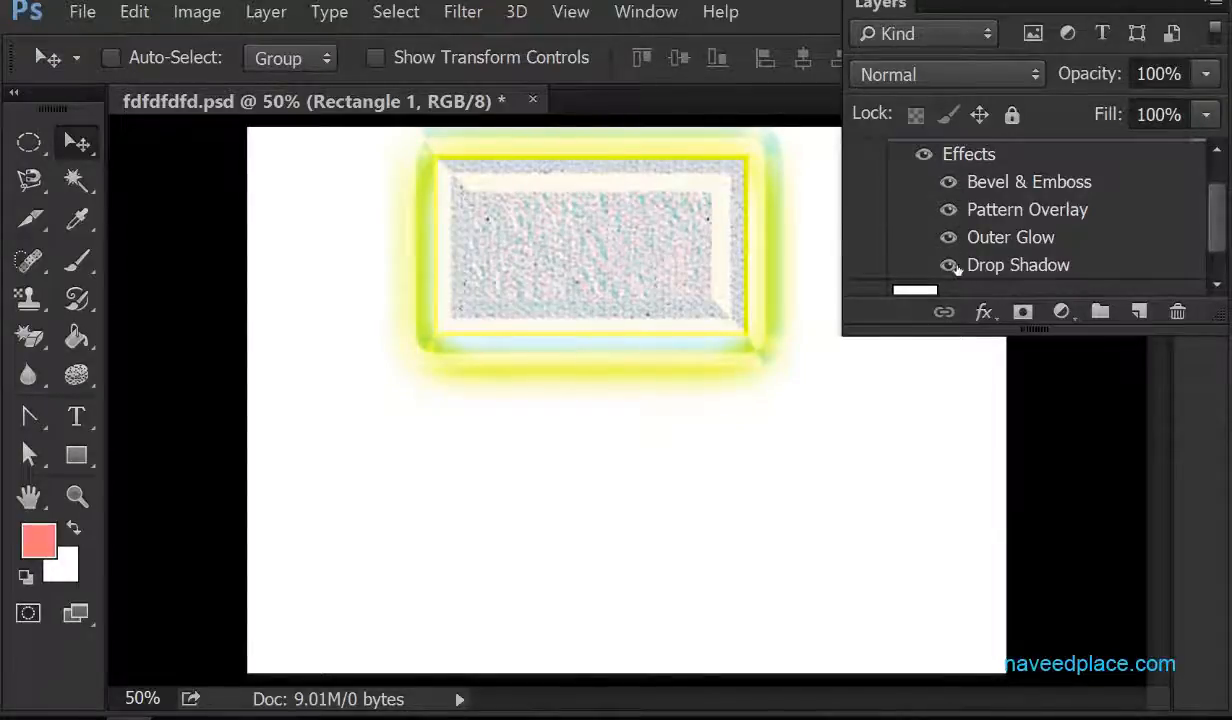
drag(955, 268, 948, 182)
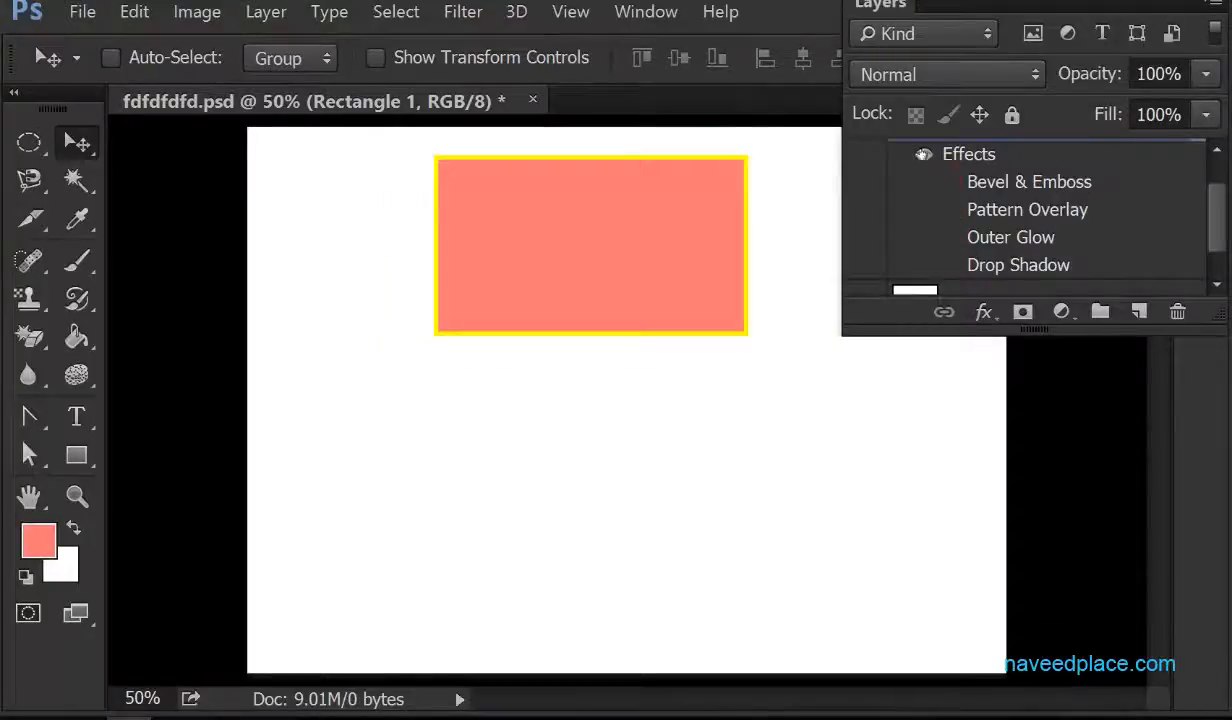
Show Rectangle 1's effects again, including Bevel & Emboss, Pattern Overlay, Outer Glow and Drop Shadow.
scroll(1214, 221, up, 1)
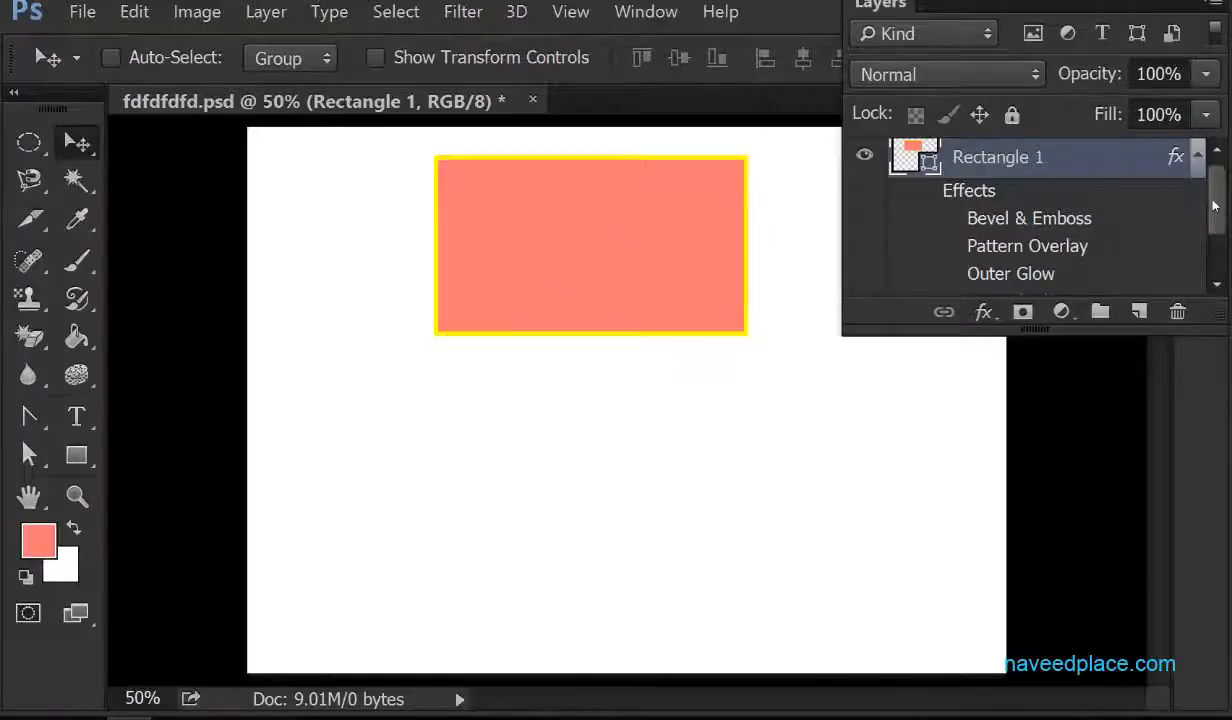
mouse_move(1214, 205)
mouse_down()
mouse_move(1214, 232)
mouse_move(1215, 213)
mouse_up()
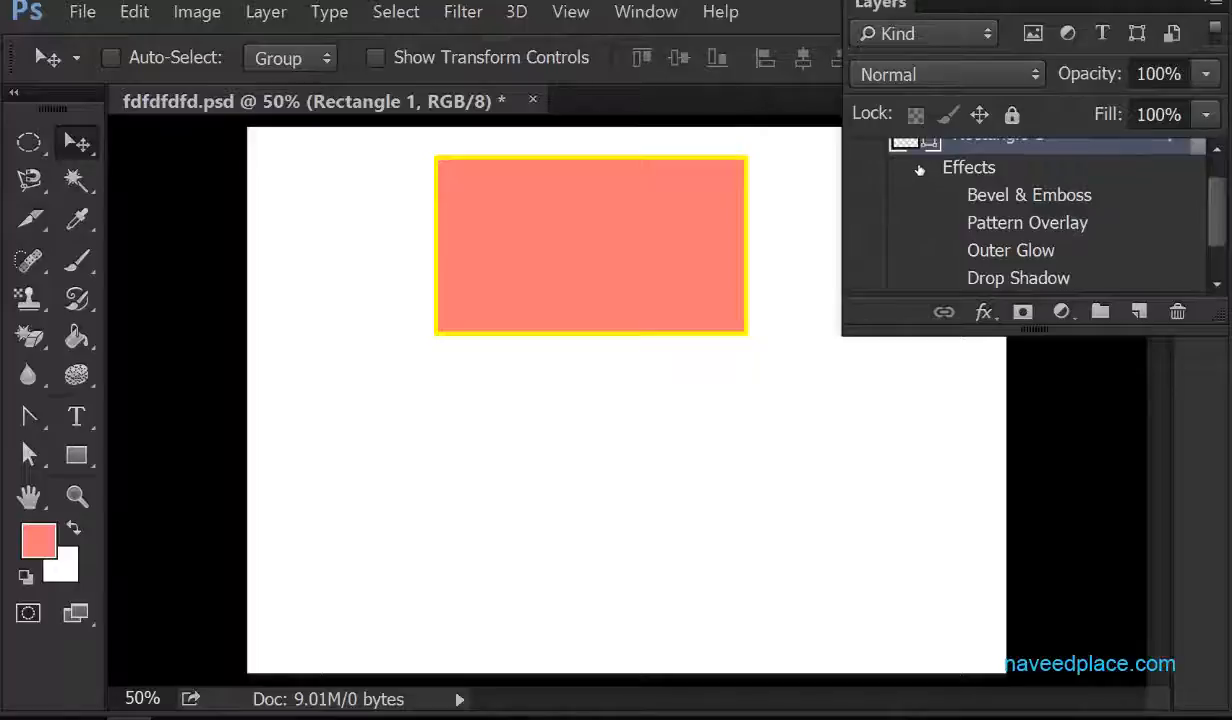
click(921, 169)
click(959, 196)
click(948, 195)
click(948, 222)
click(948, 250)
click(948, 278)
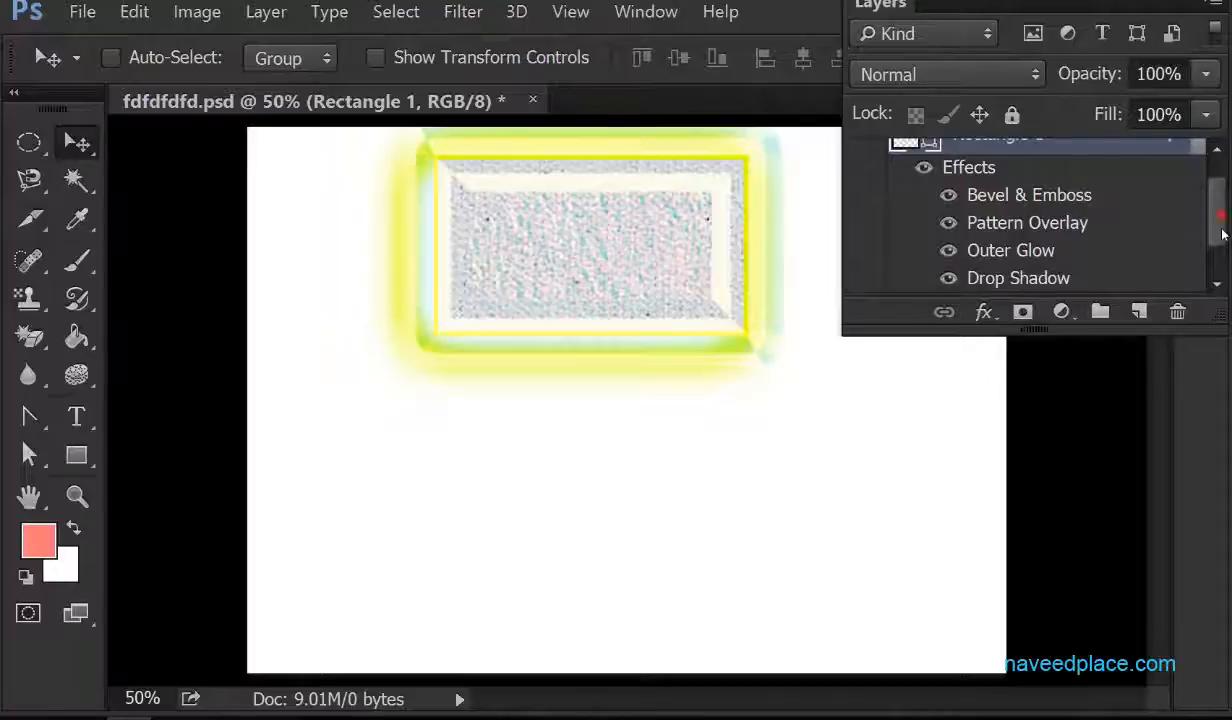
Toggle all of Rectangle 1's effects off and on, and do the same with Pattern Overlay alone, to compare the look.
mouse_move(1221, 215)
mouse_down()
mouse_move(1223, 261)
mouse_move(1217, 204)
mouse_up()
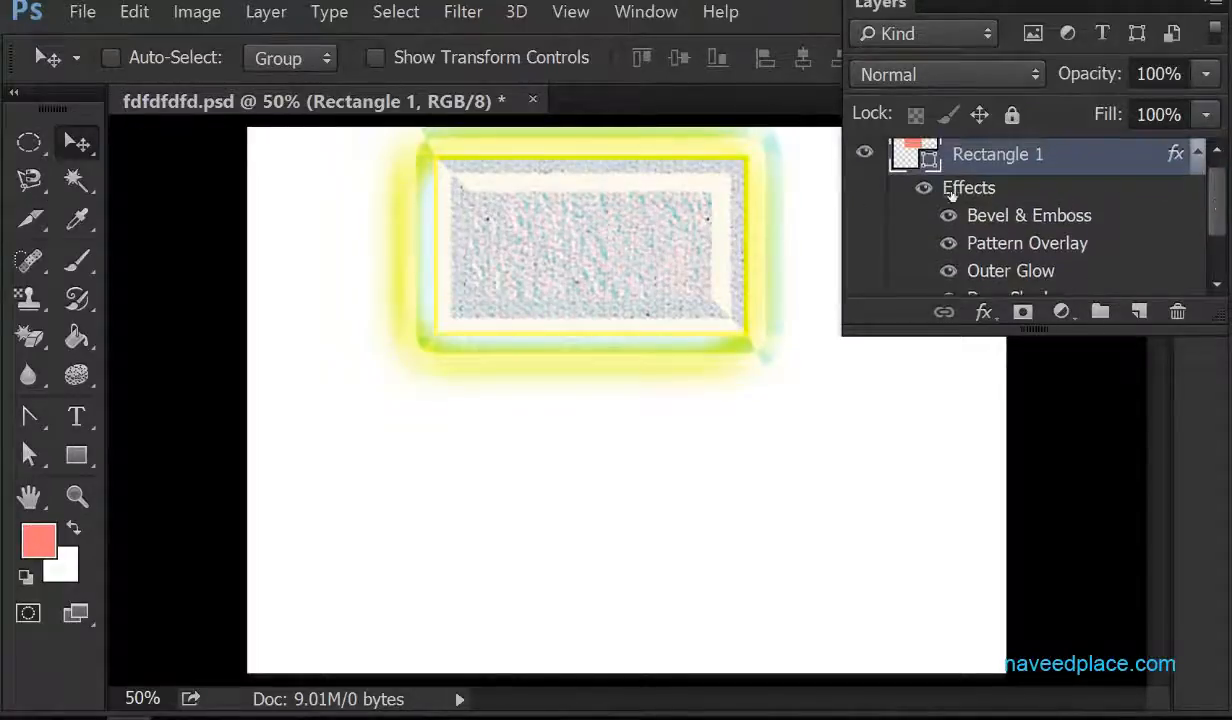
click(924, 189)
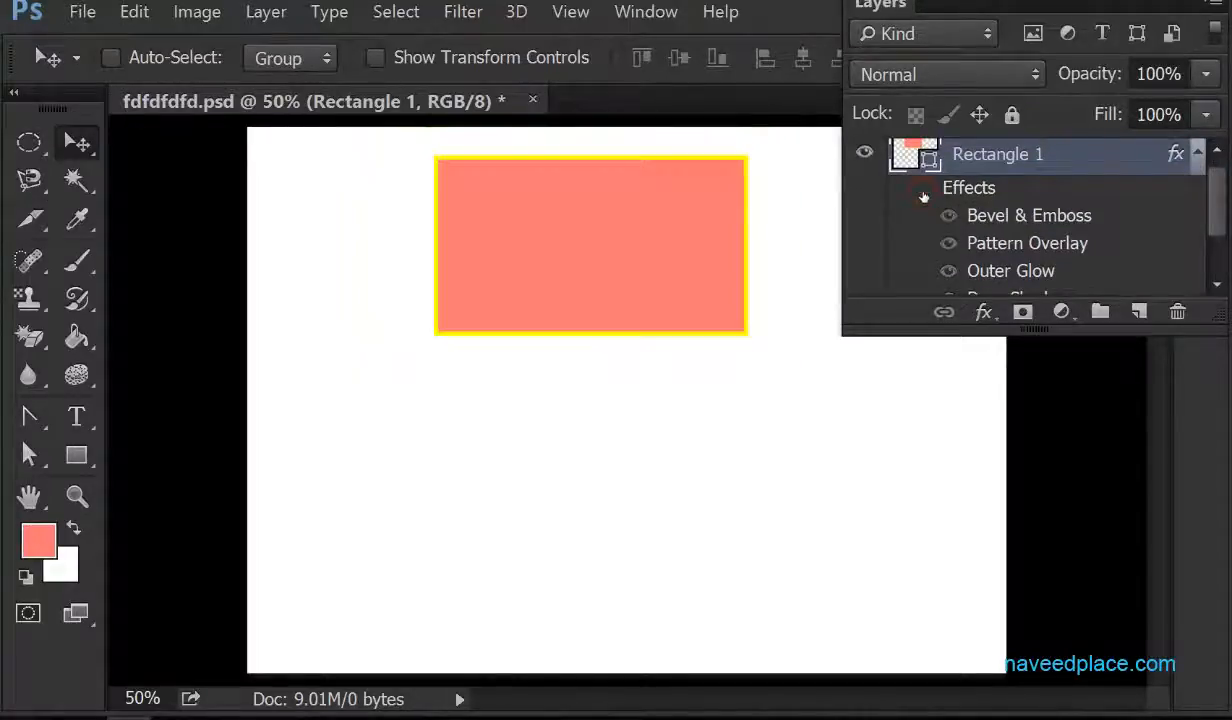
click(924, 189)
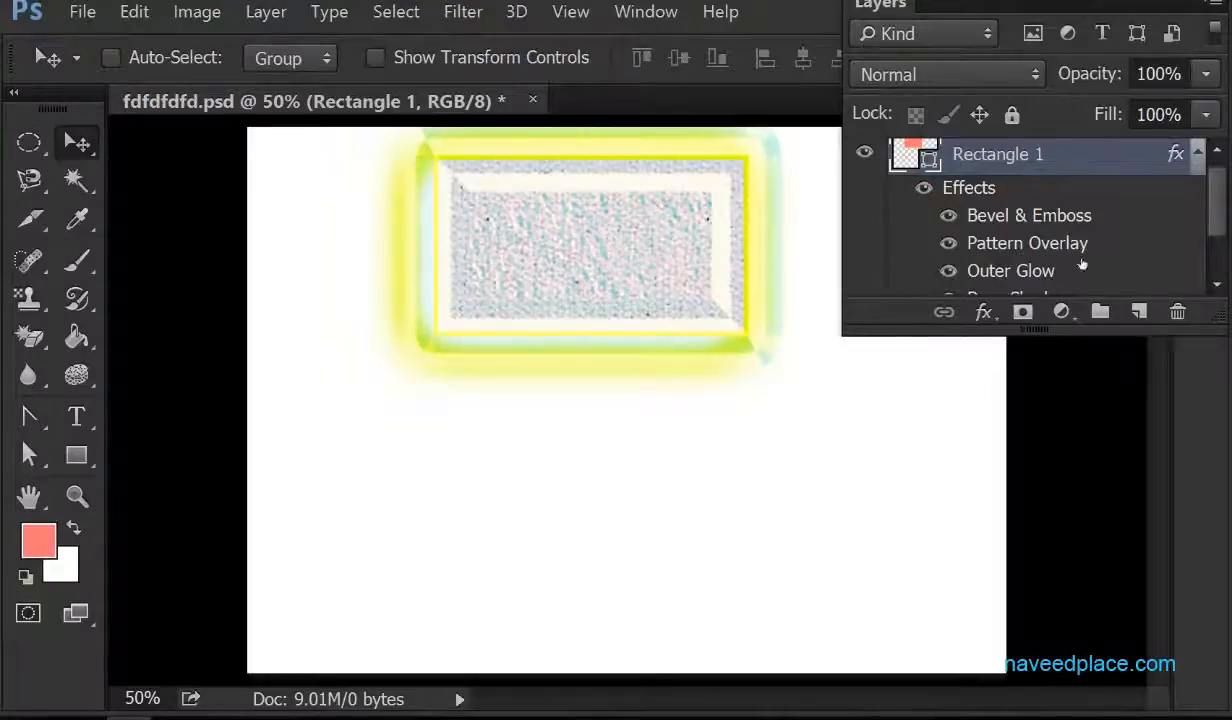
click(949, 245)
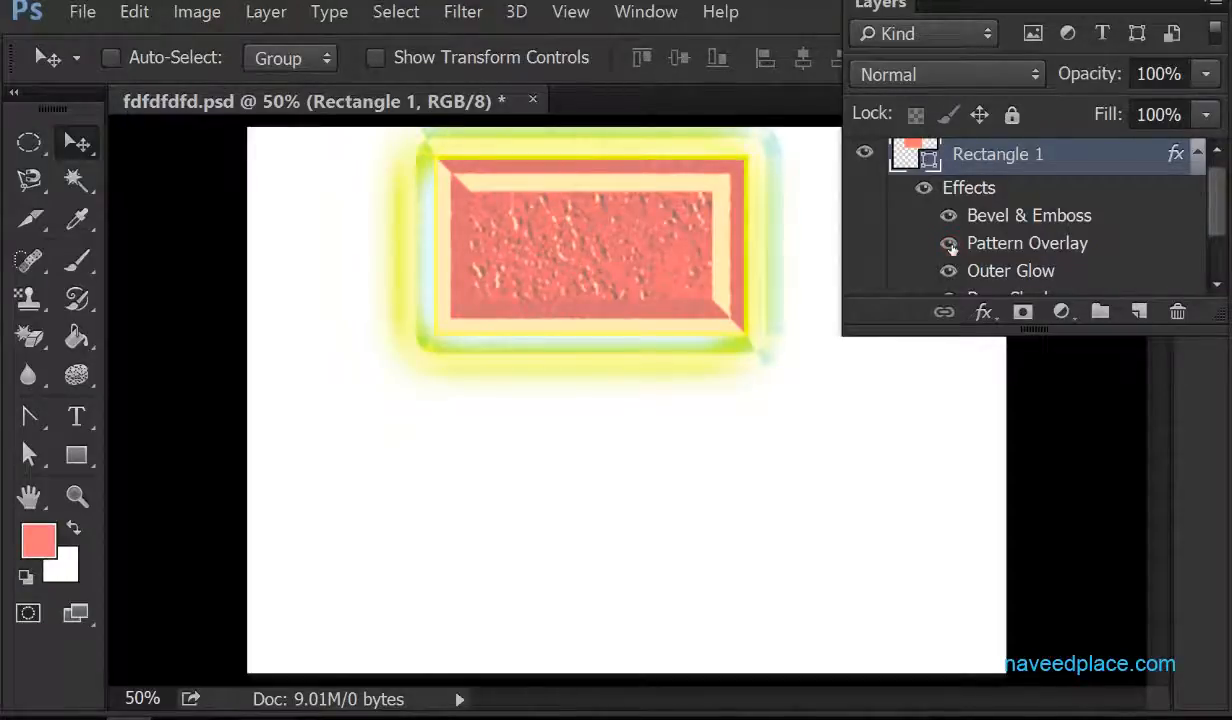
click(949, 244)
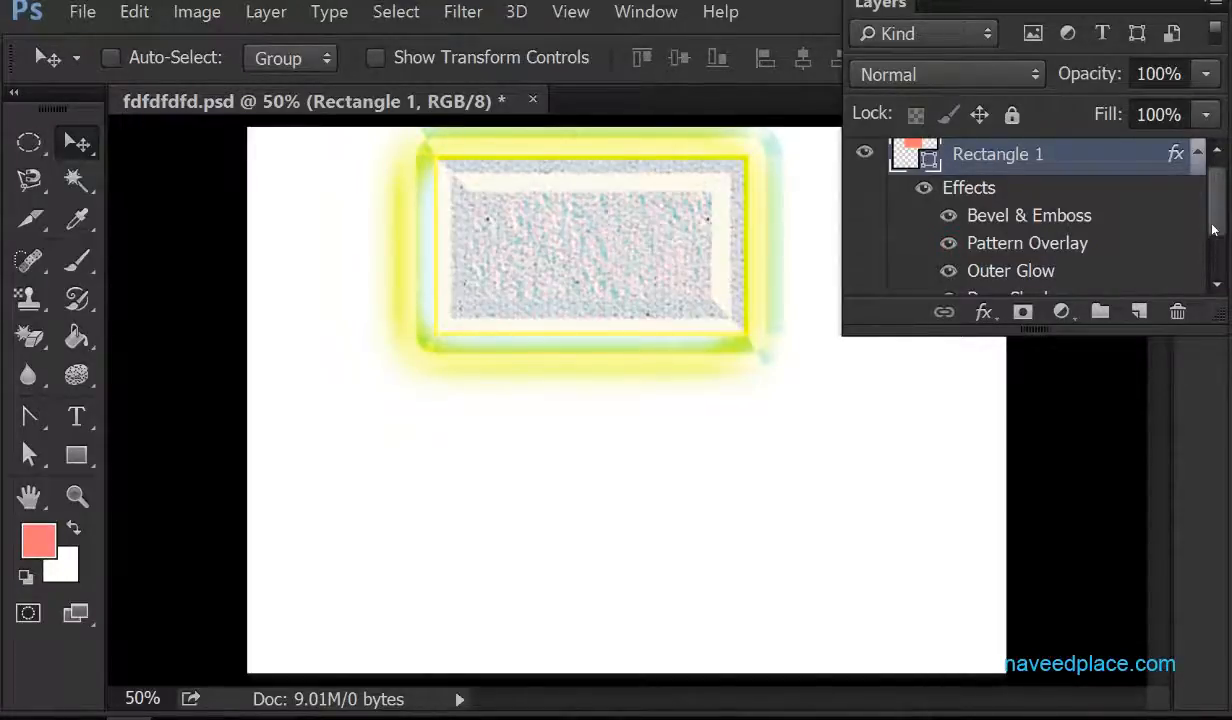